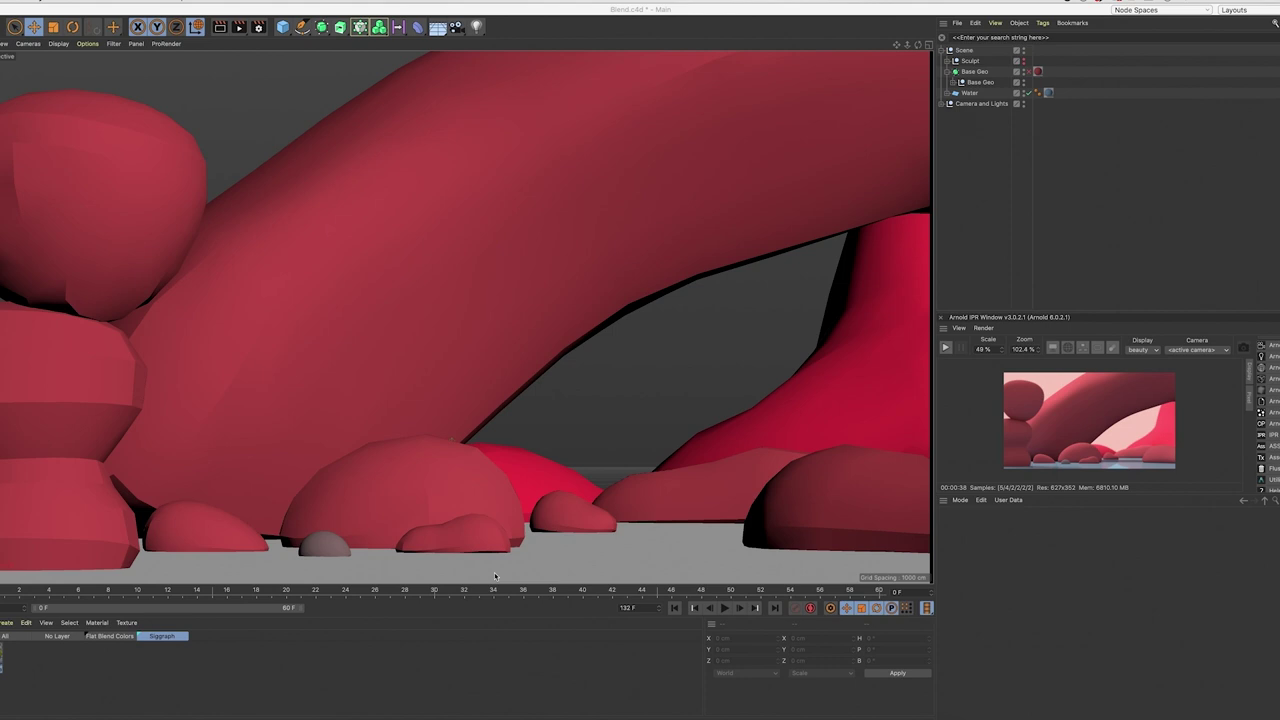
Expand Camera and Lights, make the painted reference Plane visible, and inspect Camera.1
left_click(944, 104)
left_click(944, 104)
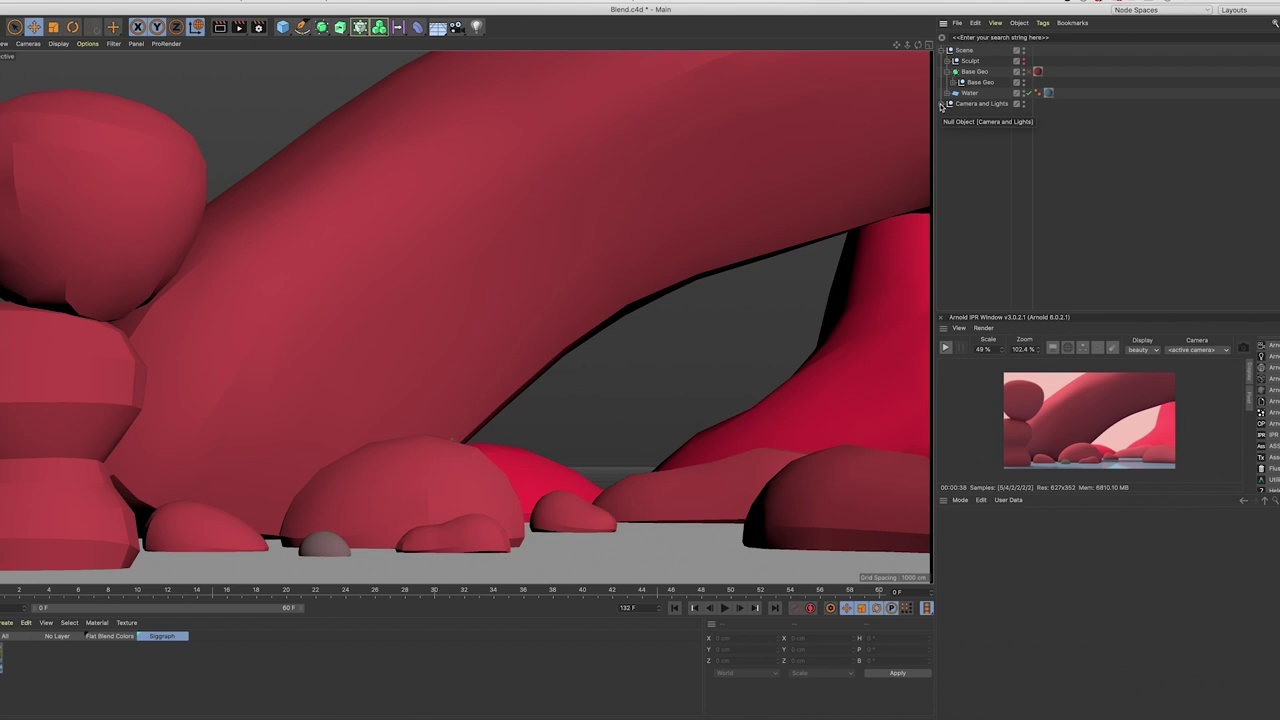
left_click(944, 104)
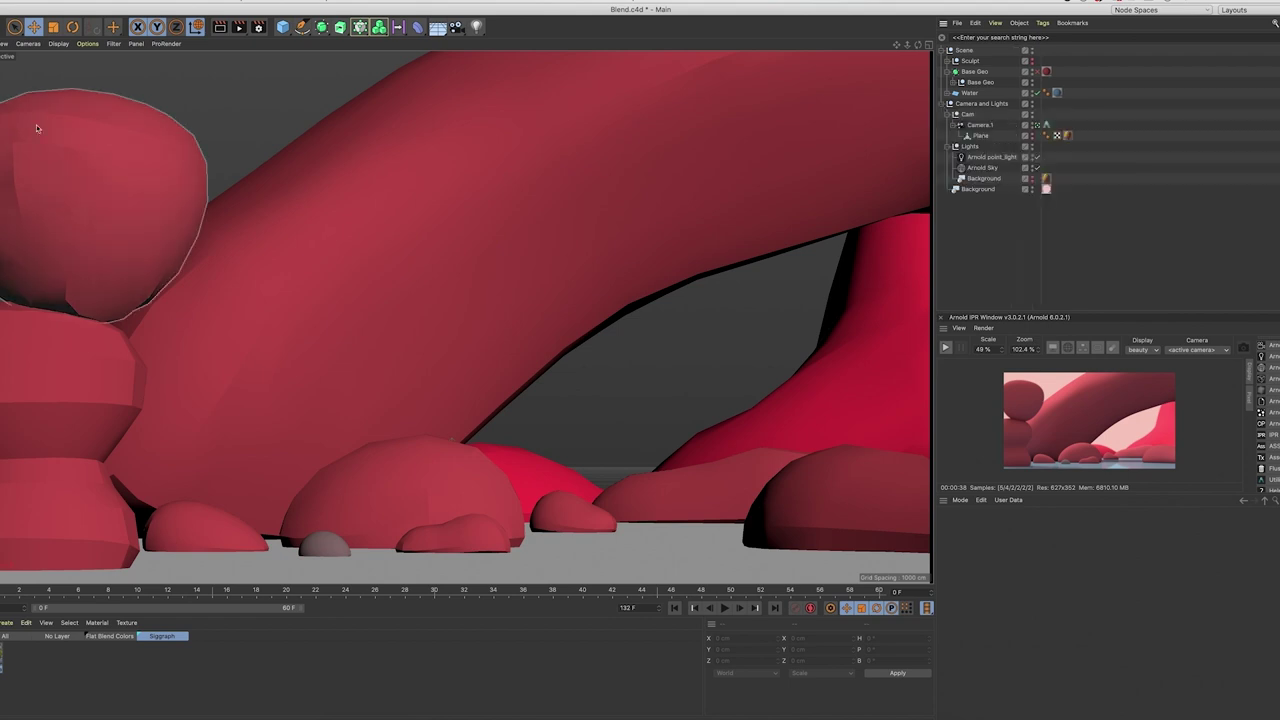
left_click(1032, 133)
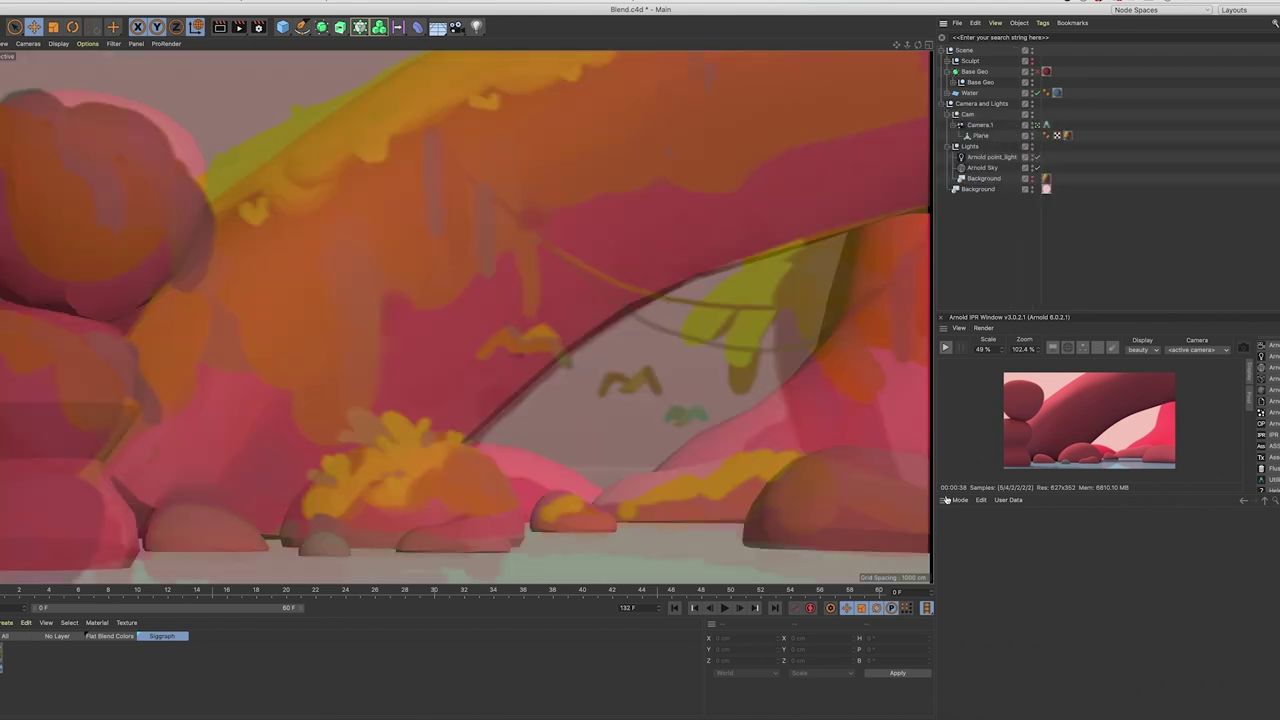
left_click(976, 125)
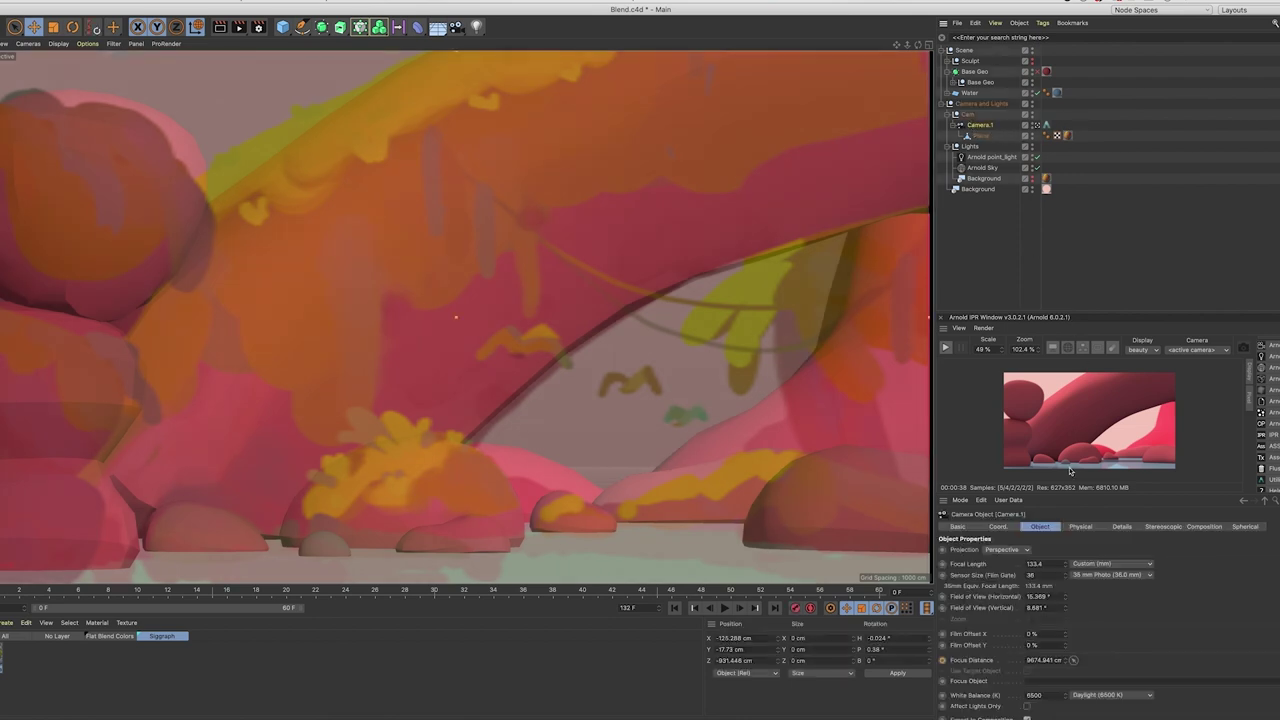
left_click(981, 136)
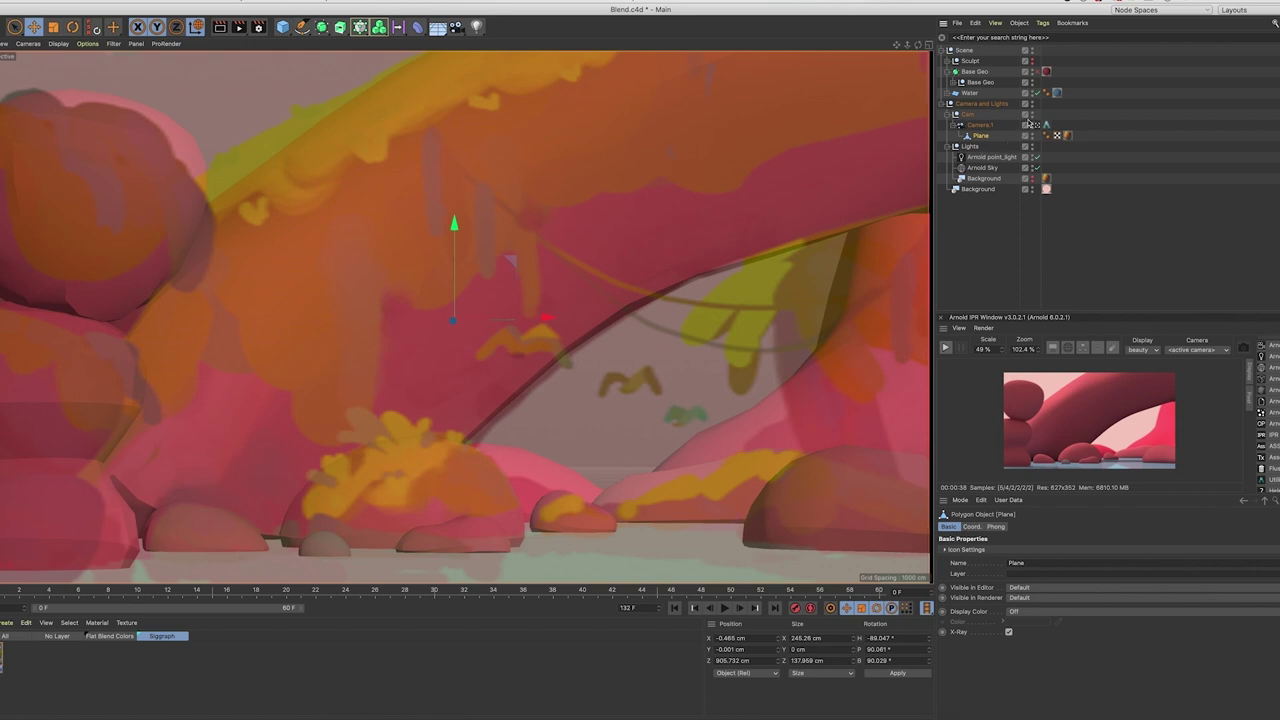
Expand Base Geo and select its Left and Far rocks
left_click(962, 82)
left_click(986, 178)
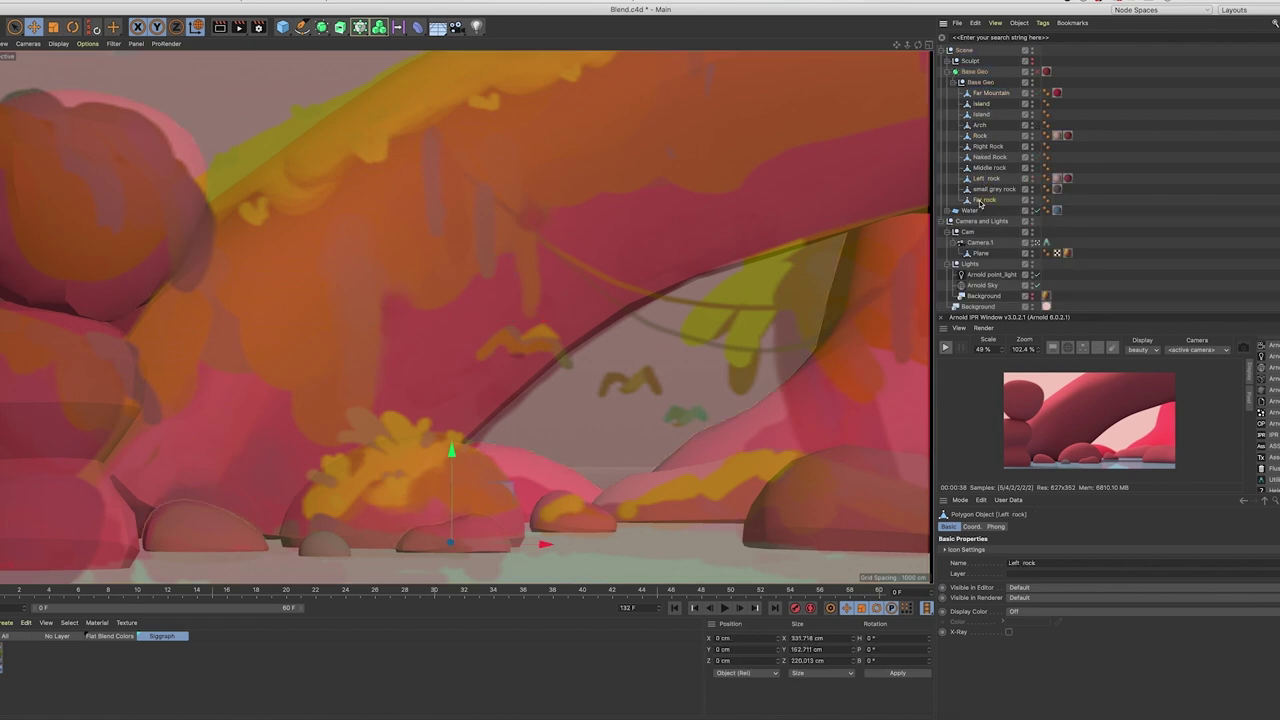
left_click(978, 82)
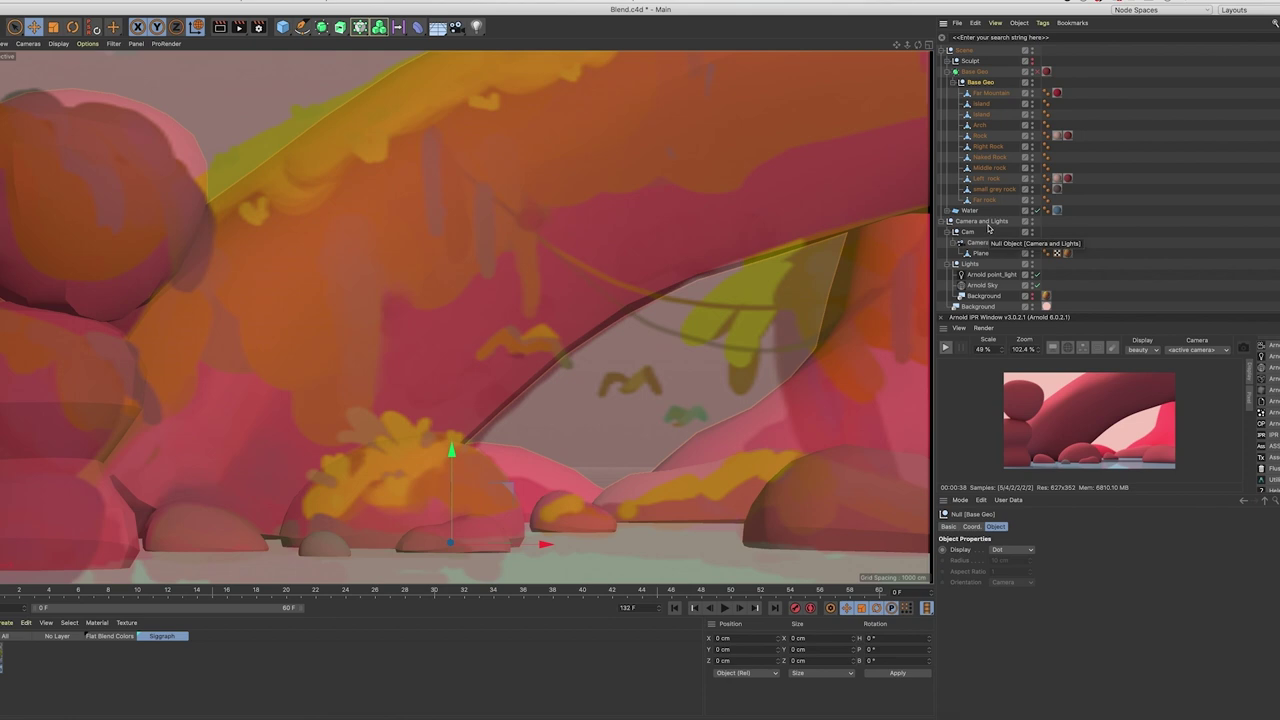
left_click(985, 199)
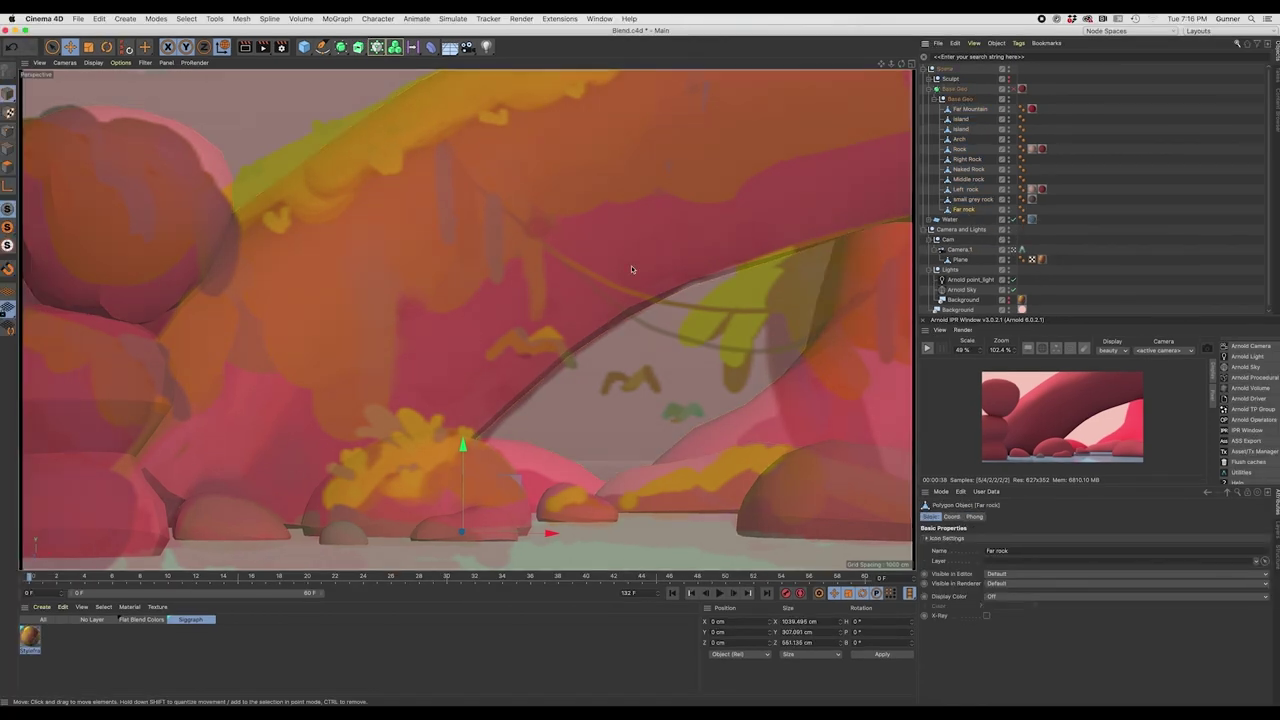
Duplicate the Base Geo group as Base Geo.1 and collapse the other hierarchies
left_click(958, 99, "shift")
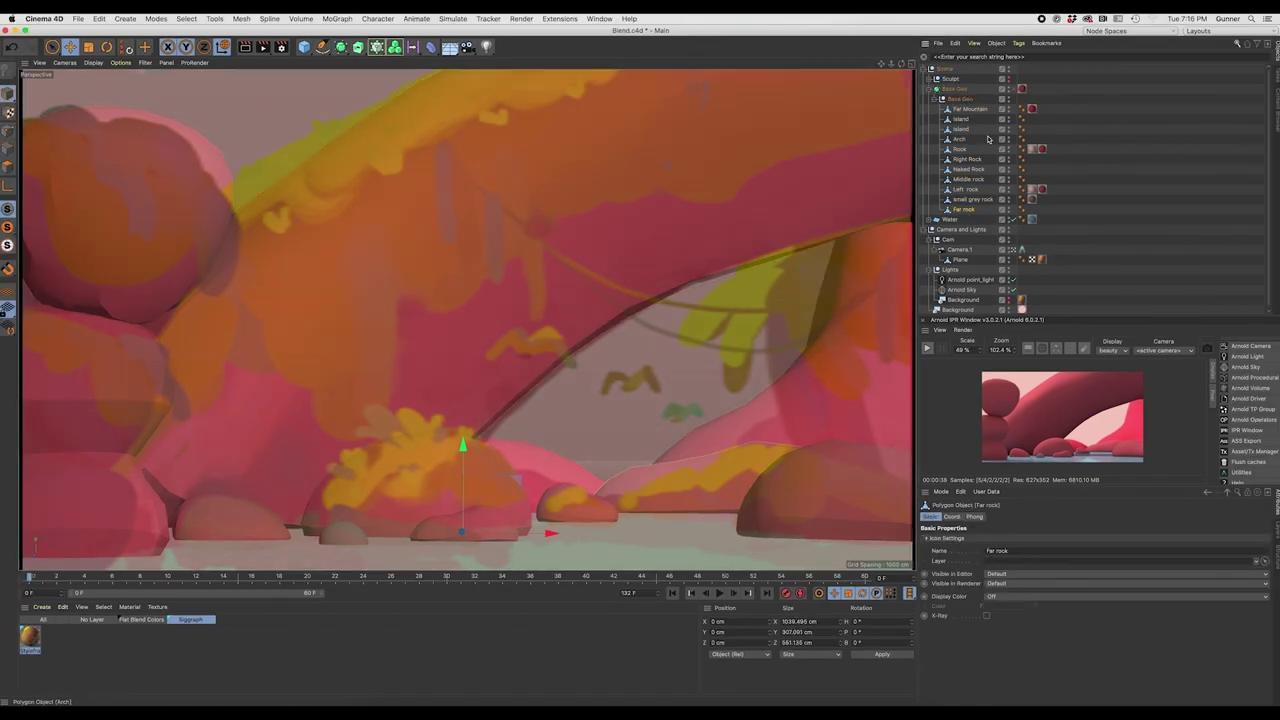
left_click(937, 100)
left_click_drag(958, 101, 964, 226, "ctrl")
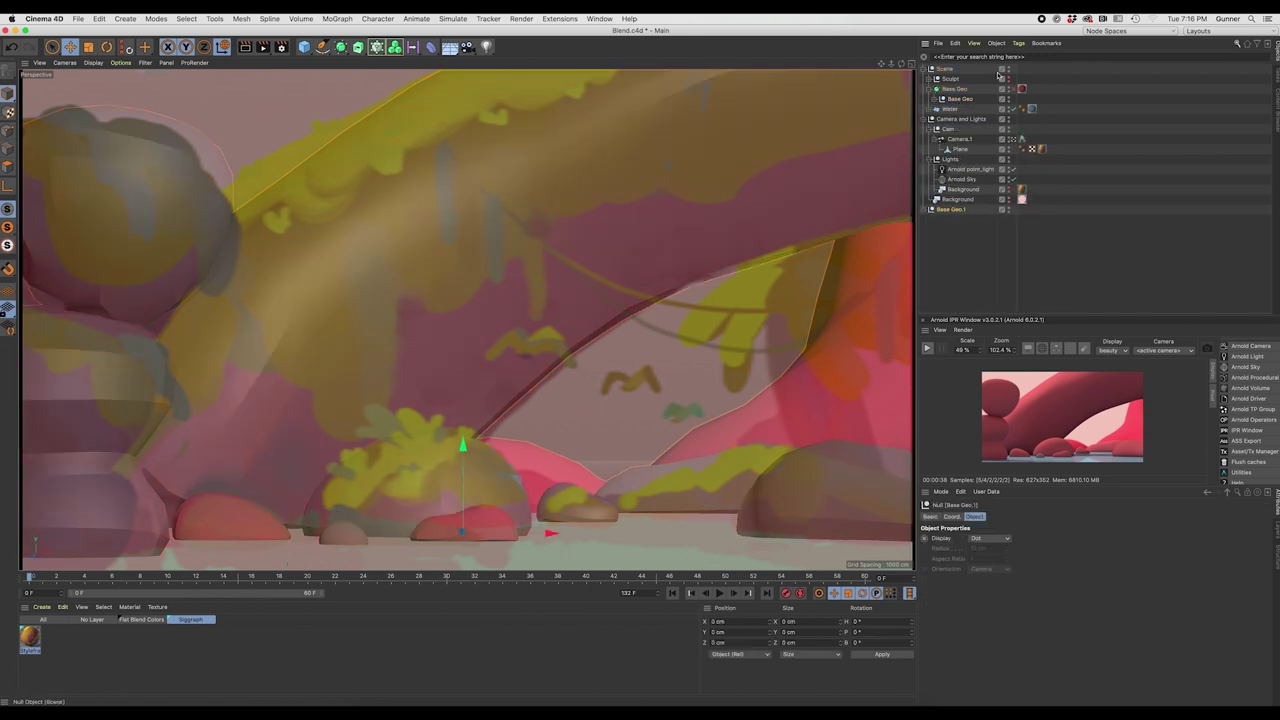
left_click(924, 68)
left_click(924, 78)
Connect all Base Geo.1 rocks into one object with Connect Objects + Delete and remove its material tags
left_click(931, 89)
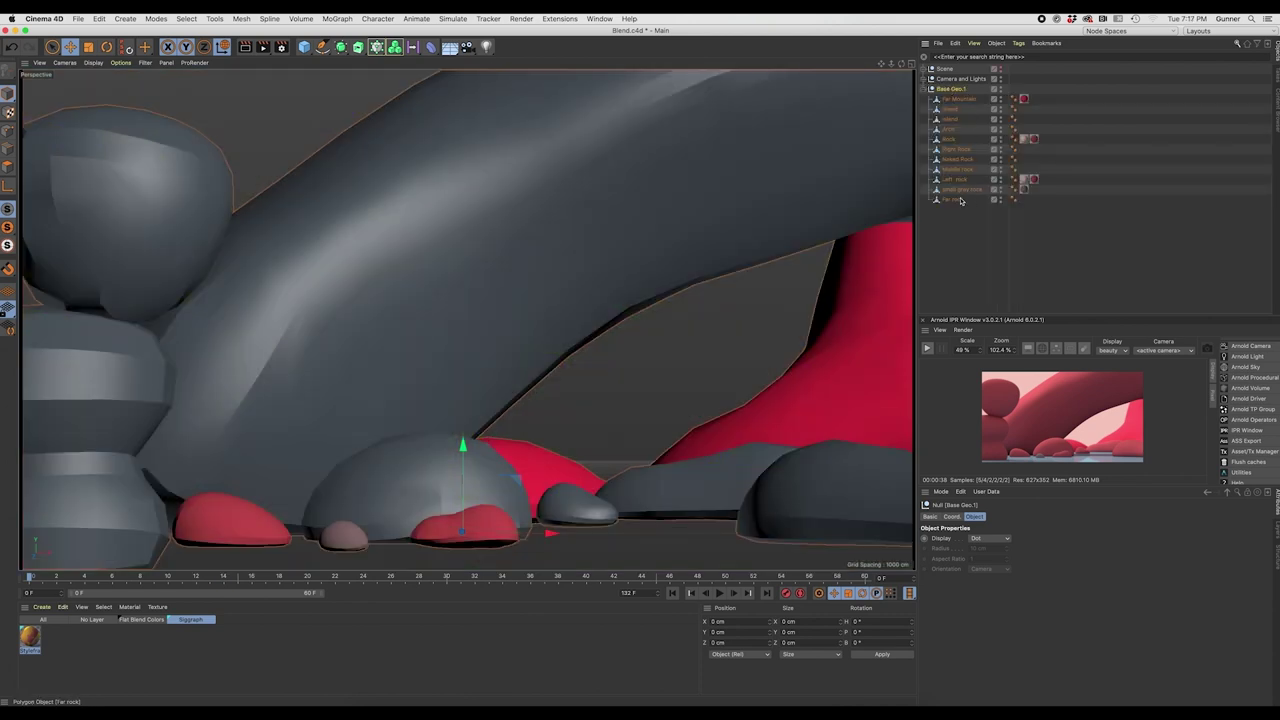
left_click(960, 201, "shift")
right_click(950, 132)
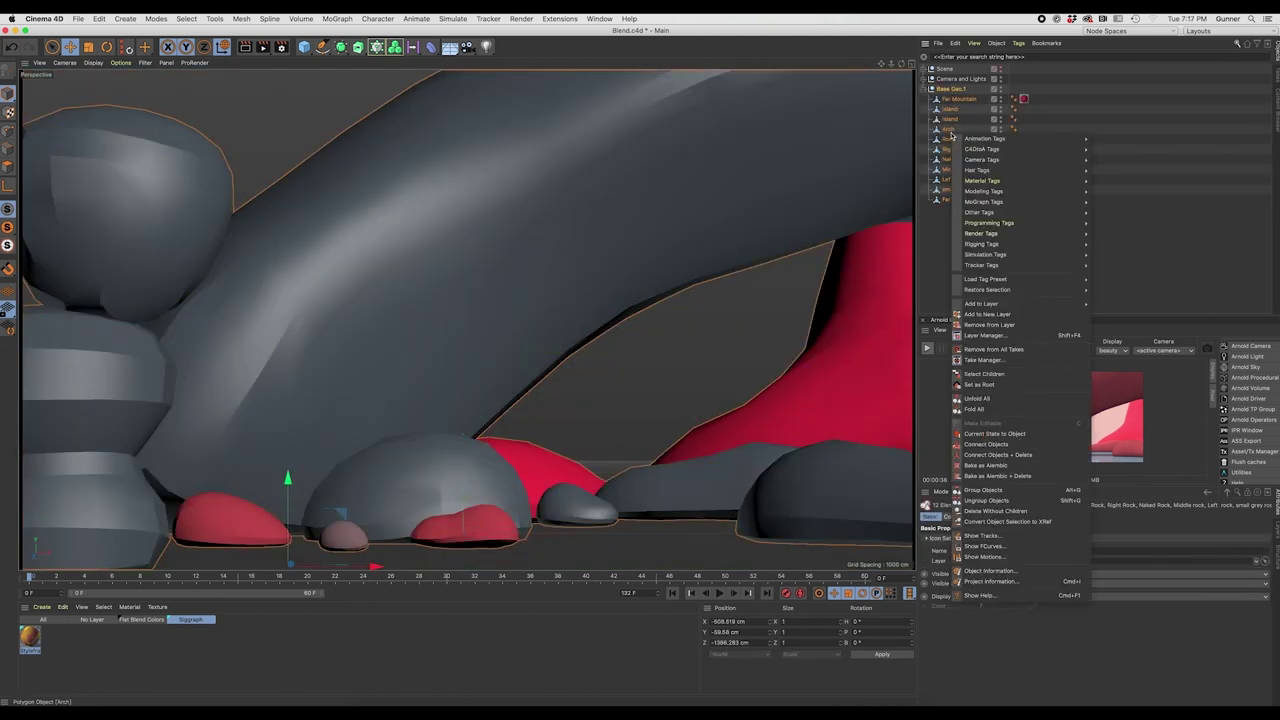
left_click(1000, 455)
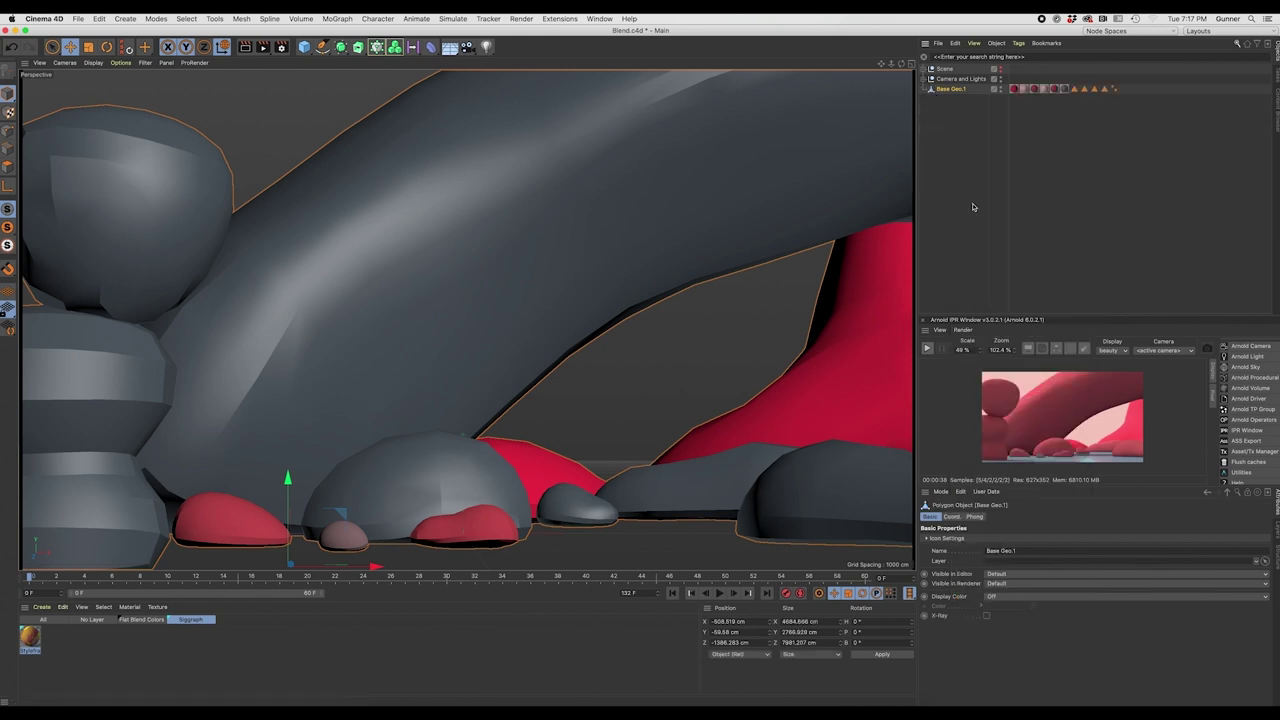
key("Delete")
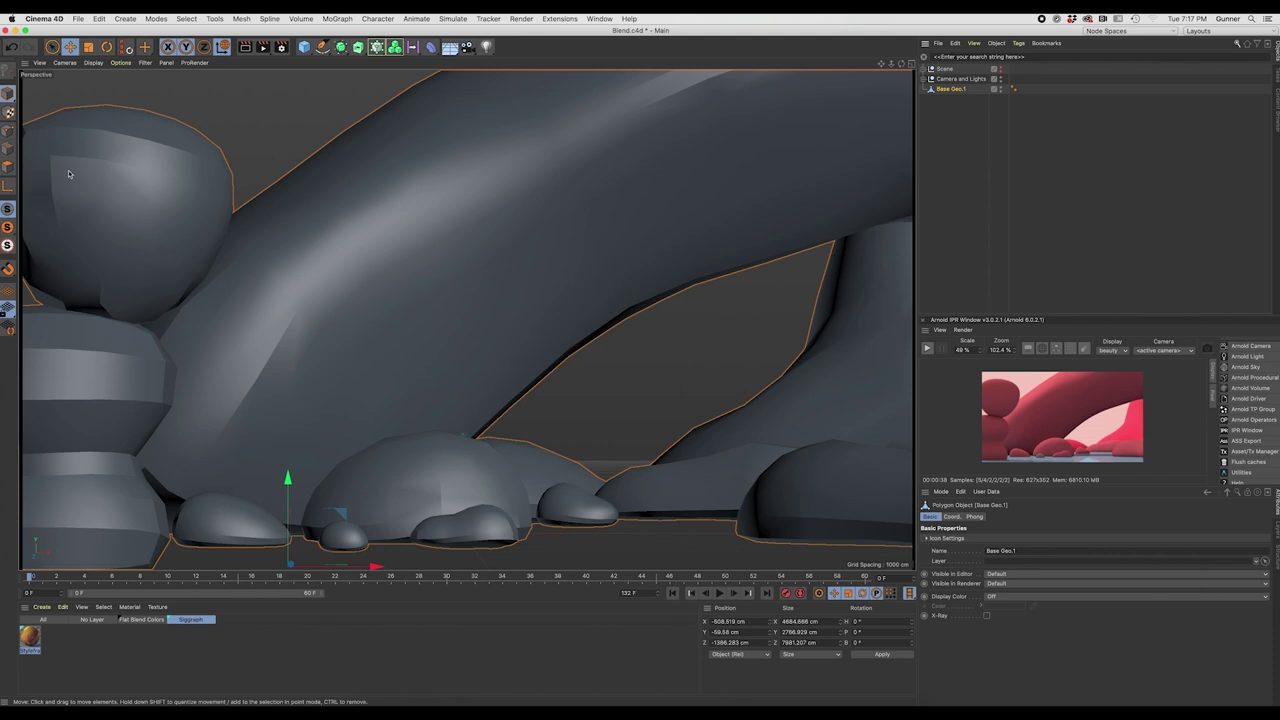
Switch to Polygon mode and try selecting single polygons on the mesh
left_click(8, 168)
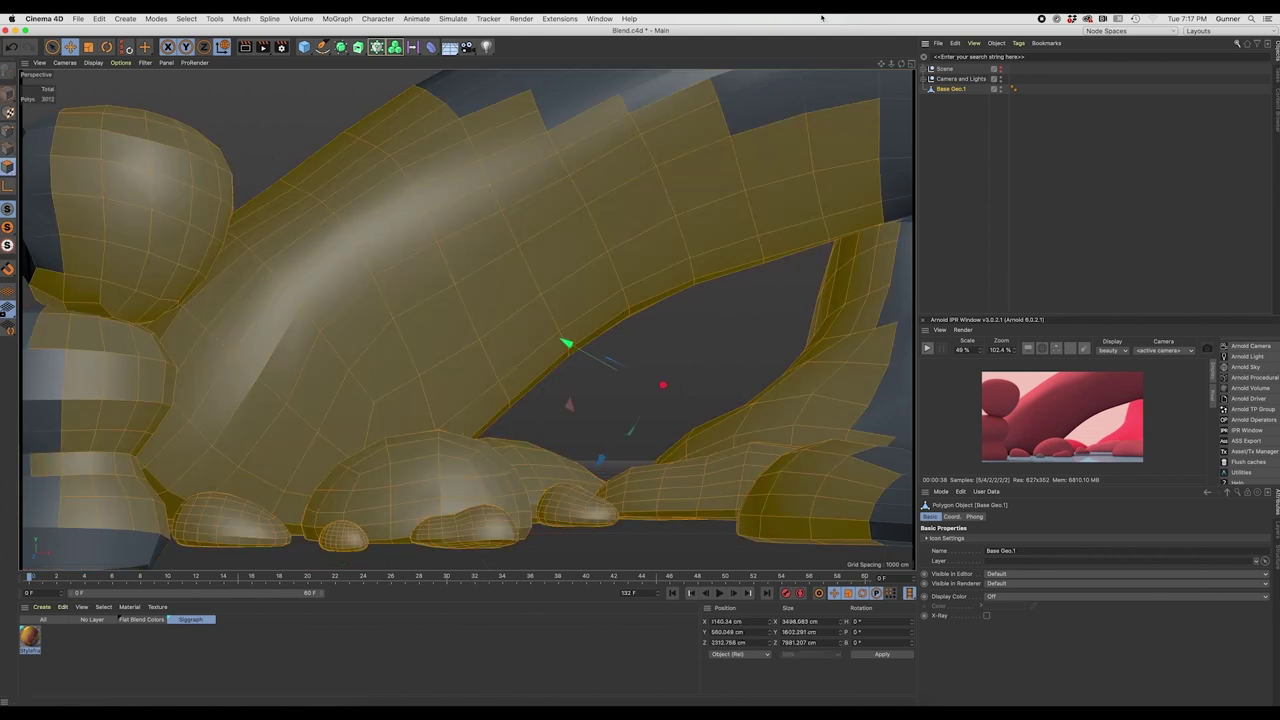
left_click(843, 128)
left_click(702, 161)
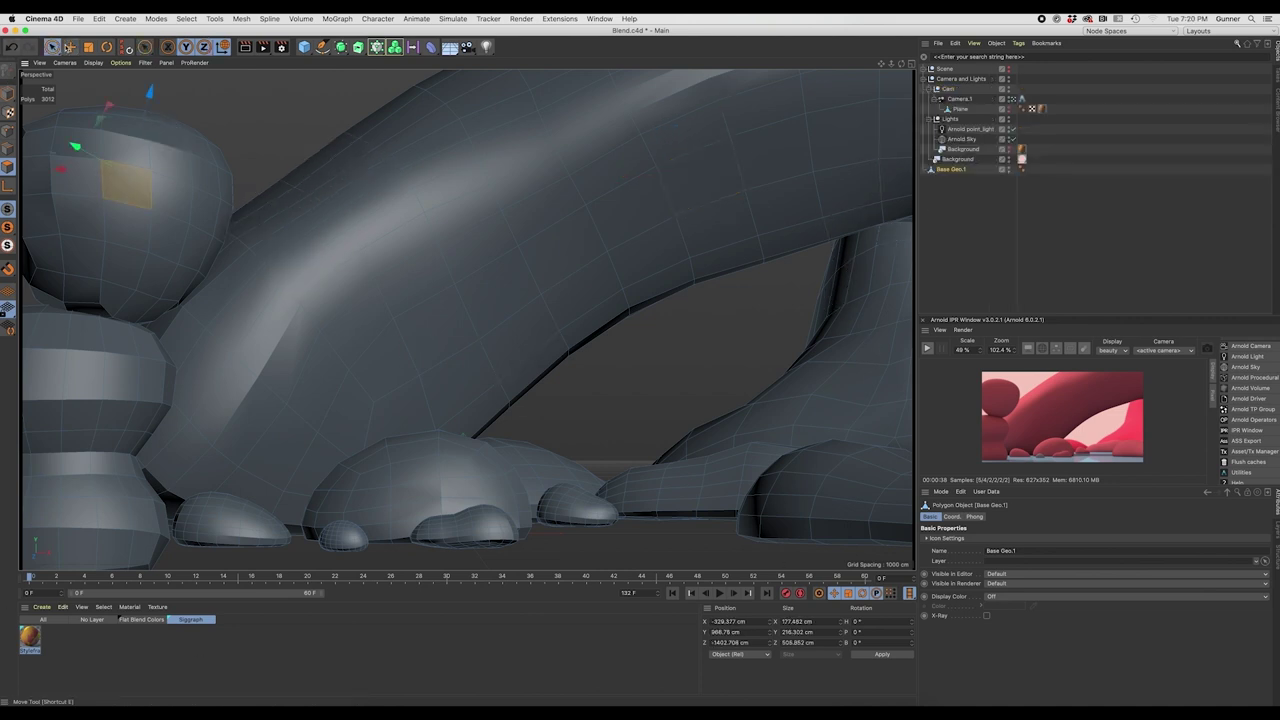
Box-select the whole mesh with Rectangle Selection limited to visible elements, adding the toe polygons
left_click(54, 48)
left_click_drag(54, 48, 86, 79)
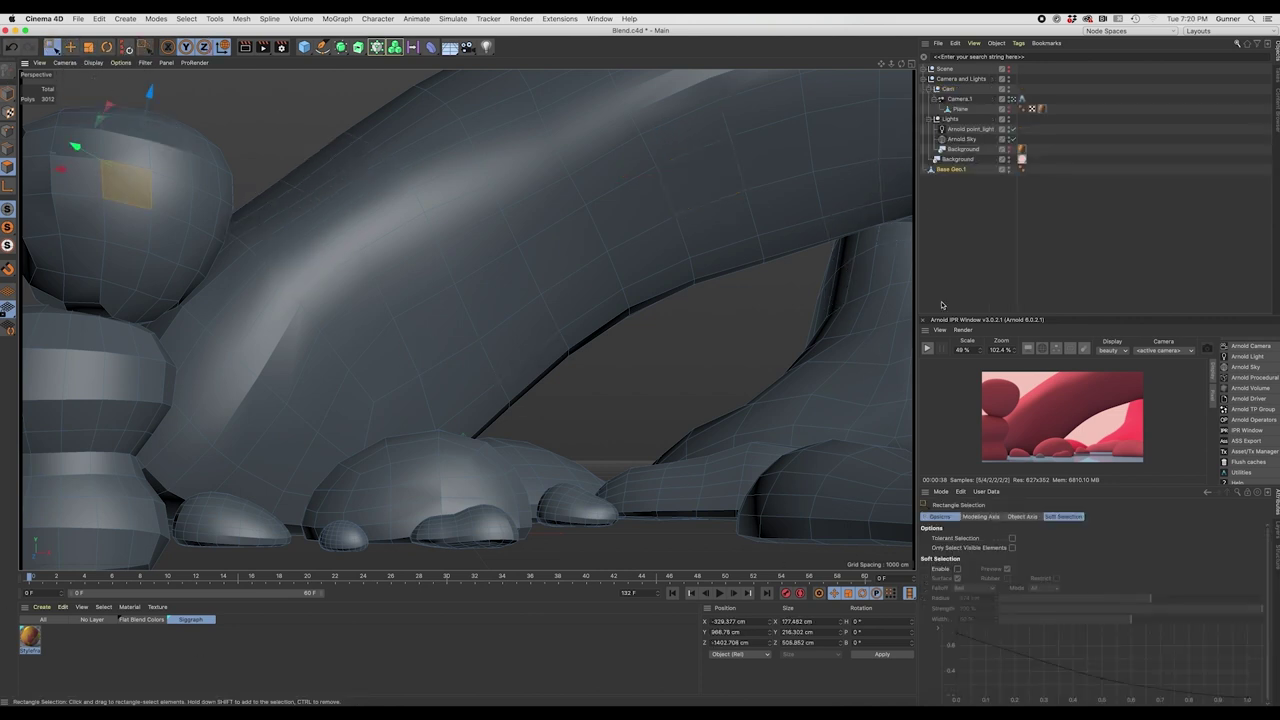
left_click(1012, 548)
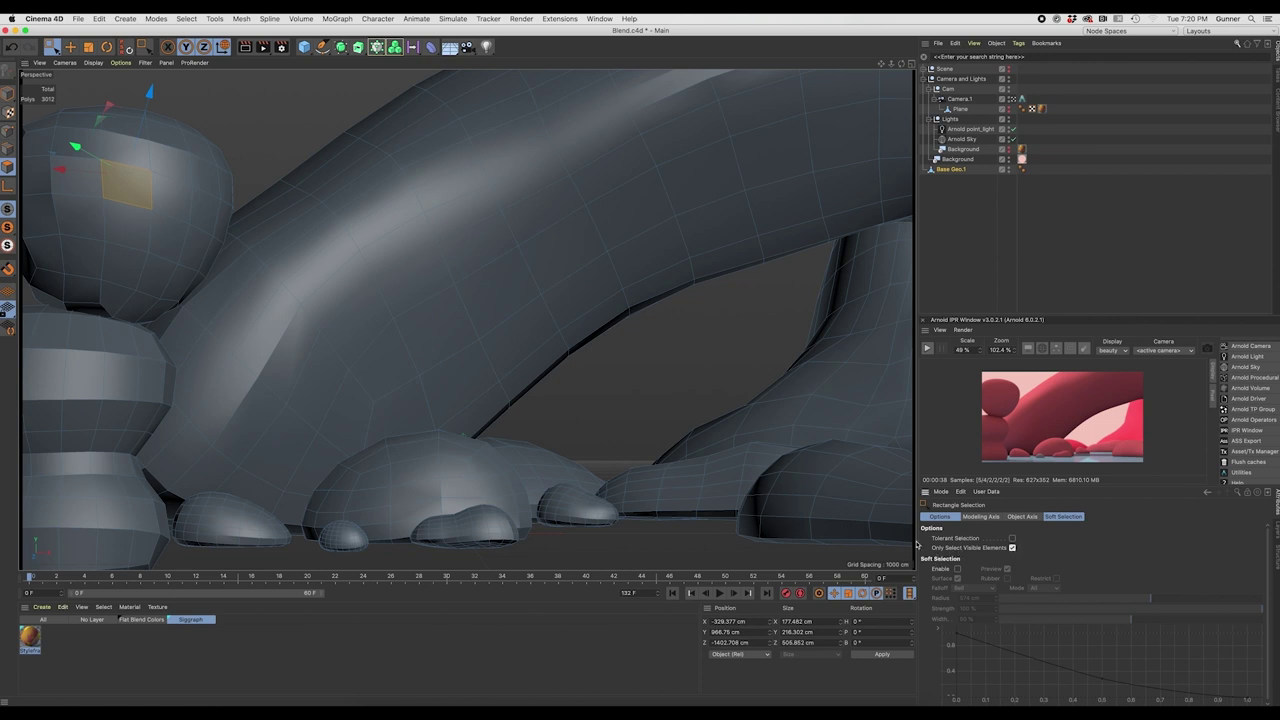
left_click_drag(911, 555, 23, 76)
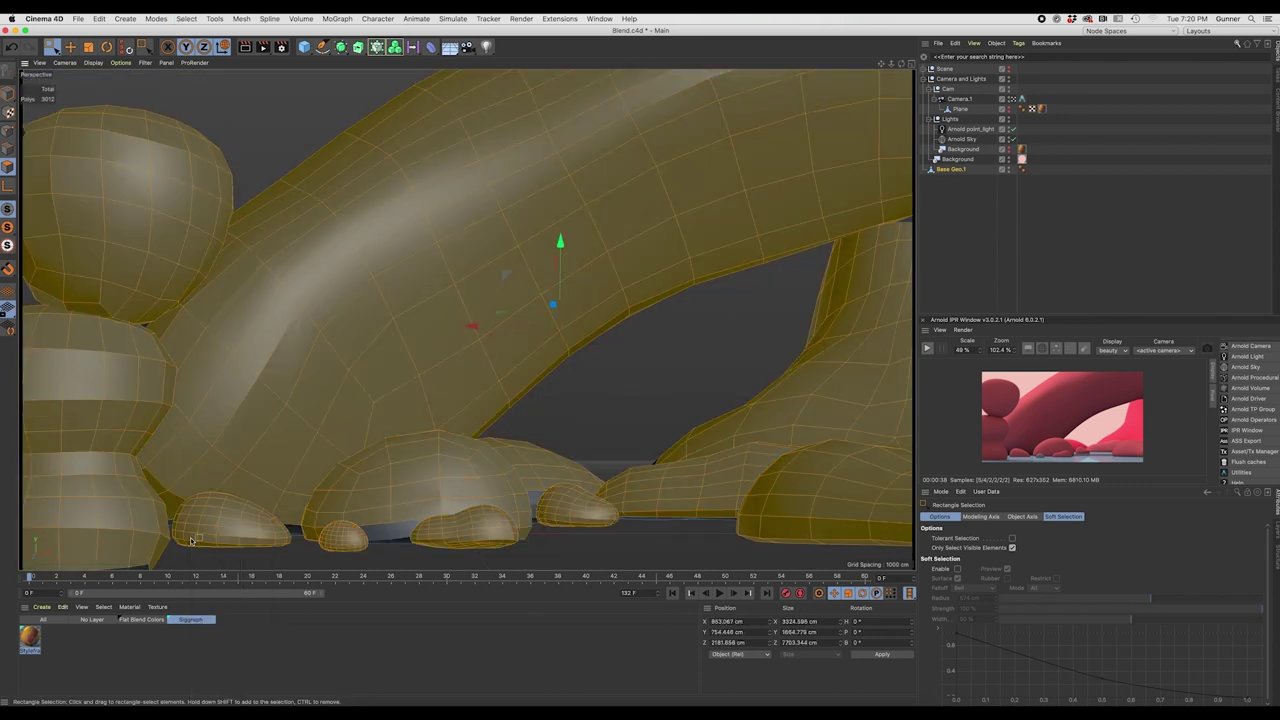
left_click(436, 529, "shift")
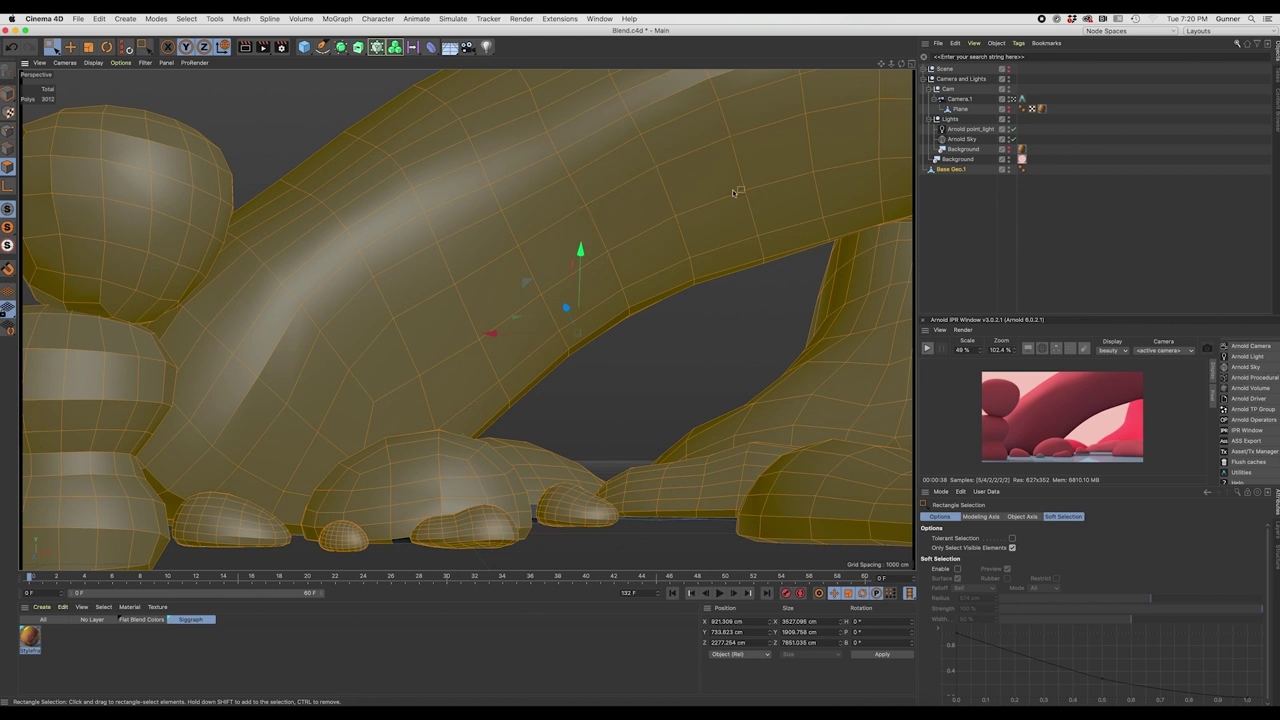
Add a Vertex Color tag to Base Geo.1 and fill its selected polygons with blue at 78% value
right_click(950, 172)
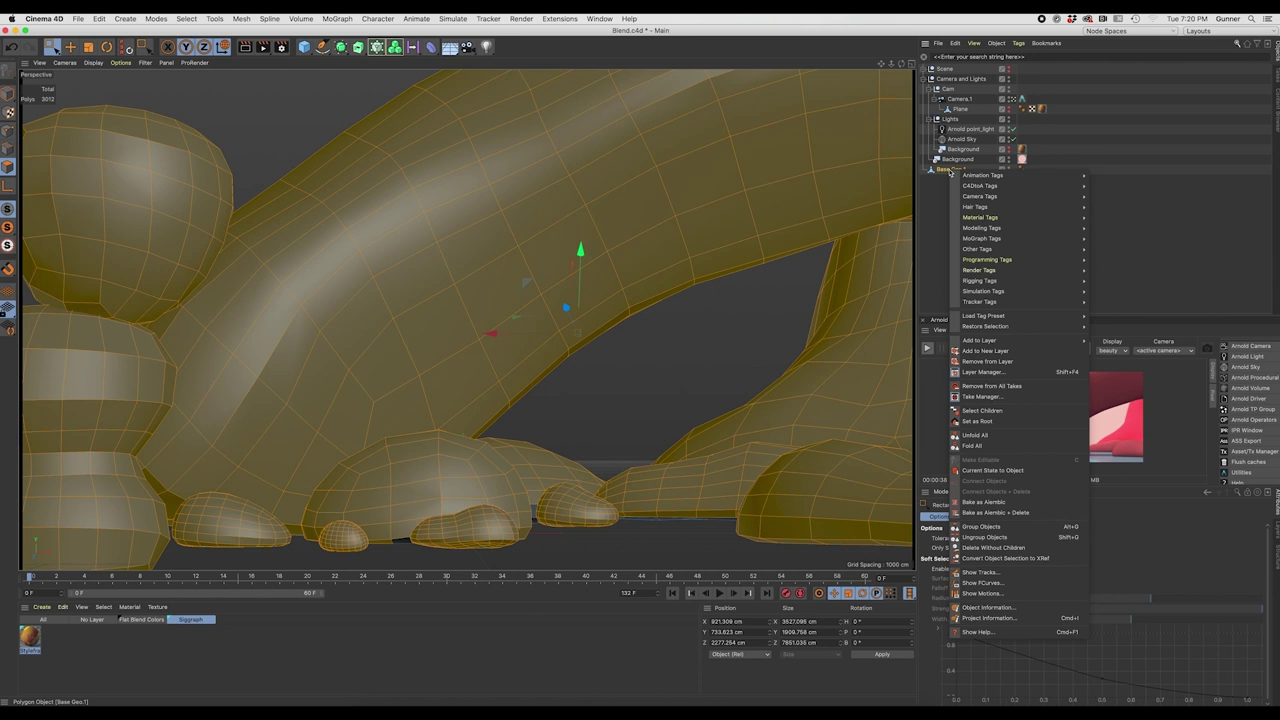
mouse_move(1072, 250)
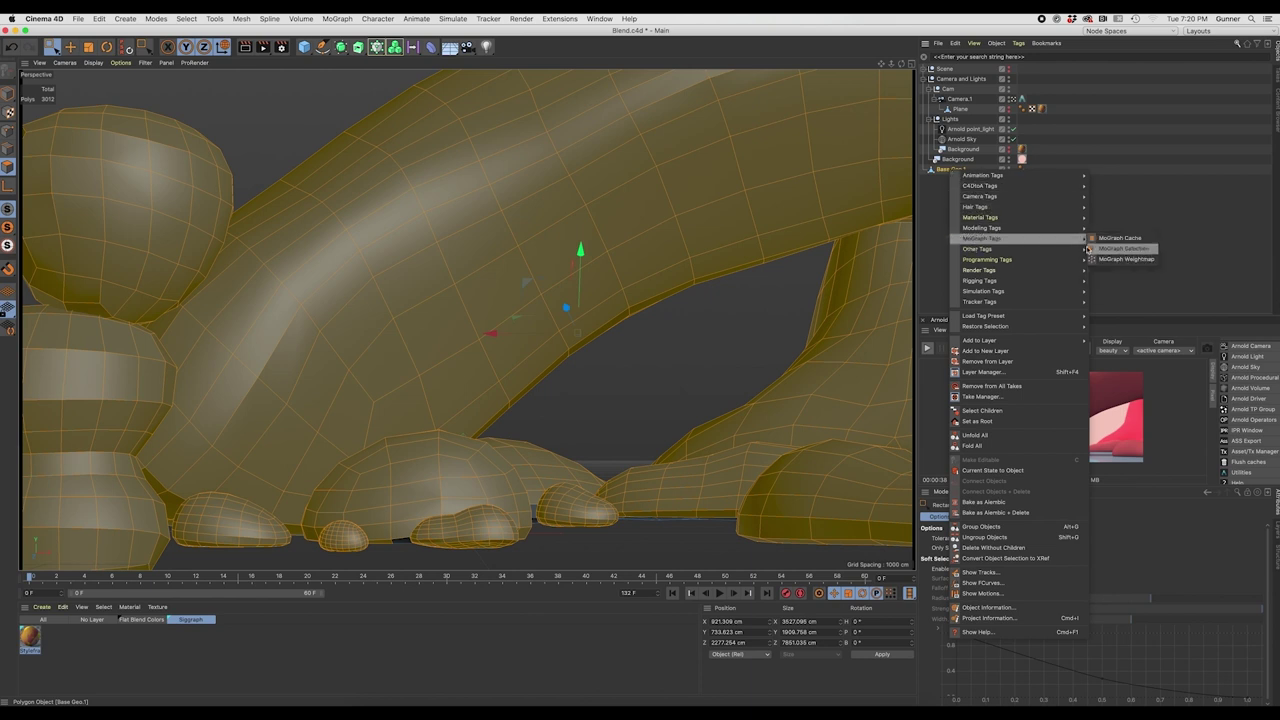
left_click(1113, 280)
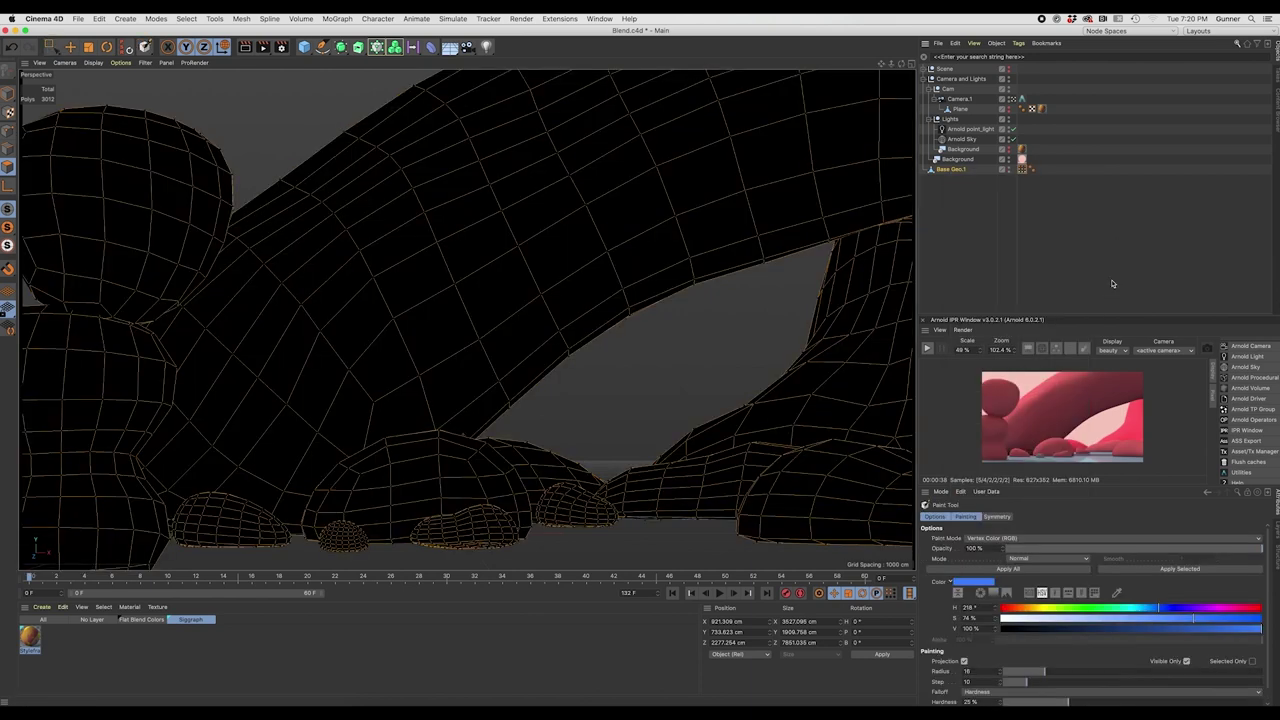
left_click(1150, 630)
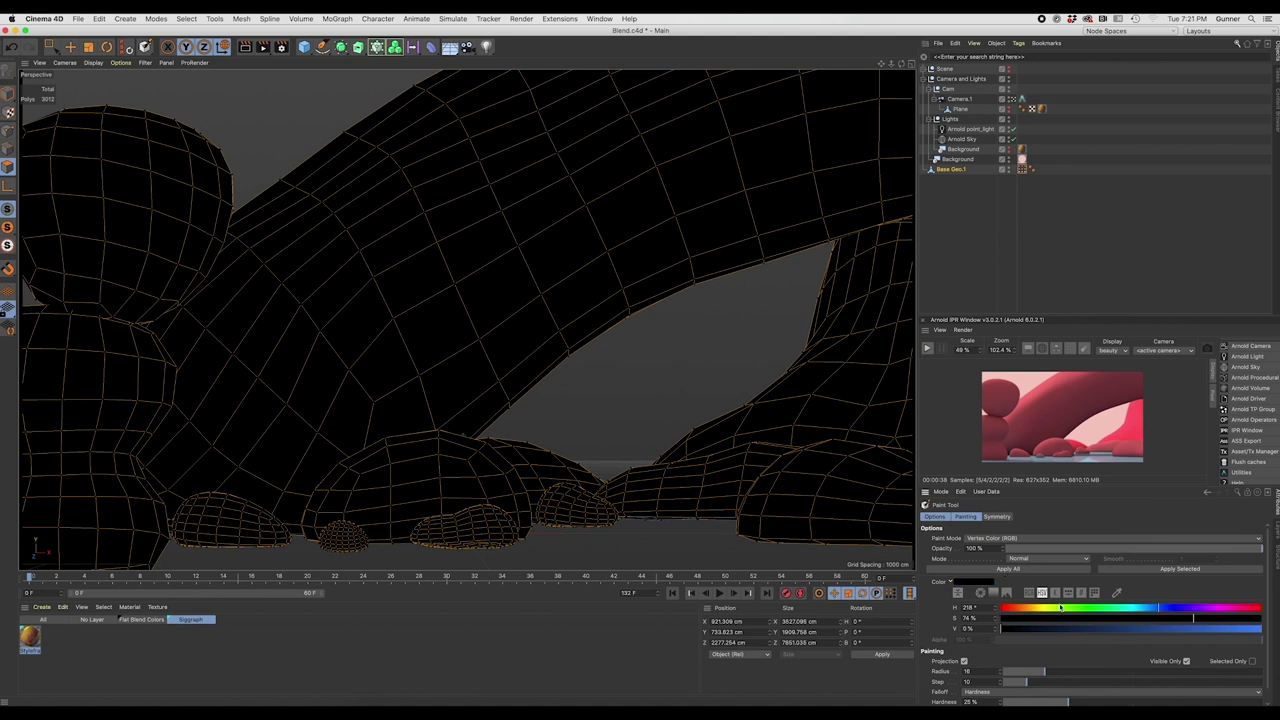
left_click(1201, 631)
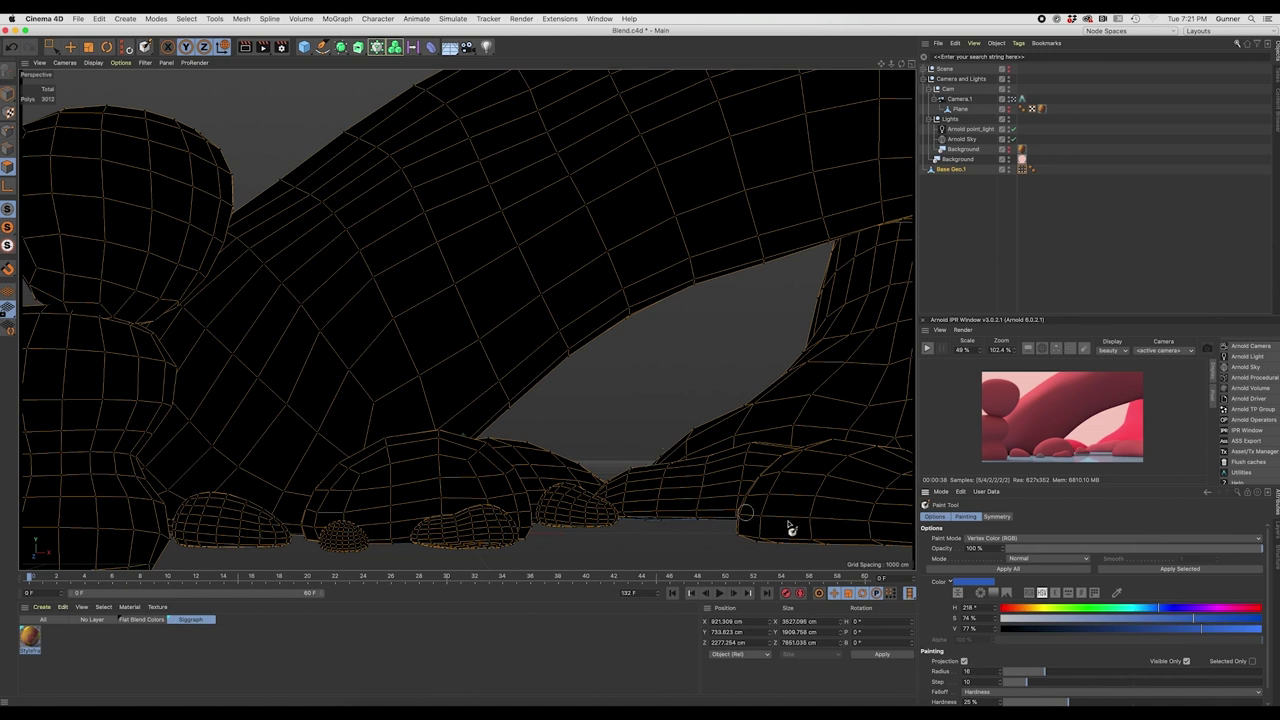
left_click(1172, 570)
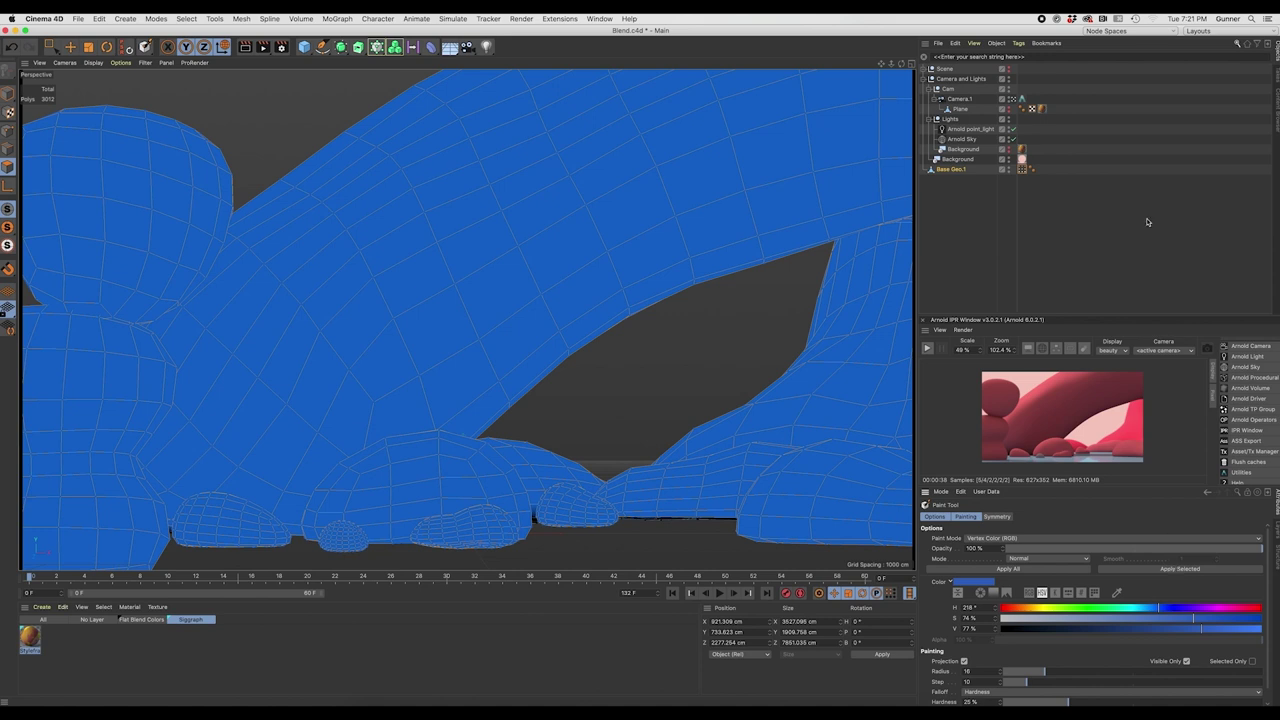
Leave the camera for the free editor view, orbit the painted mesh, and reselect Base Geo.1
left_click(1013, 100)
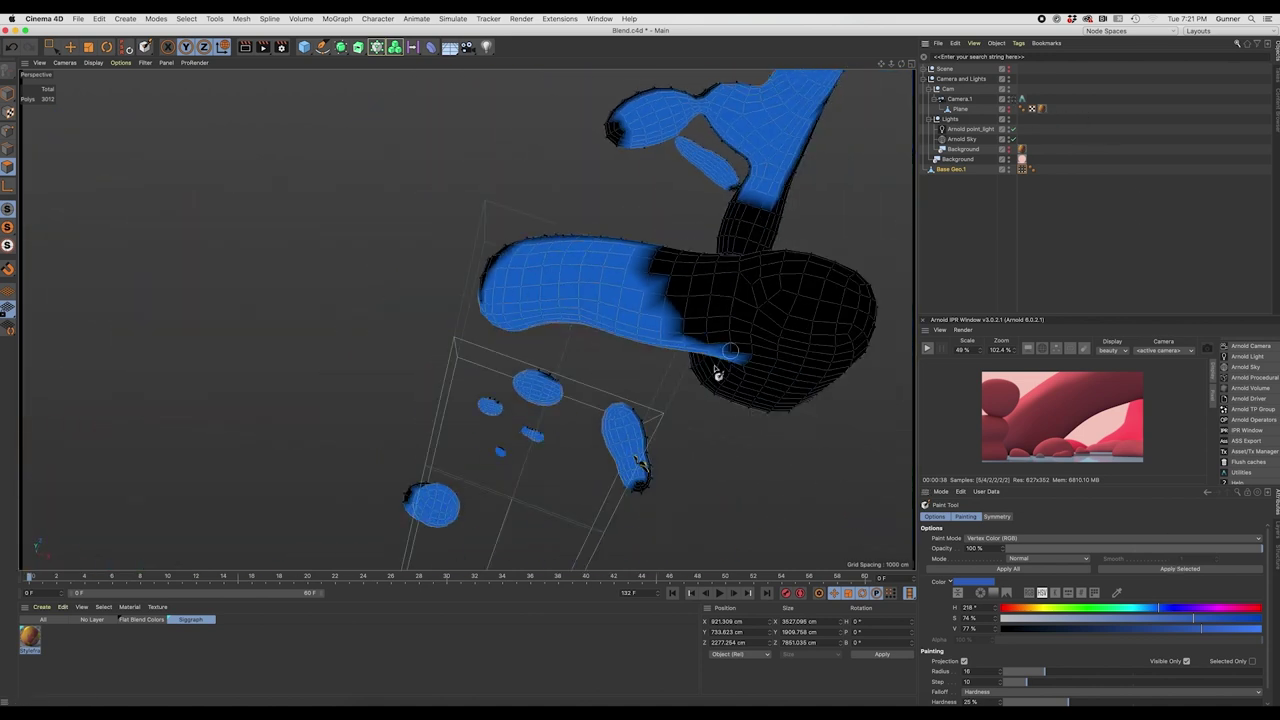
mouse_move(706, 354)
left_mouse_down("alt")
mouse_move(713, 328)
mouse_move(520, 331)
mouse_move(455, 225)
left_mouse_up("alt")
left_click(950, 170)
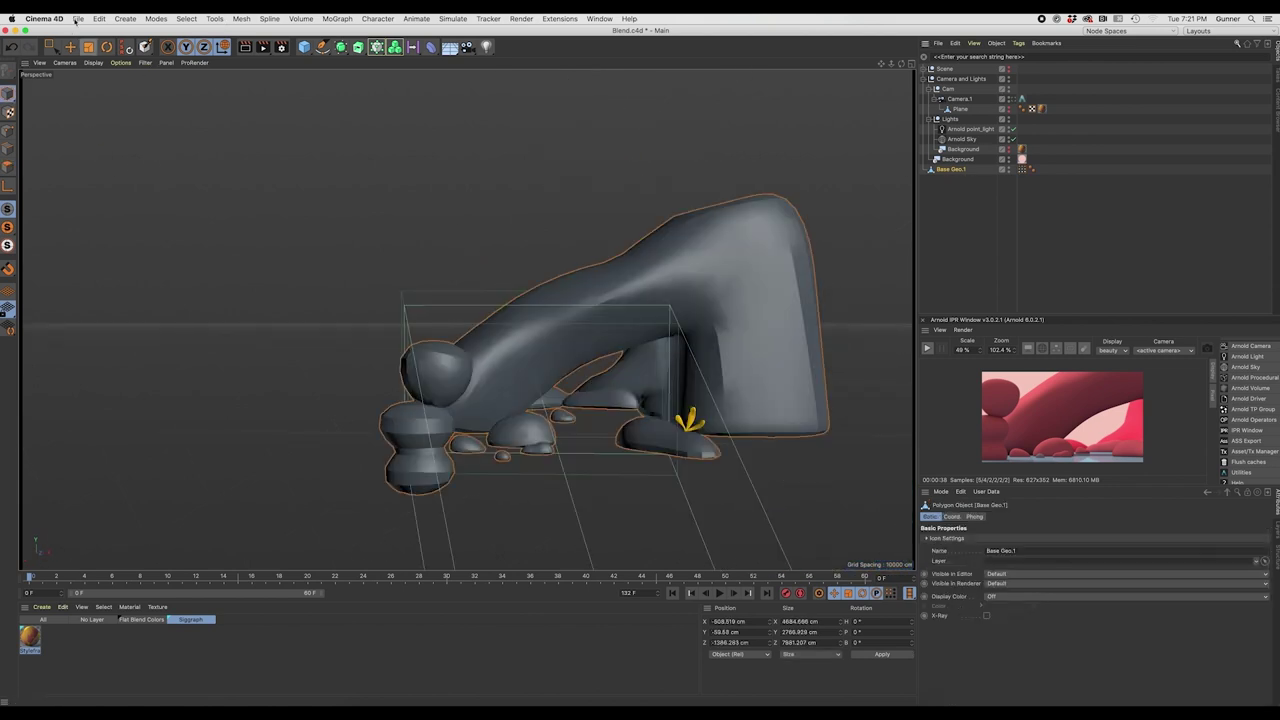
Create a new project, paste Base Geo.1 into it, and frame the rock mesh
left_click(78, 18)
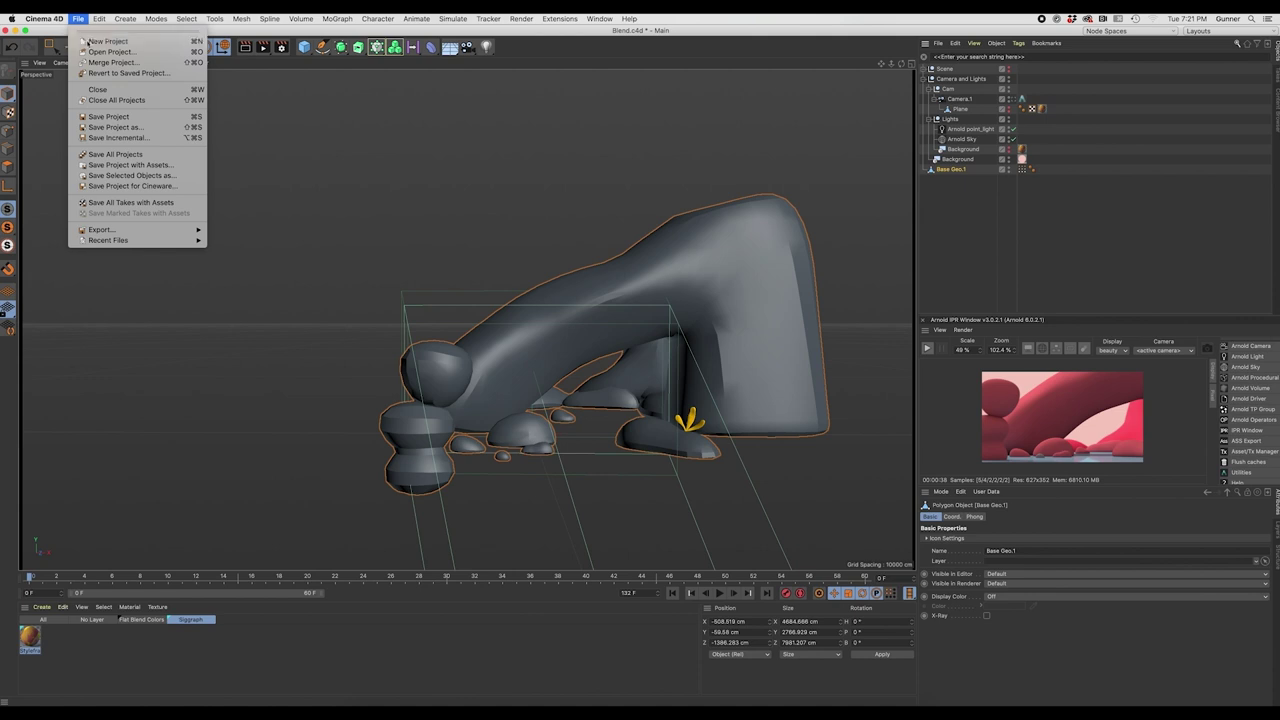
left_click(90, 41)
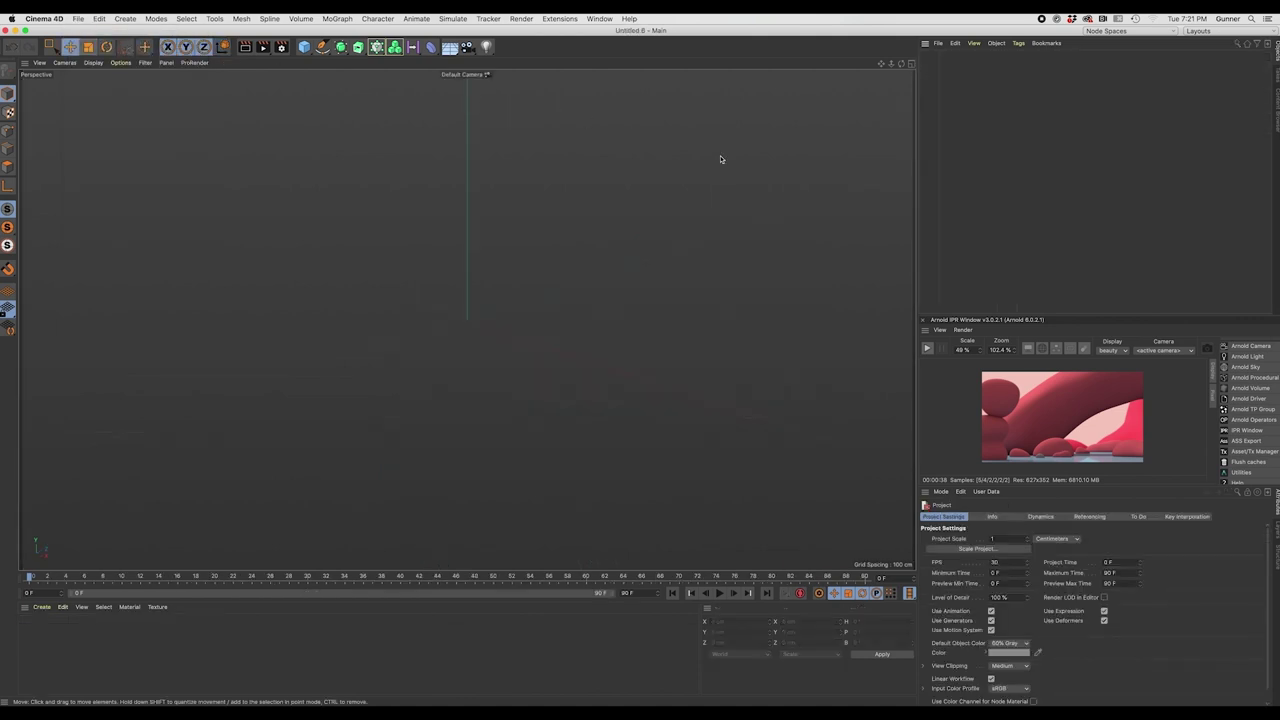
key("super+v")
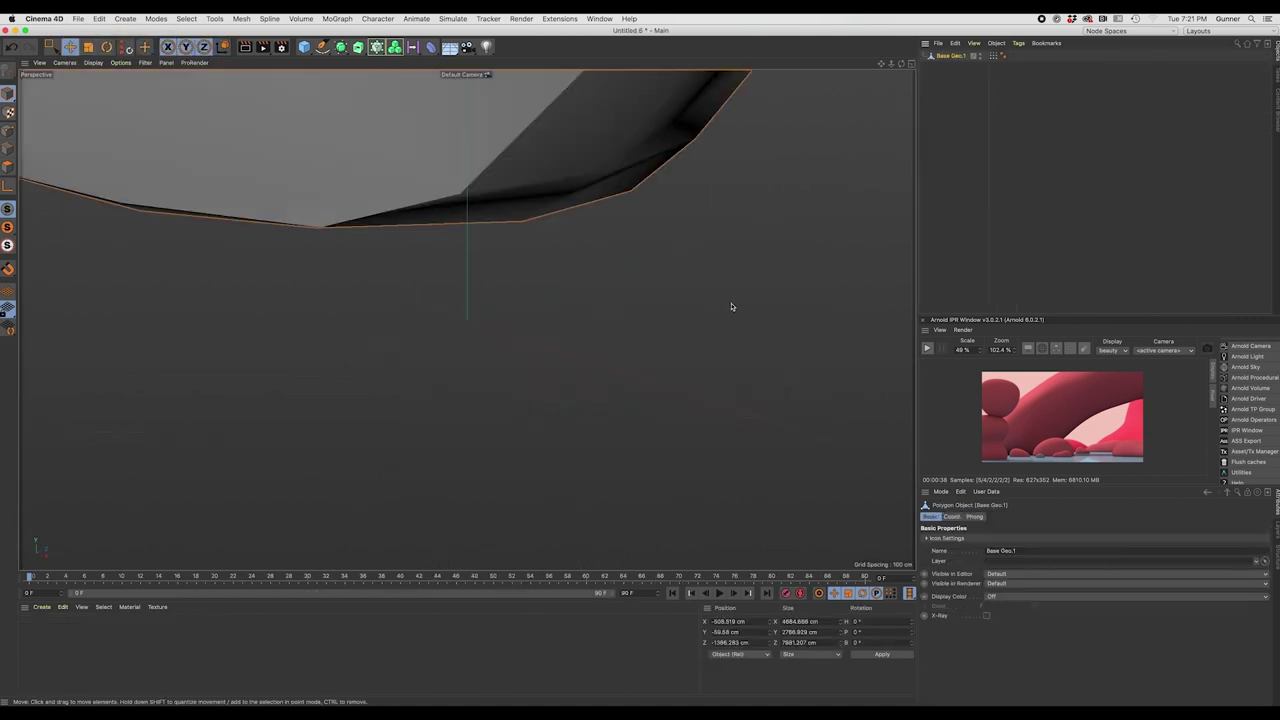
scroll(731, 300, "down", 6)
left_click_drag(160, 318, 506, 437, "alt")
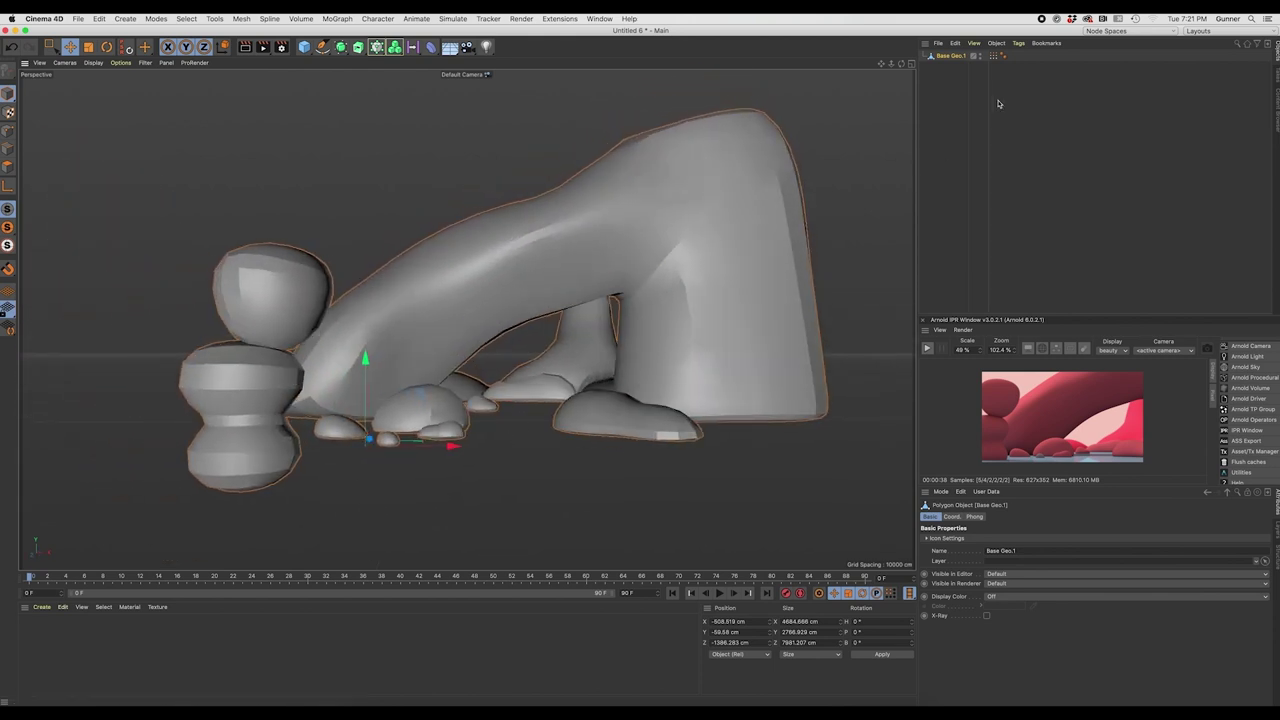
Export to FBX with Up Axis left on Y Axis (Default) and confirm the settings
left_click(82, 19)
mouse_move(84, 232)
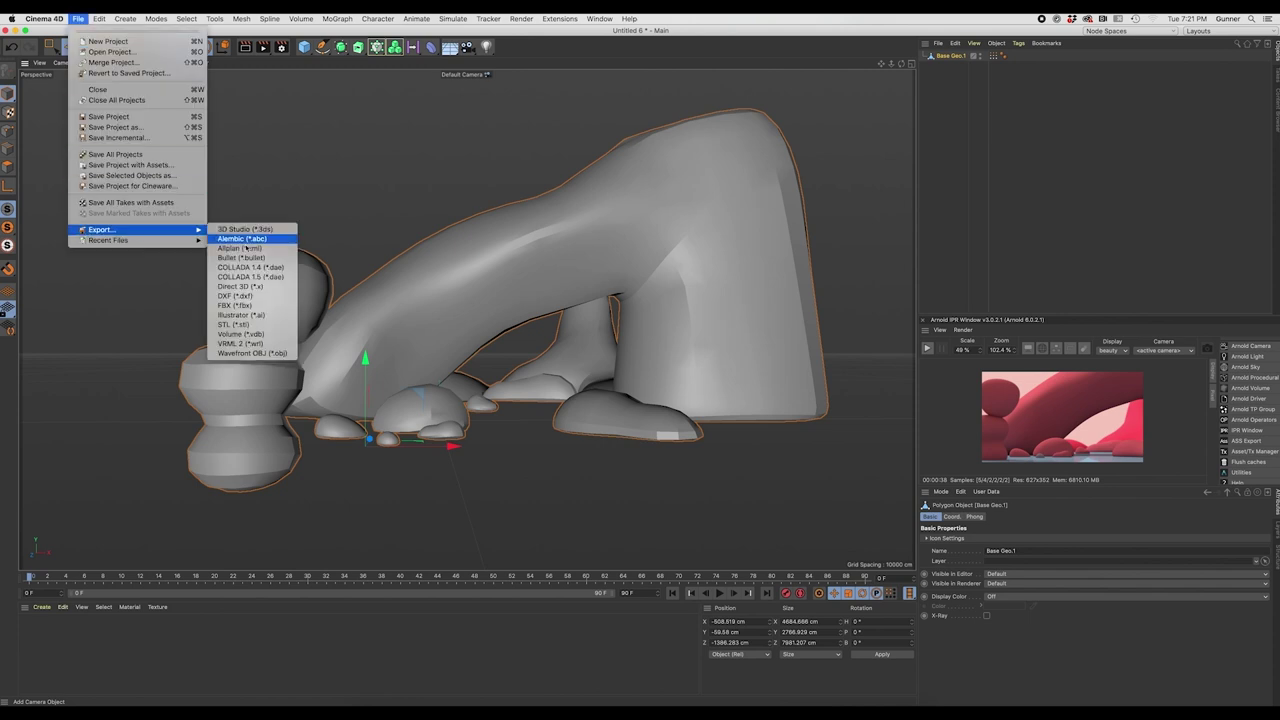
left_click(257, 306)
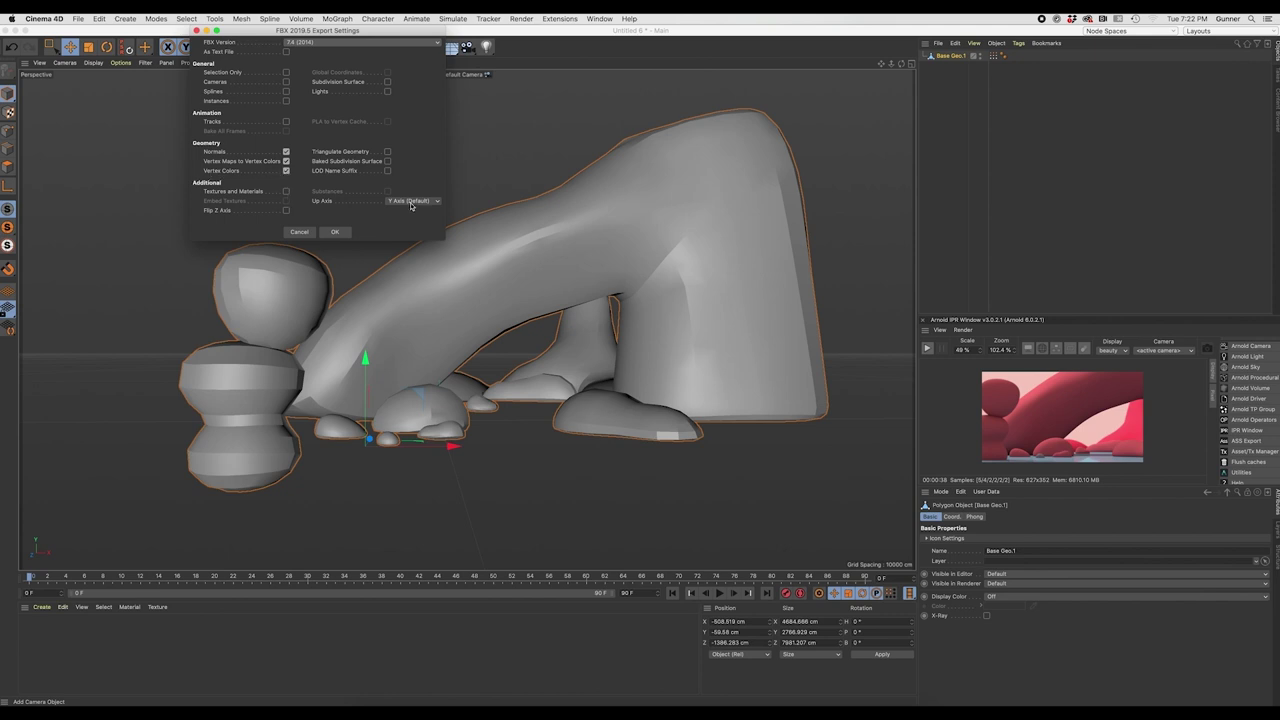
left_click_drag(274, 30, 178, 127)
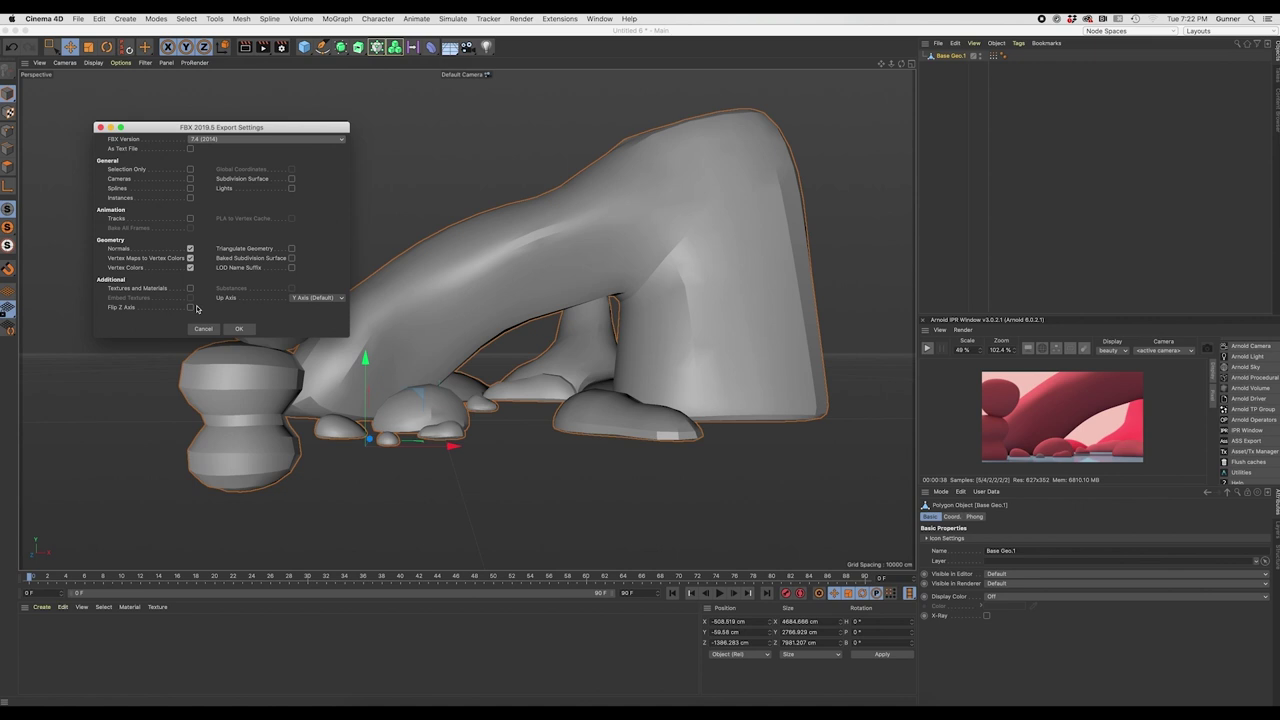
left_click(317, 298)
left_click(317, 301)
left_click(317, 298)
left_click(317, 304)
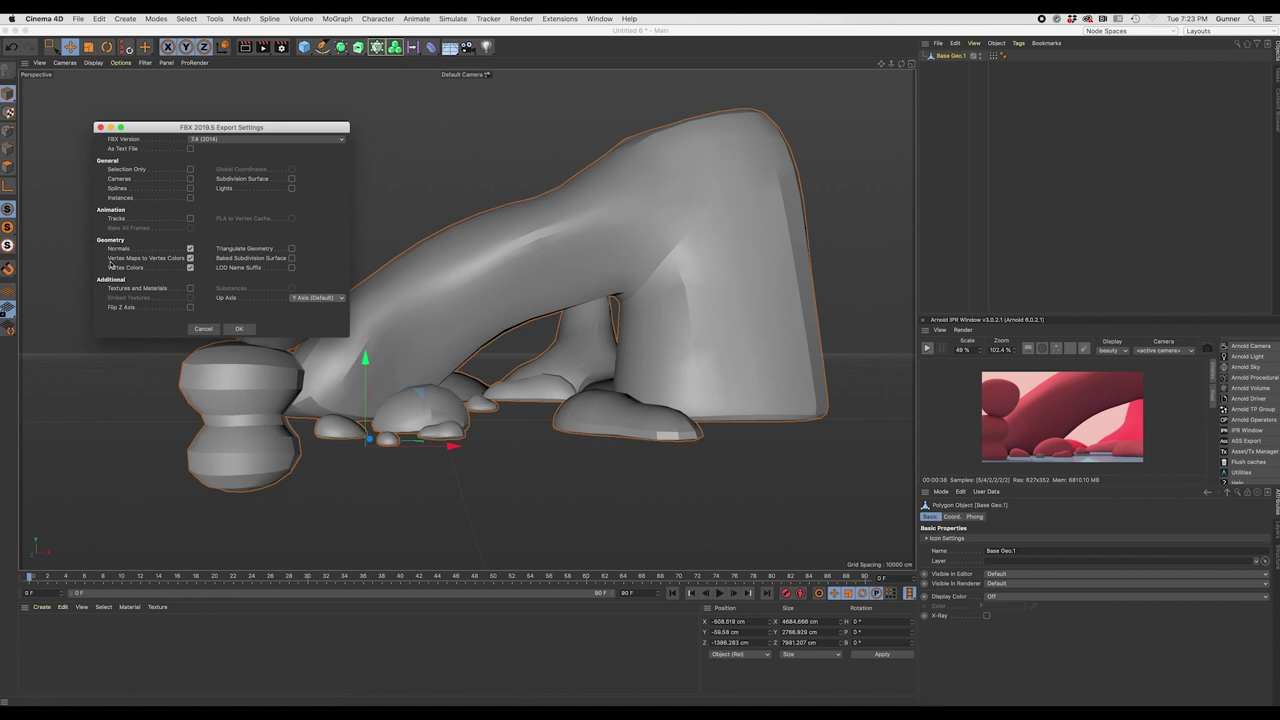
left_click(238, 329)
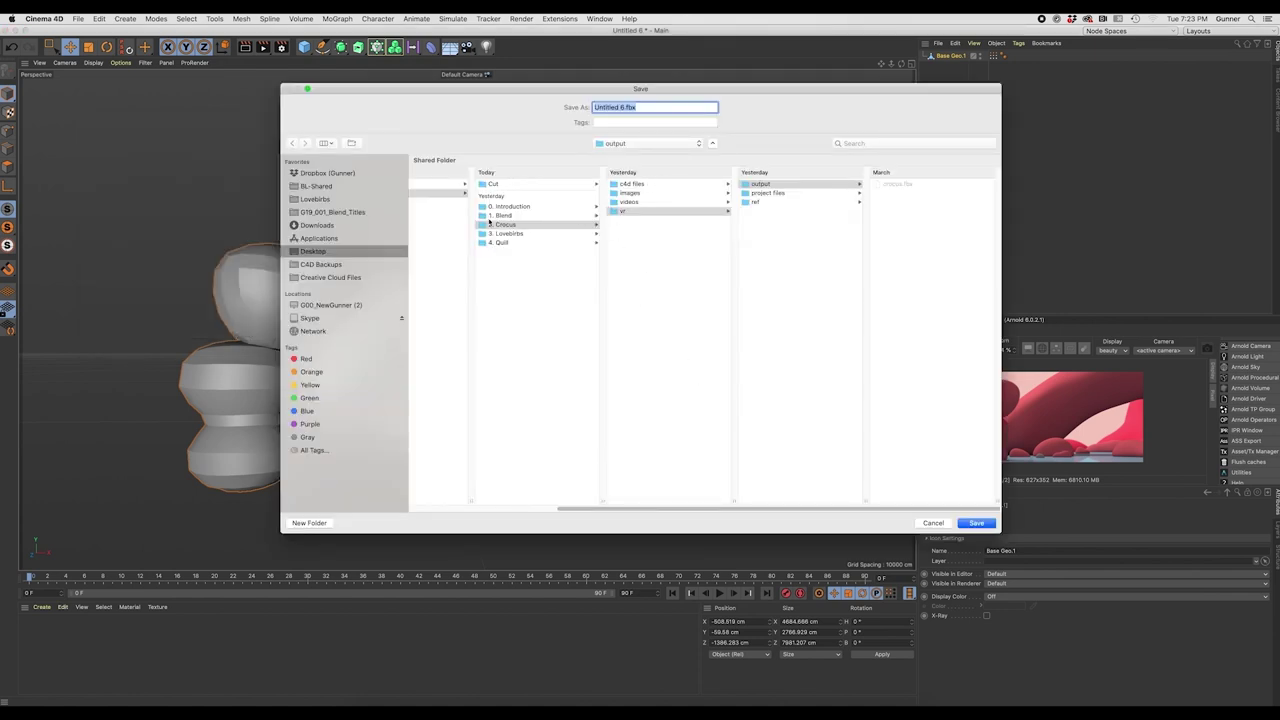
Save the FBX as Base_ref.fbx in 1. Blend > vr > ref
left_click(503, 215)
left_click(620, 212)
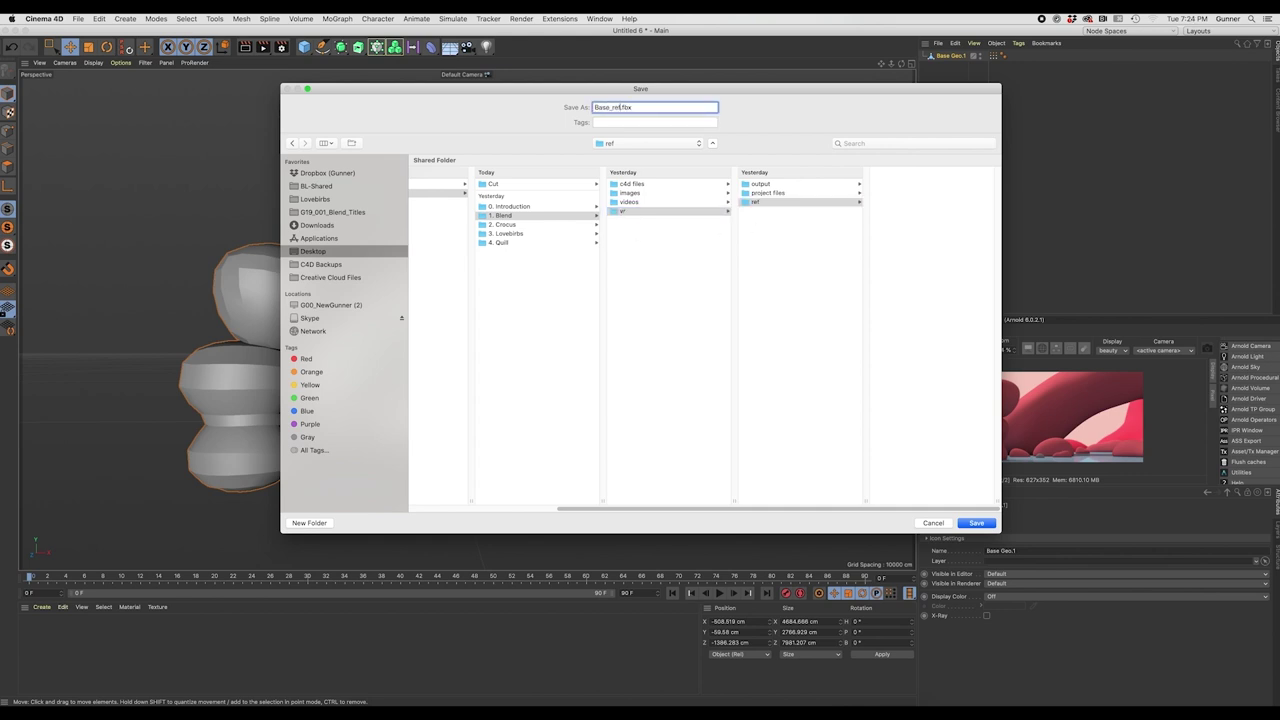
key("Return")
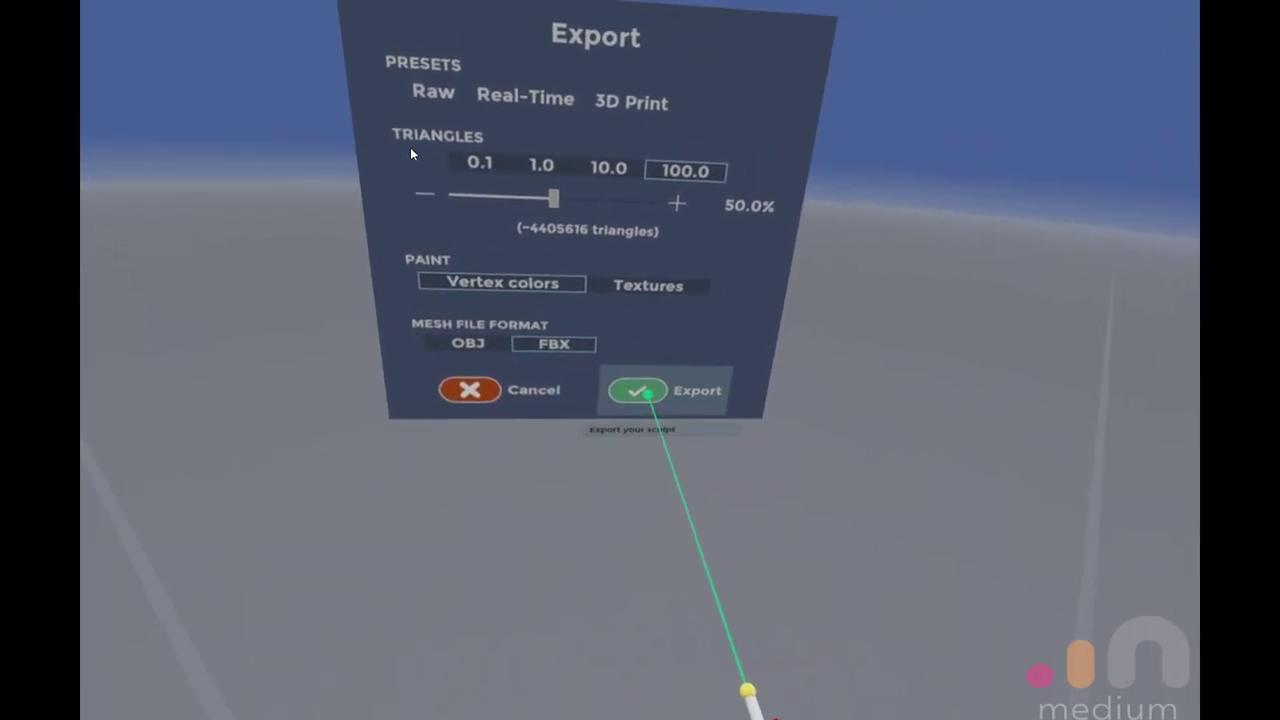
Export the sculpt as FBX with vertex colours at 50% triangles
left_click(648, 383)
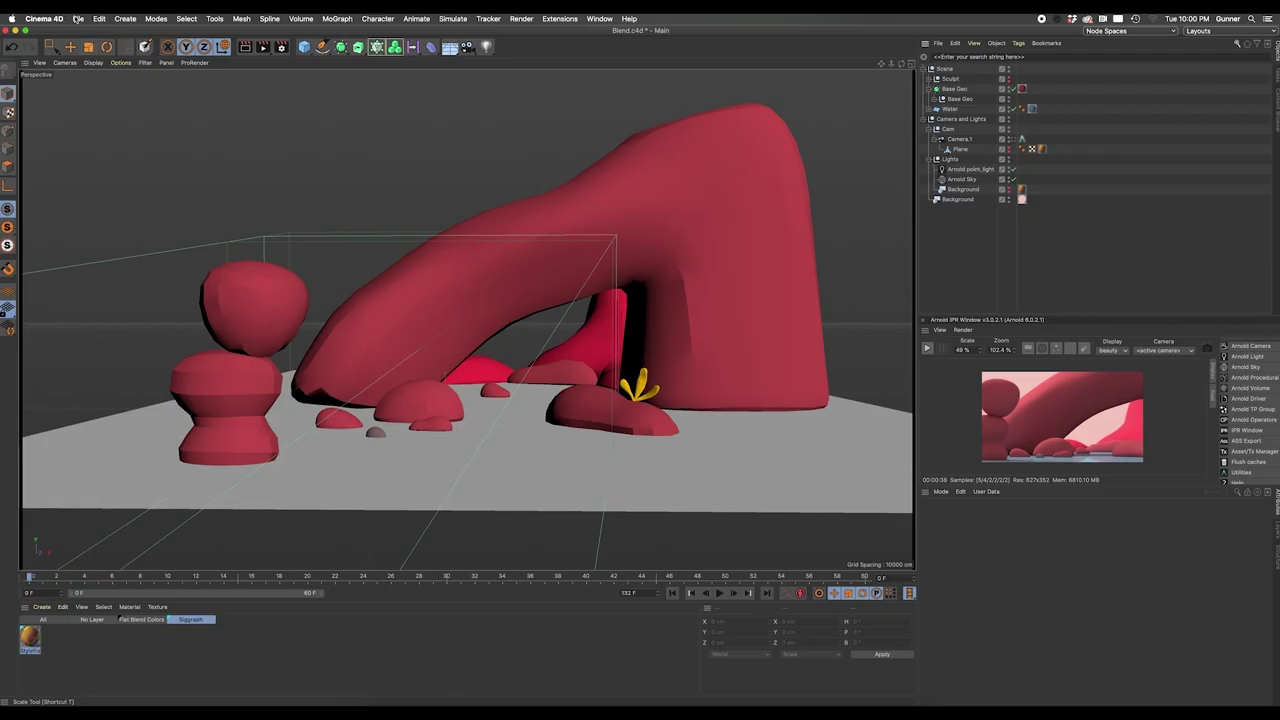
Merge output/blend-demo.fbx into the scene, accepting the default FBX import settings
left_click(77, 19)
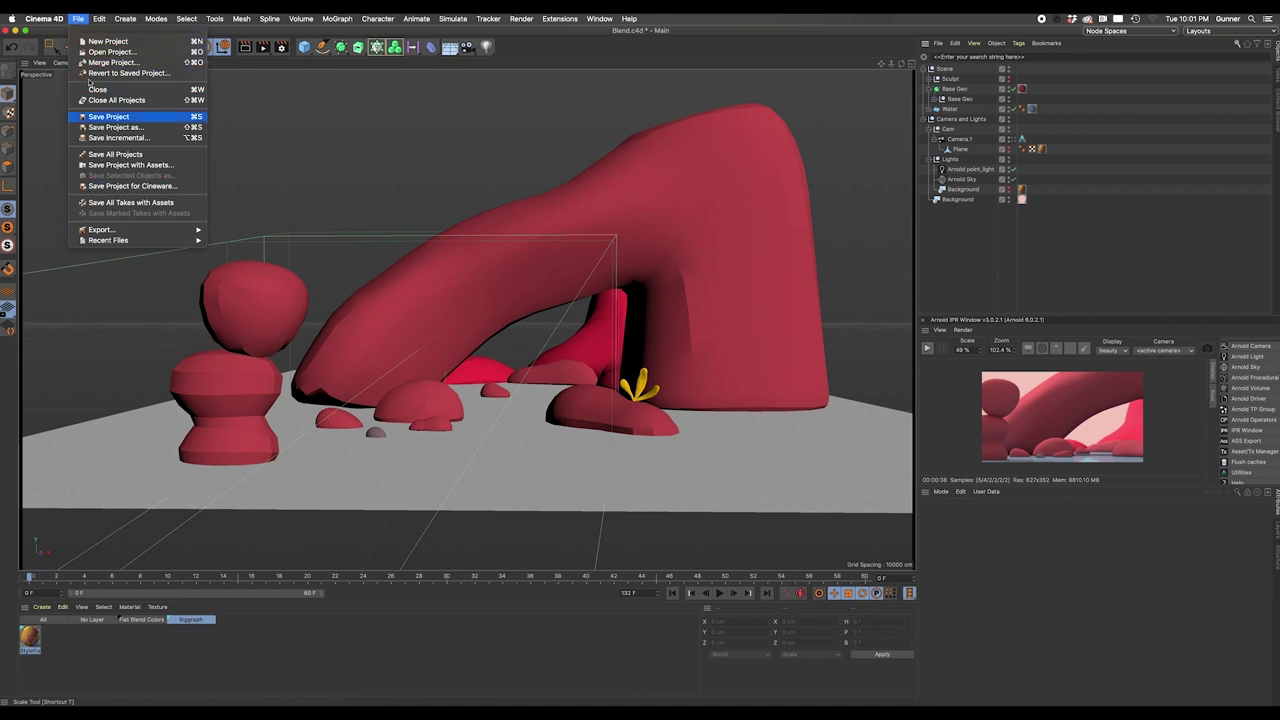
left_click(97, 62)
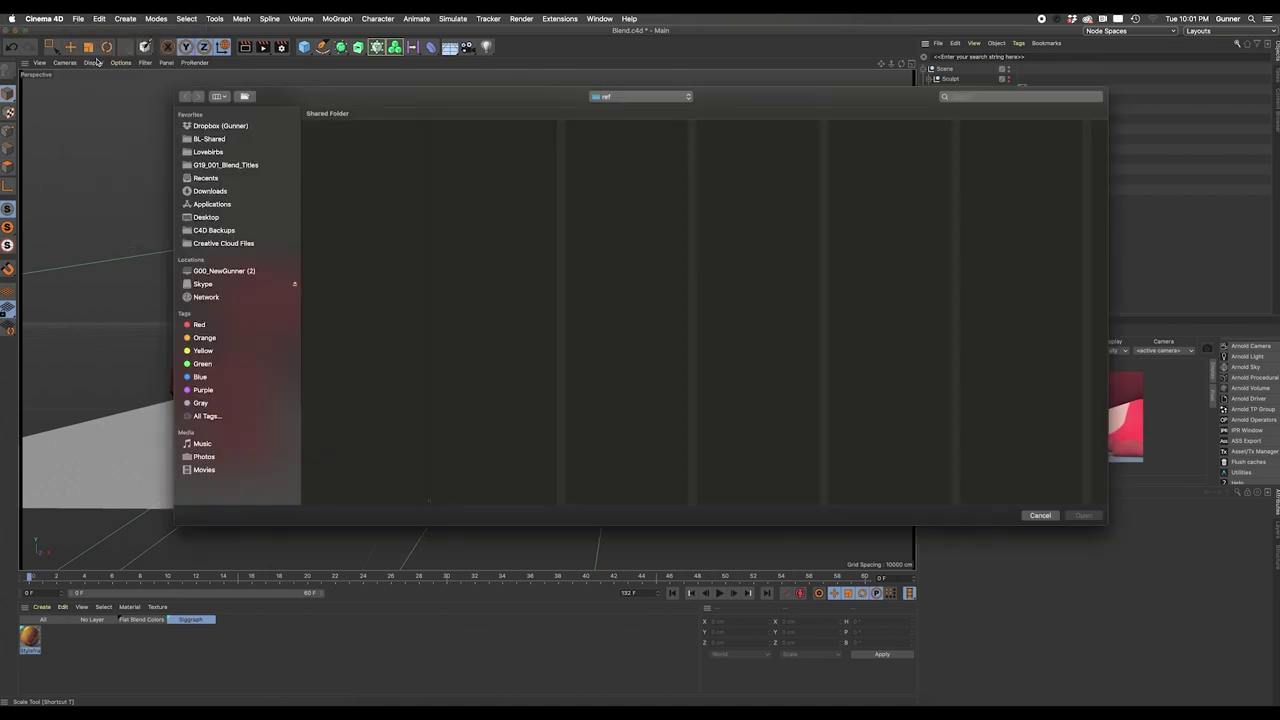
left_click(869, 141)
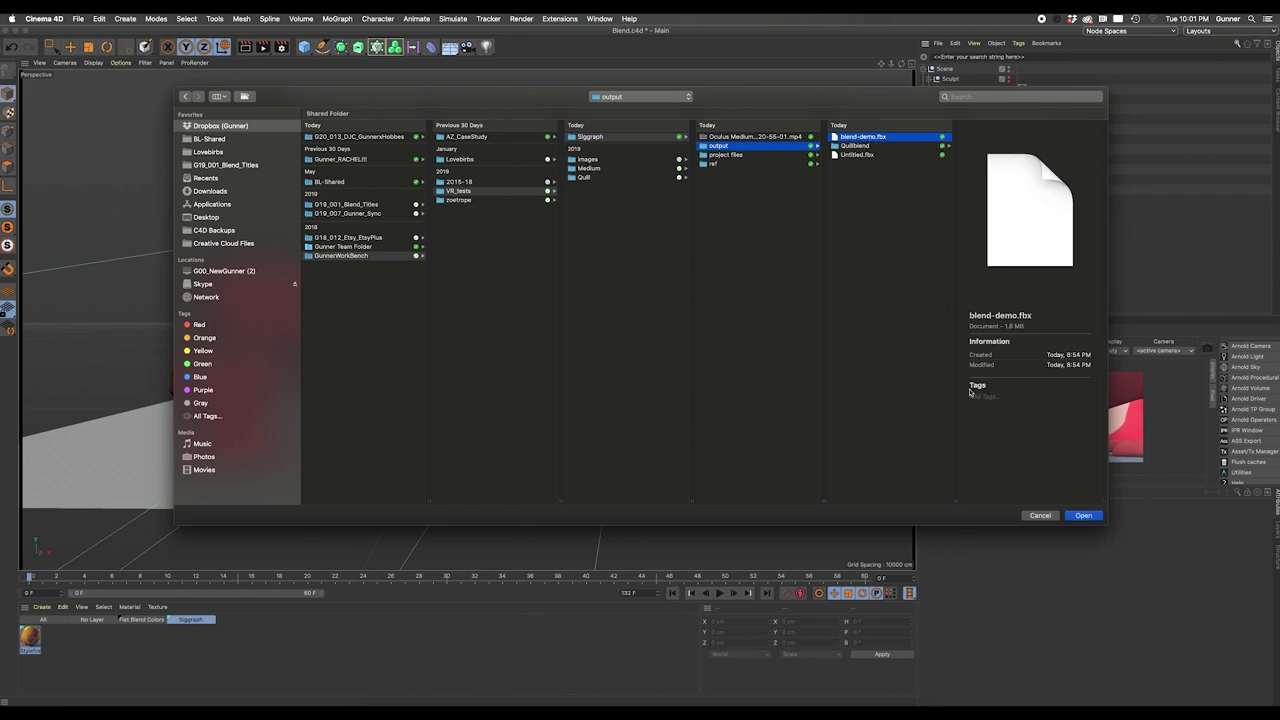
left_click(1085, 515)
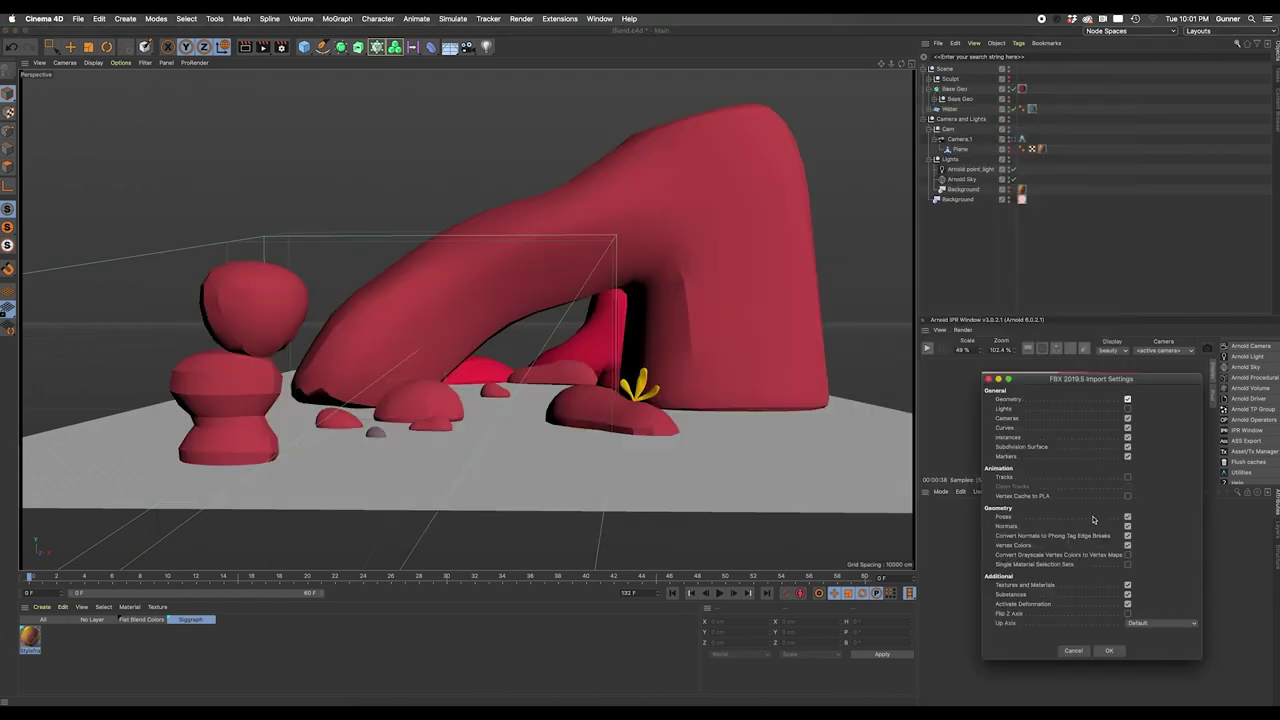
left_click(1109, 651)
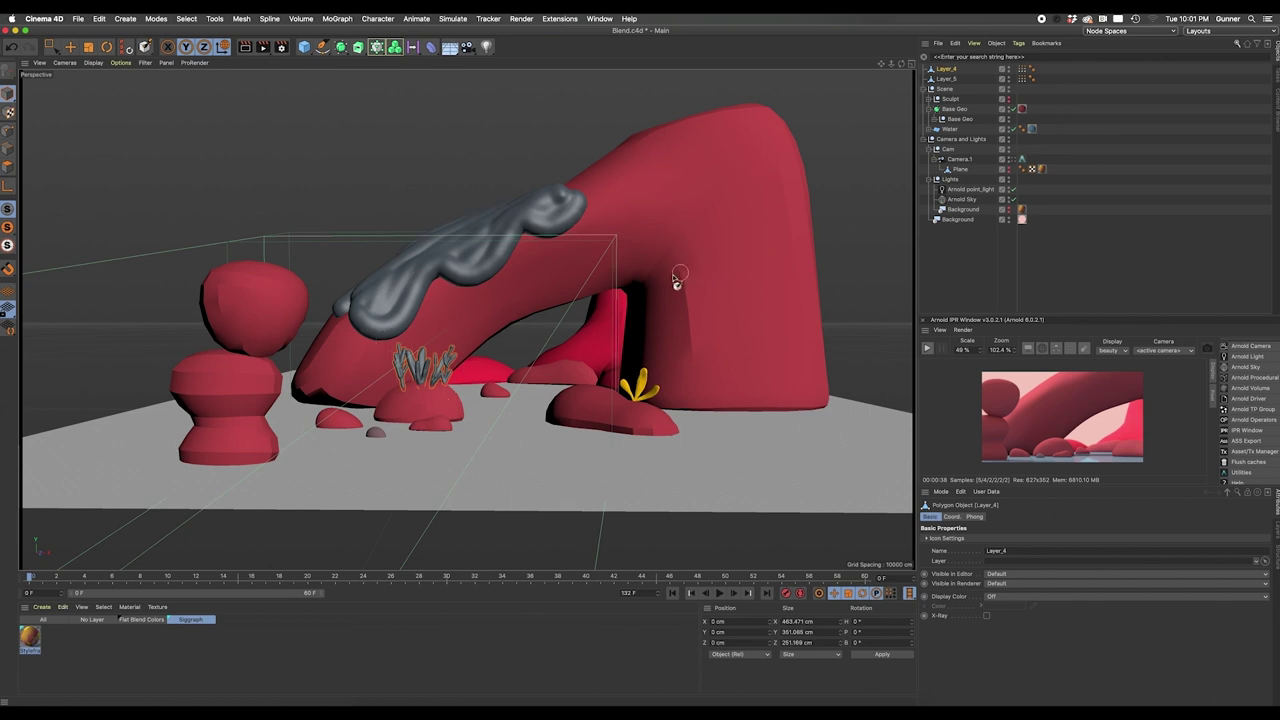
Zoom and orbit closer to the imported drips and grass, selecting Layer_5 and Layer_4
scroll(470, 385, "up", 5)
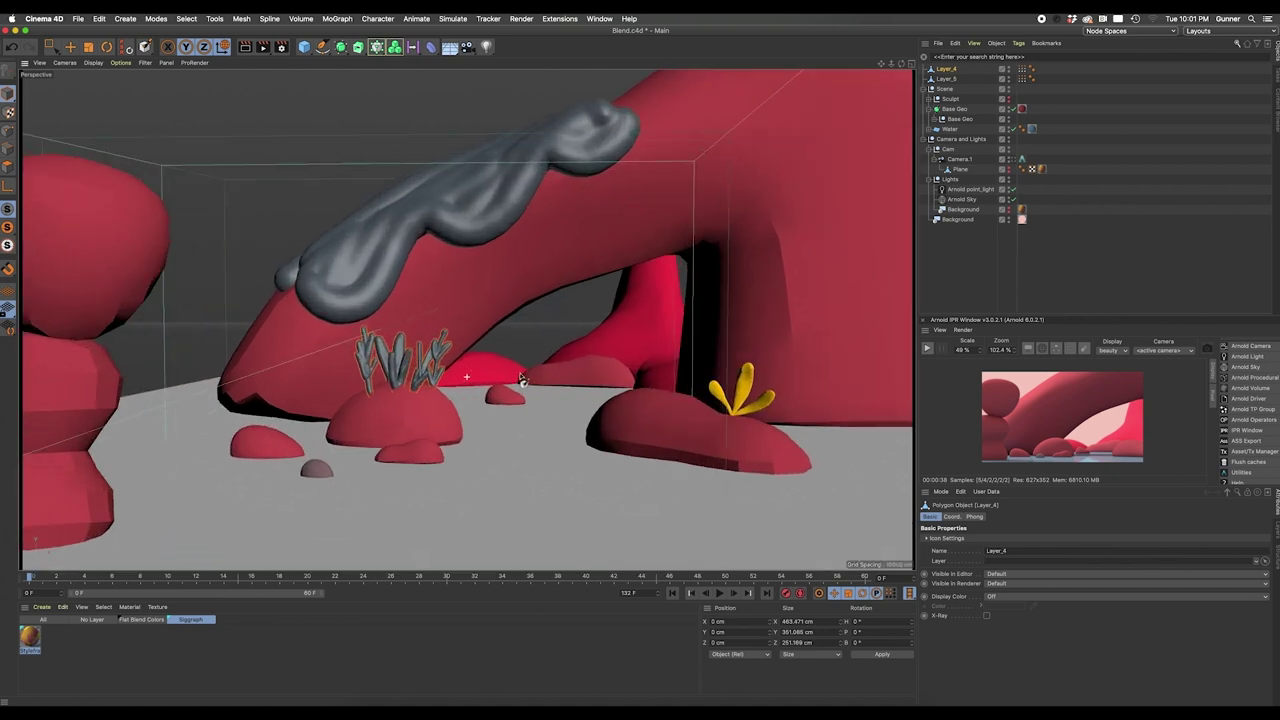
left_click_drag(470, 385, 481, 334, "alt")
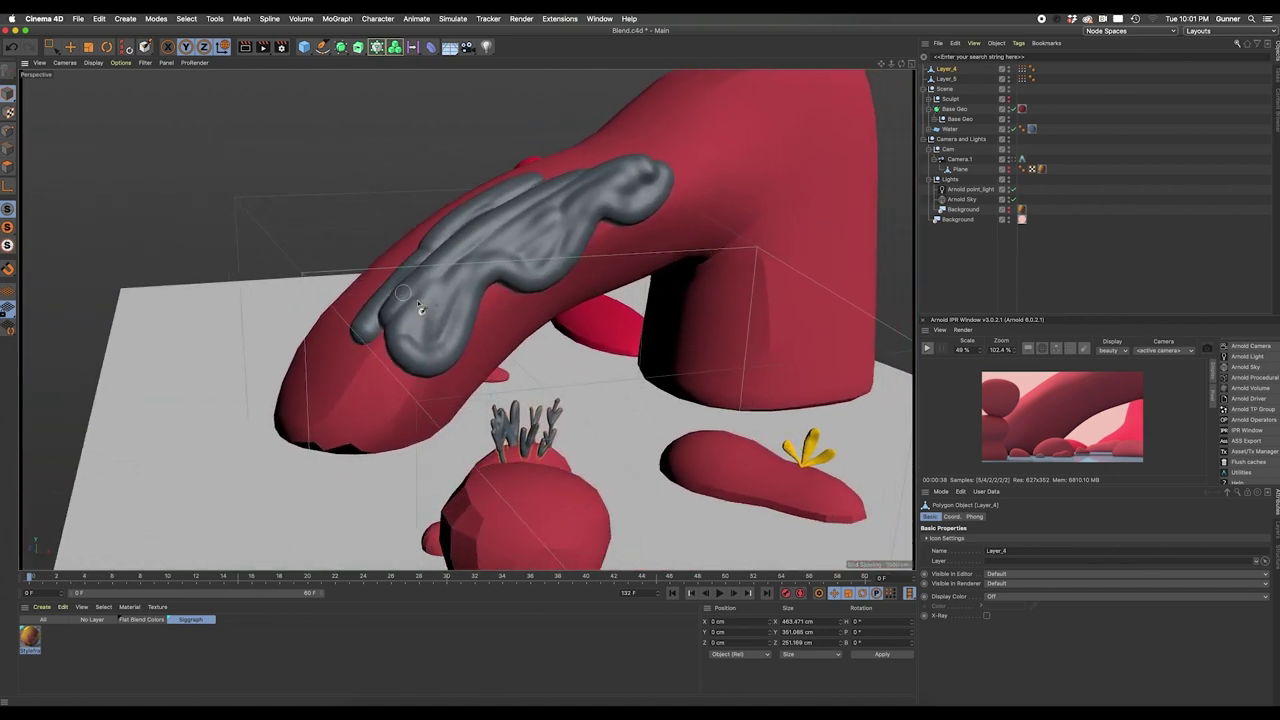
scroll(476, 355, "up", 6)
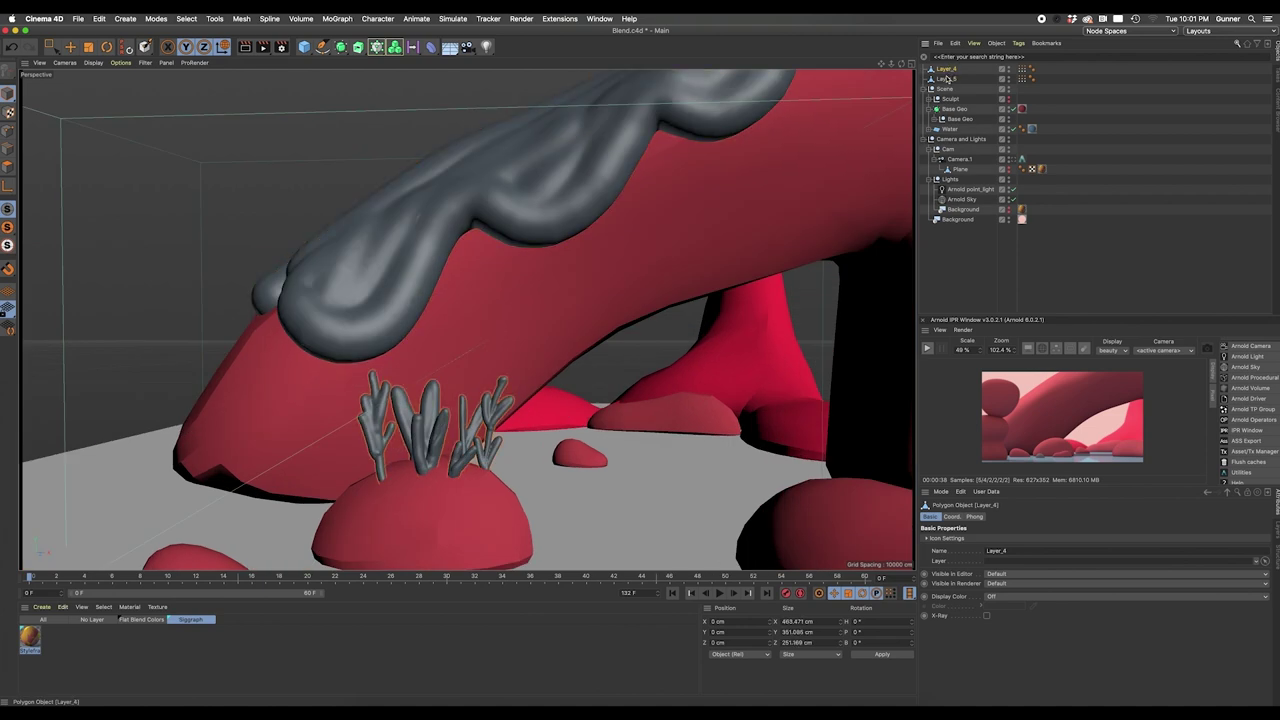
left_click(946, 78)
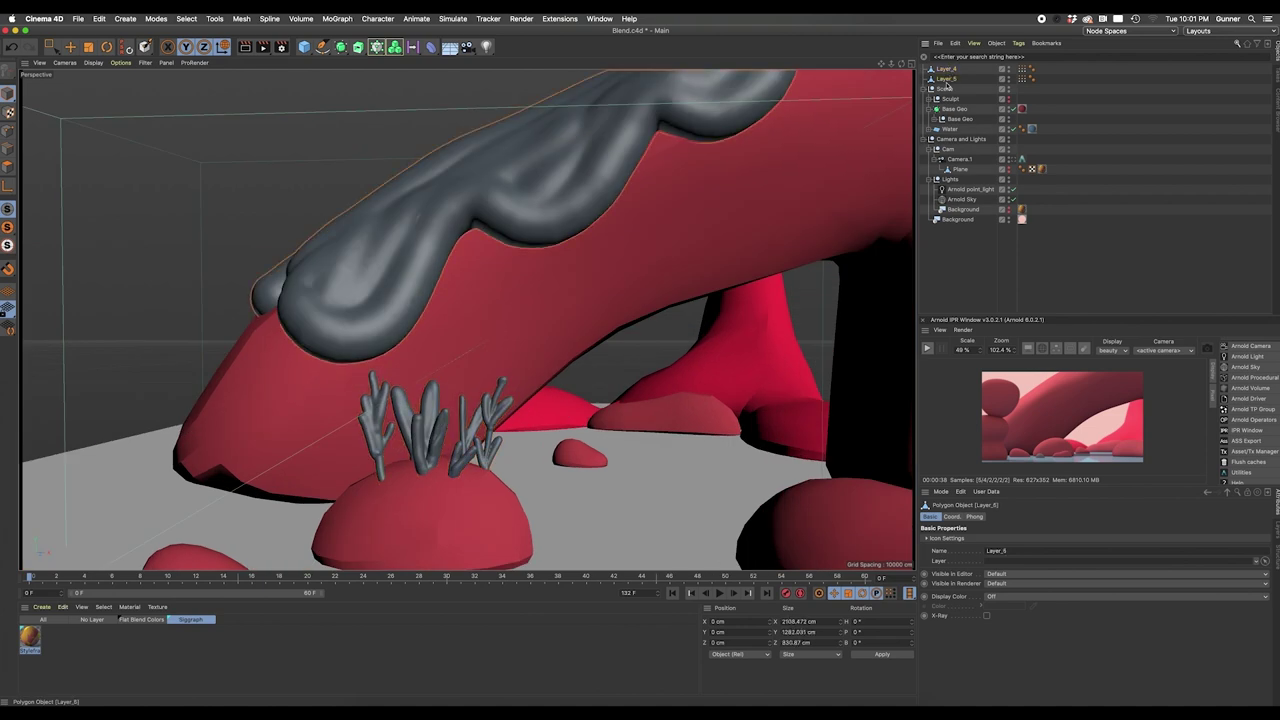
left_click(947, 69)
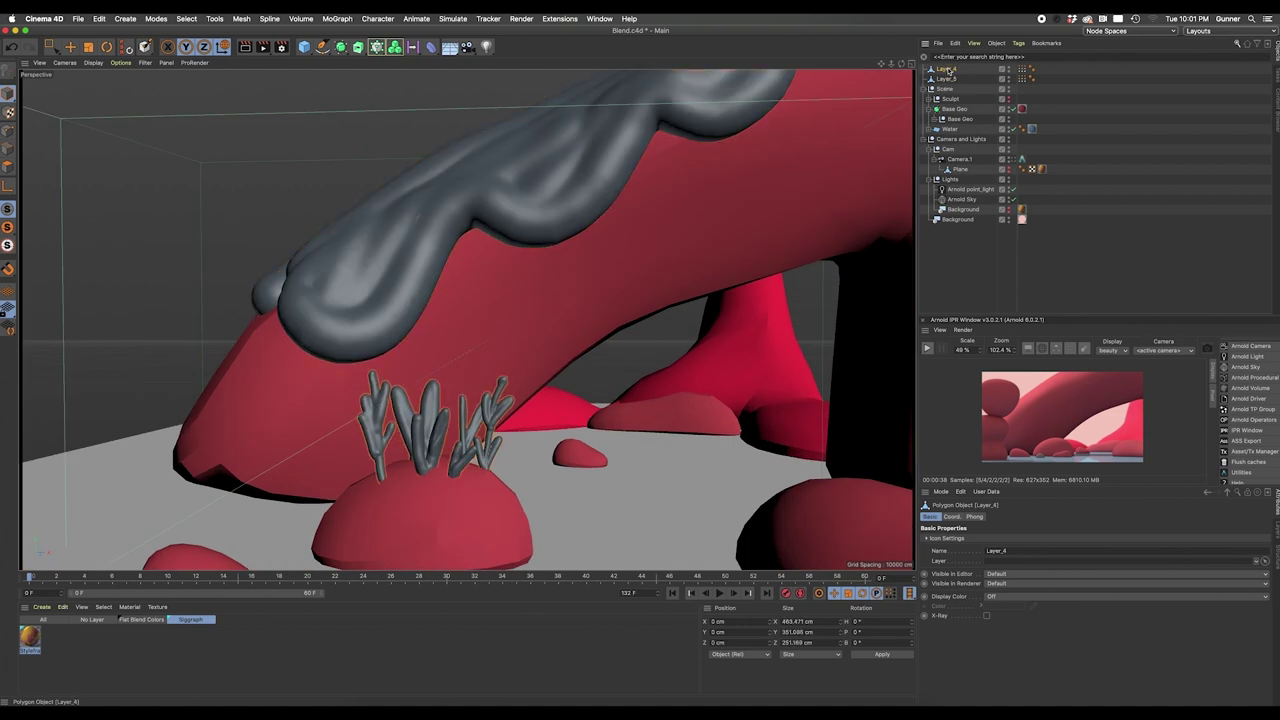
Toggle the Vertex Color tags to display Layer_4's yellow colours, select Layer_4, and open Extensions
left_click(1022, 79)
left_click(1022, 69)
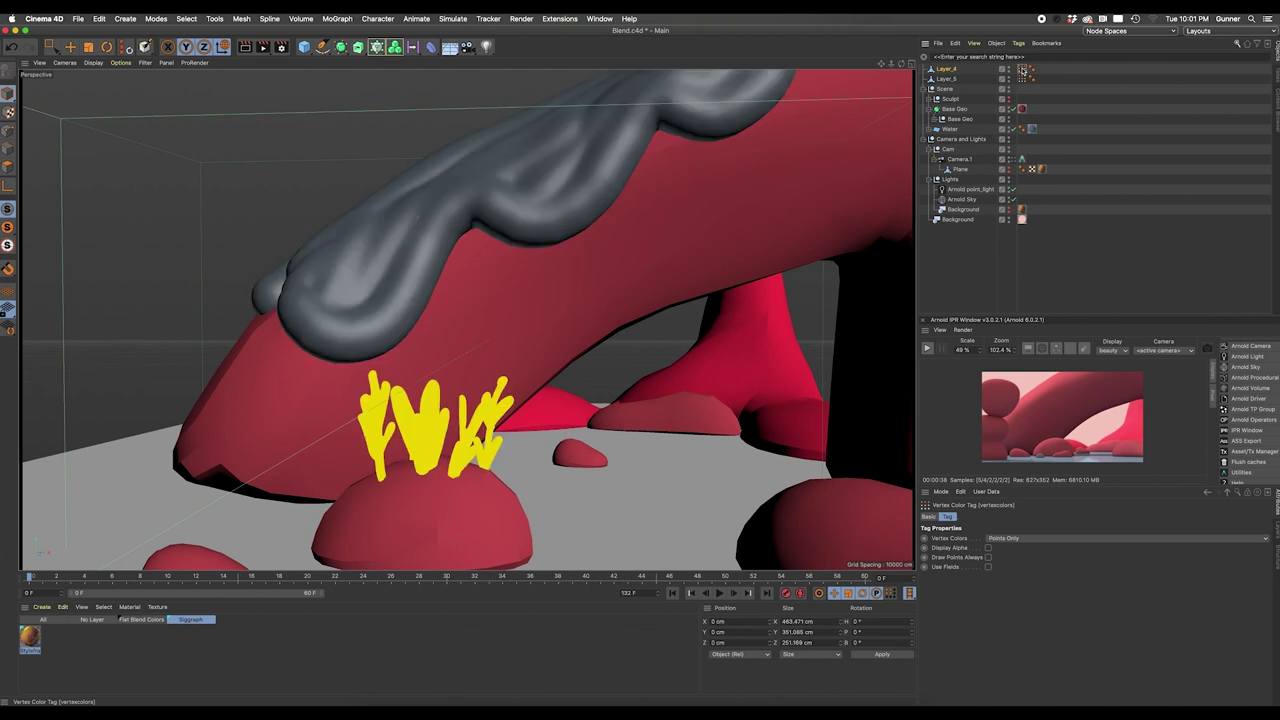
left_click(1022, 79)
left_click(1022, 69)
left_click(944, 70)
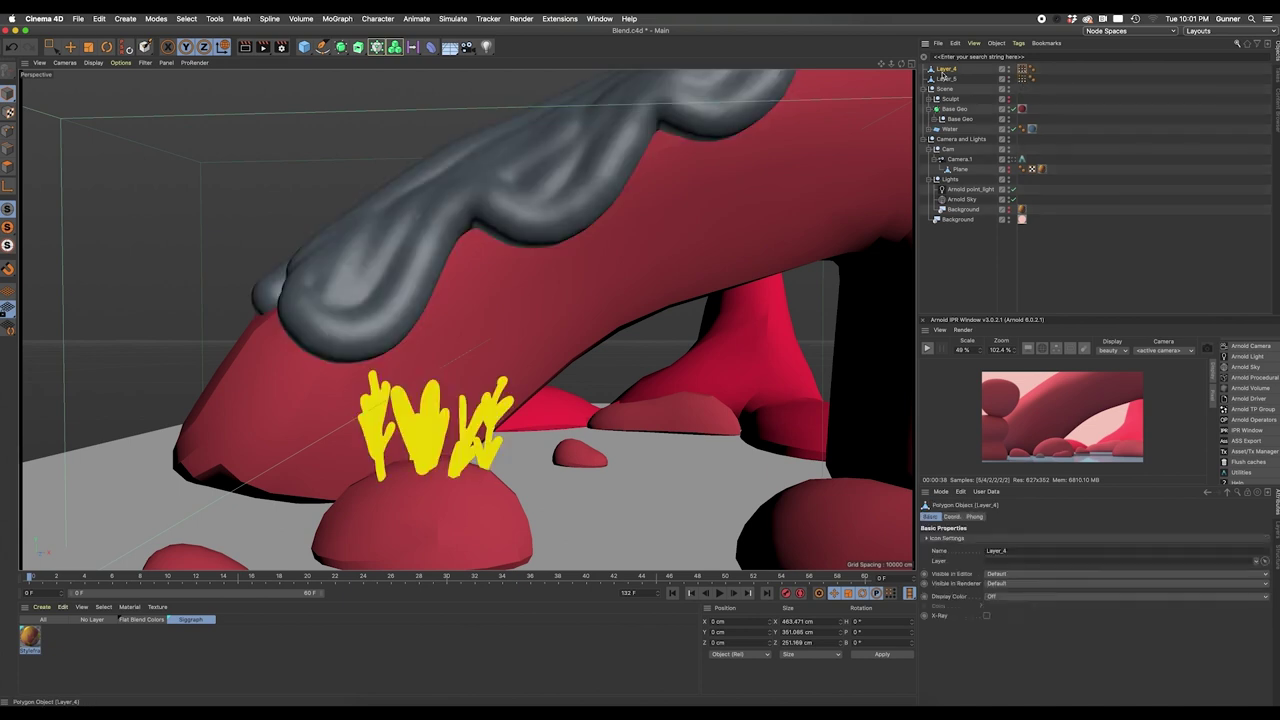
left_click(561, 19)
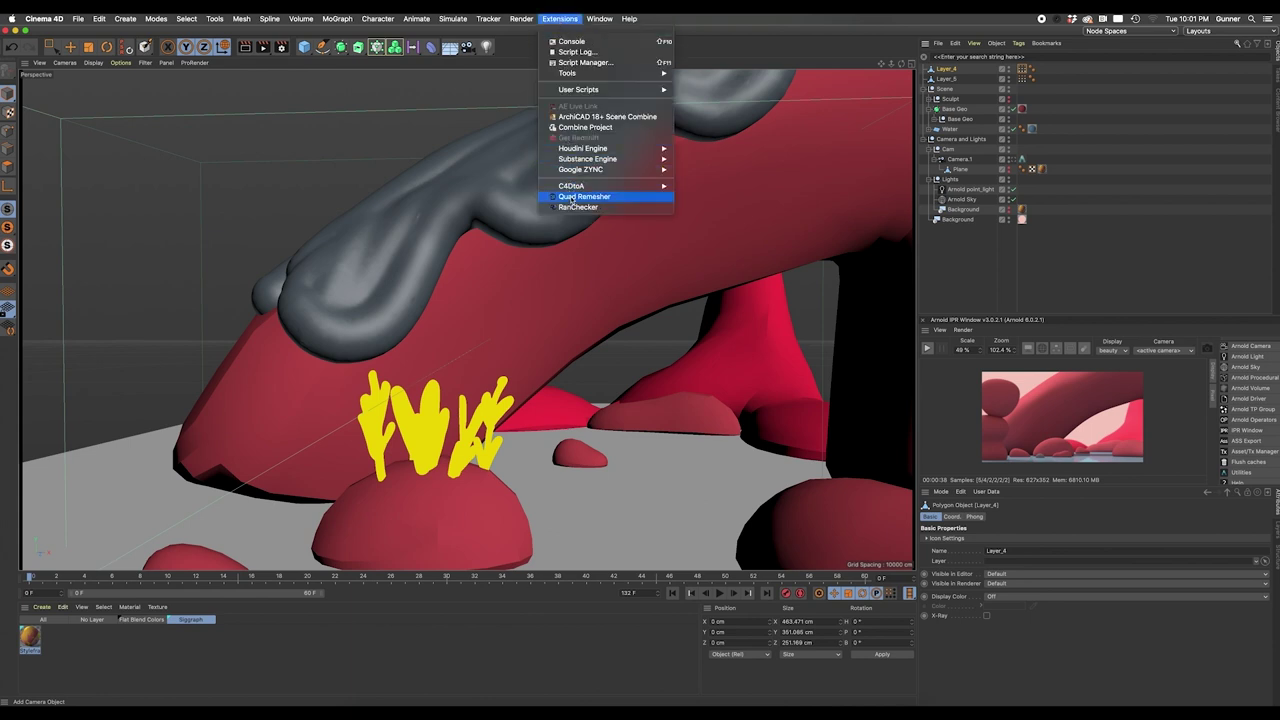
Launch Quad Remesher, move its window down, and show wireframe over the shaded models
left_click(561, 197)
left_click_drag(531, 31, 684, 225)
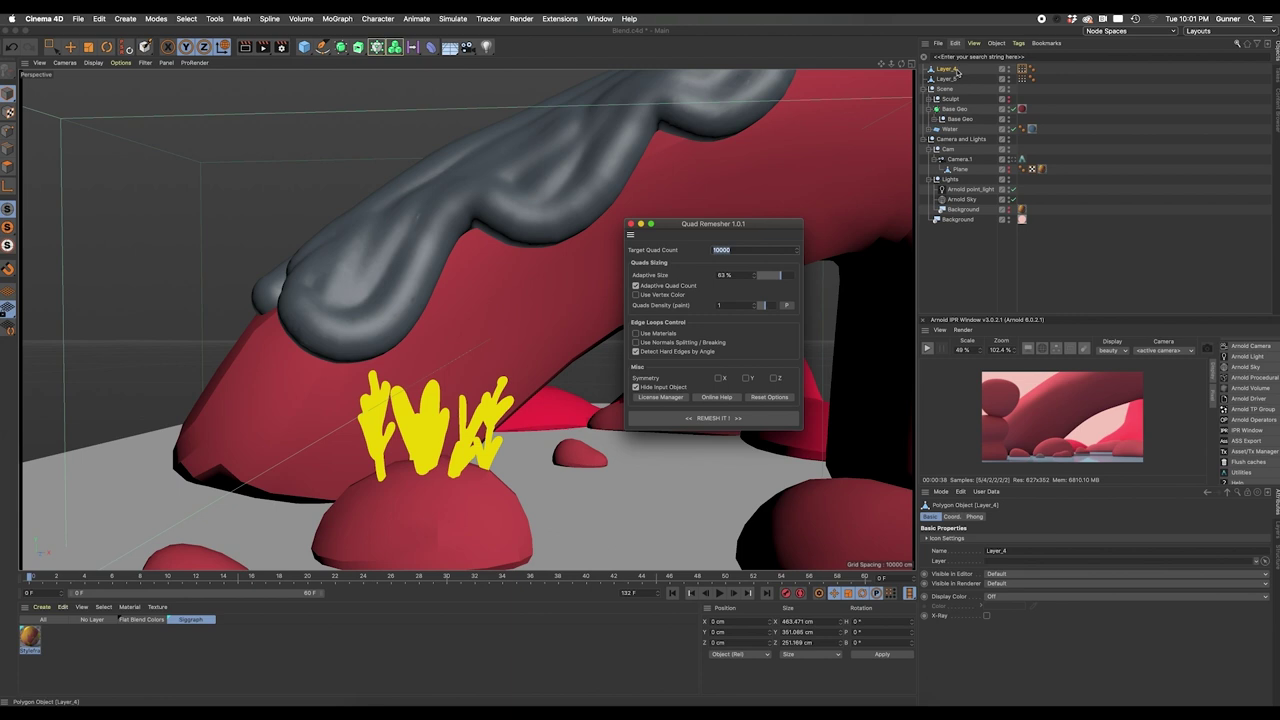
left_click(93, 62)
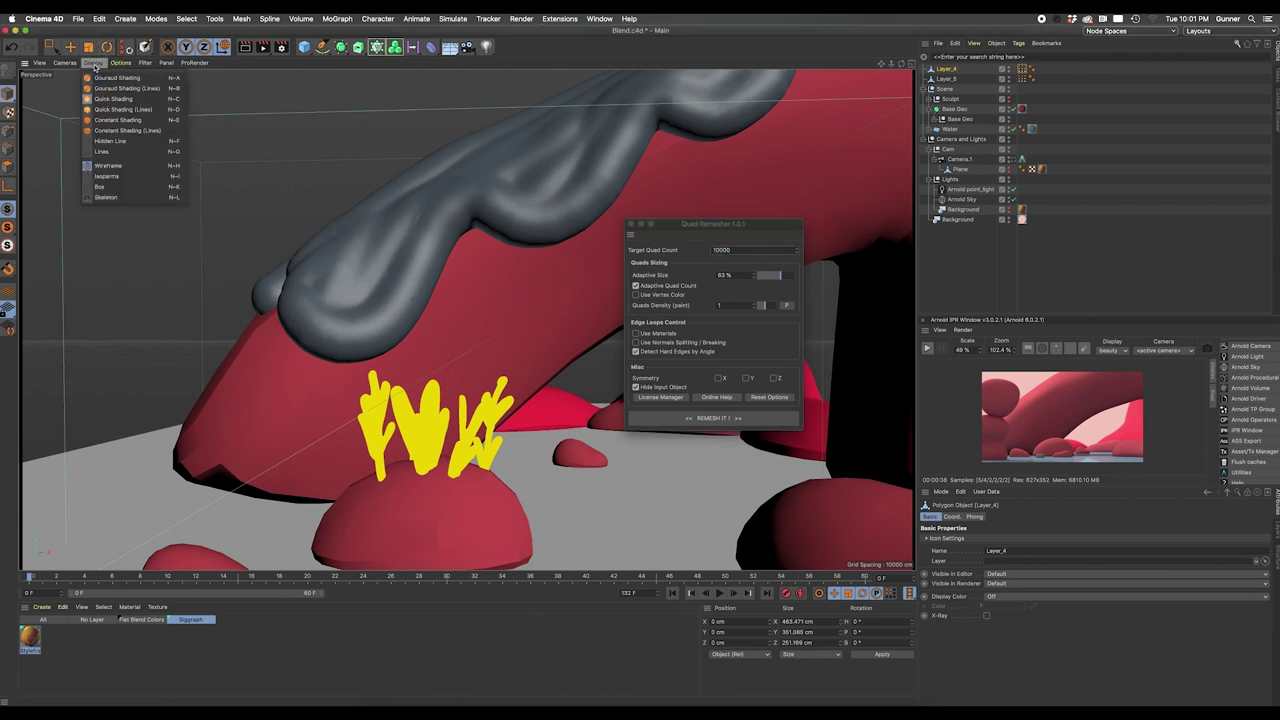
left_click(104, 89)
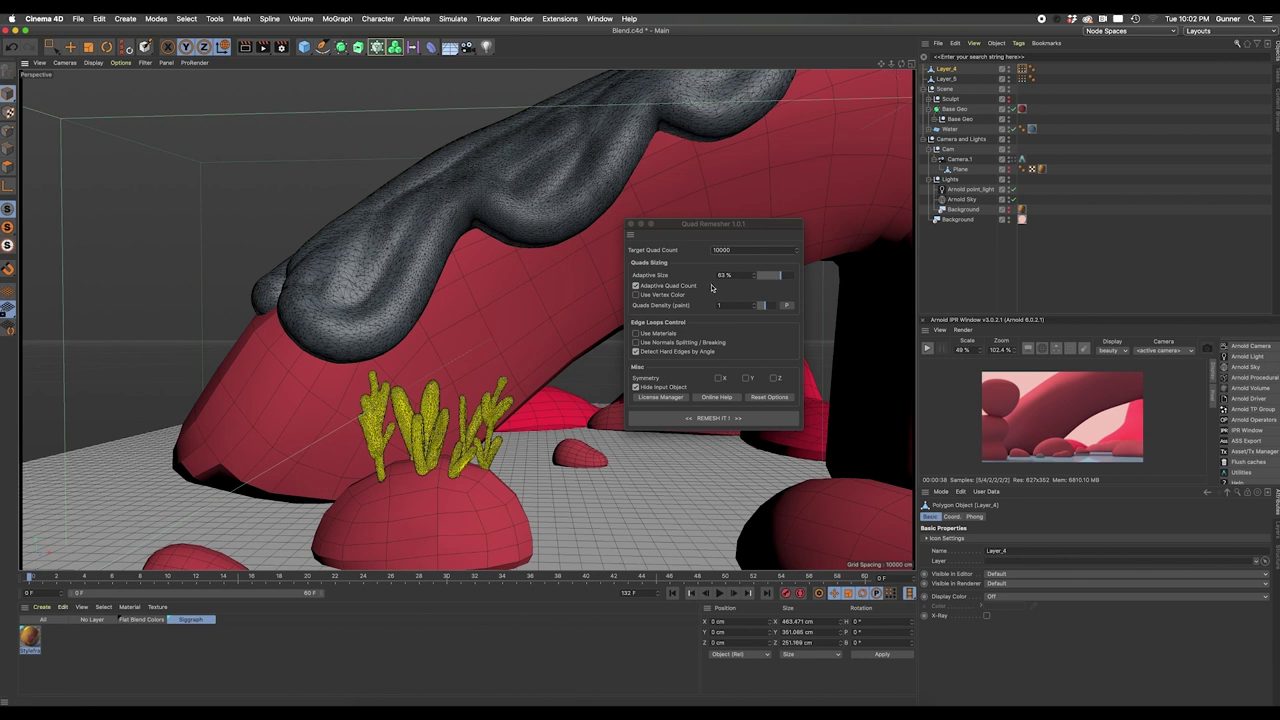
Switch to polygon mode and set the remesher's Target Quad Count to 2000
left_click(7, 166)
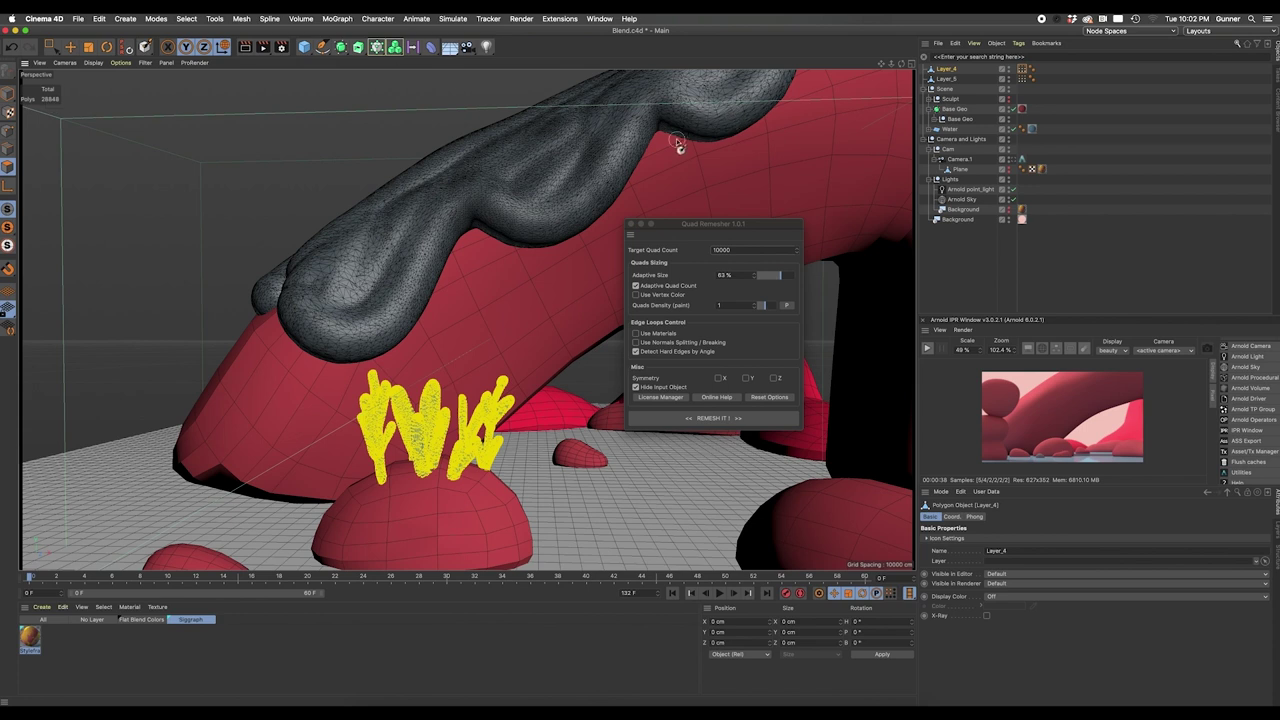
left_click(720, 251)
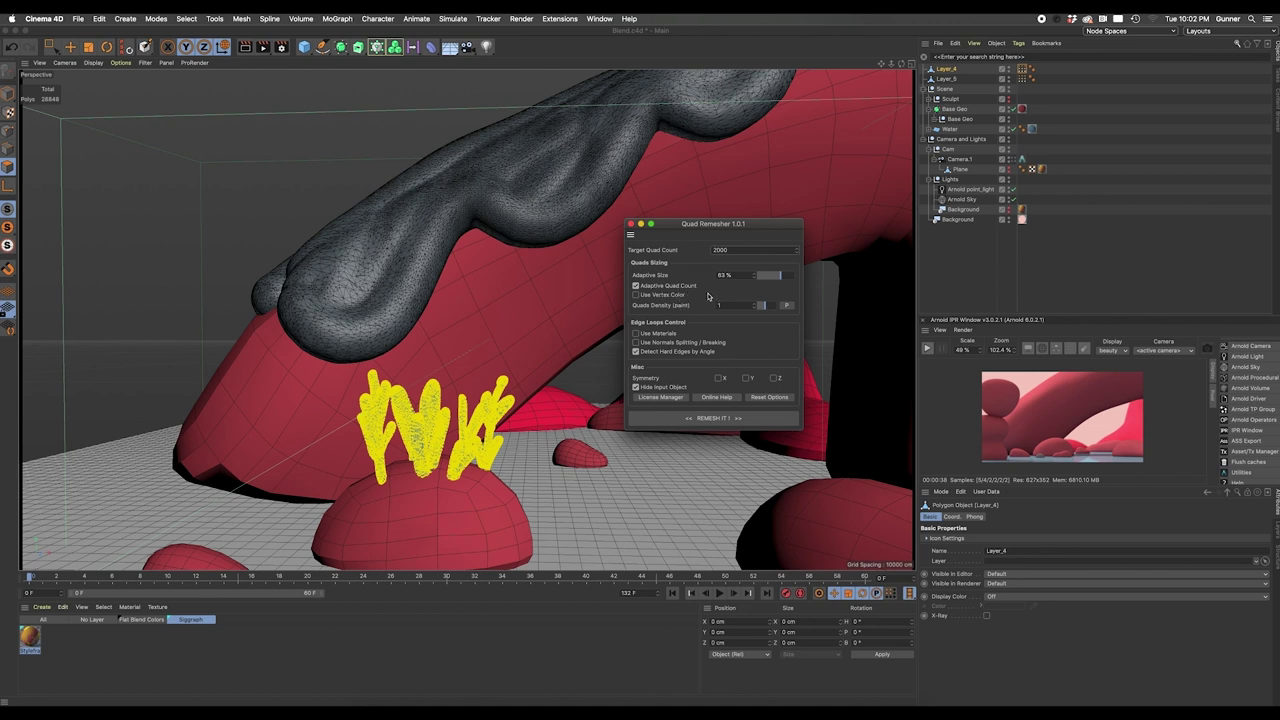
left_click_drag(693, 232, 724, 256)
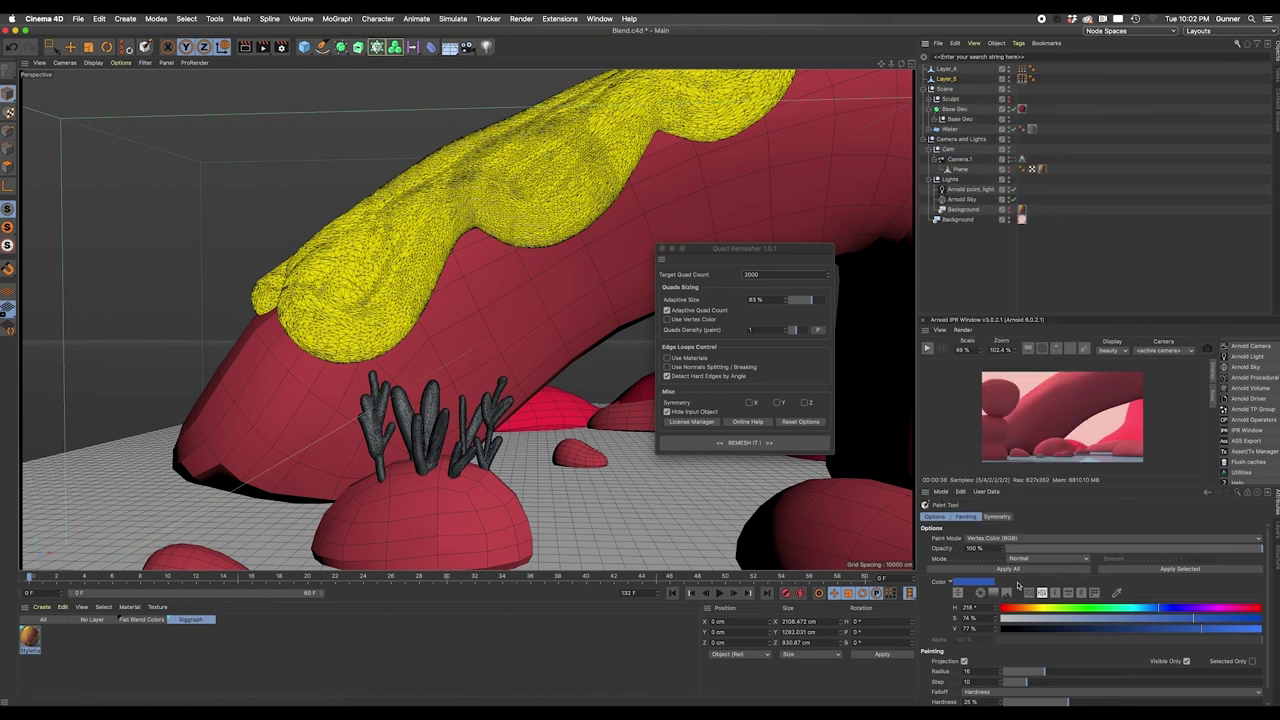
Fill the sculpt mesh with black vertex colour (V 0) and tick Use Vertex Color
left_click_drag(1048, 623, 965, 647)
left_click(986, 569)
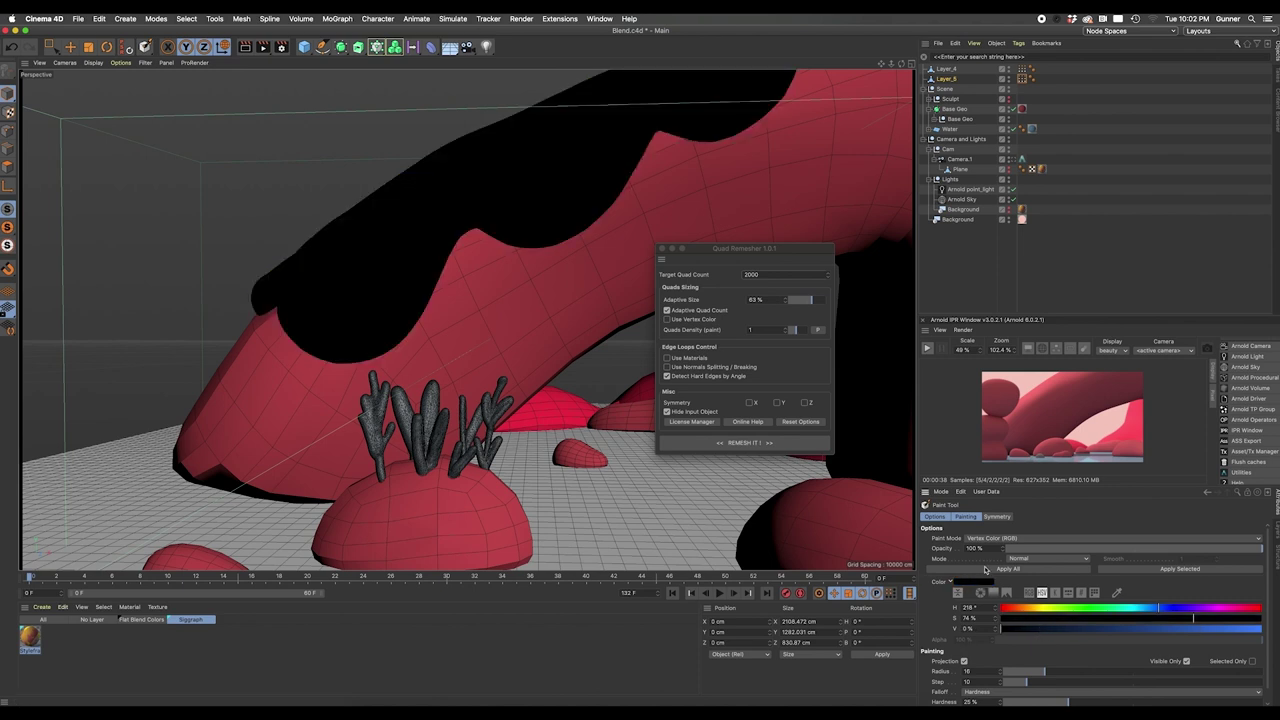
left_click(667, 320)
left_click(1133, 609)
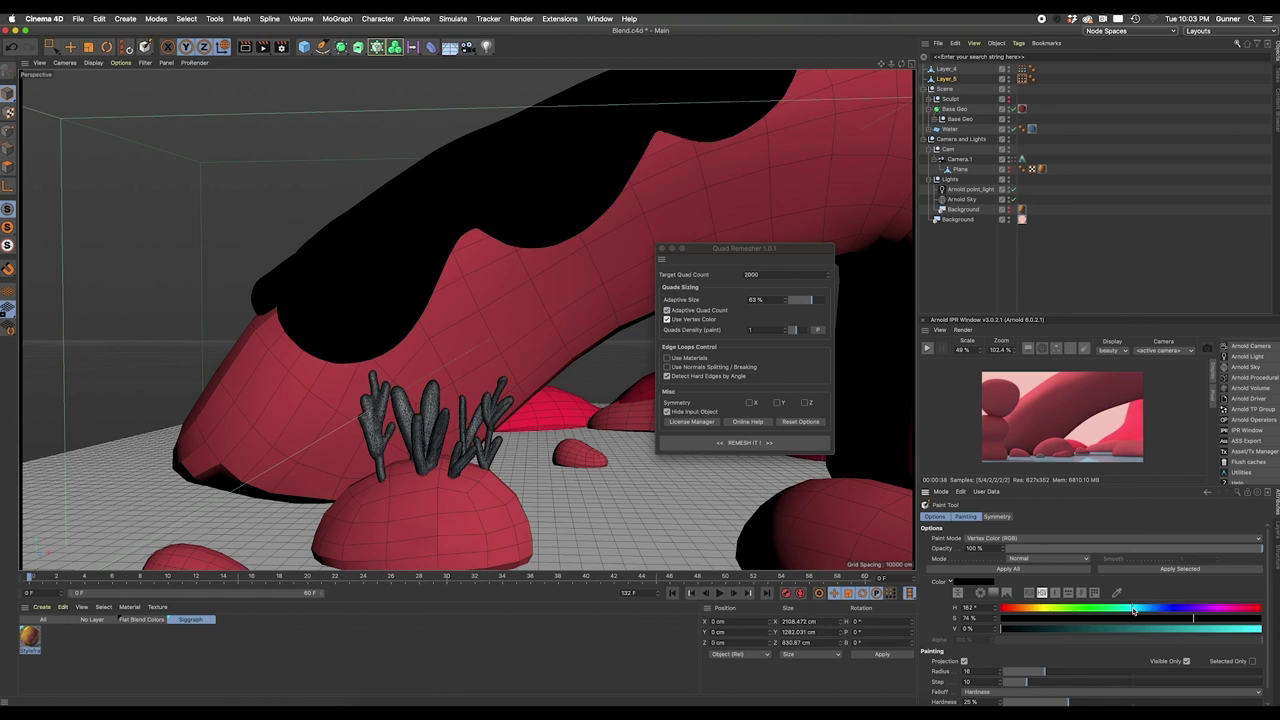
Set the paint colour to pure red (R 255) and stroke it along the ridges
left_click(1030, 594)
left_click_drag(1018, 610, 1262, 608)
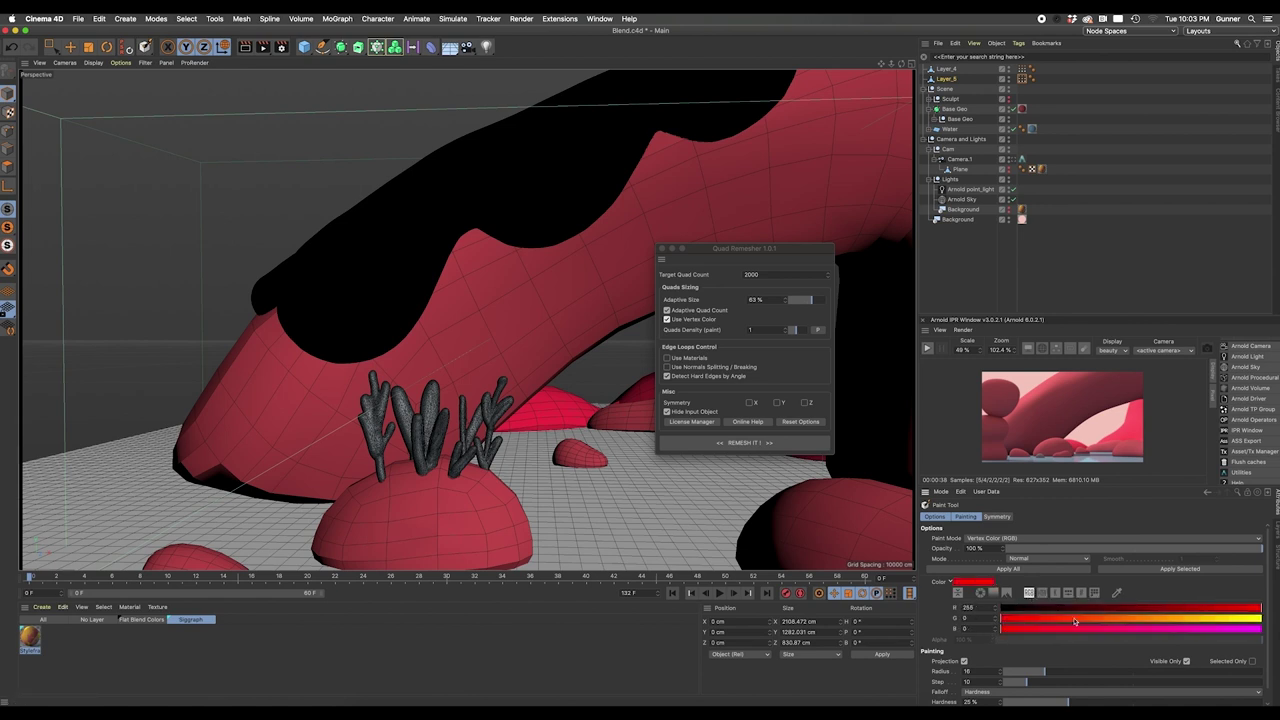
left_click_drag(1001, 622, 1000, 622)
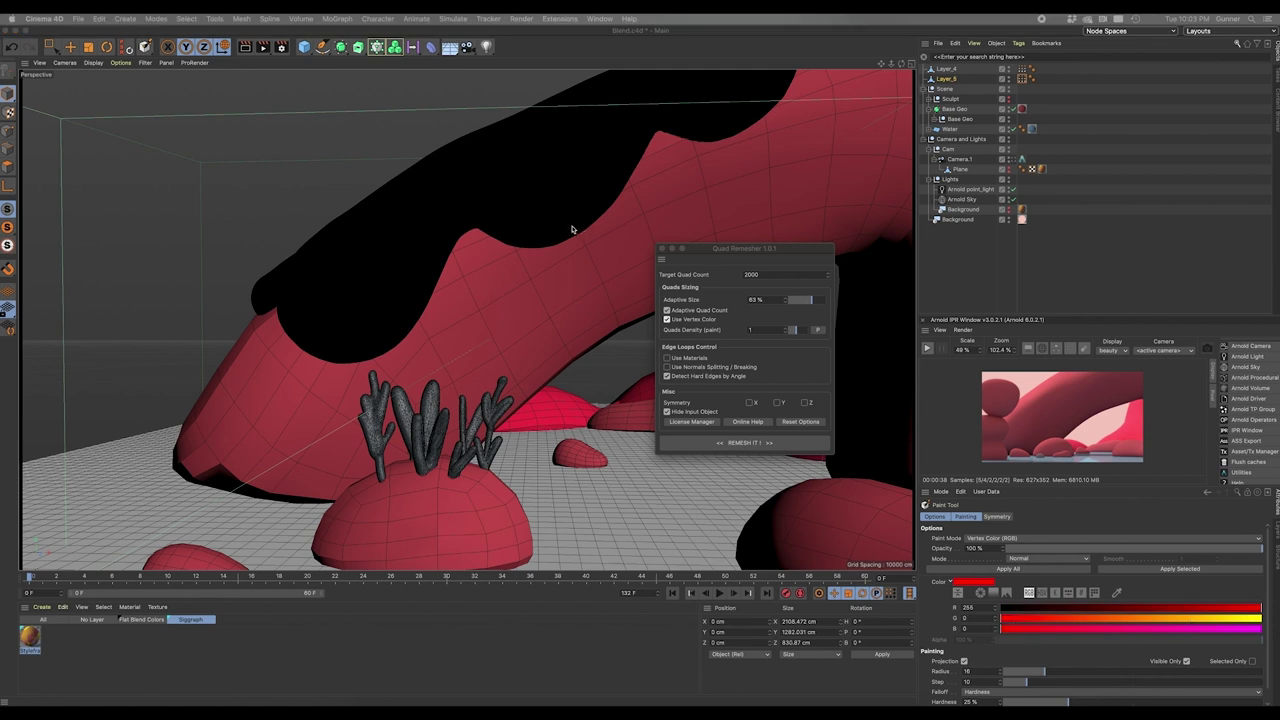
mouse_move(599, 188)
left_mouse_down()
mouse_move(560, 237)
mouse_move(520, 243)
mouse_move(570, 222)
mouse_move(618, 150)
mouse_move(608, 203)
mouse_move(587, 220)
mouse_move(636, 150)
mouse_move(560, 230)
mouse_move(486, 226)
left_mouse_up()
mouse_move(418, 295)
left_mouse_down()
mouse_move(375, 341)
mouse_move(319, 339)
mouse_move(301, 319)
mouse_move(312, 349)
mouse_move(352, 353)
mouse_move(387, 334)
mouse_move(422, 284)
mouse_move(405, 332)
mouse_move(335, 348)
left_mouse_up()
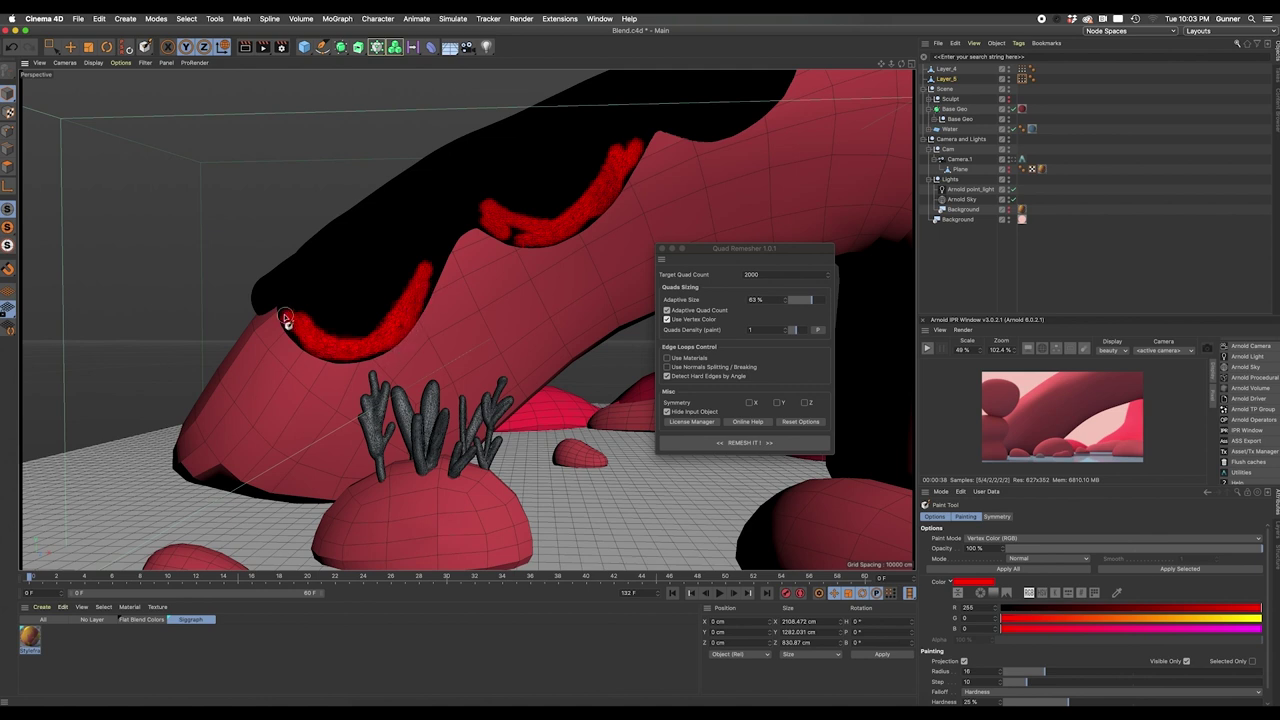
mouse_move(673, 129)
left_mouse_down()
mouse_move(743, 120)
mouse_move(717, 137)
mouse_move(674, 128)
left_mouse_up()
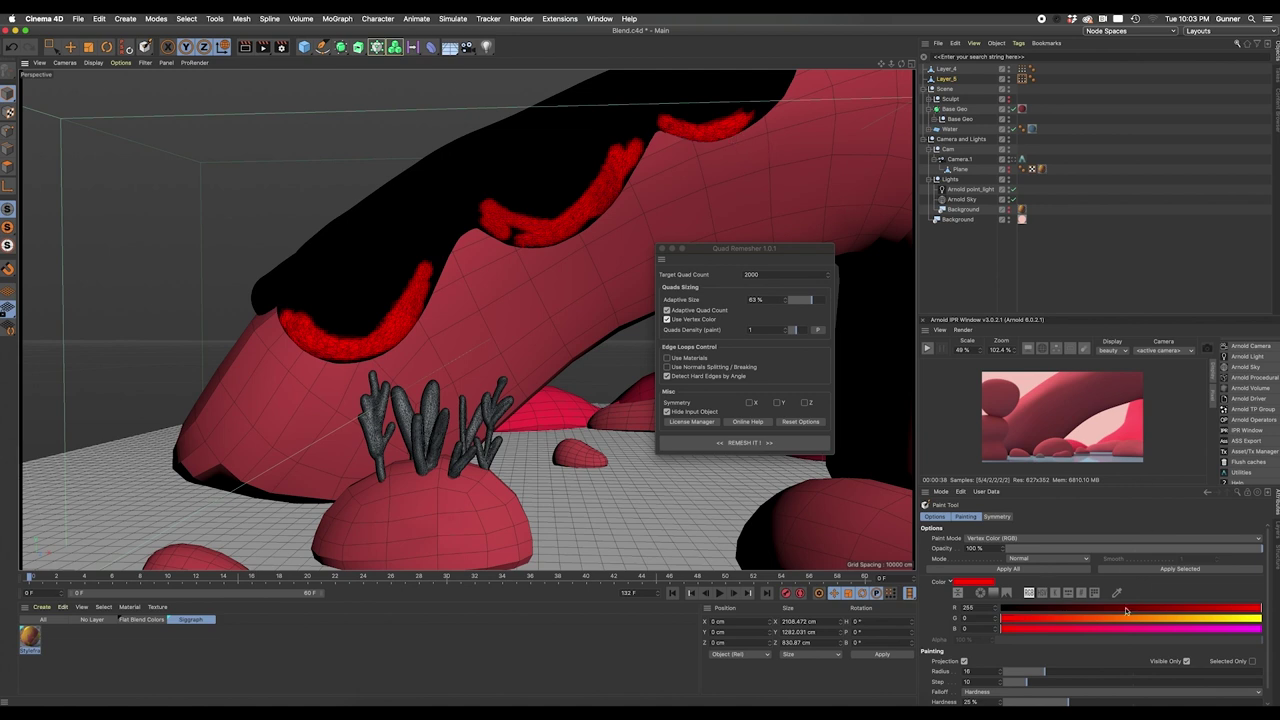
Change the paint colour to cyan and paint a large patch on the top area
left_click(1251, 618)
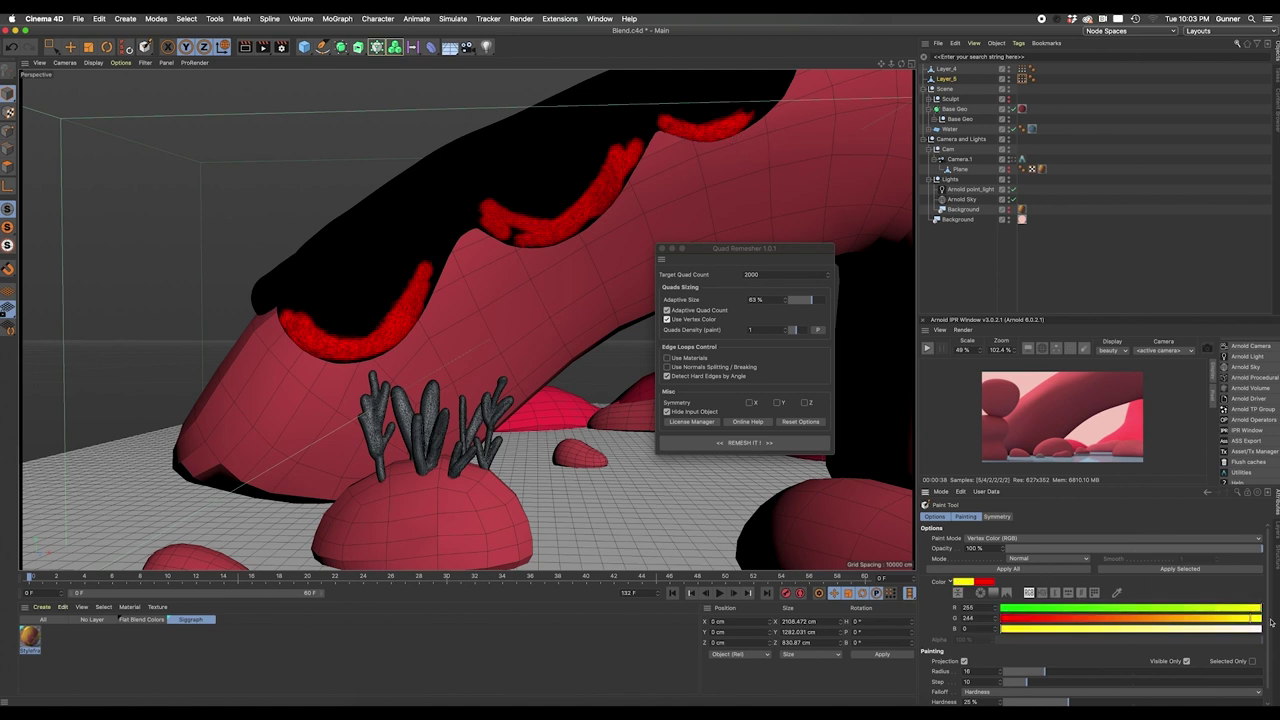
left_click_drag(1205, 609, 927, 623)
left_click_drag(1014, 630, 1253, 629)
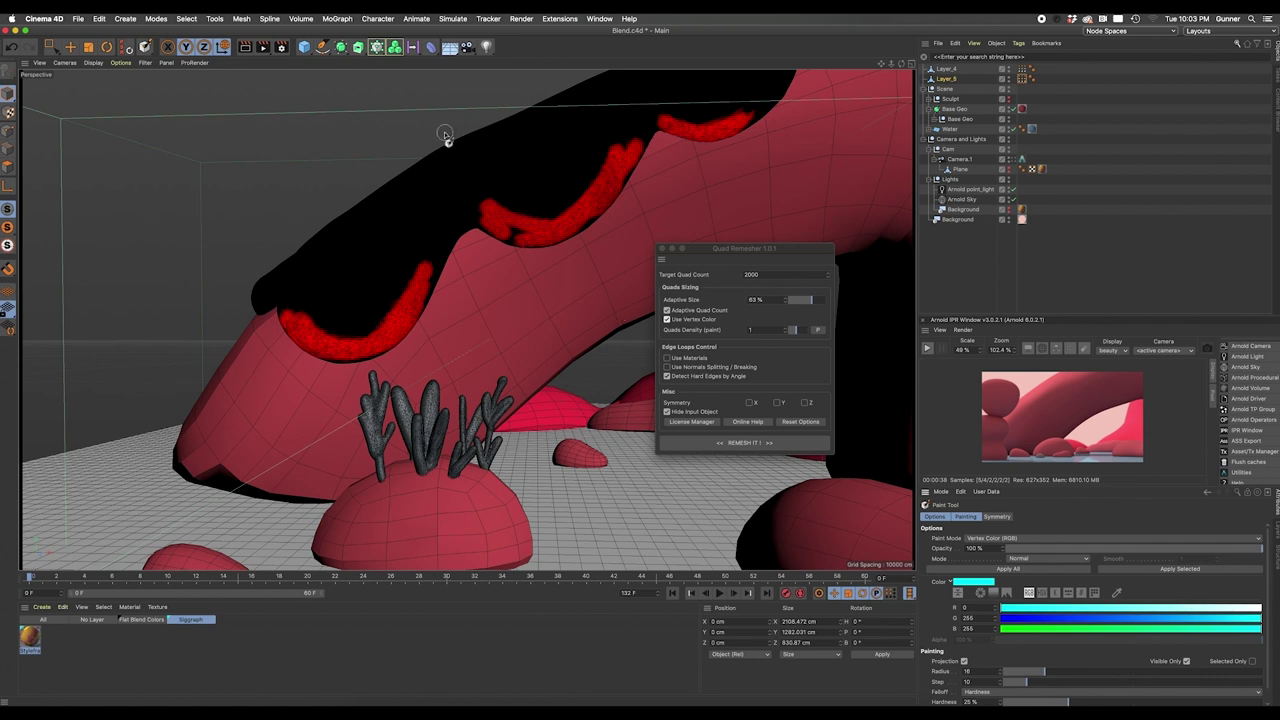
mouse_move(538, 132)
left_mouse_down()
mouse_move(503, 160)
mouse_move(560, 120)
mouse_move(517, 132)
mouse_move(598, 100)
mouse_move(556, 122)
left_mouse_up()
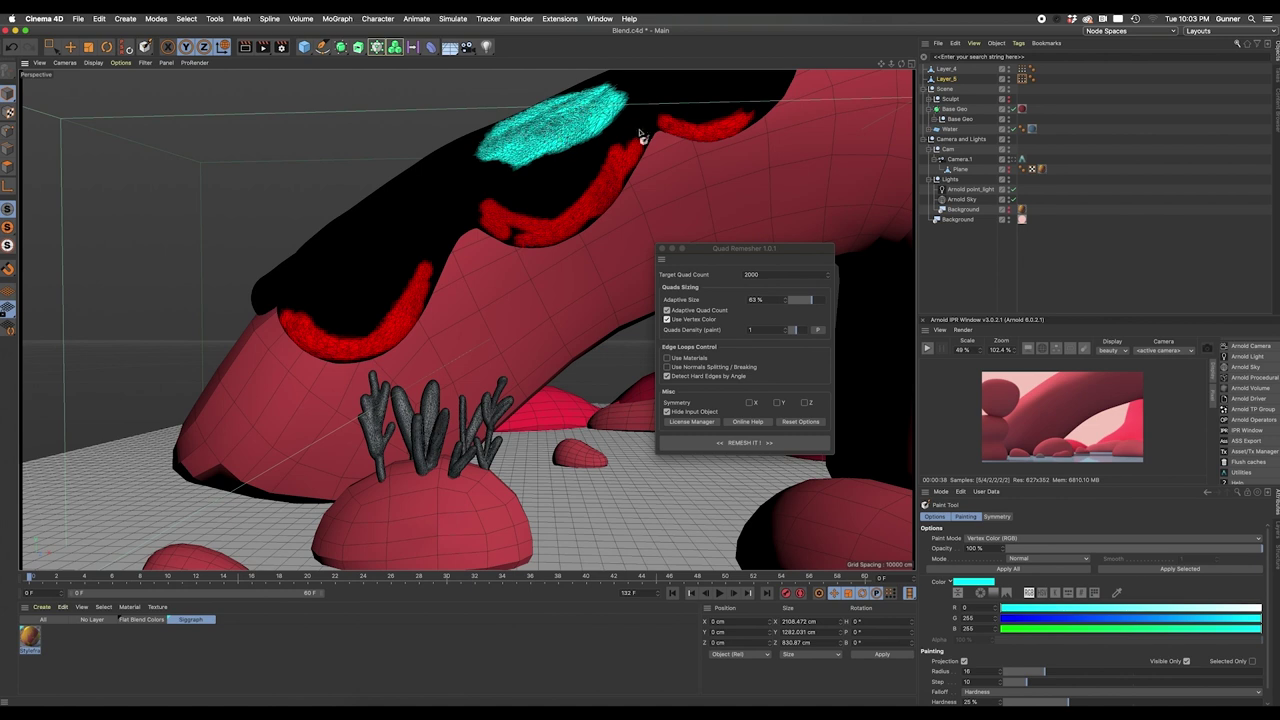
Set the paint Mode to Smooth and run REMESH IT on the painted sculpt
left_click(1035, 558)
left_click(1040, 626)
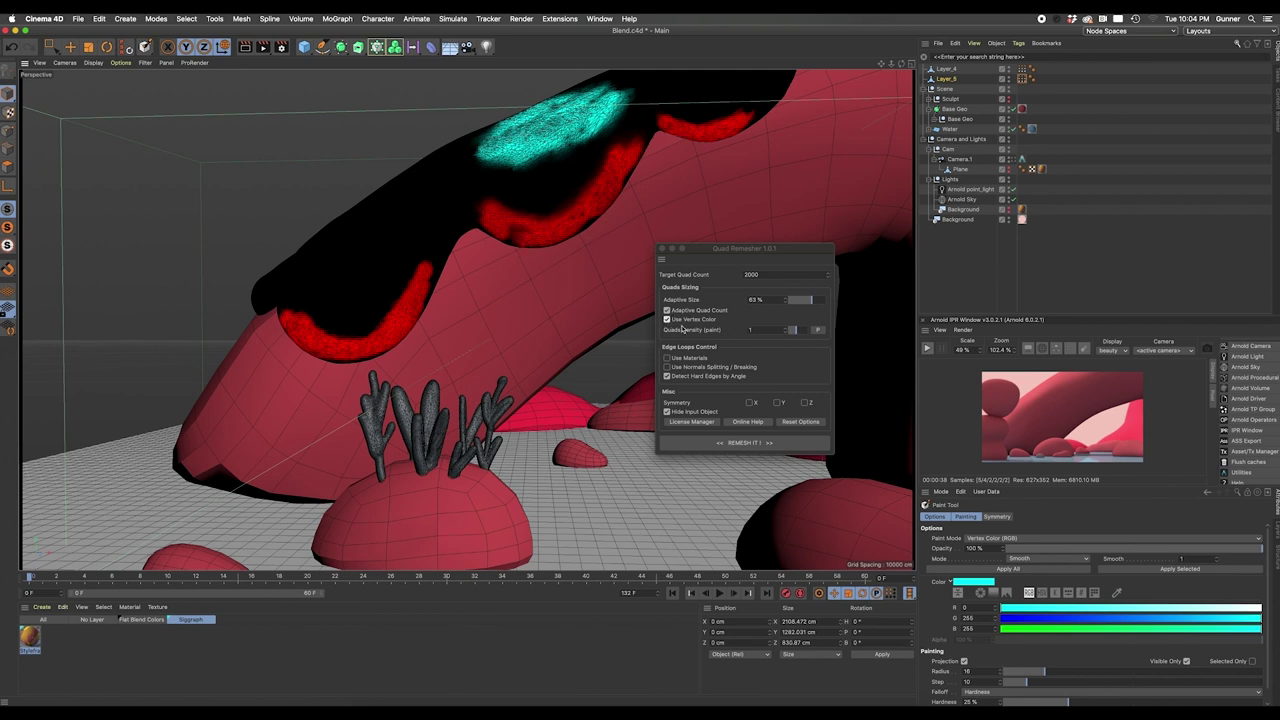
left_click(752, 448)
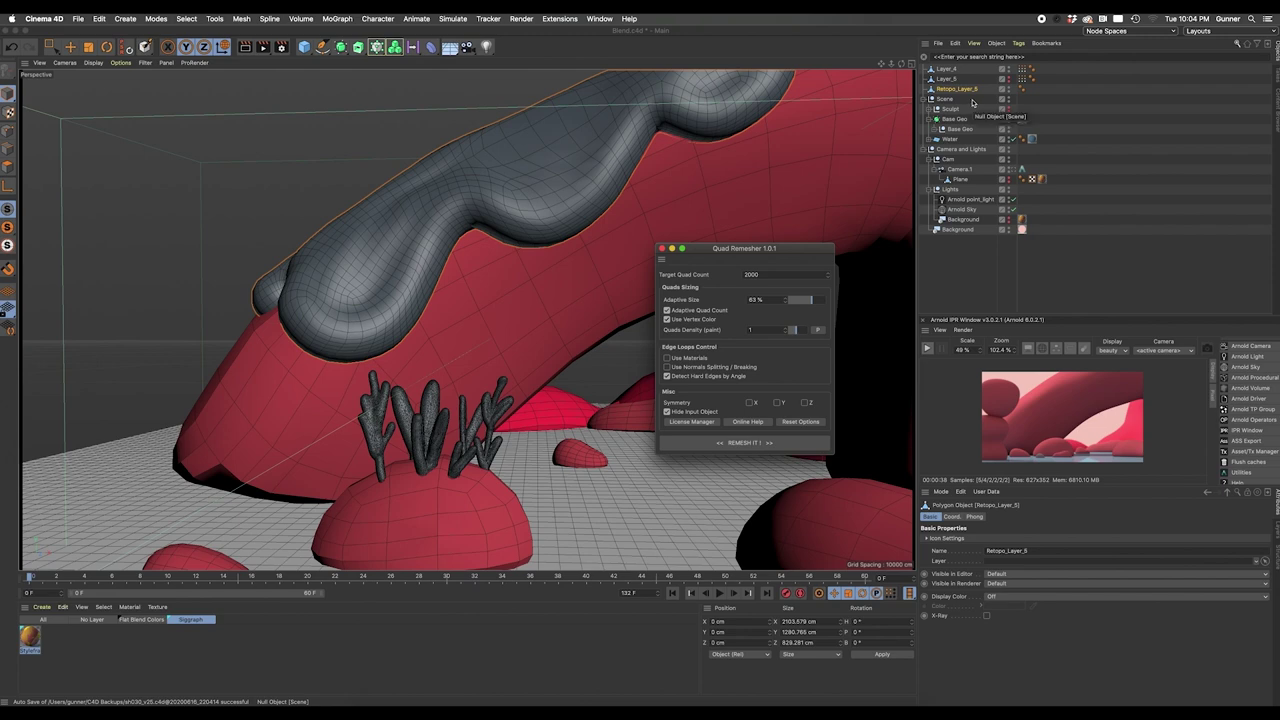
Orbit lower and closer to inspect the plants beside the new Retopo_Layer_5
left_click_drag(470, 460, 358, 326, "alt")
Run Polygon Groups to Objects from Commander on the plant mesh and expand its new pieces
key("shift+c")
type("polygon")
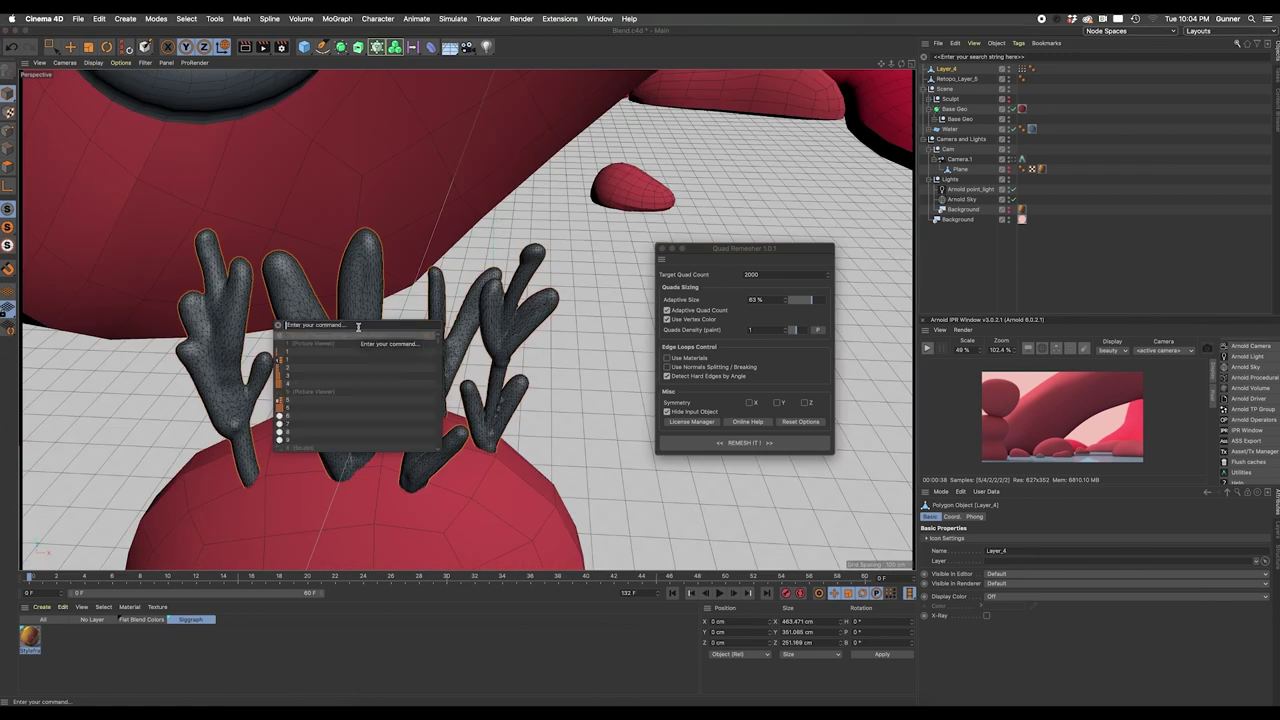
type(" groups")
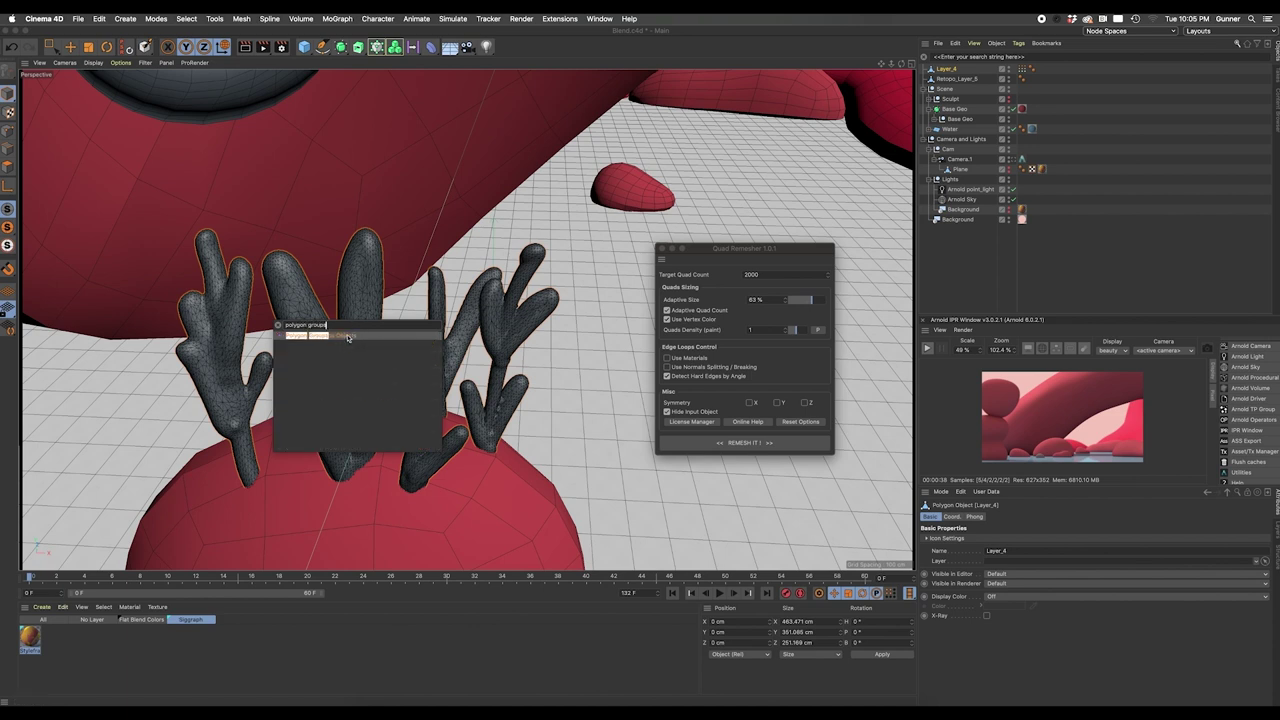
left_click(348, 336)
left_click(926, 70)
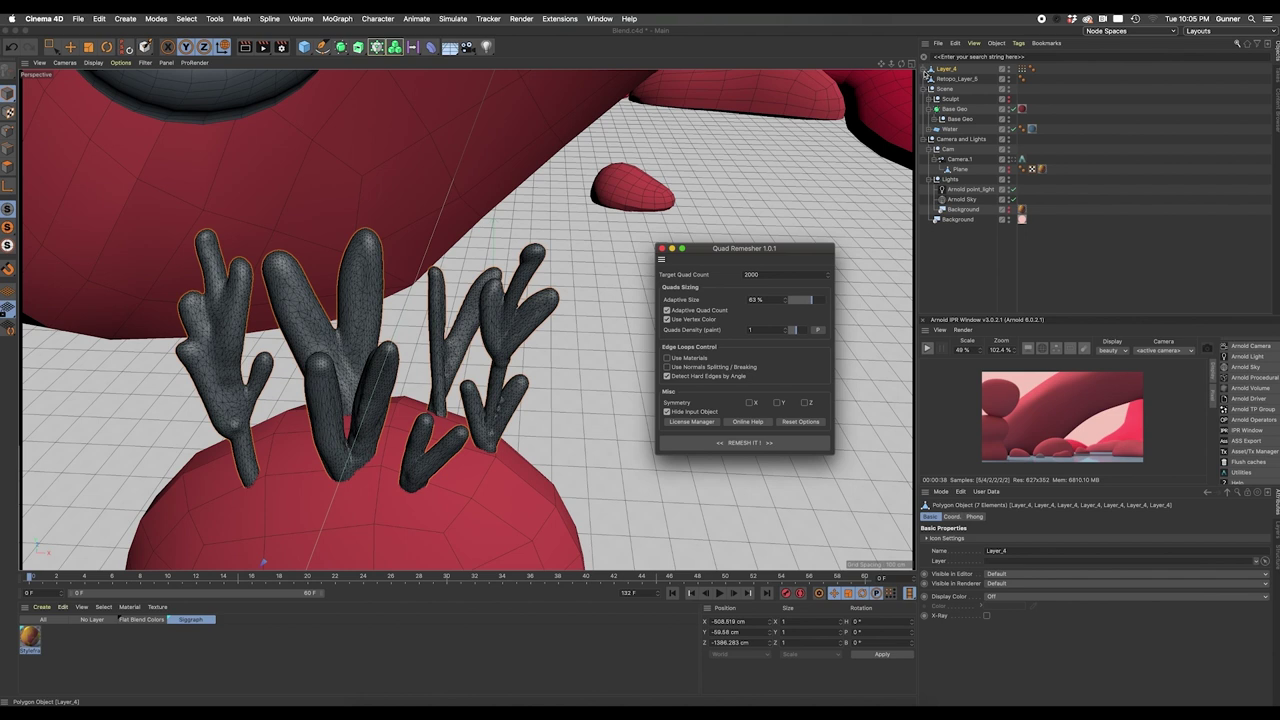
left_click(955, 79)
left_click(952, 89)
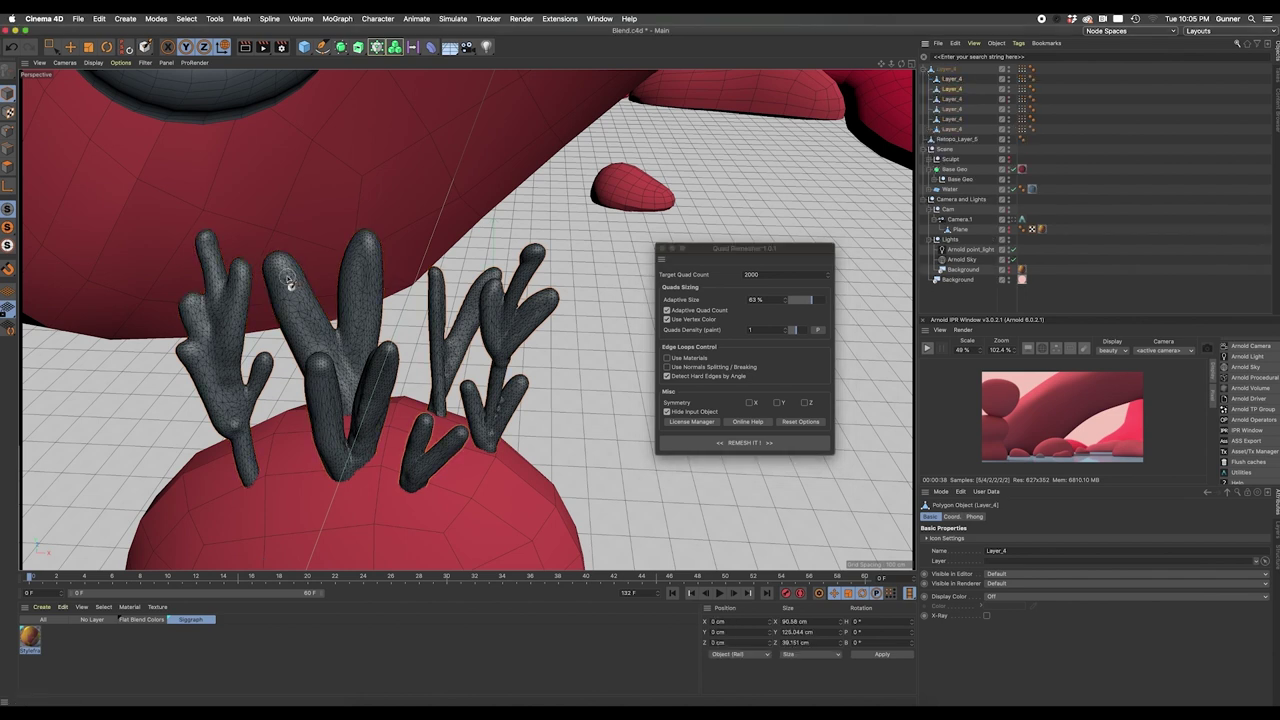
Switch to Live Selection, move the plant pieces out of their parent, and select all six
left_click(52, 46)
left_click(87, 60)
left_click(450, 130, "shift")
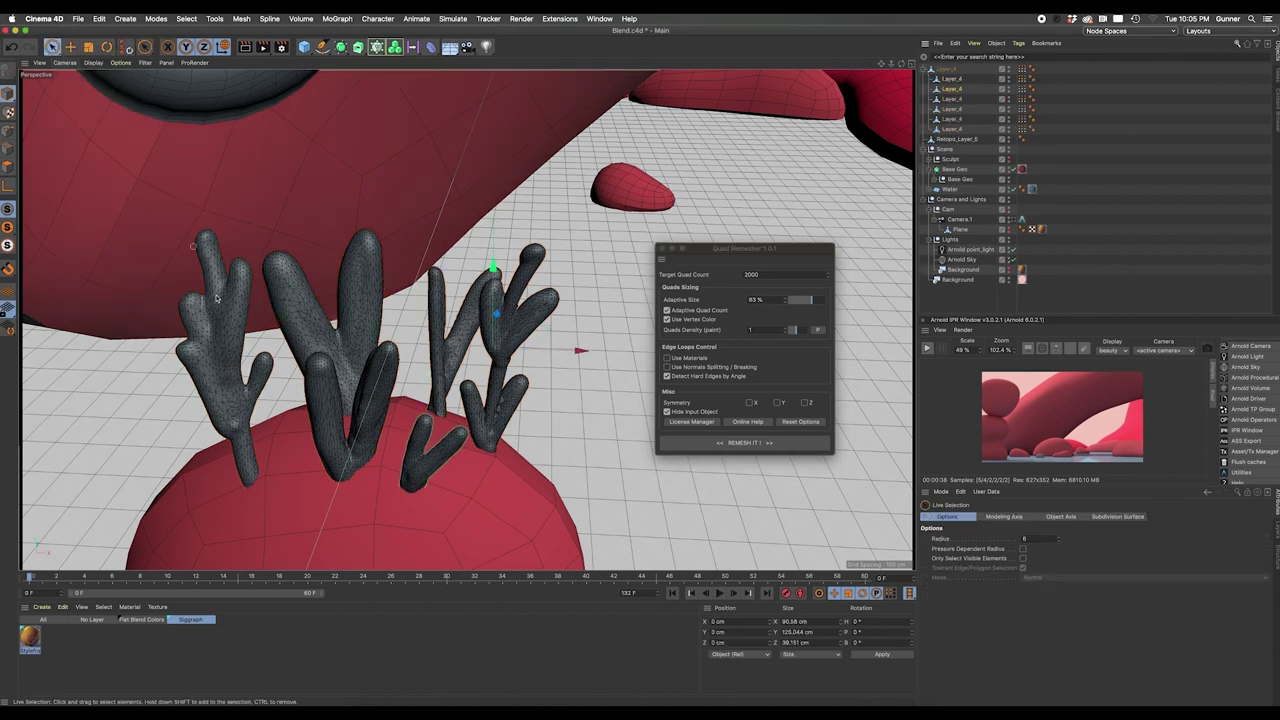
left_click(630, 190, "shift")
left_click(952, 129)
left_click(952, 79, "shift")
left_click(952, 72)
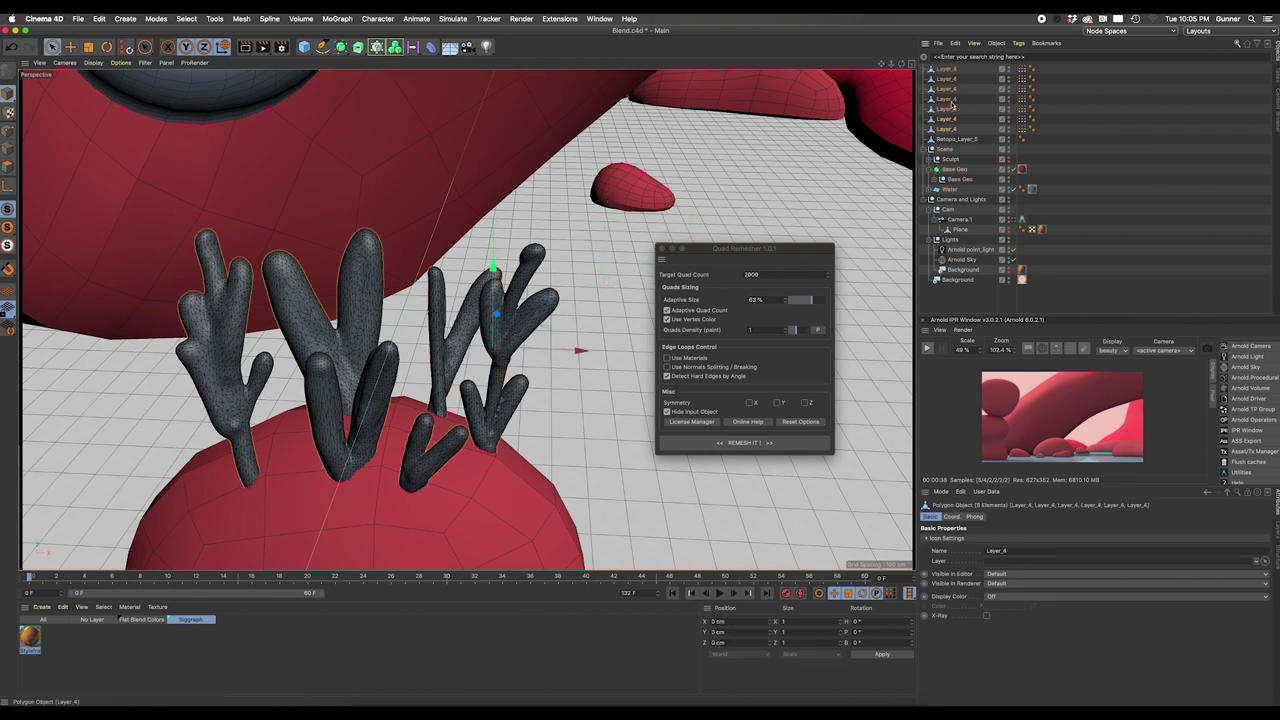
left_click_drag(941, 131, 952, 80)
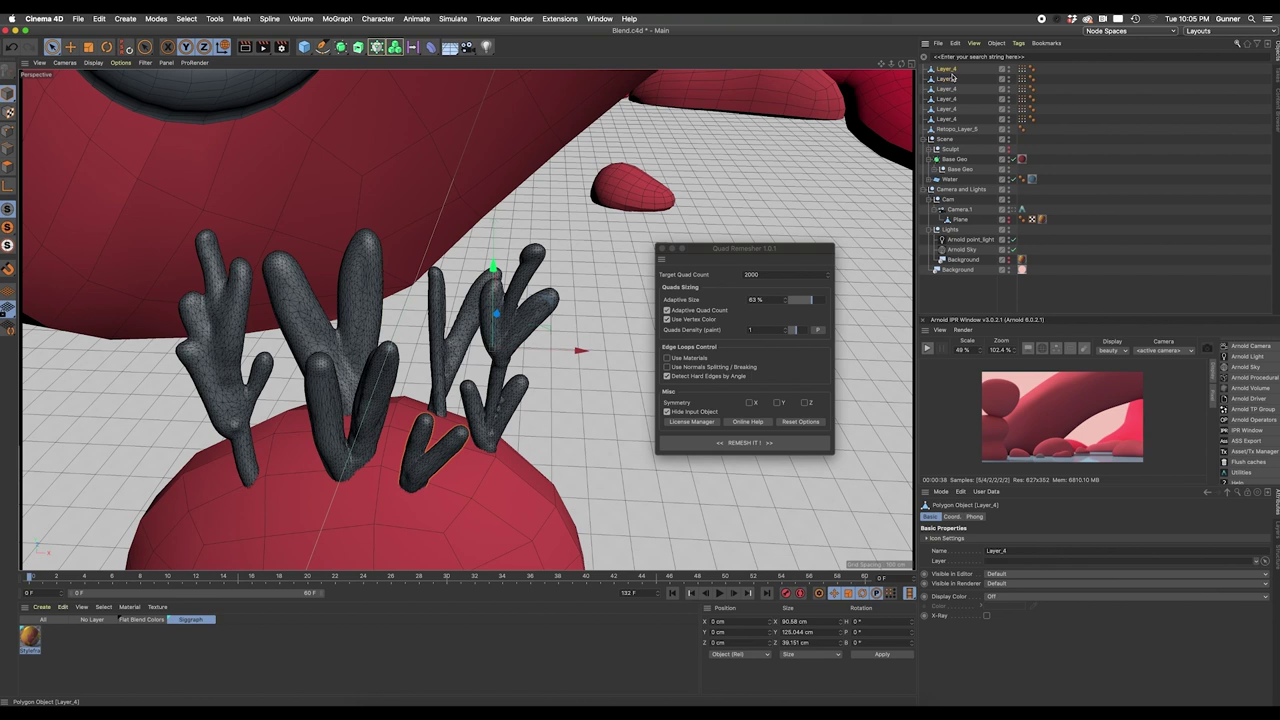
left_click(953, 79)
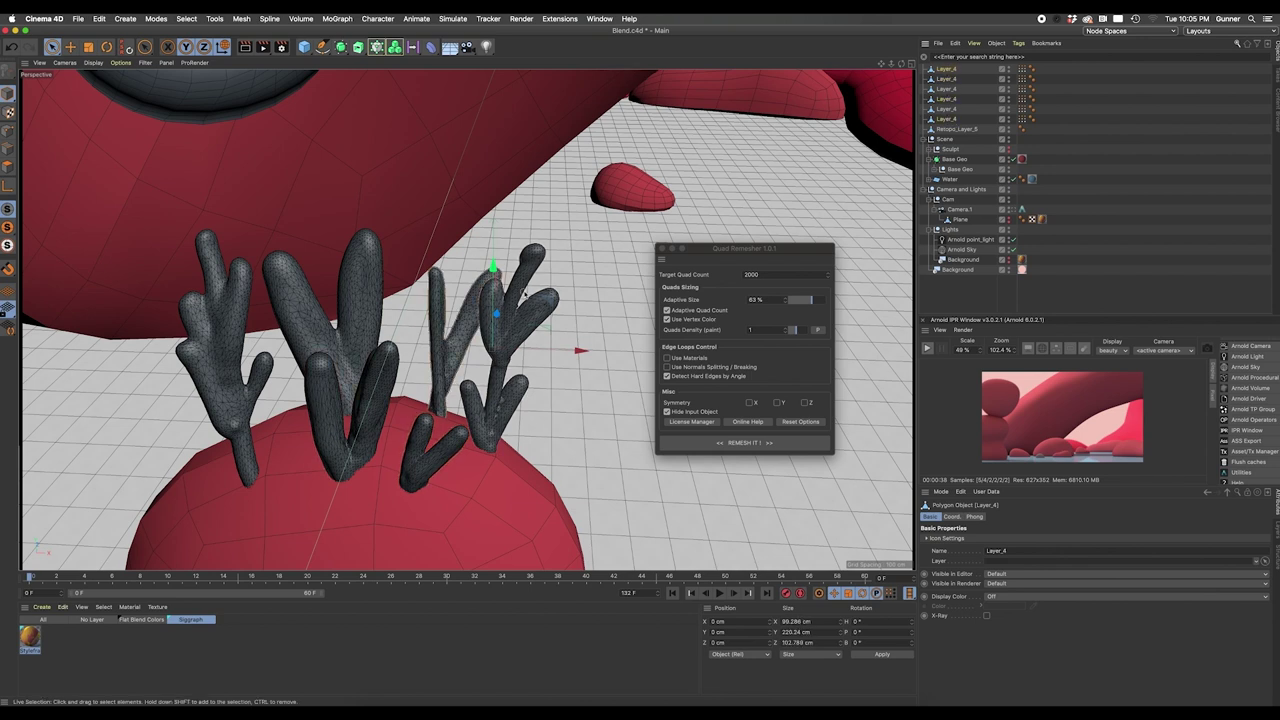
left_click(947, 119, "shift")
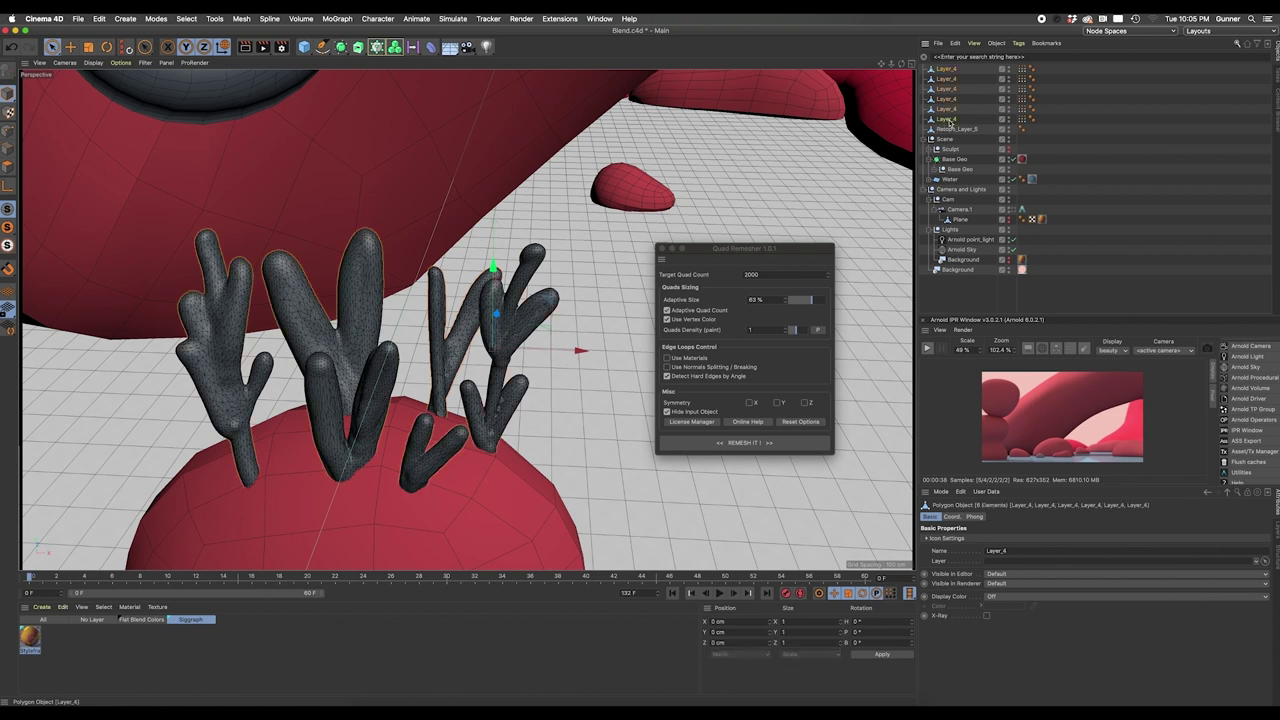
Center each plant piece's axis at its bottom using the Axis Center command
left_click(242, 19)
mouse_move(300, 244)
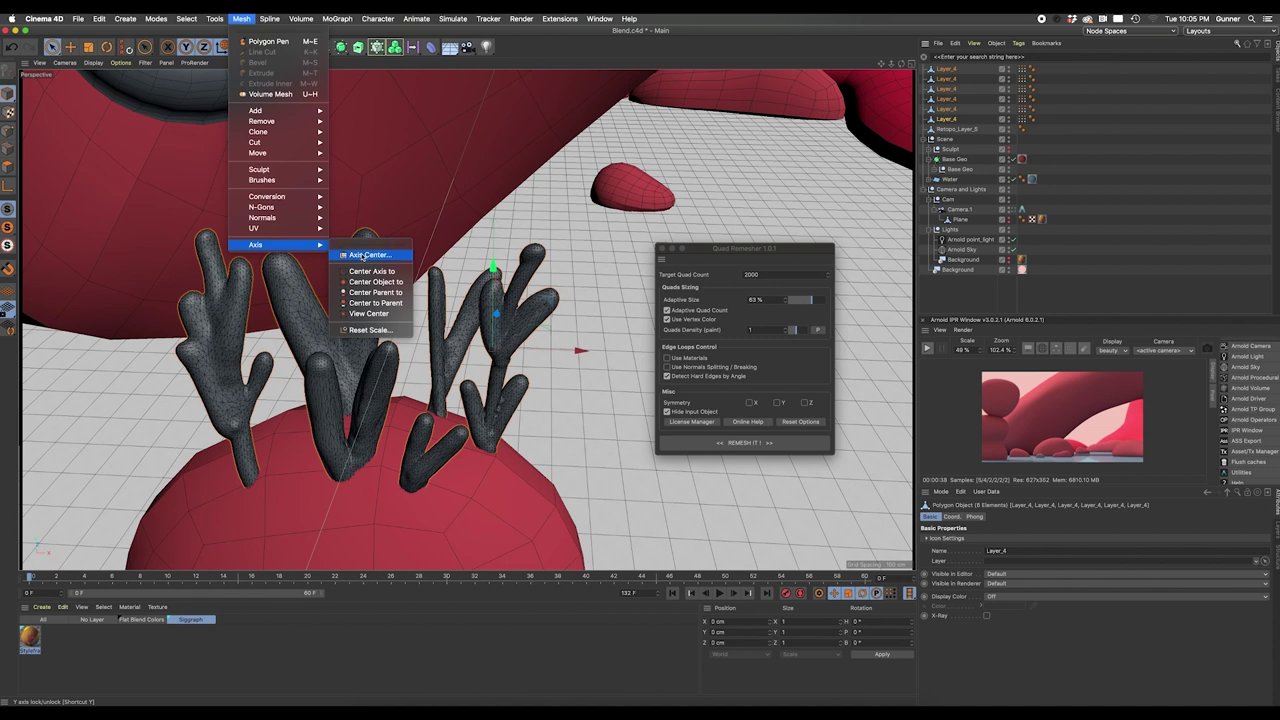
left_click(364, 255)
left_click_drag(467, 250, 648, 118)
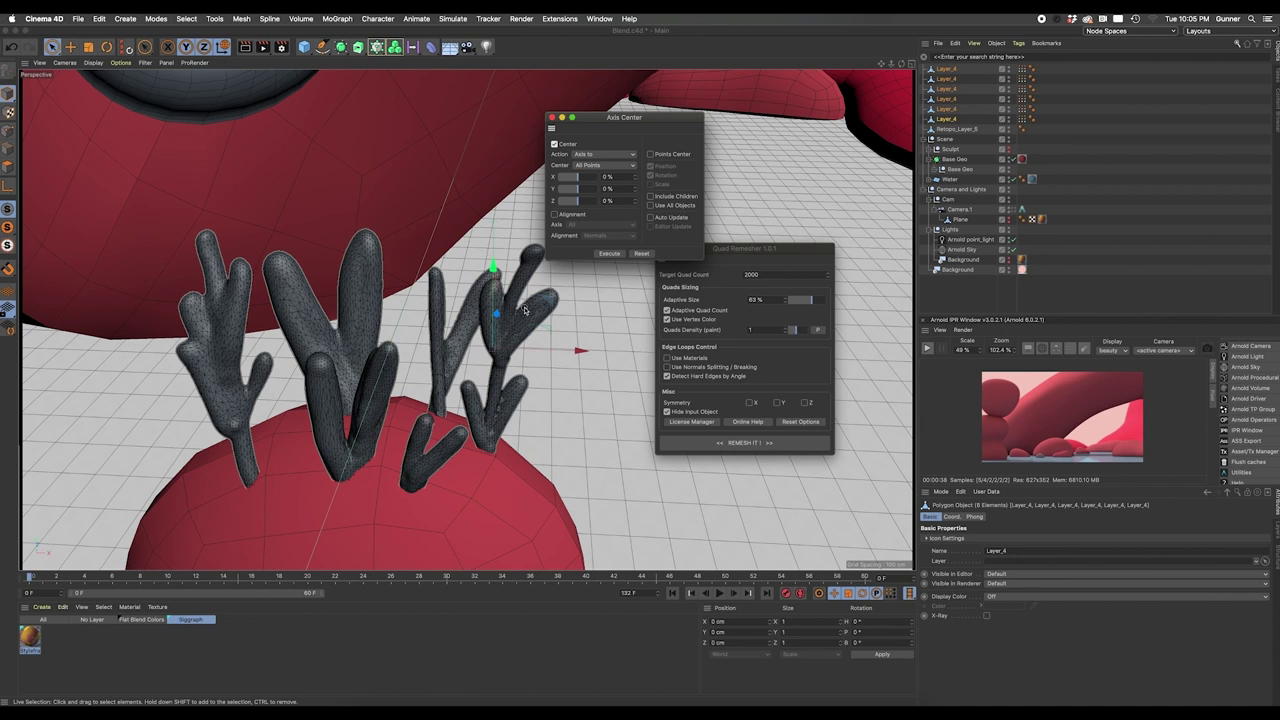
left_click_drag(572, 191, 559, 194)
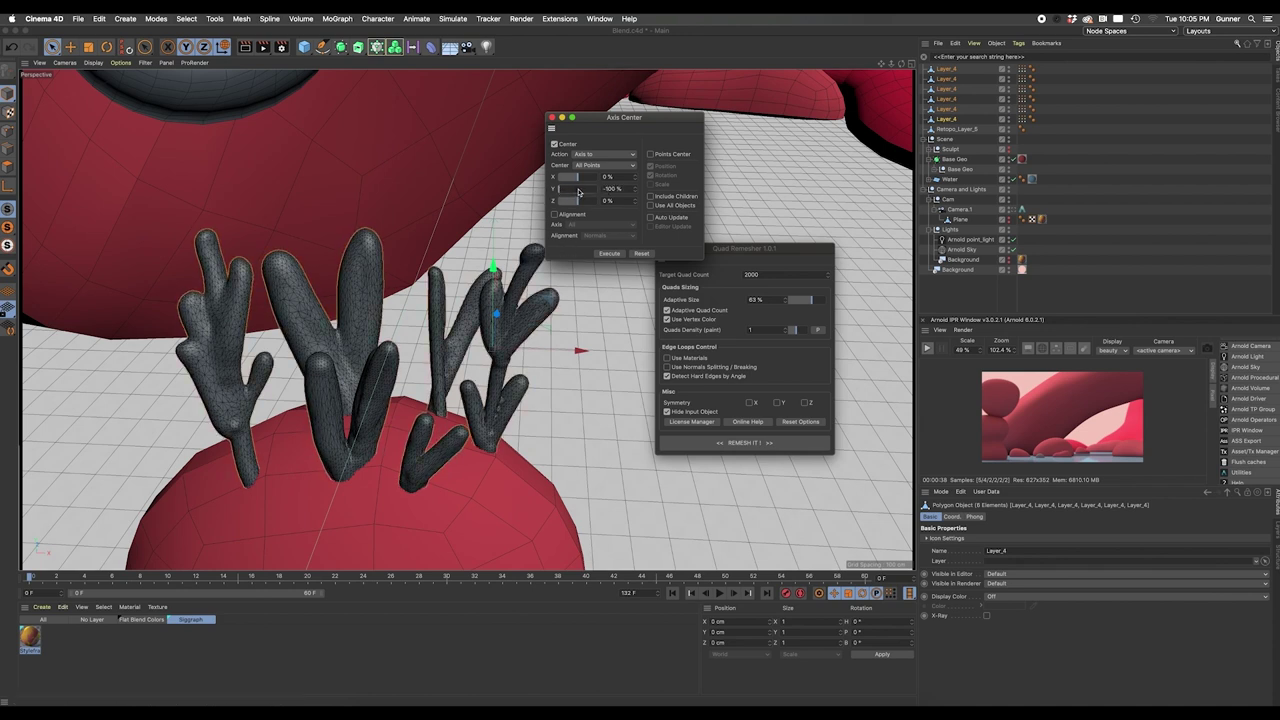
left_click(611, 258)
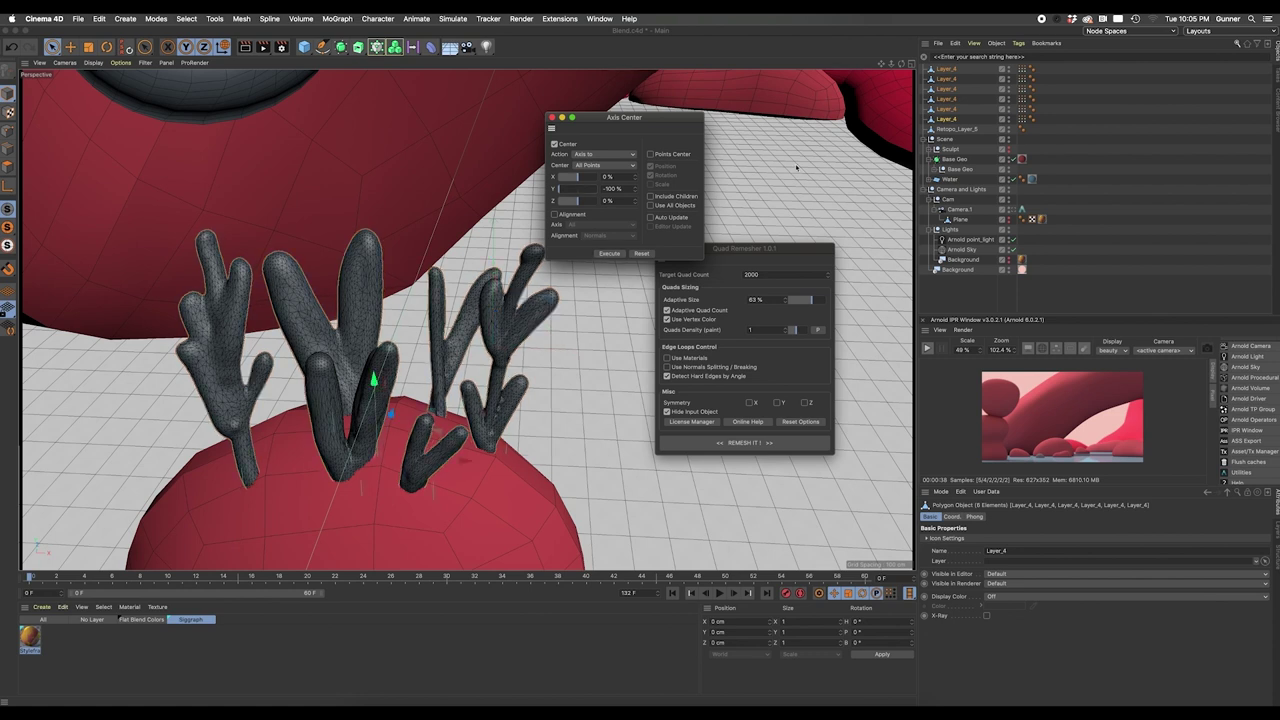
Select the six Layer_4 coral branch objects, orbiting around the coral
left_click(947, 70)
left_click(947, 79)
left_click(947, 89)
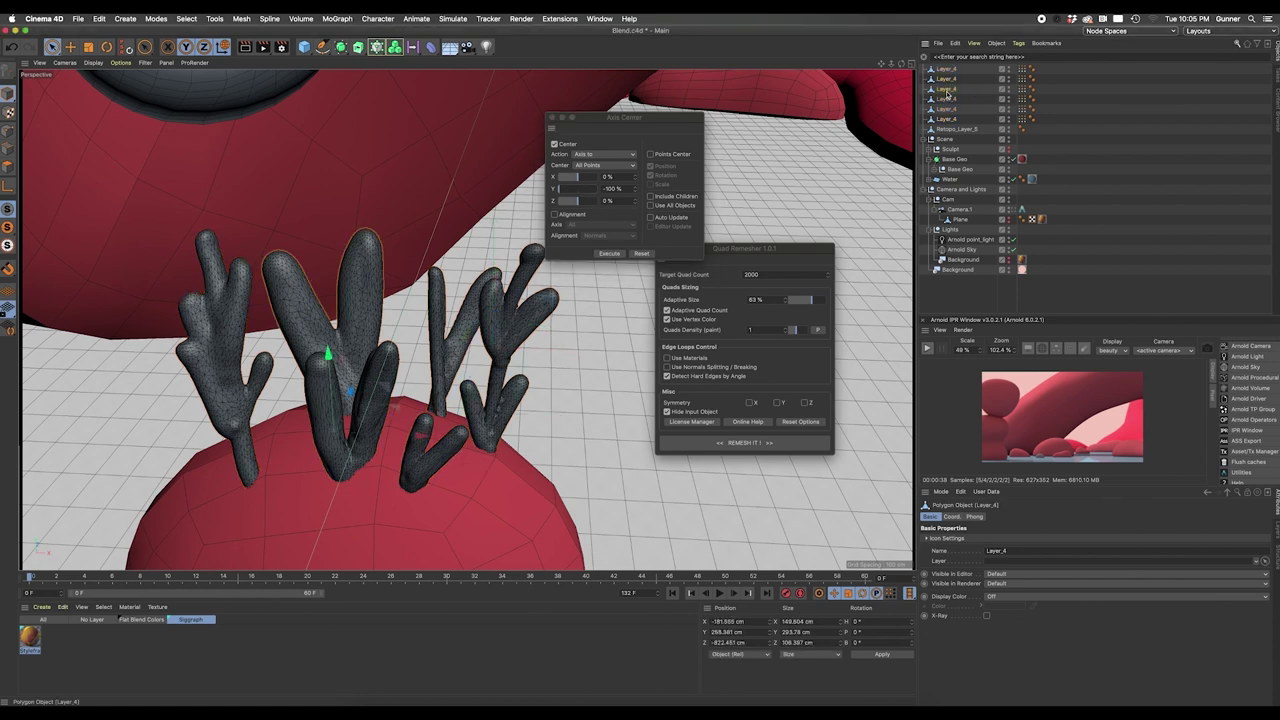
left_click(947, 99)
left_click_drag(420, 340, 468, 354, "alt")
left_click(950, 119)
left_click_drag(395, 385, 505, 388, "alt")
Group the coral branches under a new Null with Alt+G and expand it
key("alt+g")
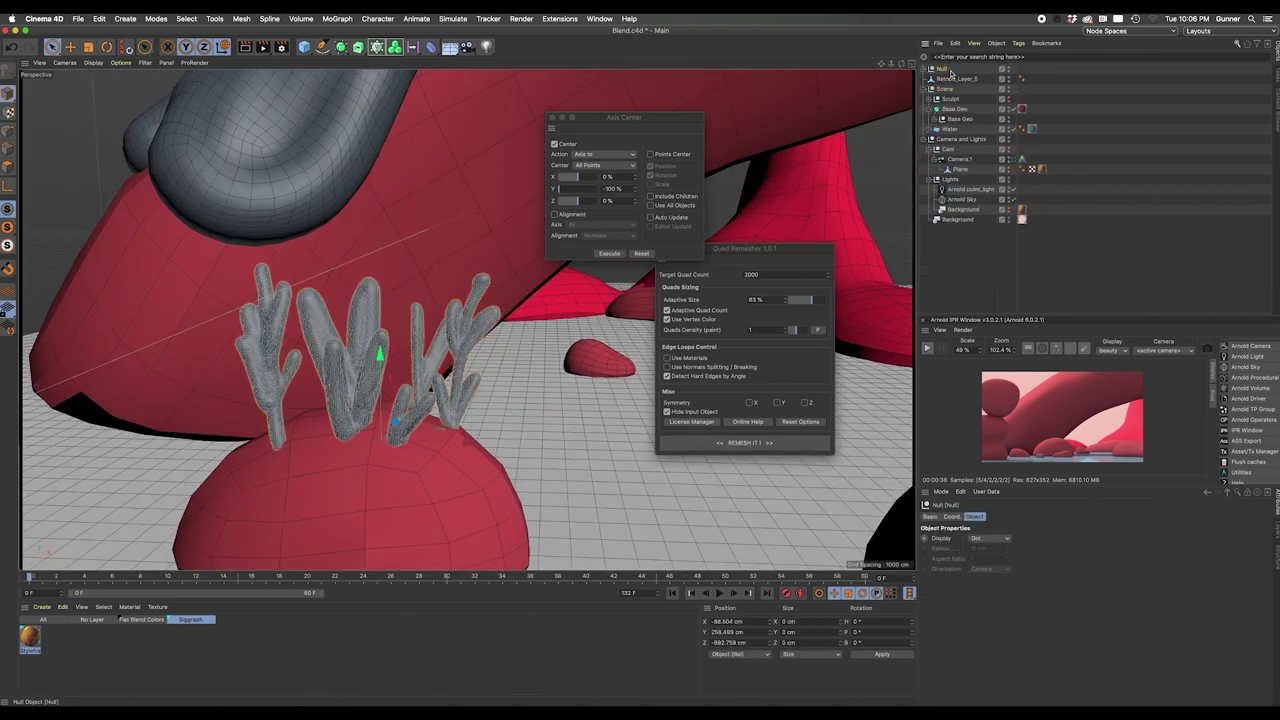
left_click(931, 68)
left_click(1077, 79)
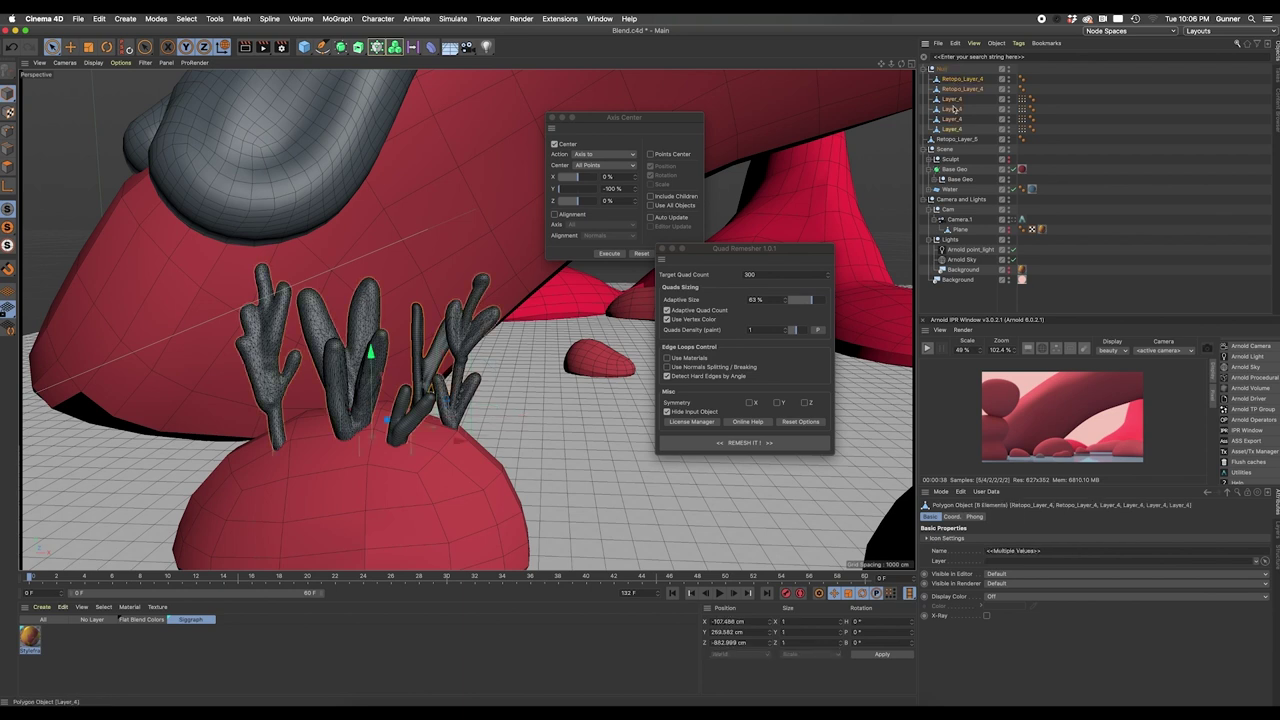
Deselect everything and bring up the MoGraph > Effector menu
left_click(1048, 88)
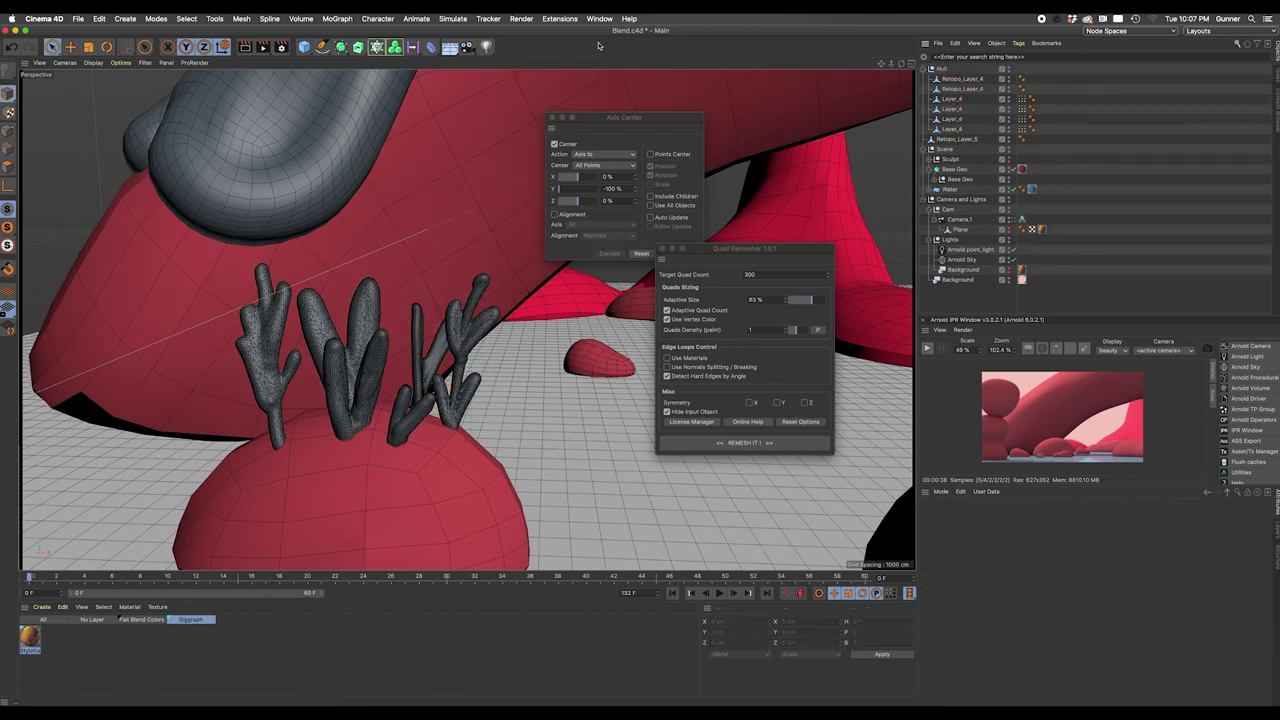
left_click(338, 19)
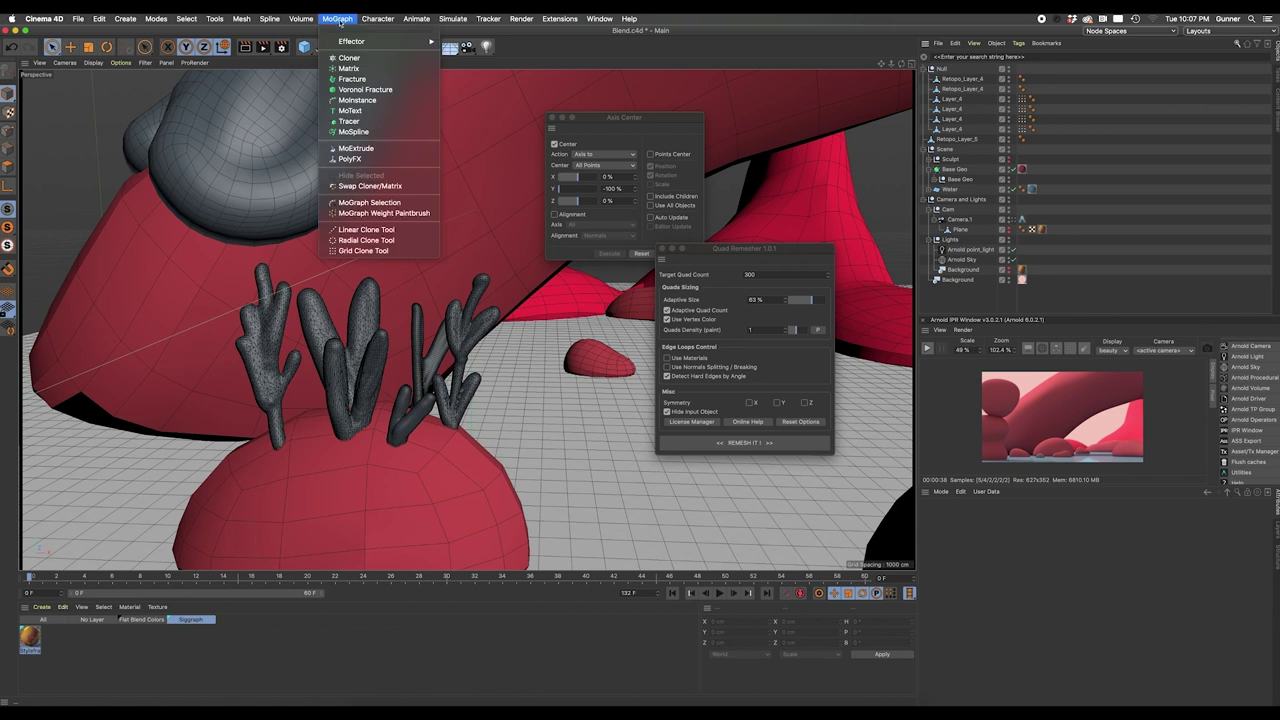
mouse_move(343, 42)
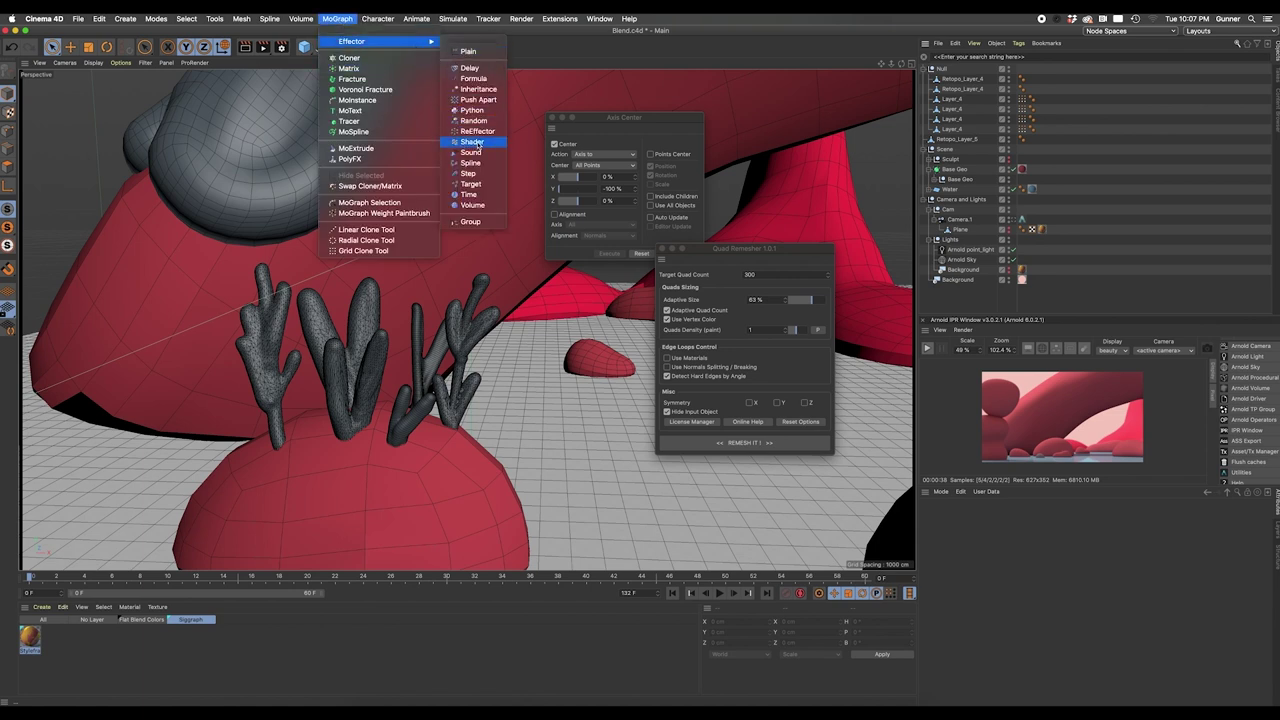
Add a Shader effector under the coral Null and give it a Noise shader
left_click(474, 143)
left_click_drag(951, 87, 948, 84)
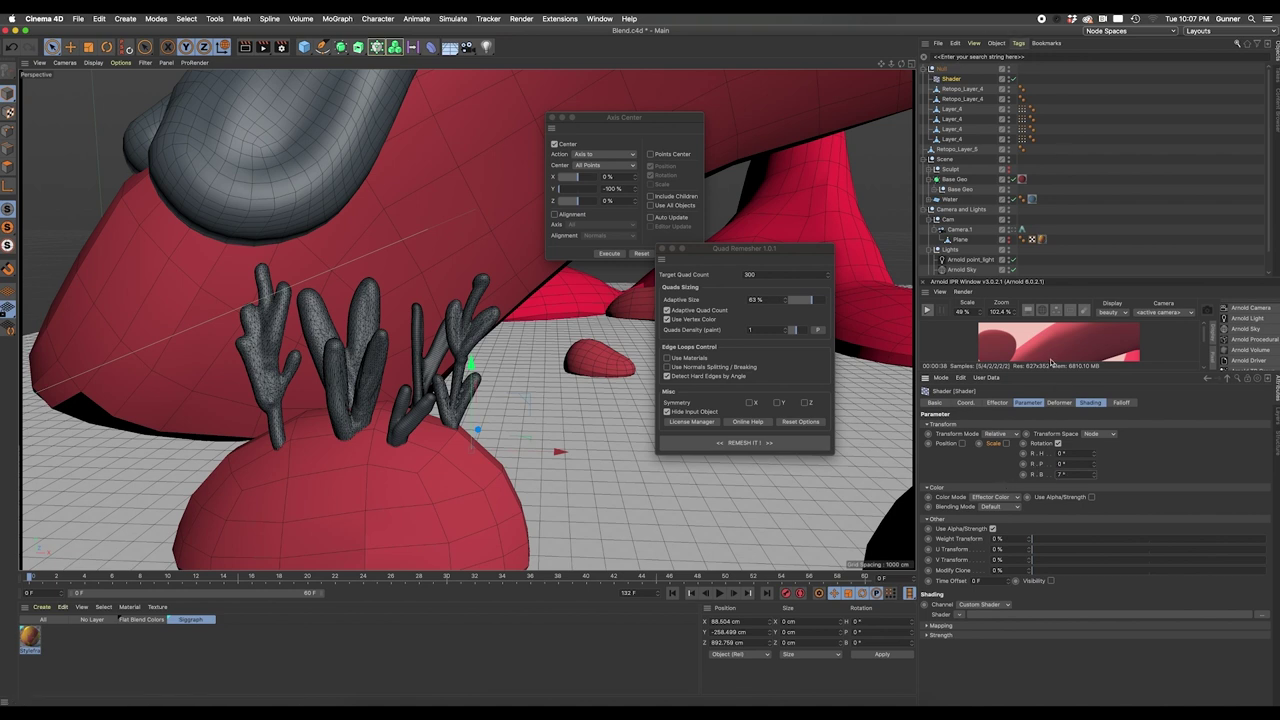
left_click(1059, 403)
left_click(1091, 403)
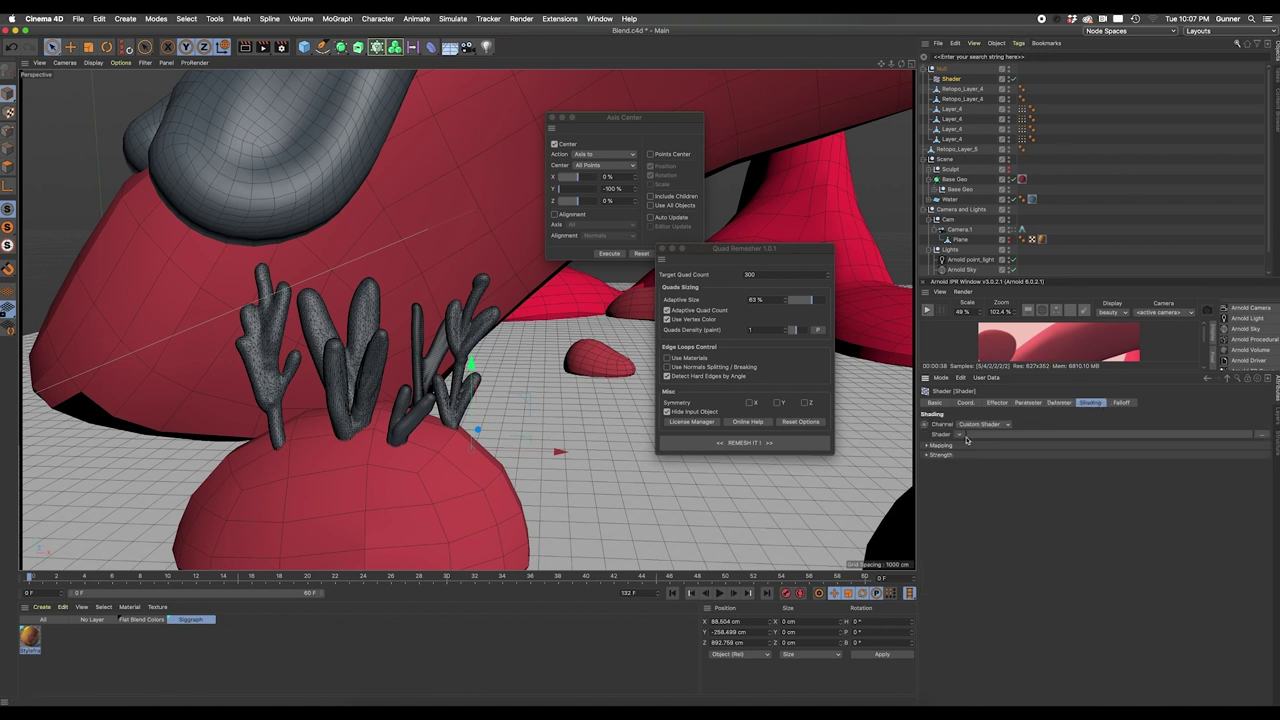
left_click(961, 437)
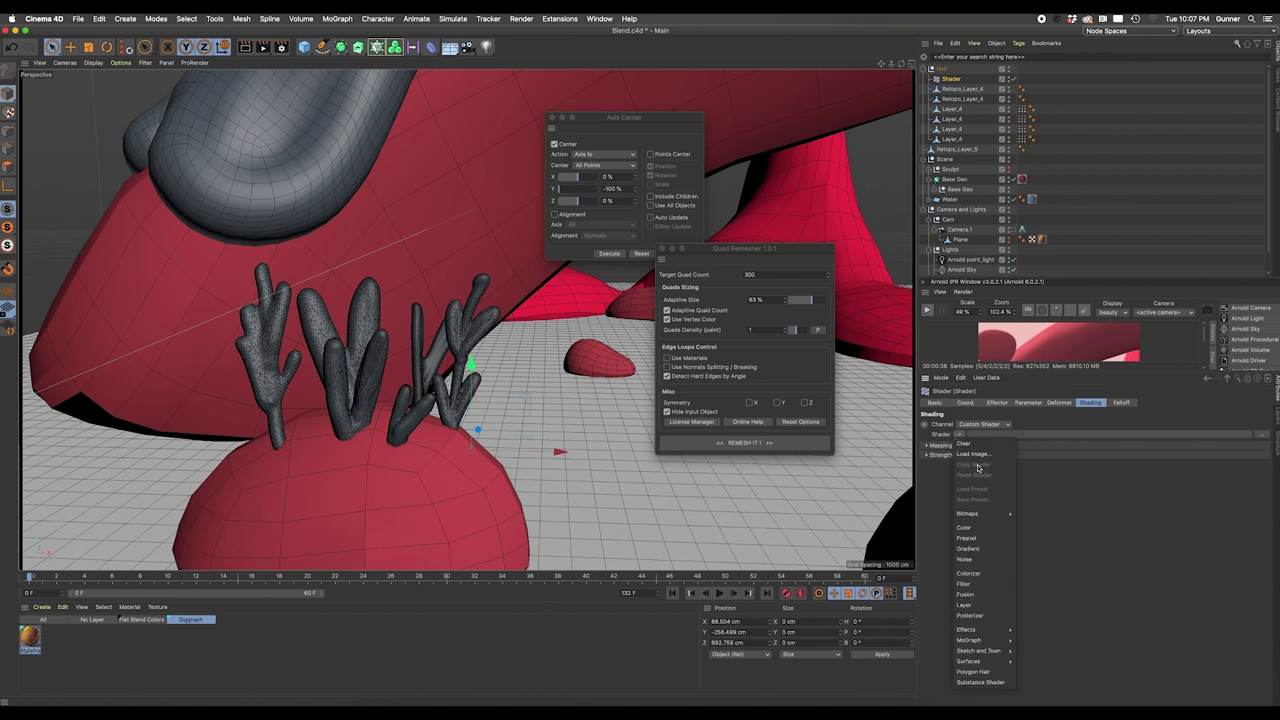
left_click(982, 560)
Set the noise Global Scale to 1800 % and Movement to 10 cm, adjust Speed, and play
left_click(1068, 436)
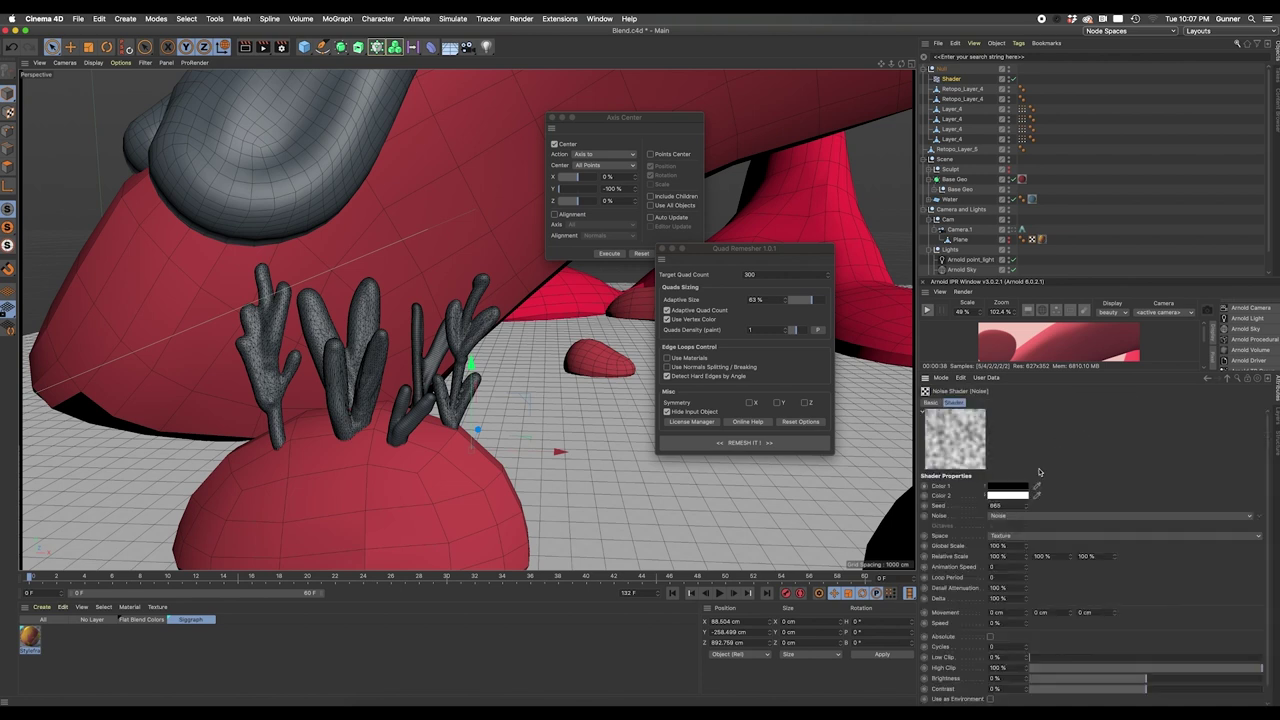
left_click(1004, 546)
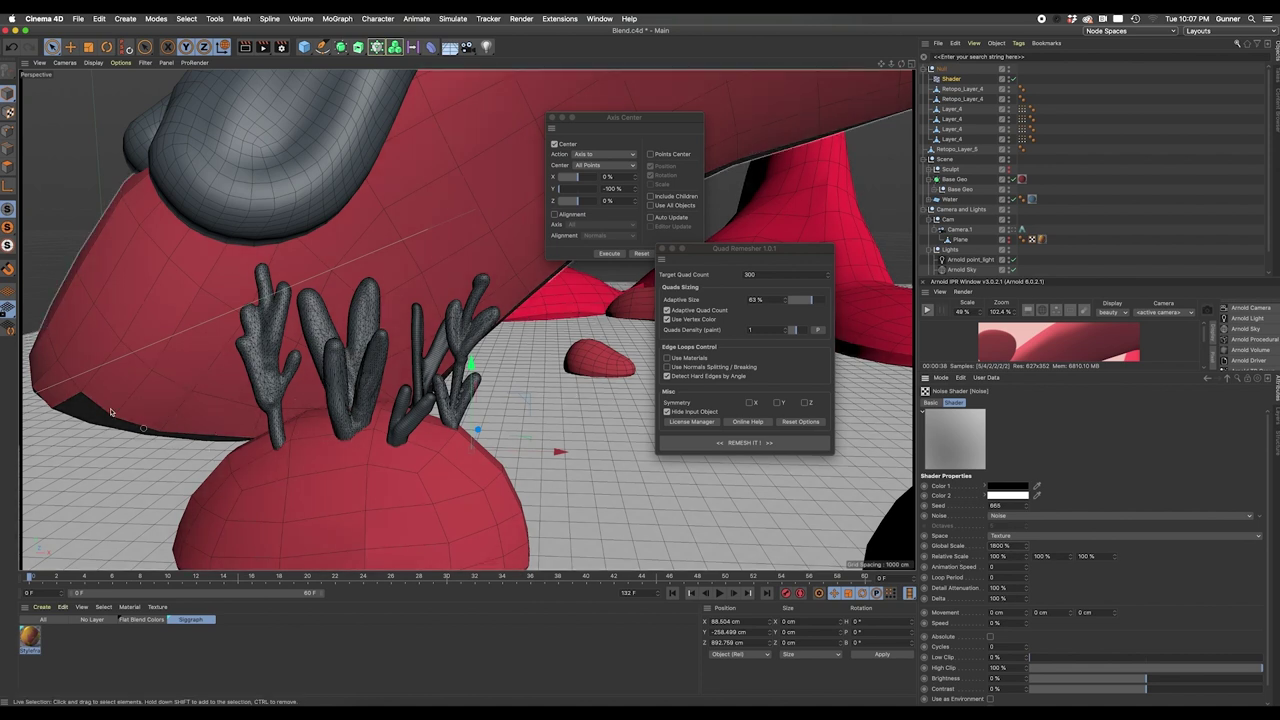
left_click(1010, 613)
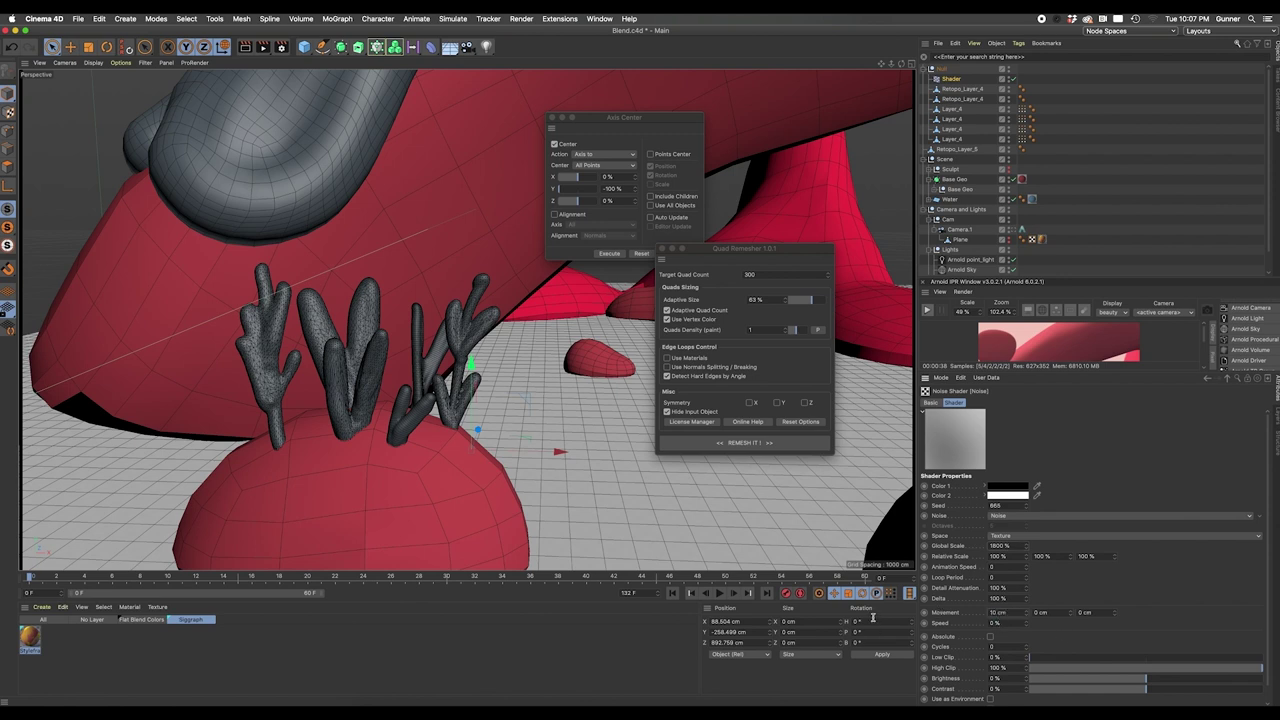
left_click(1009, 623)
left_click(719, 593)
Set the effector's Deformation to Object and R.B rotation to 7°, then rewind
left_click(1053, 403)
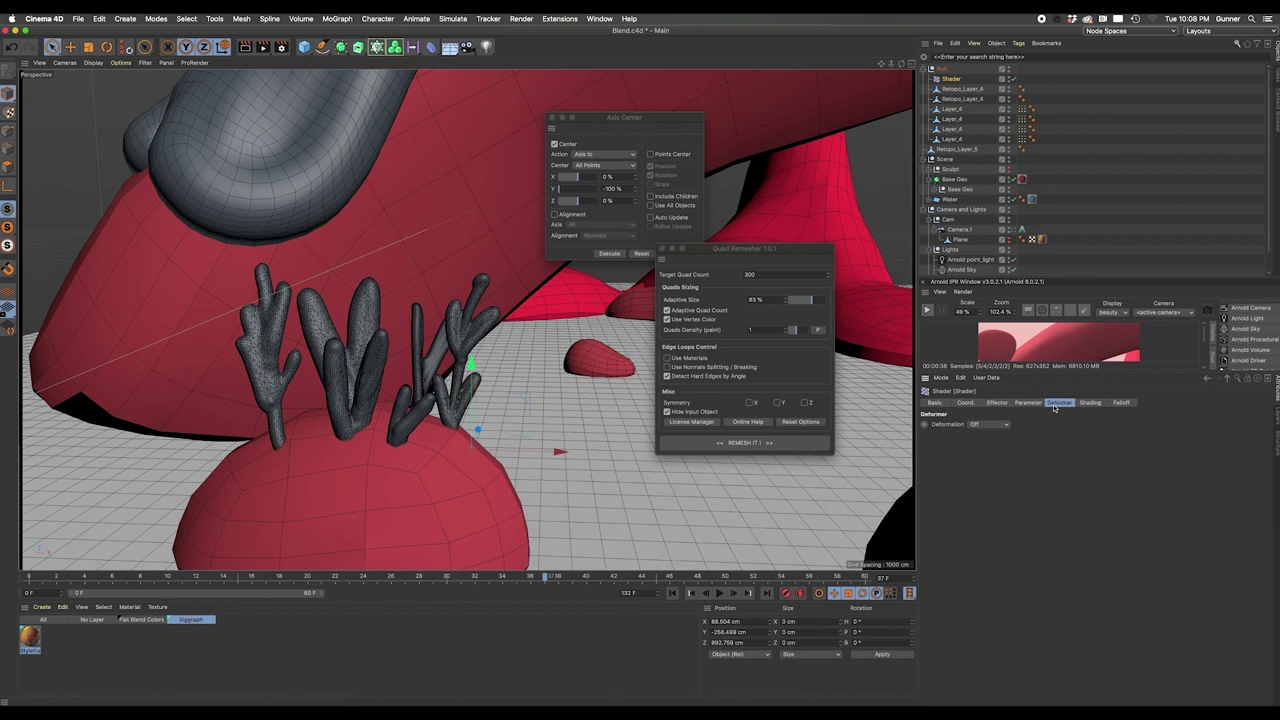
left_click(989, 424)
left_click(984, 447)
left_click(1027, 403)
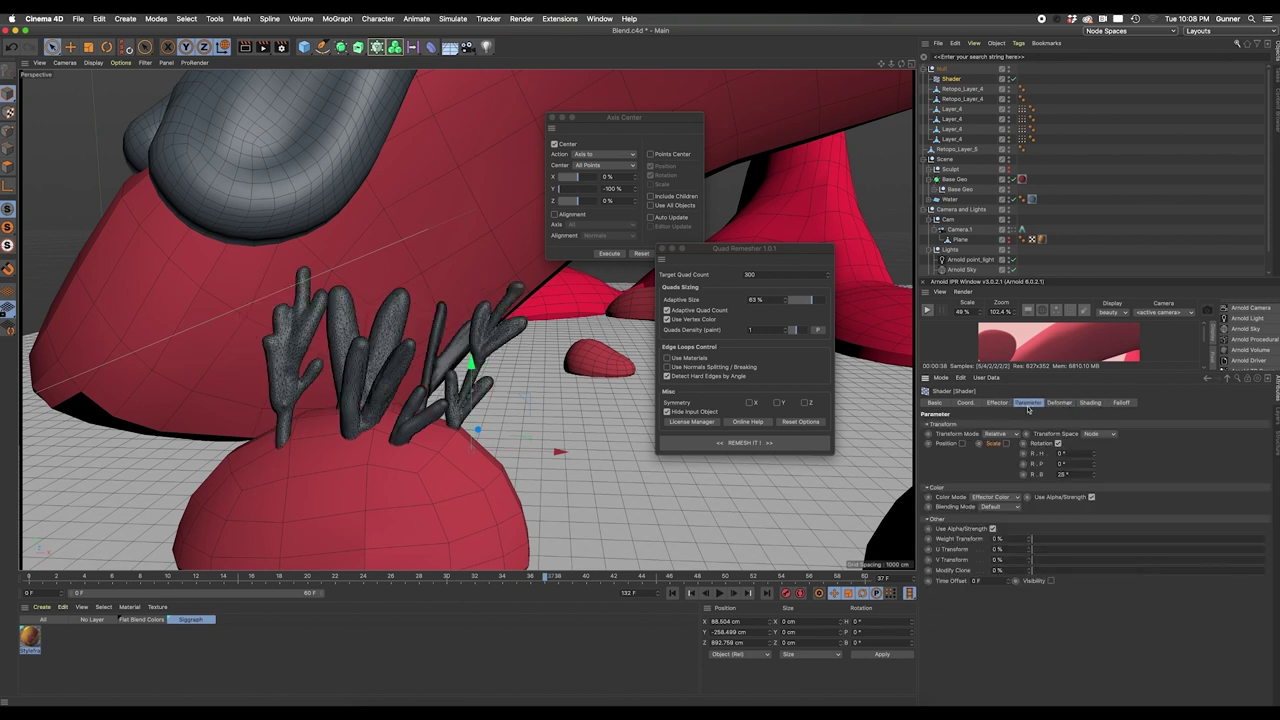
left_click_drag(1095, 474, 926, 470)
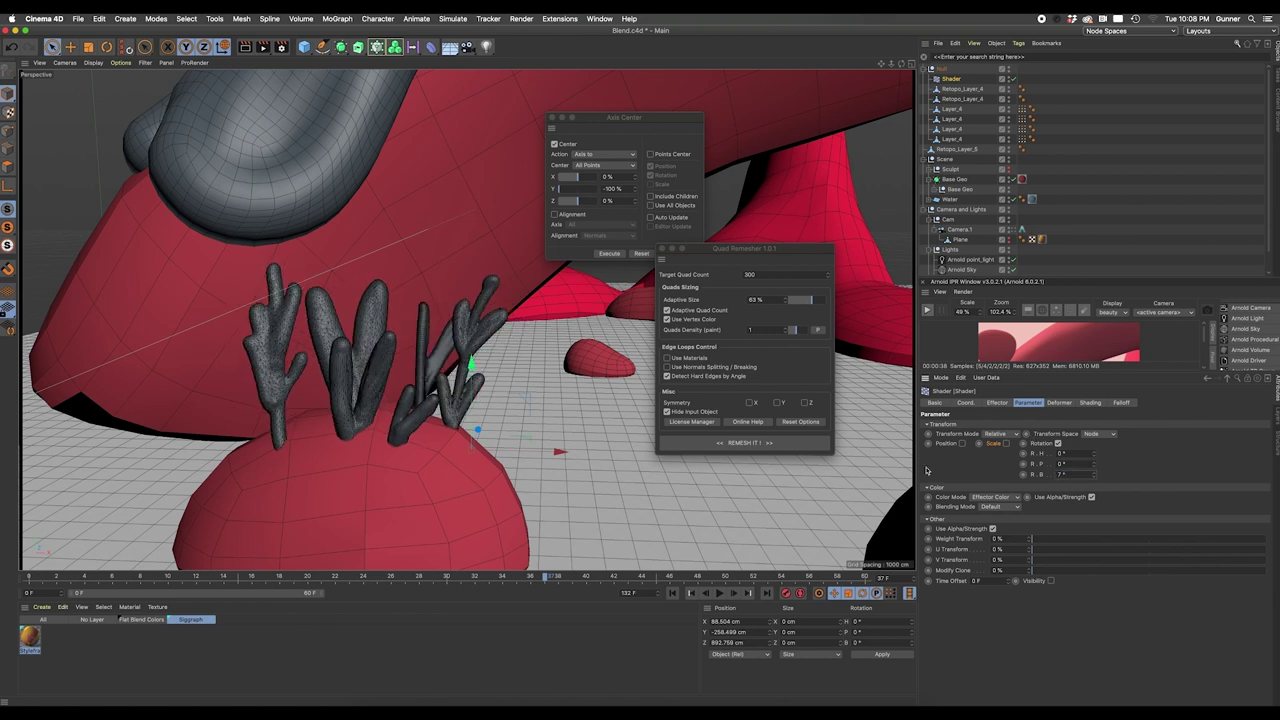
left_click(672, 593)
Play the coral animation to watch the branches sway
left_click(719, 593)
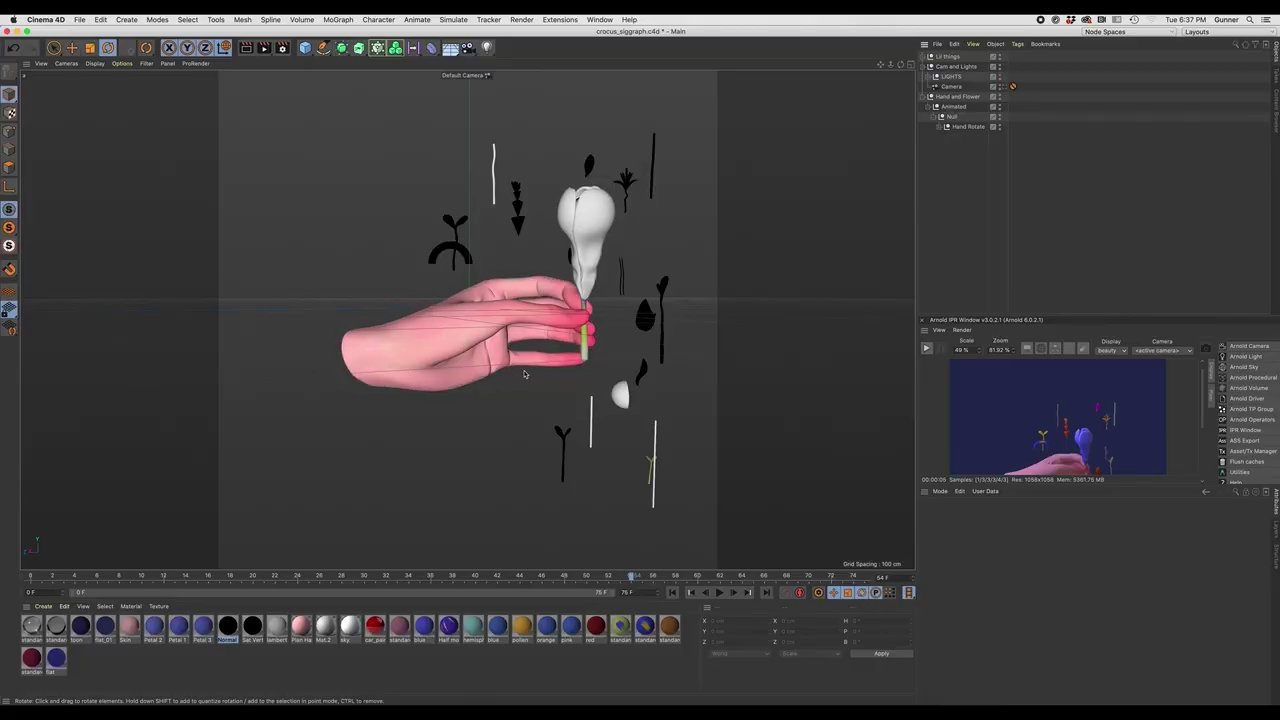
left_click_drag(628, 410, 560, 430, "alt")
left_click_drag(631, 578, 35, 590)
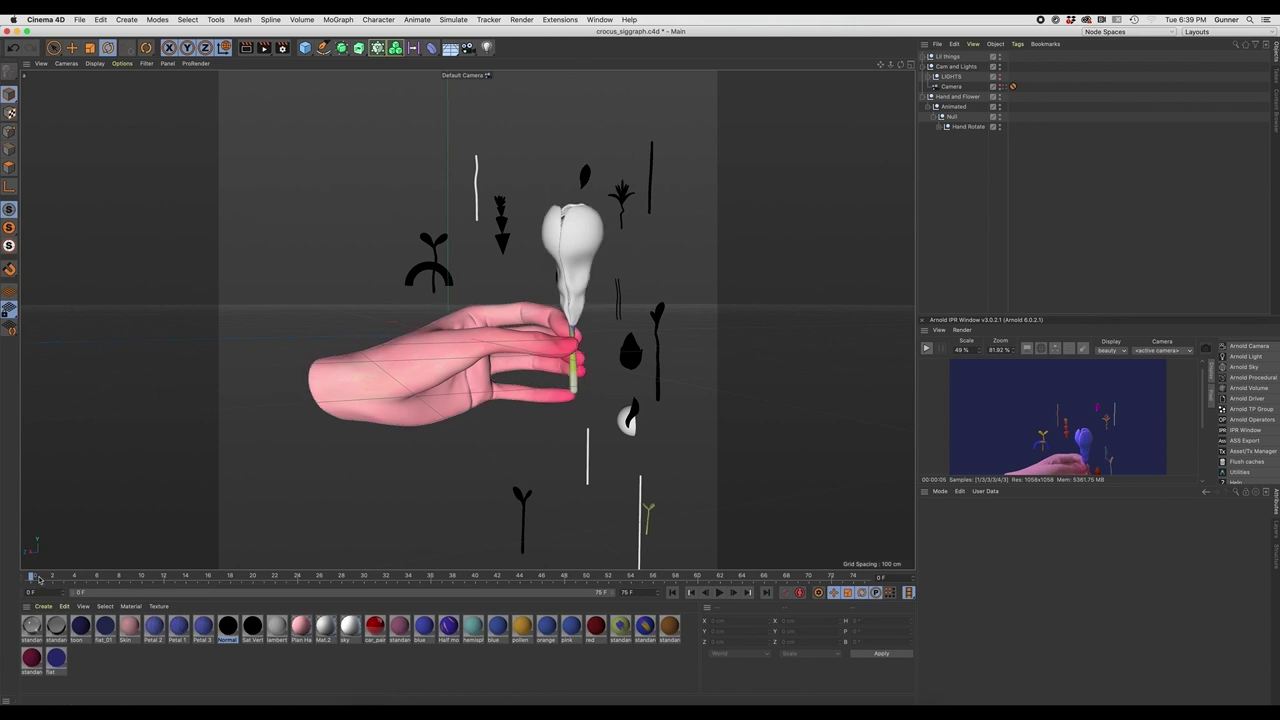
left_click_drag(125, 583, 24, 592)
left_click_drag(112, 583, 75, 584)
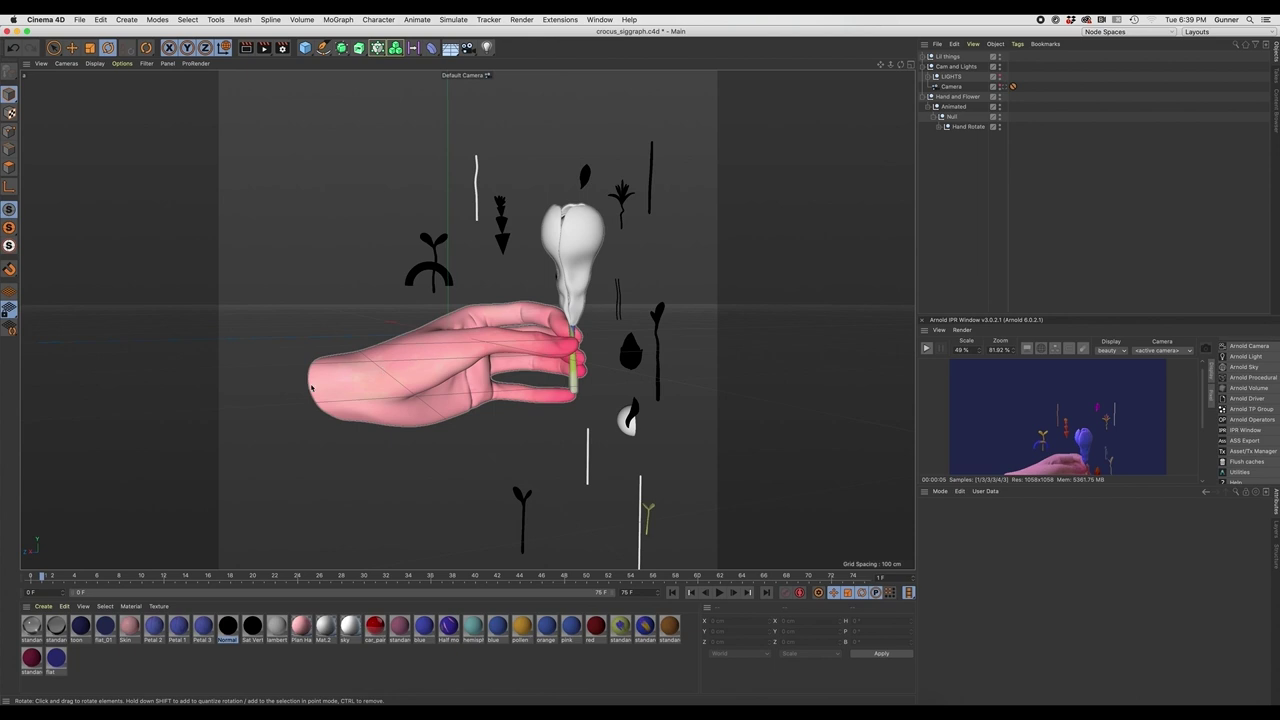
Expand the hand rig, select the Knuckles bend deformer, and play the animation
left_click(941, 126, "ctrl")
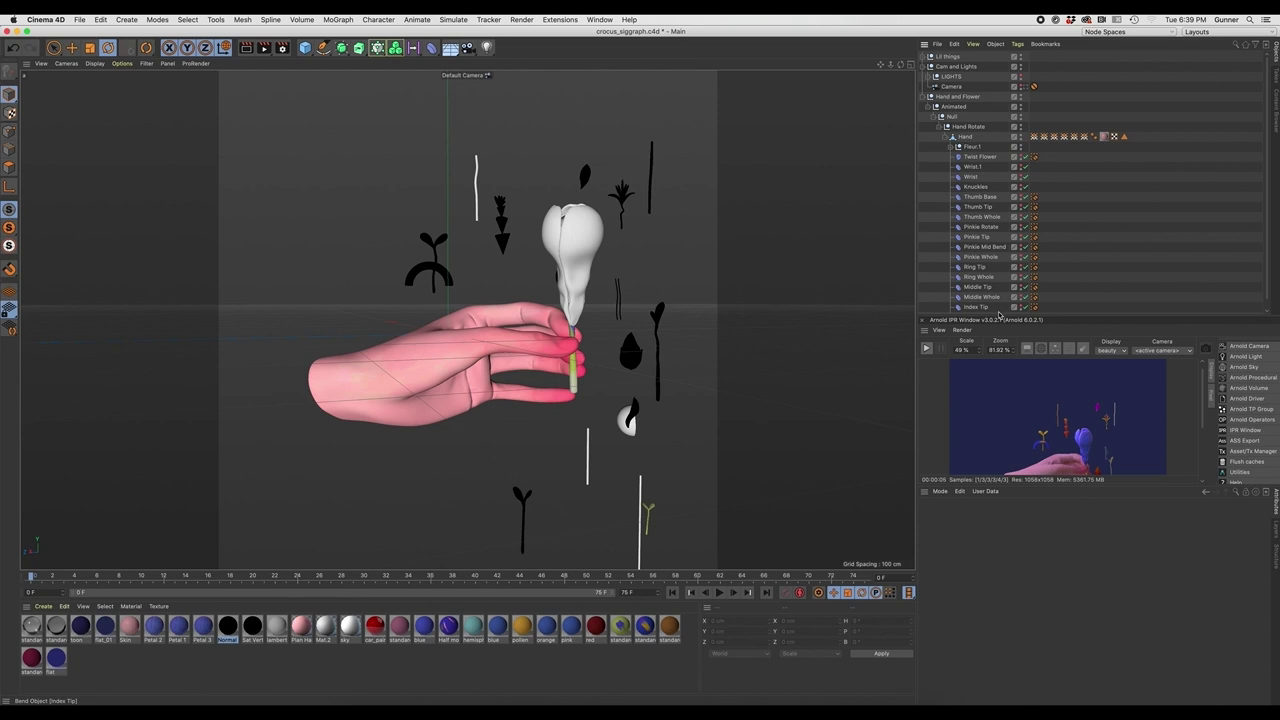
scroll(975, 237, "down", 1)
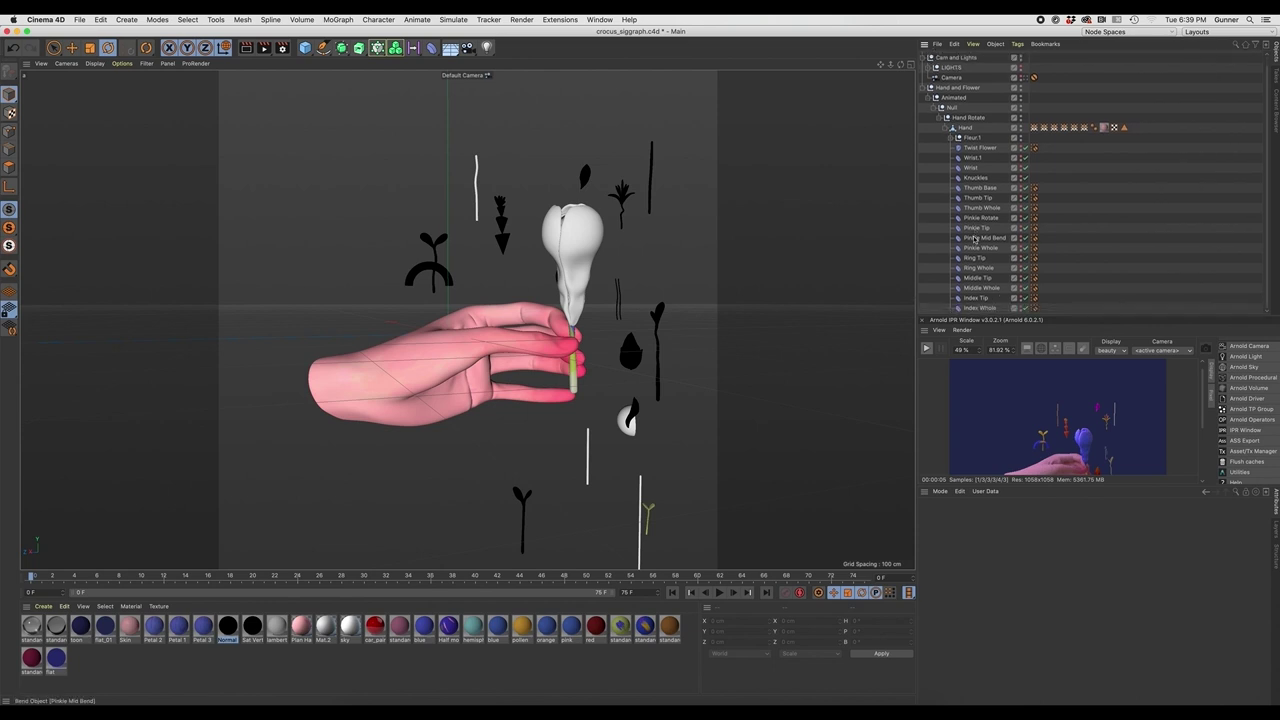
left_click(985, 178)
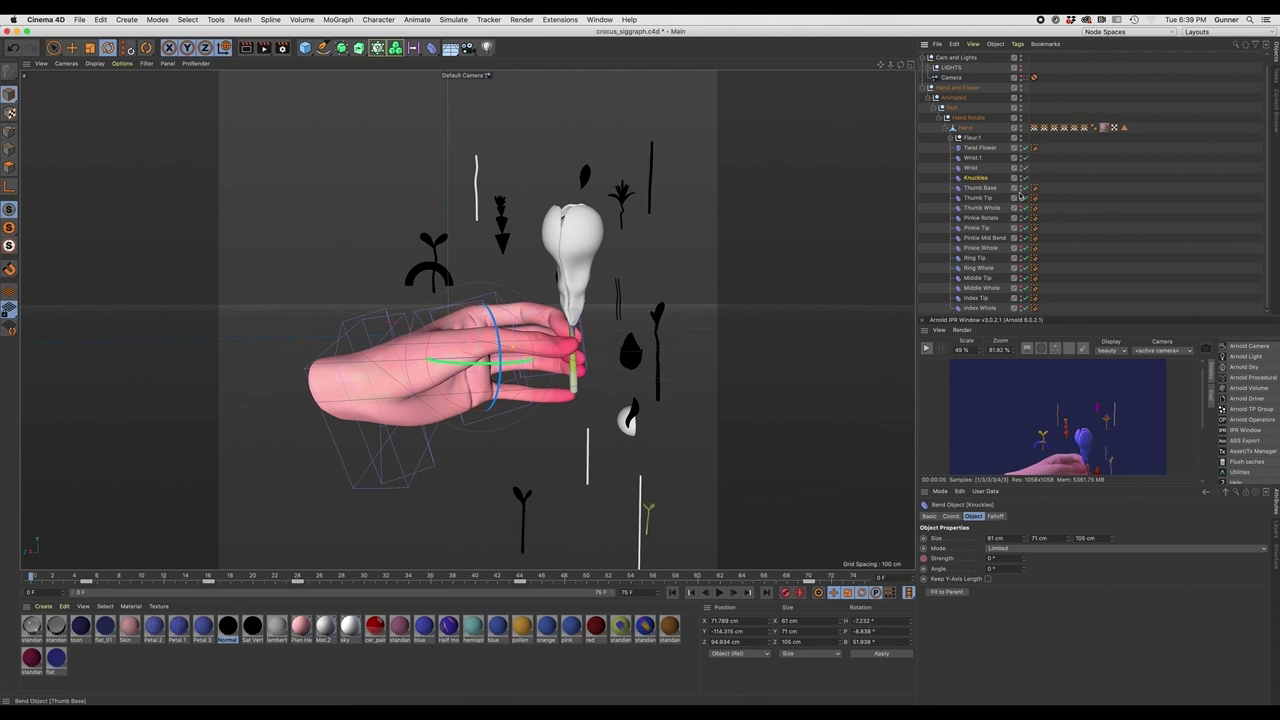
key("F8")
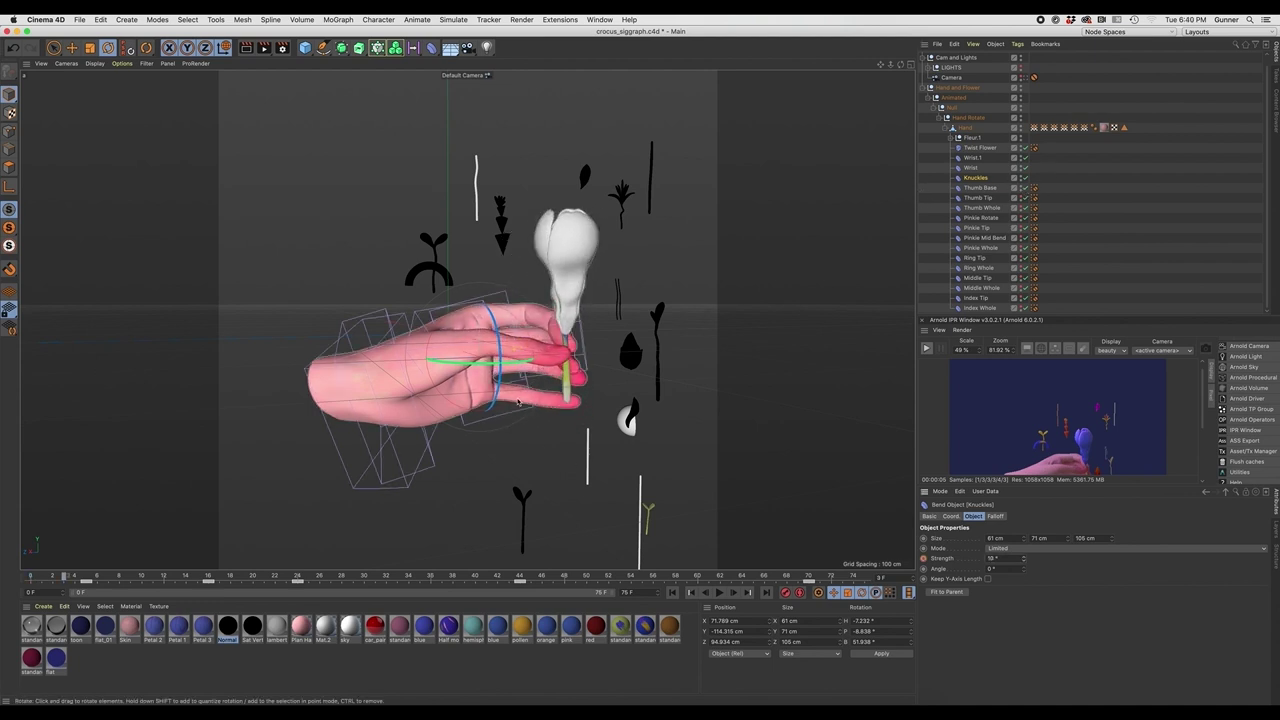
Tweak the Knuckles bend Strength while orbiting around the hand and flower
left_click_drag(480, 460, 530, 488, "alt")
scroll(525, 460, "up", 5)
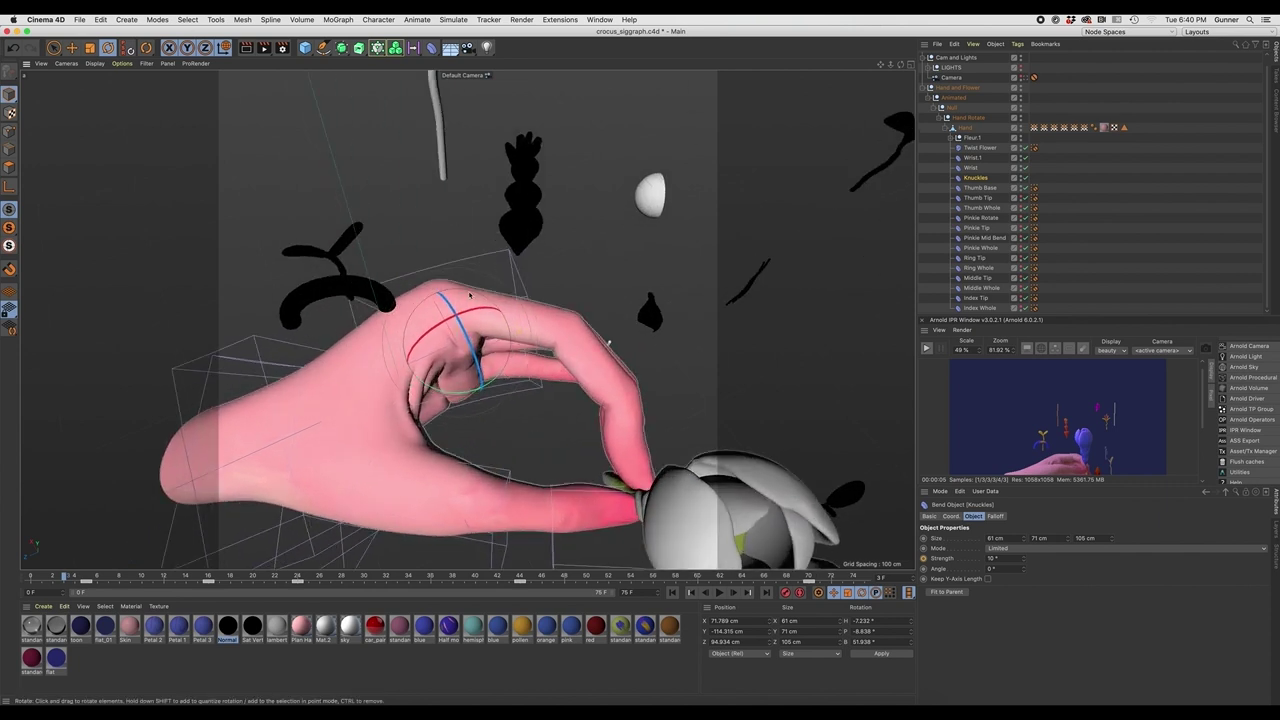
left_click_drag(519, 418, 600, 380, "alt")
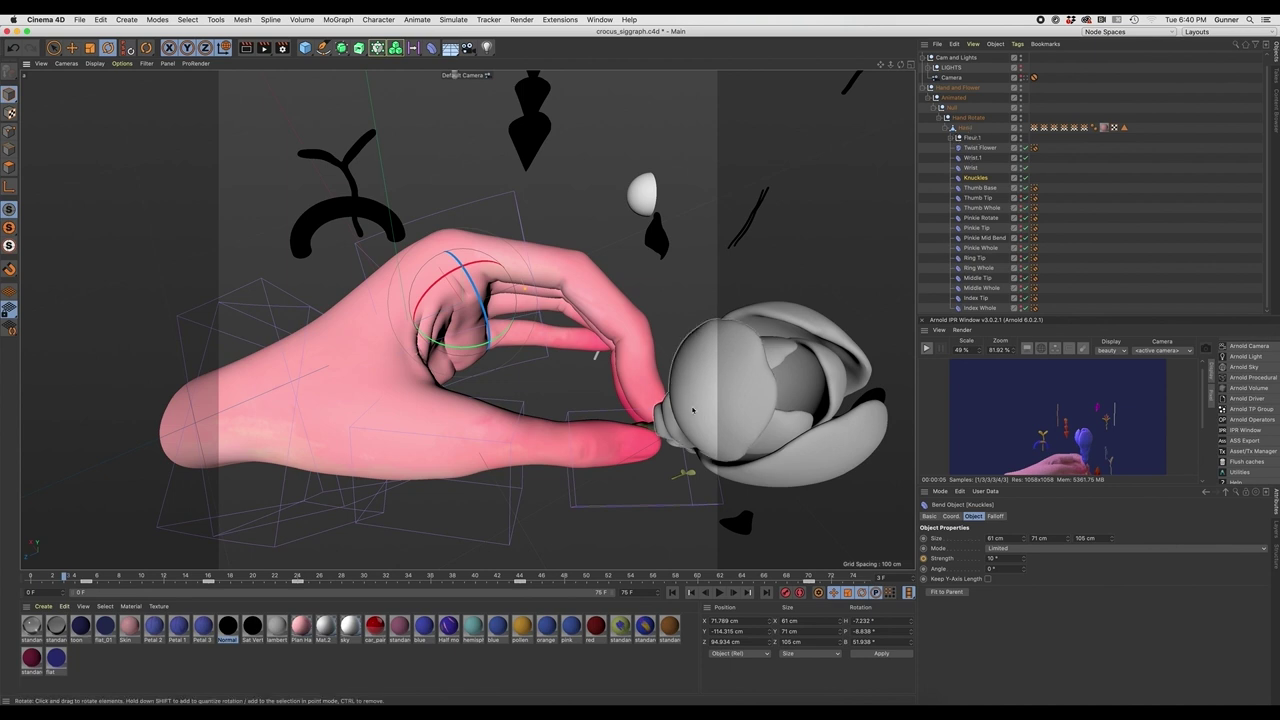
left_click_drag(622, 421, 590, 370, "alt")
mouse_move(1028, 562)
left_mouse_down()
mouse_move(1064, 546)
mouse_move(1025, 562)
left_mouse_up()
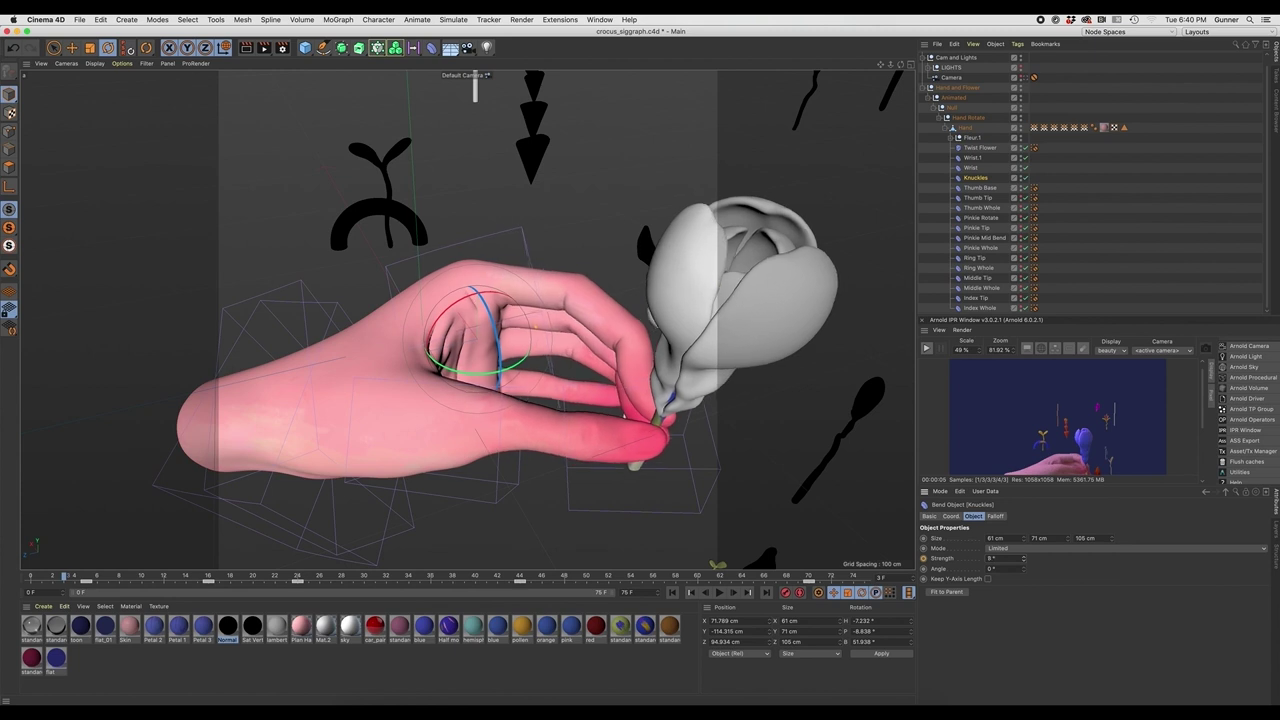
left_click_drag(615, 447, 645, 450, "alt")
left_click_drag(1025, 559, 1028, 559)
left_click_drag(536, 434, 554, 431, "alt")
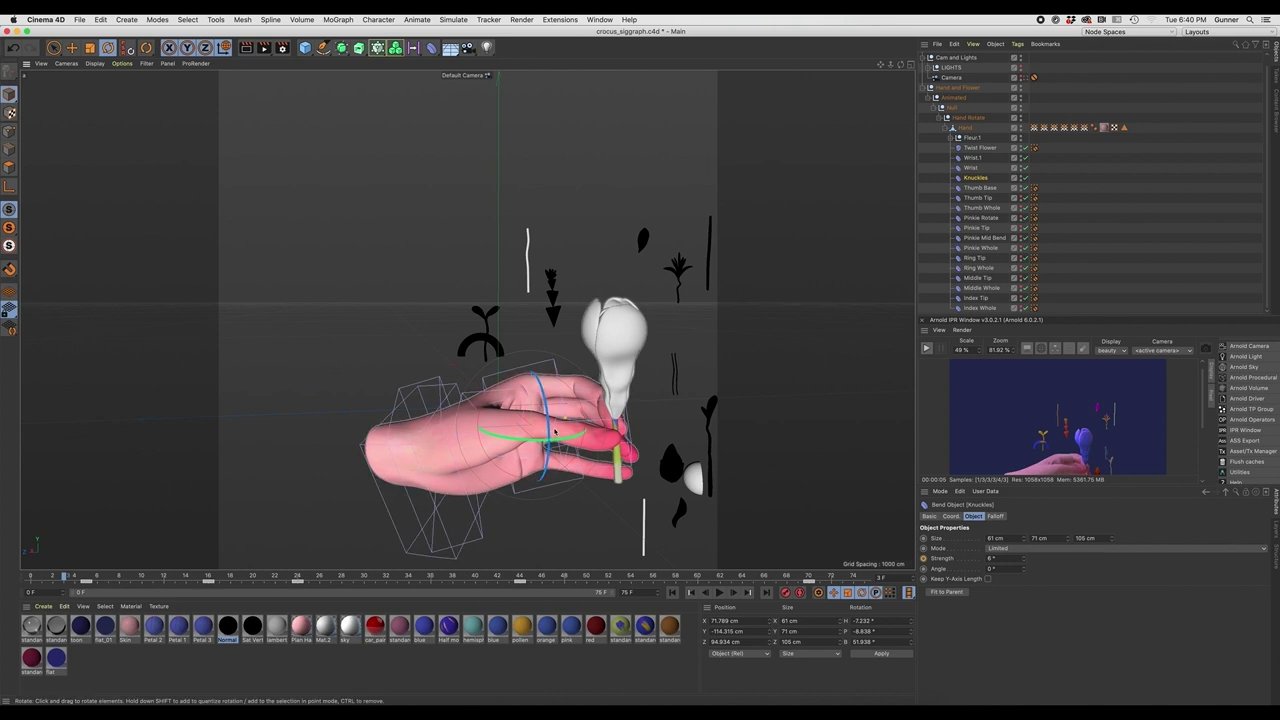
Raise the Index Tip bend Strength to 22° to curl it around the stem, then show its Restriction tag
left_click(980, 188)
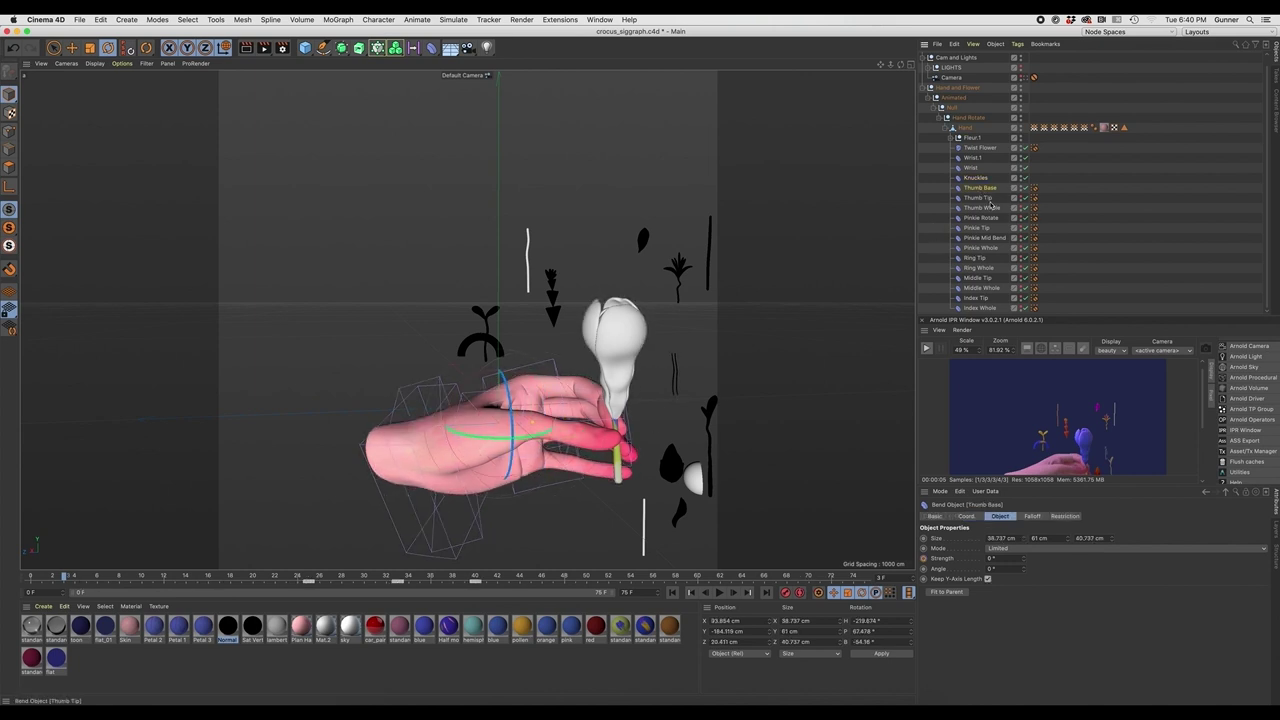
left_click(978, 298)
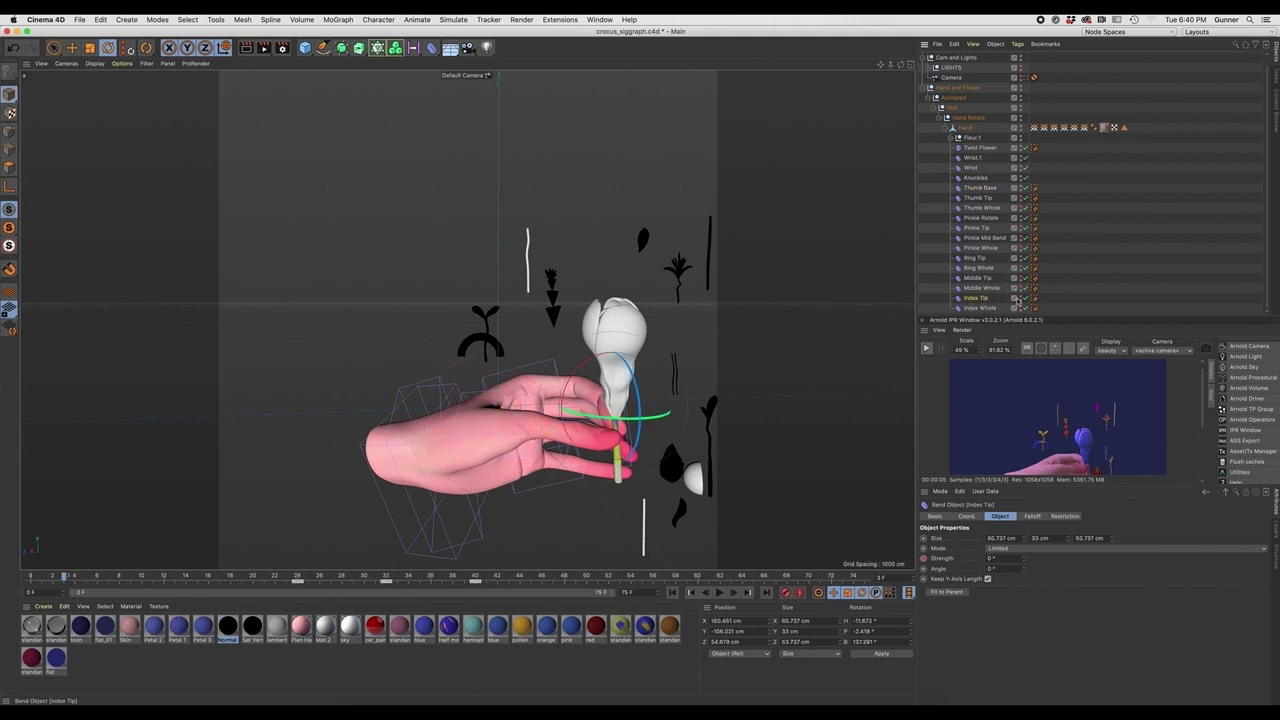
key("o")
left_click_drag(1022, 558, 1022, 538)
left_click_drag(645, 562, 620, 462, "alt")
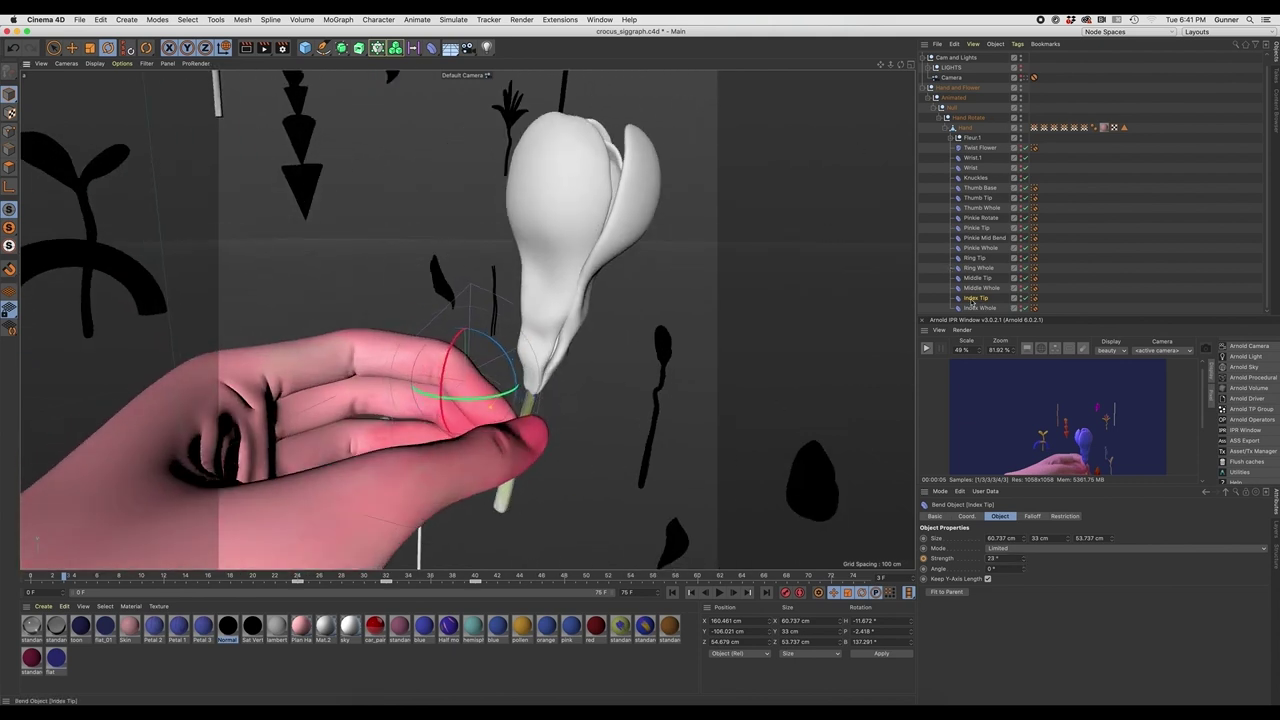
left_click_drag(444, 436, 390, 418, "alt")
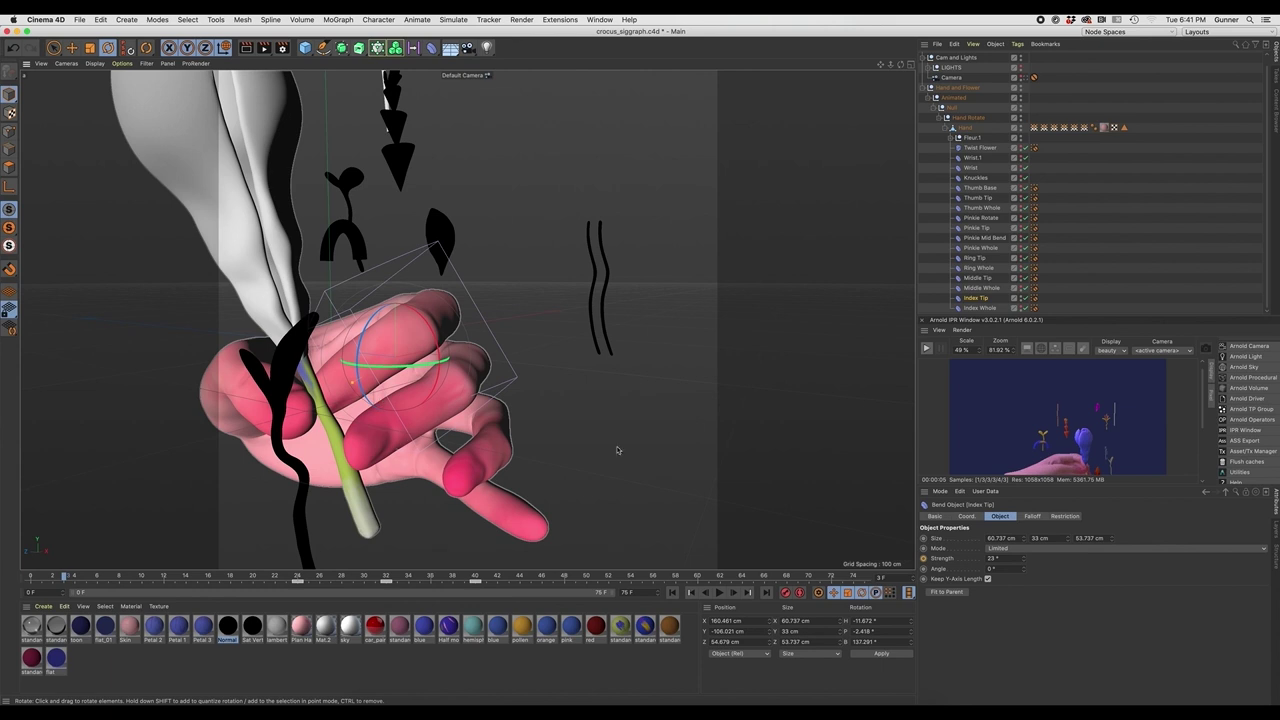
left_click(1034, 298)
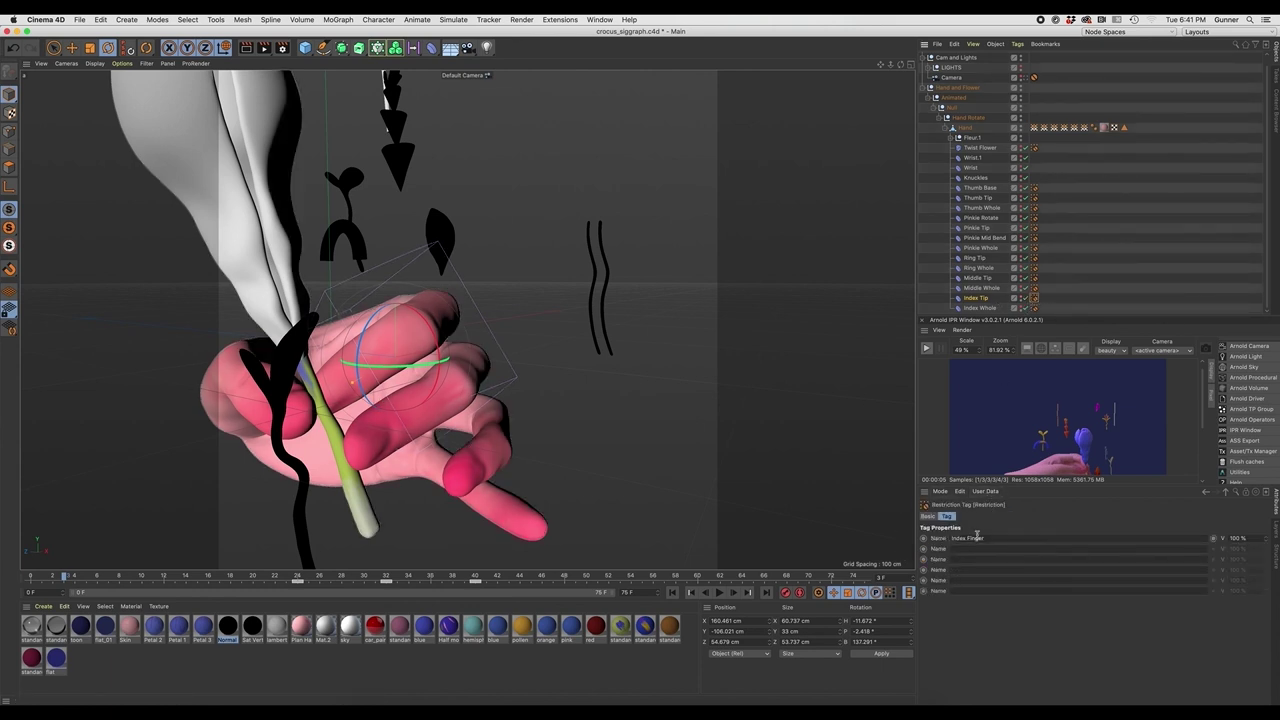
Cycle through the Hand's weight maps (Thumb, Knuckles) ending on Ring Finger, then orbit closer
left_click(1034, 128)
left_click(1044, 128)
left_click(1054, 128)
left_click(1064, 128)
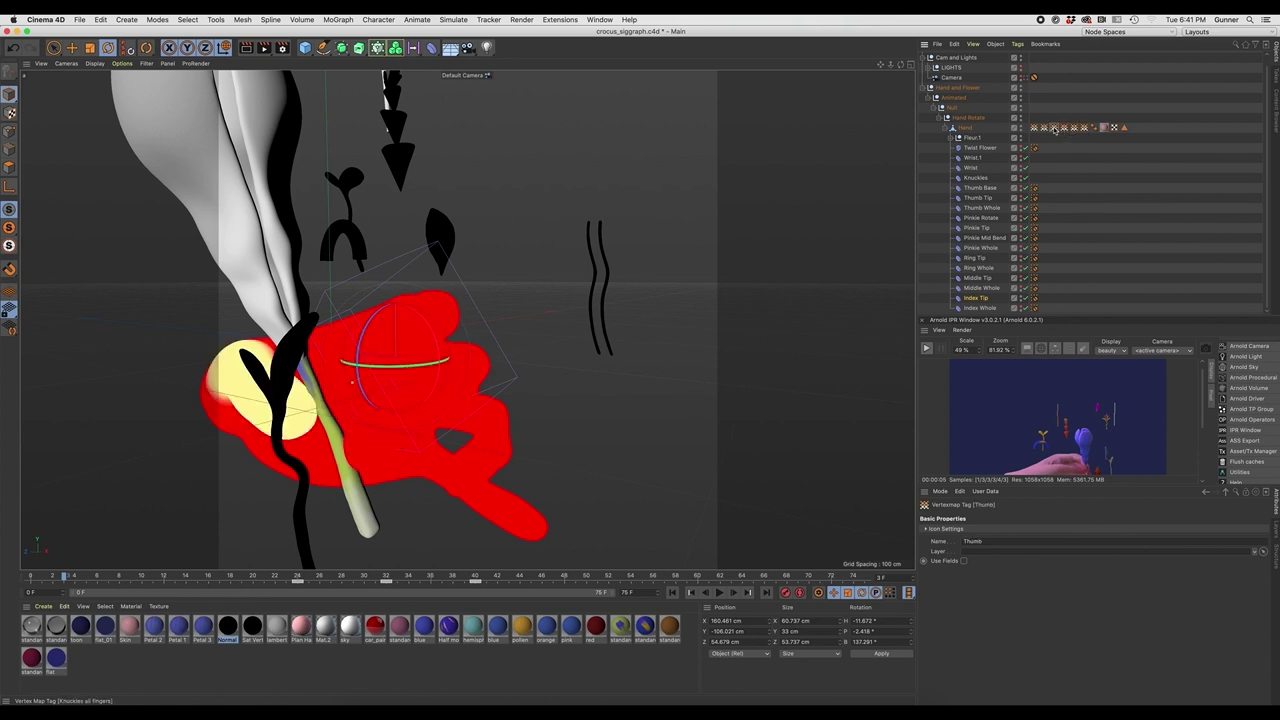
left_click(1054, 128)
left_click(1043, 129)
left_click_drag(600, 380, 564, 421, "alt")
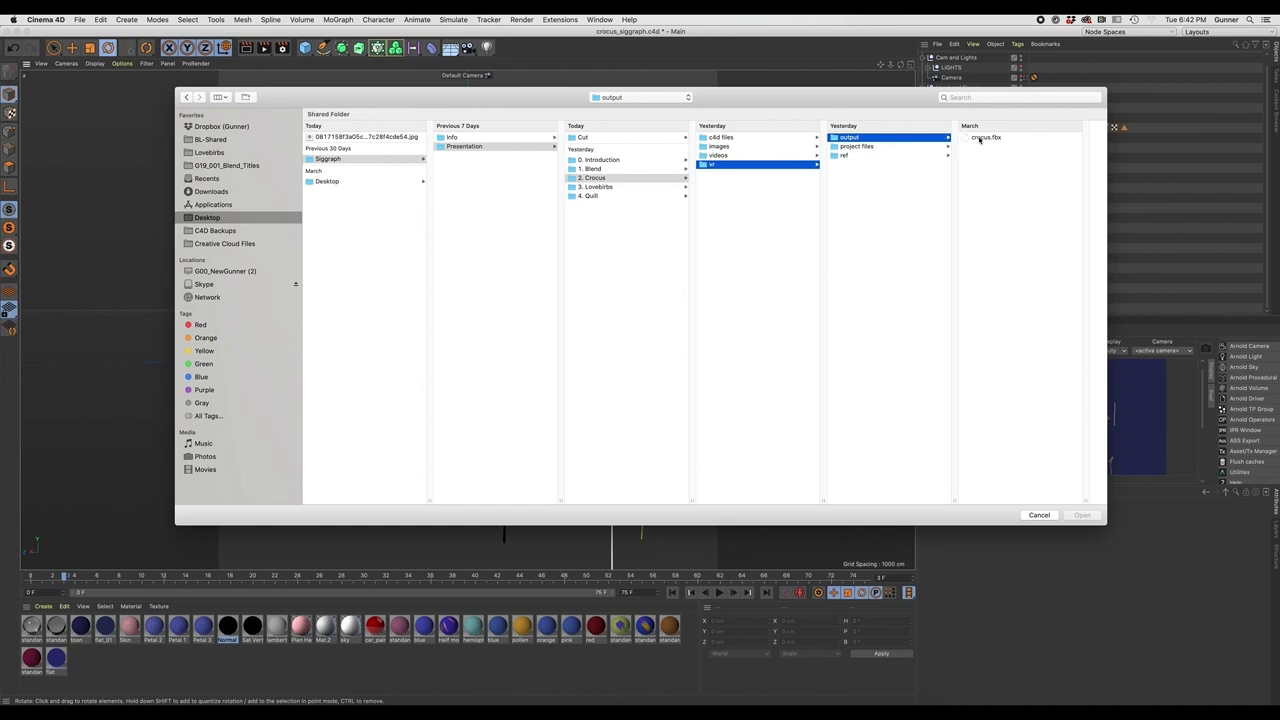
Merge crocus.fbx into the scene, accepting the default FBX 2019.5 import settings
left_click(979, 140)
left_click(1084, 515)
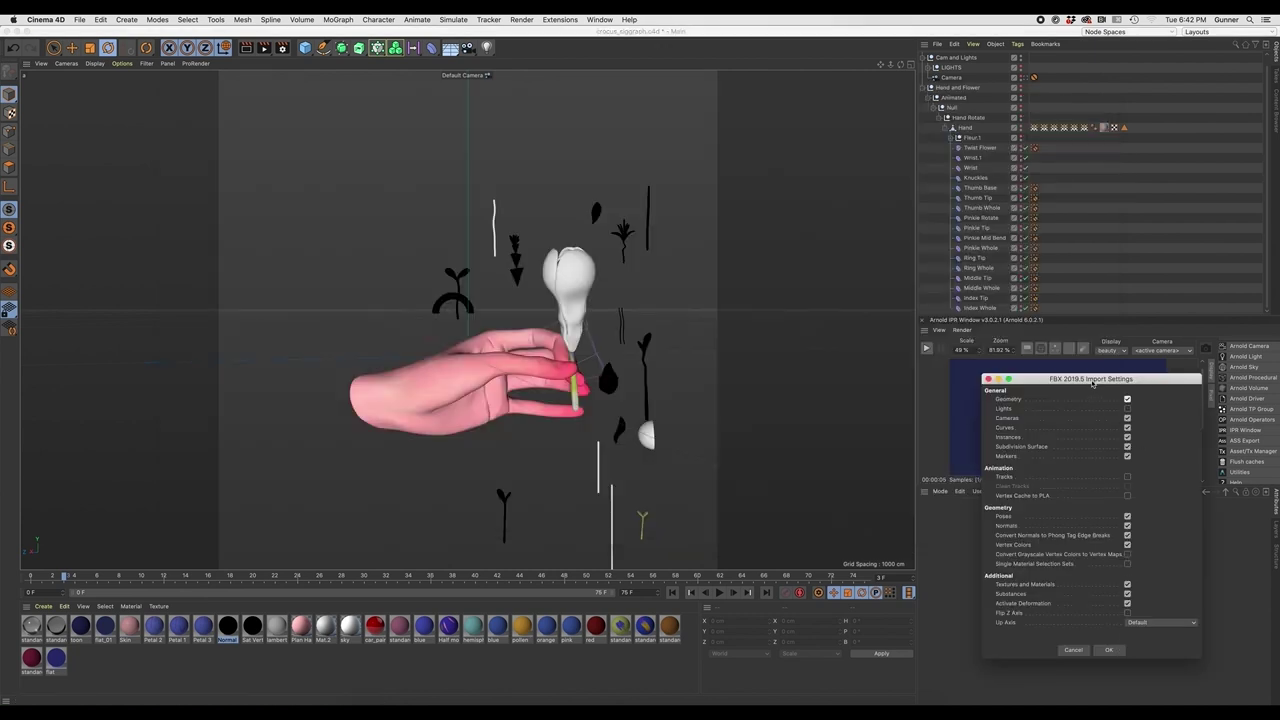
left_click_drag(1093, 383, 974, 337)
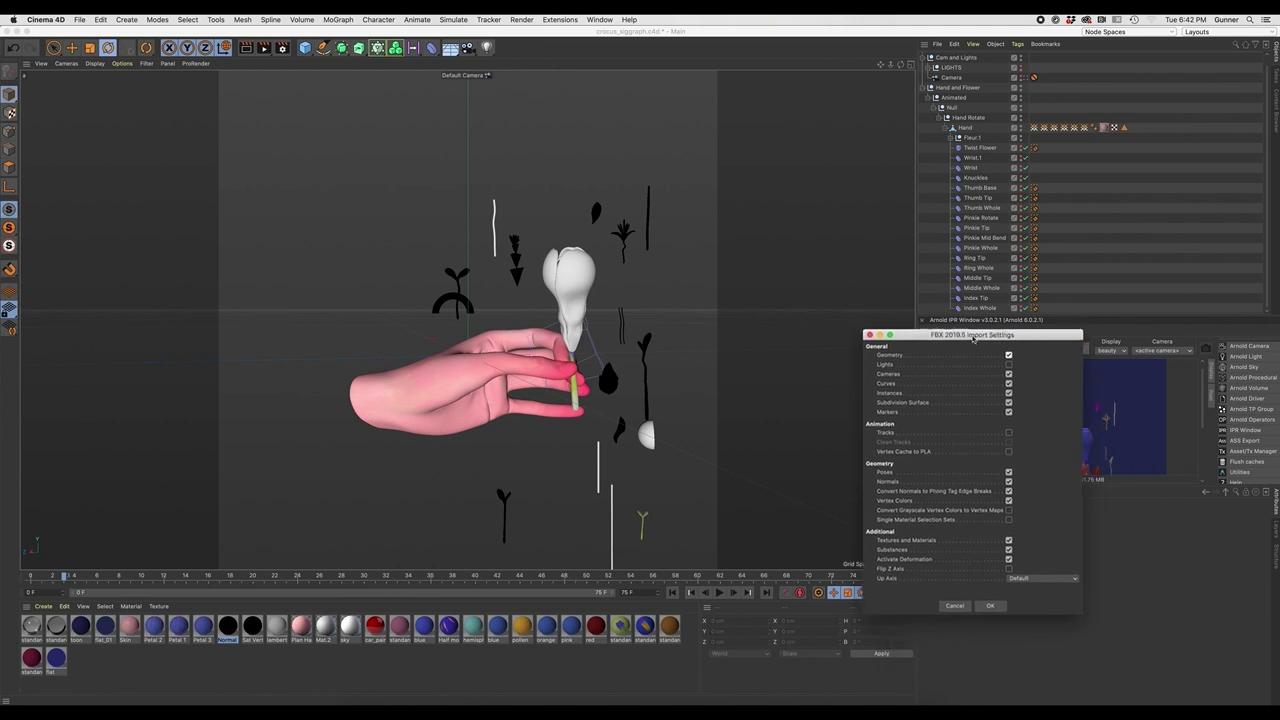
left_click(990, 605)
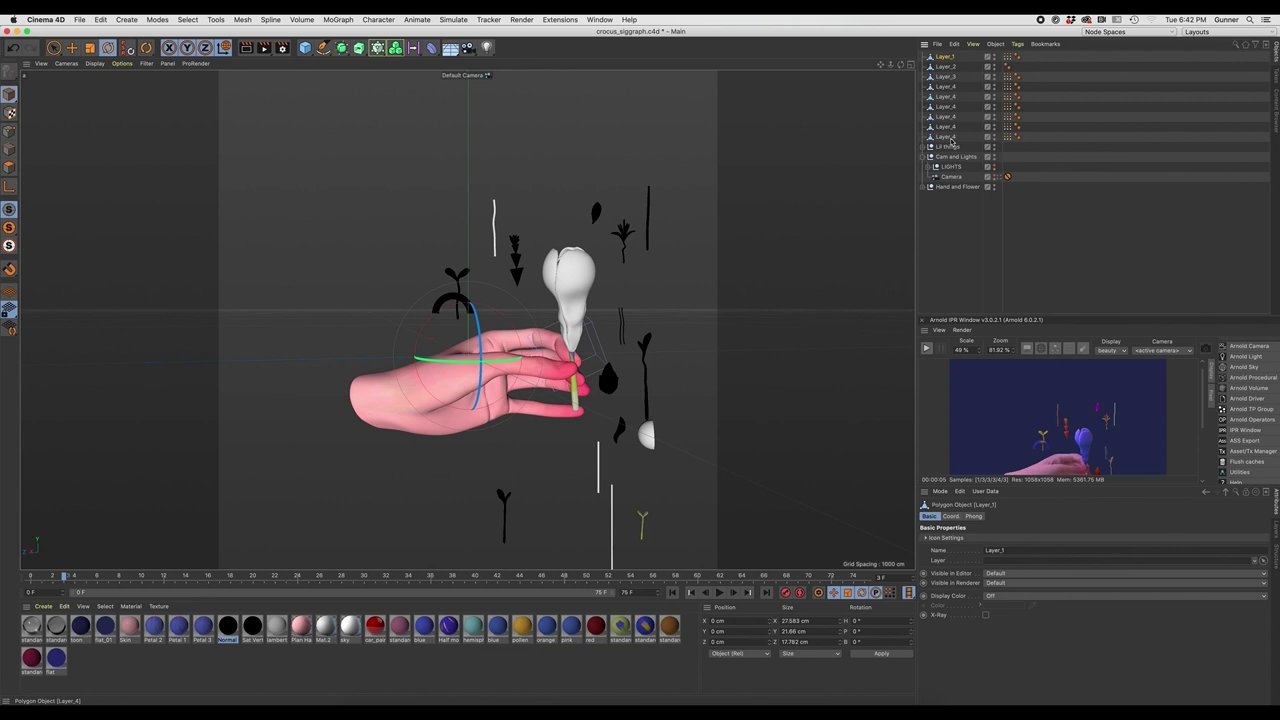
Inspect the imported layers and delete the empty Layer_2 object
left_click(947, 77)
left_click(946, 86)
left_click(945, 67)
key("Delete")
Group all the imported layer objects under a null named 'New hand'
left_click(1005, 57)
left_click(945, 57)
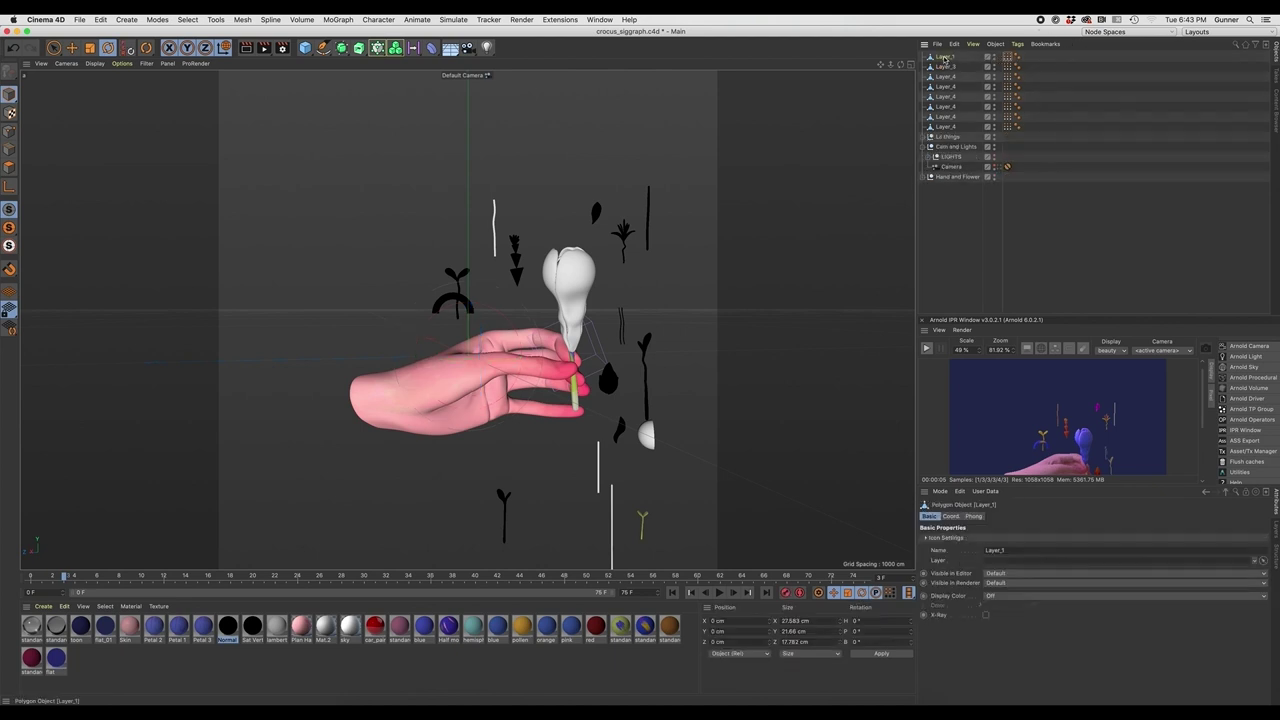
left_click(946, 127, "shift")
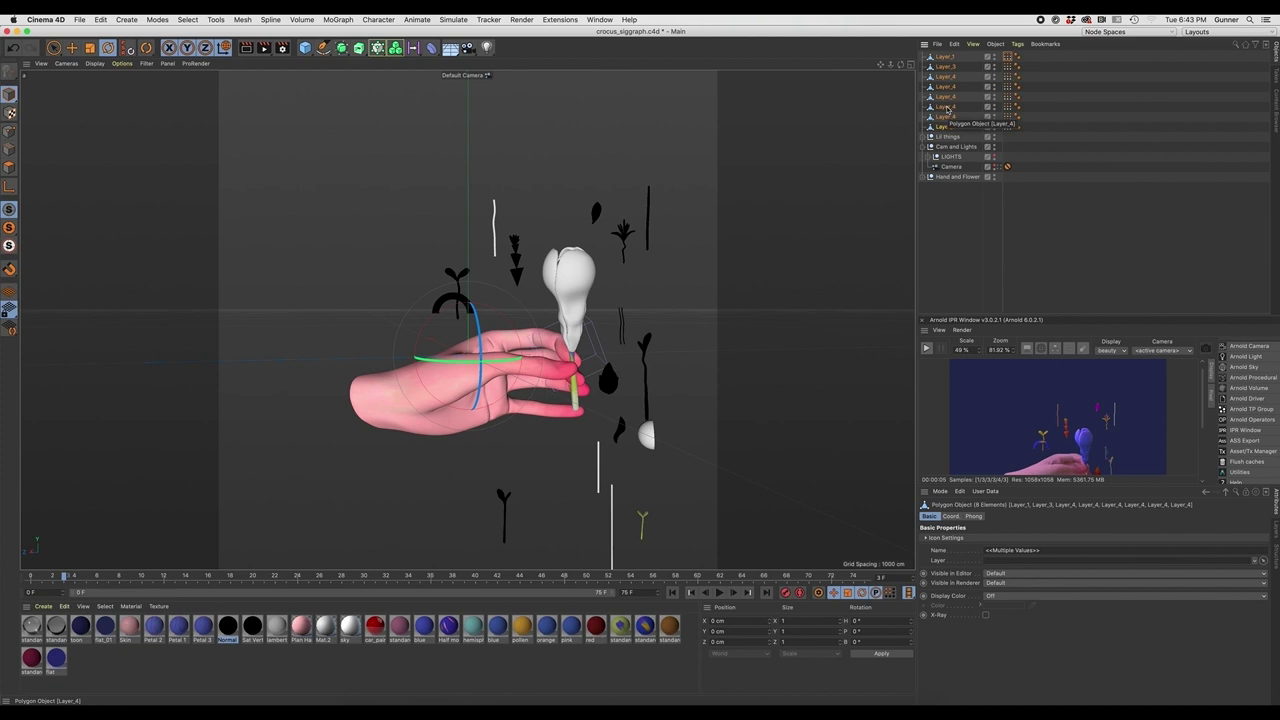
key("alt+g")
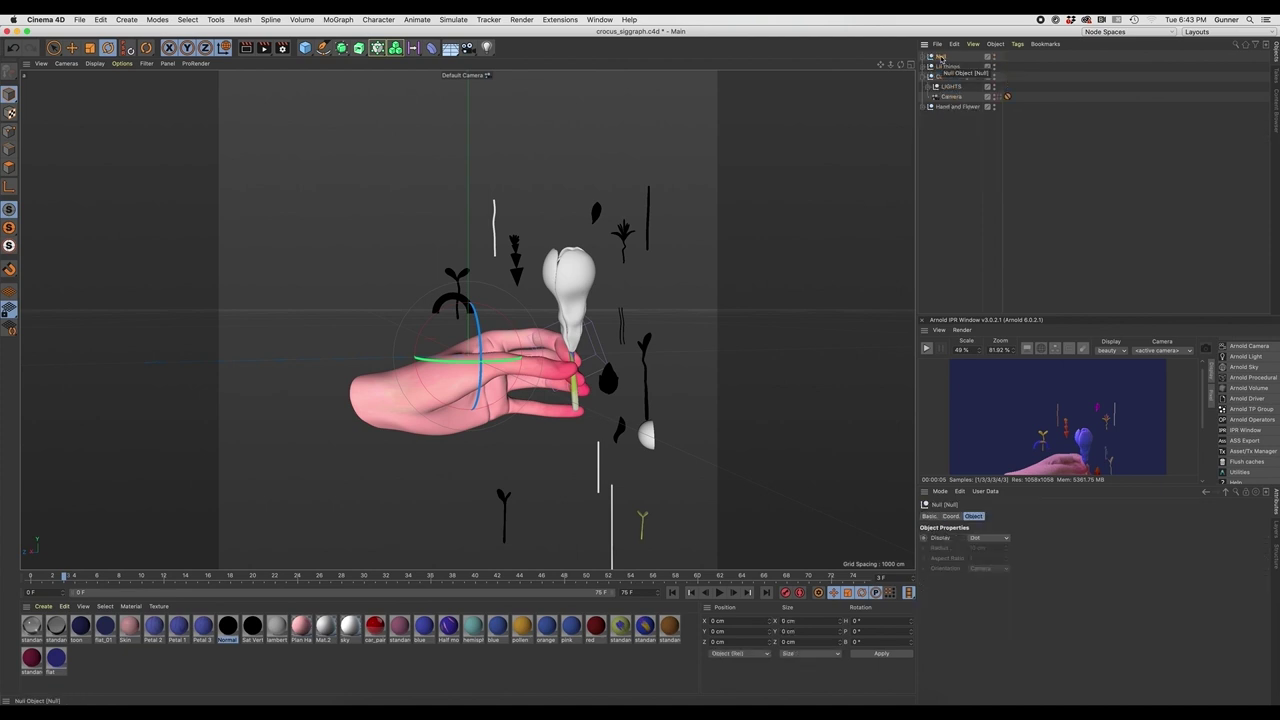
double_click(941, 57)
type("New hand")
key("Return")
Reset New hand's position and rotation to zero, keeping it at the top level
left_click(930, 106, "ctrl")
left_click_drag(948, 58, 962, 142)
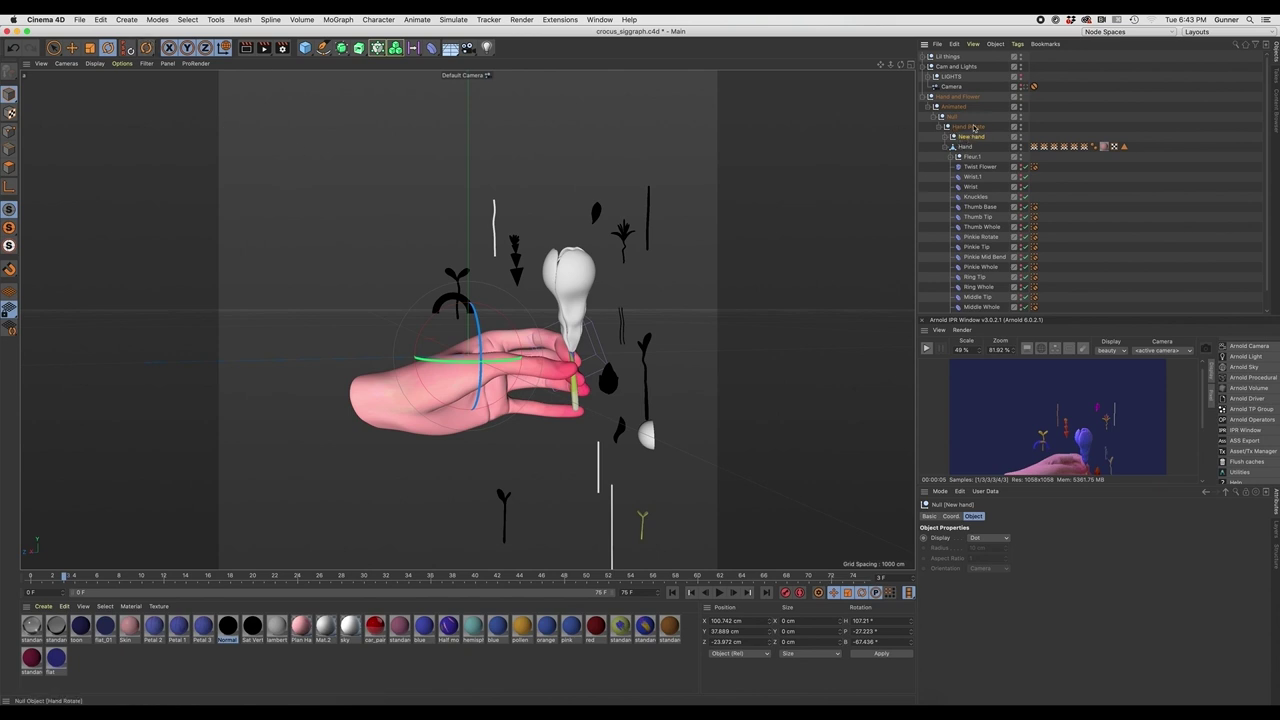
left_click(128, 49)
key("r")
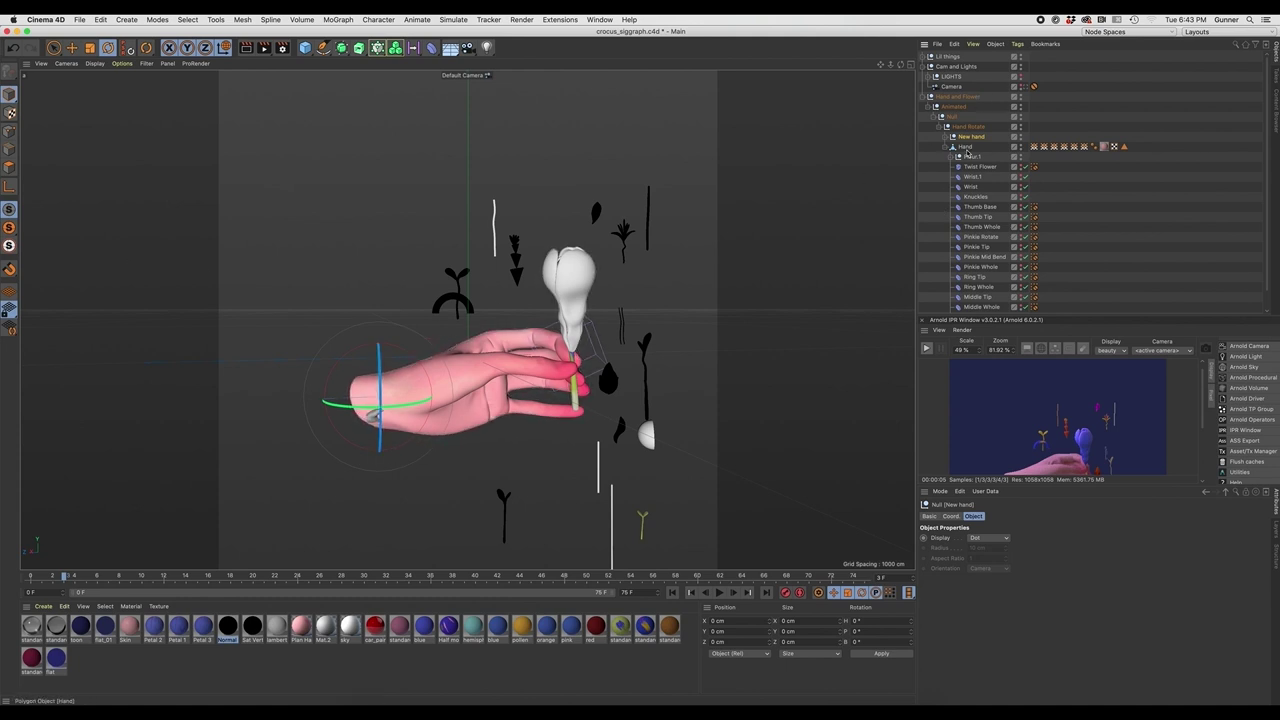
left_click_drag(968, 139, 942, 65)
Scale the grey hand up to hand size, tilt it, and raise it above the pink hand
key("t")
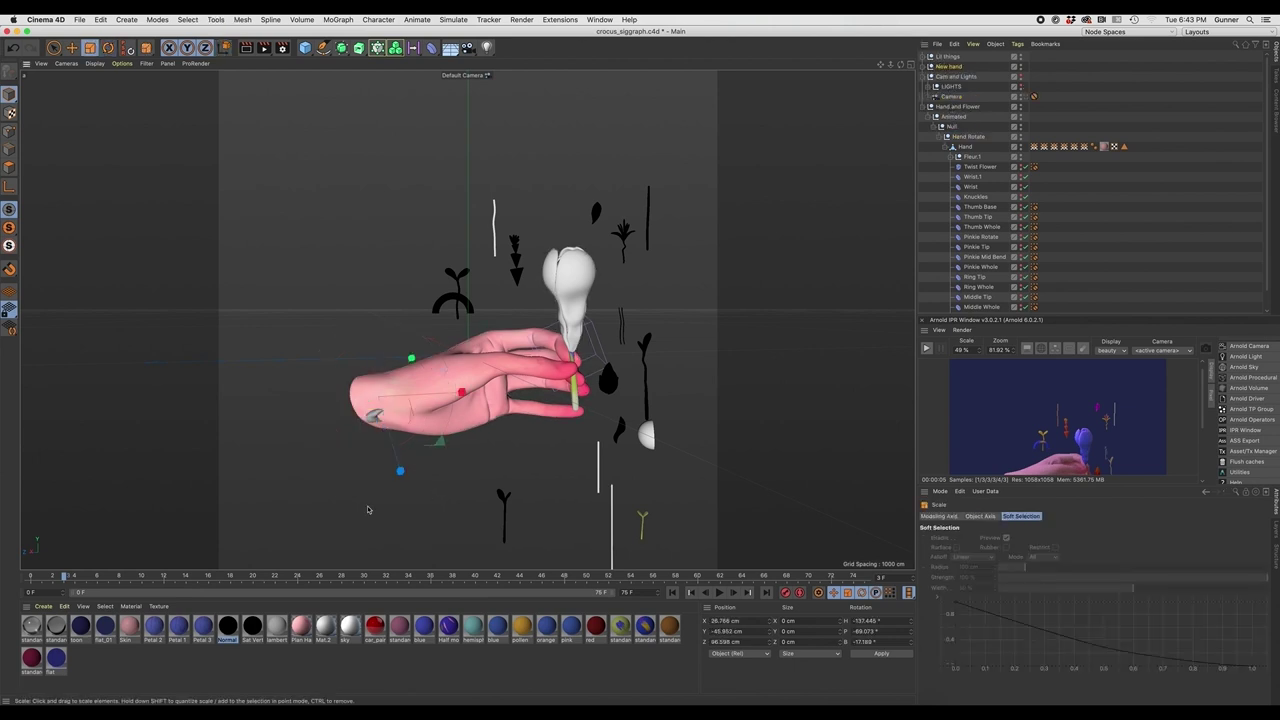
left_click_drag(282, 400, 70, 404)
left_click_drag(335, 499, 270, 460)
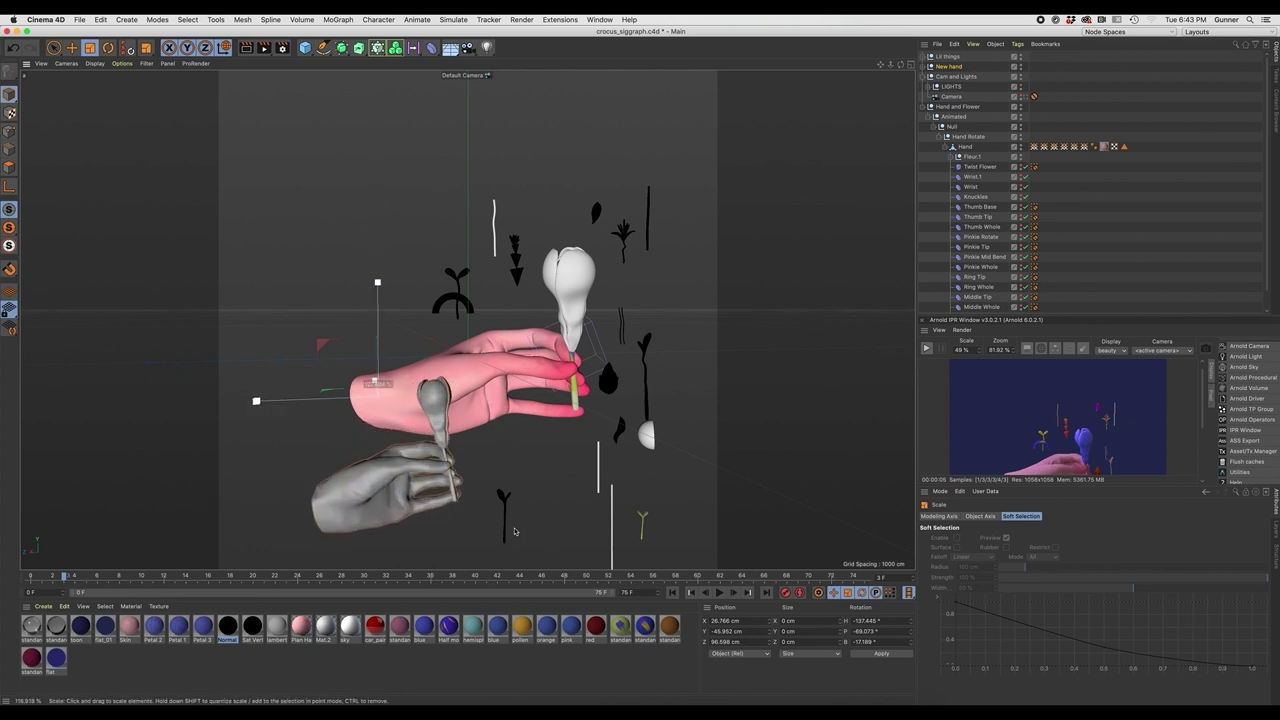
key("e")
left_click_drag(395, 406, 375, 231)
key("r")
key("e")
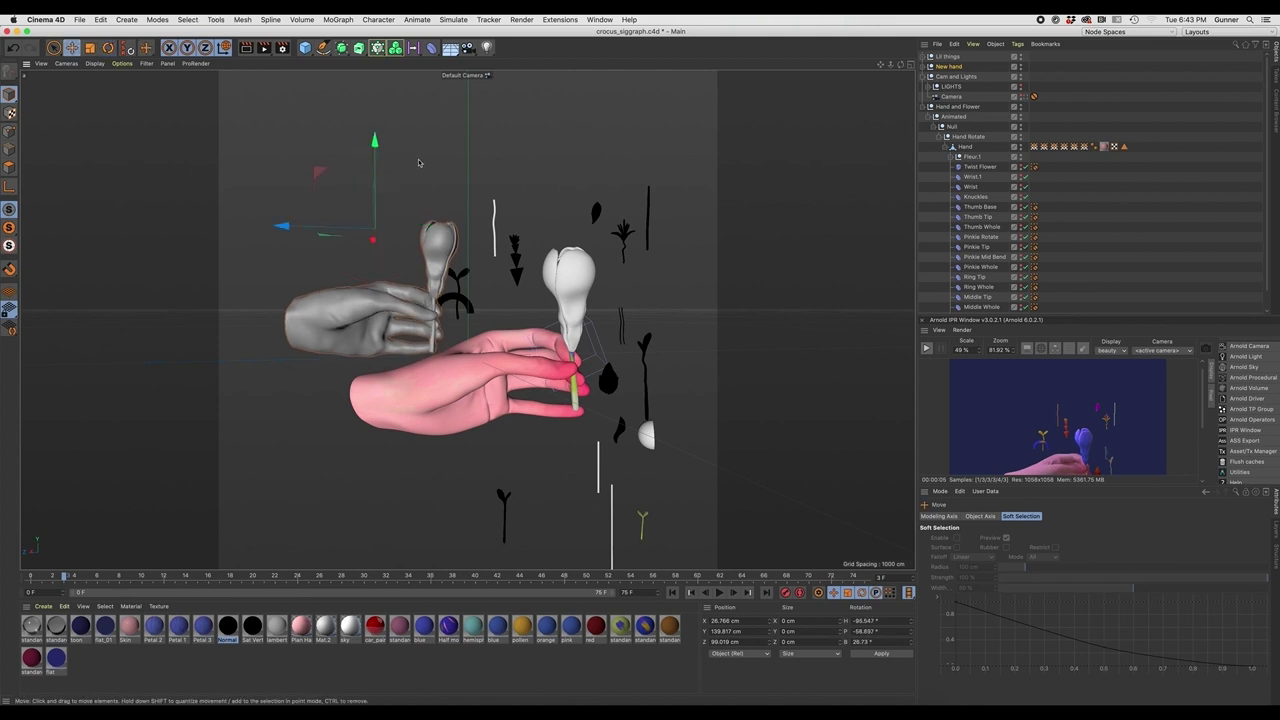
left_click_drag(326, 170, 325, 148)
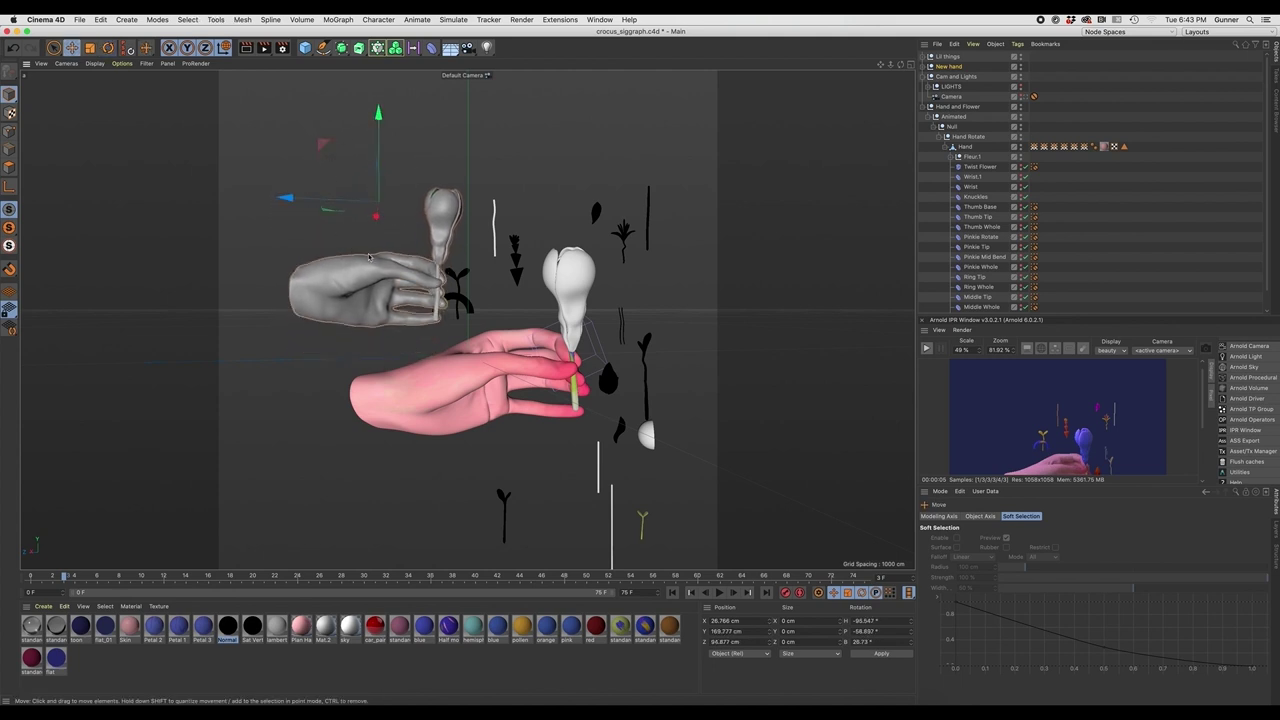
Group Layer_3 through the last layer under a new null inside New hand
left_click(924, 67)
left_click(924, 67)
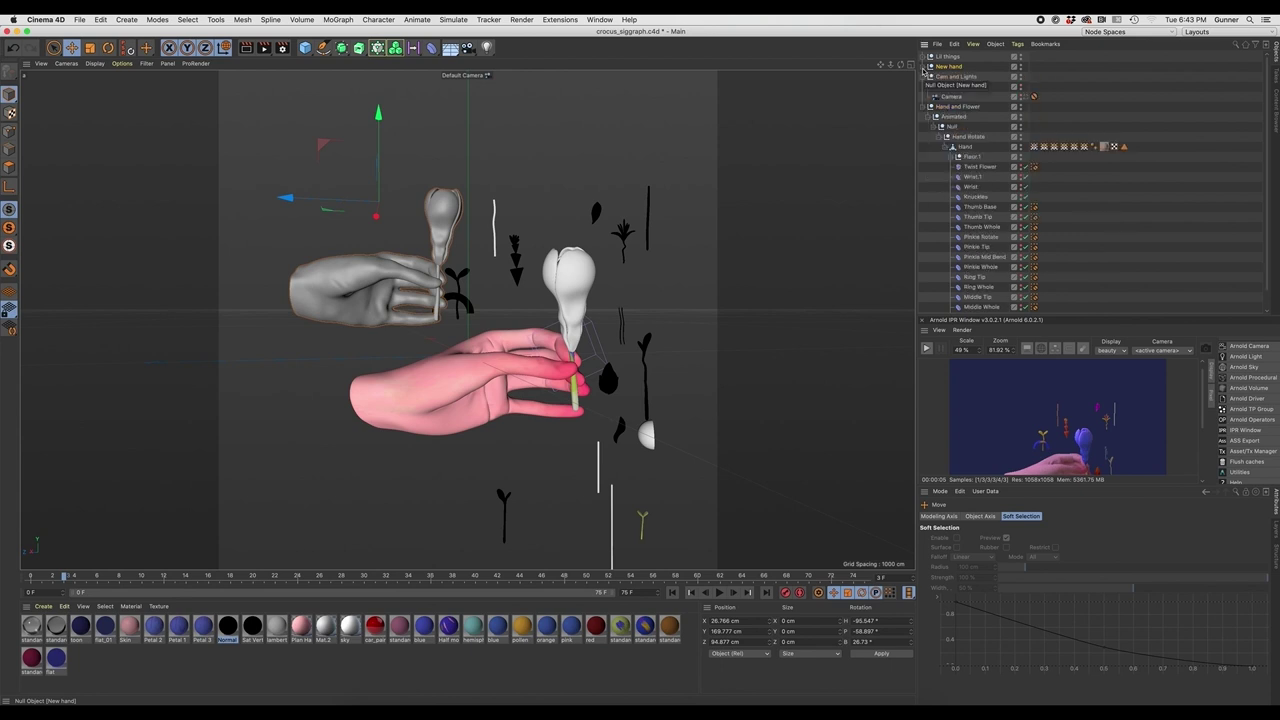
left_click(925, 68)
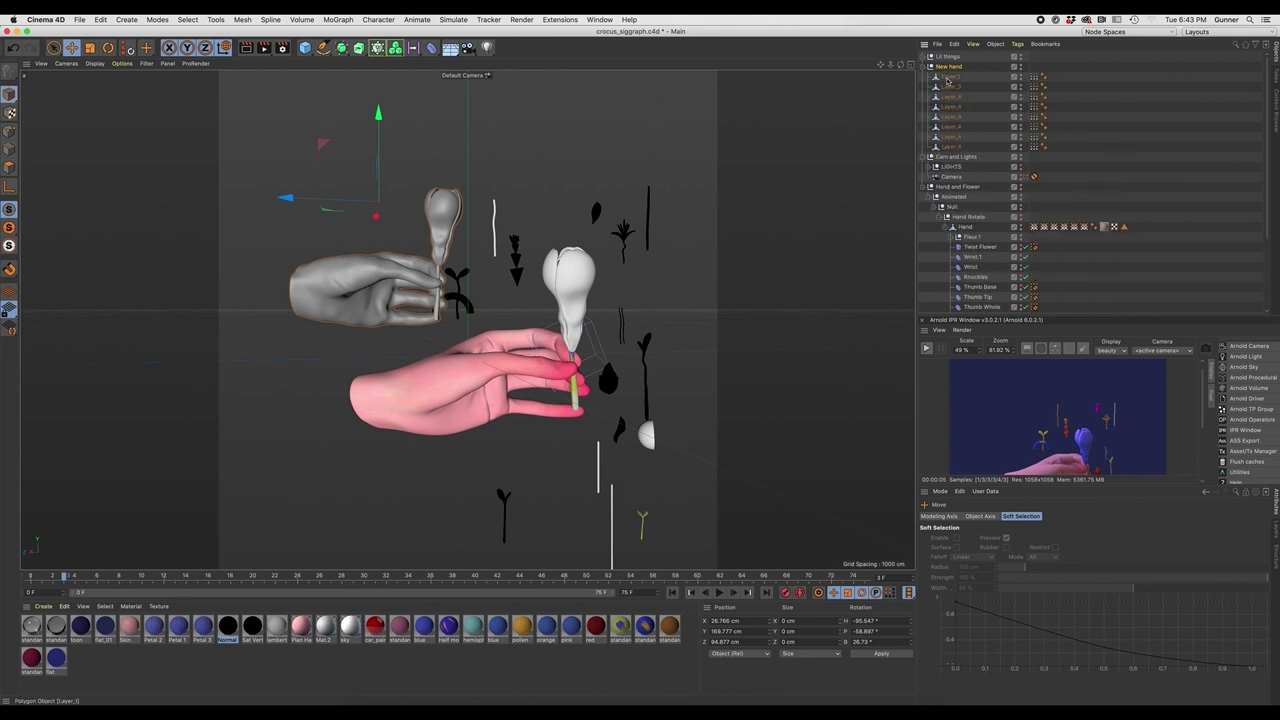
left_click(948, 78)
left_click(950, 87)
left_click(952, 147, "shift")
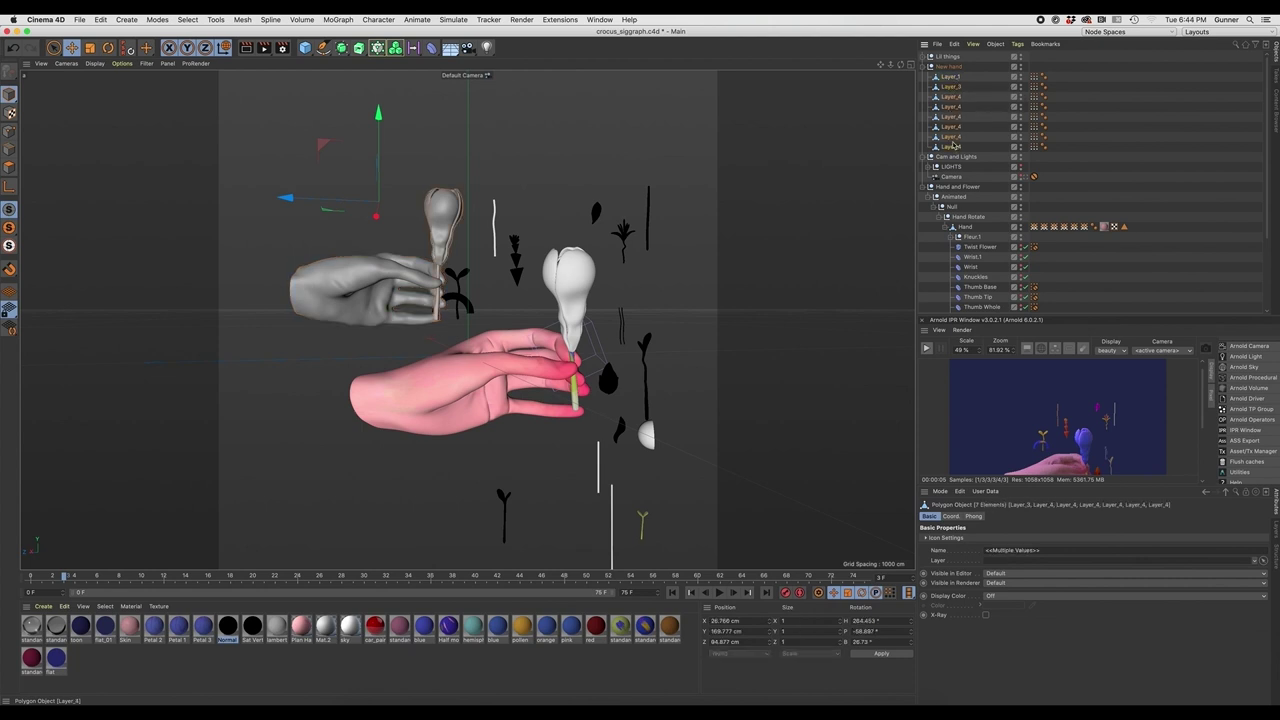
key("alt+g")
double_click(948, 87)
Name the flower group 'Flower', select the Hand mesh, and frame both hands
type("Flower")
key("Return")
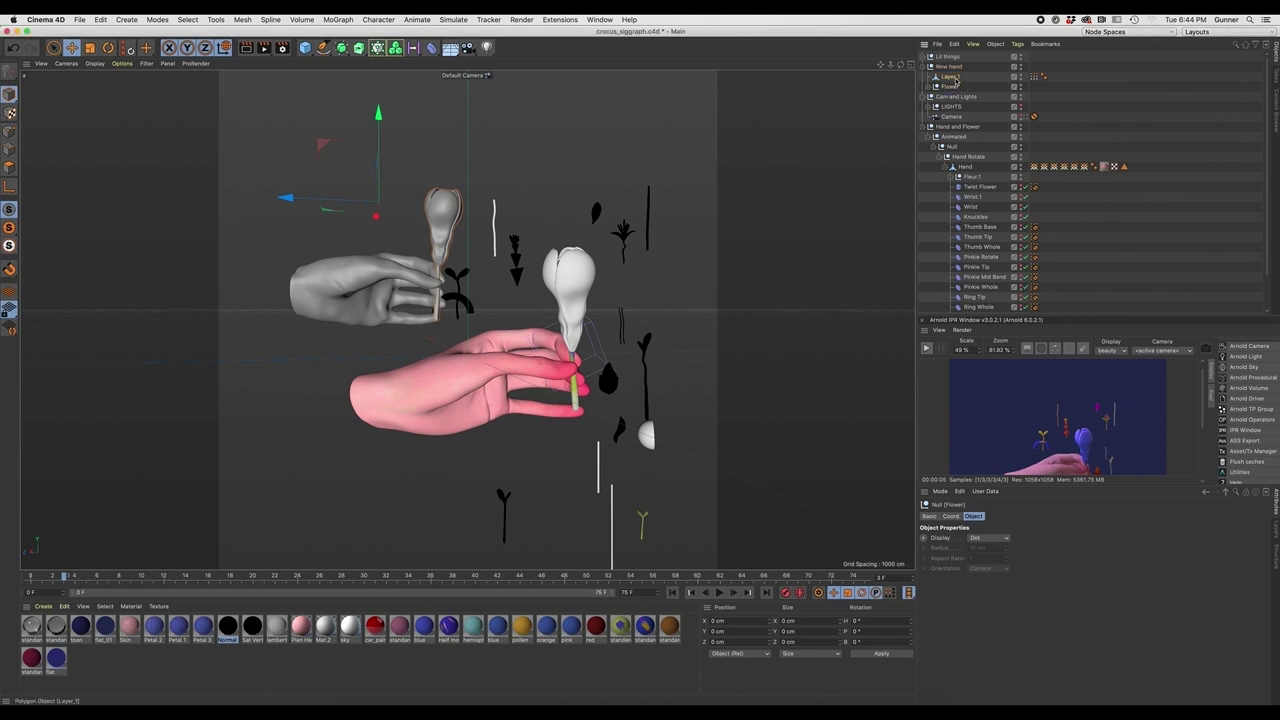
left_click(952, 78)
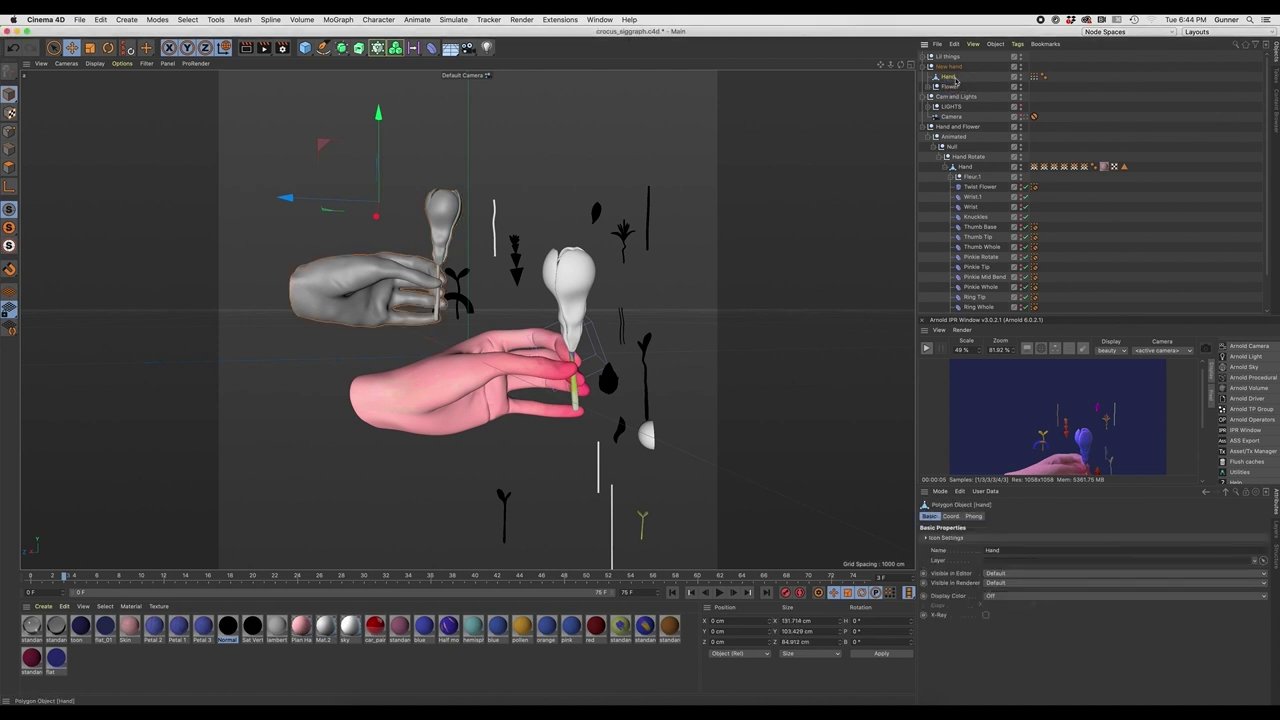
left_click_drag(430, 255, 395, 273, "alt")
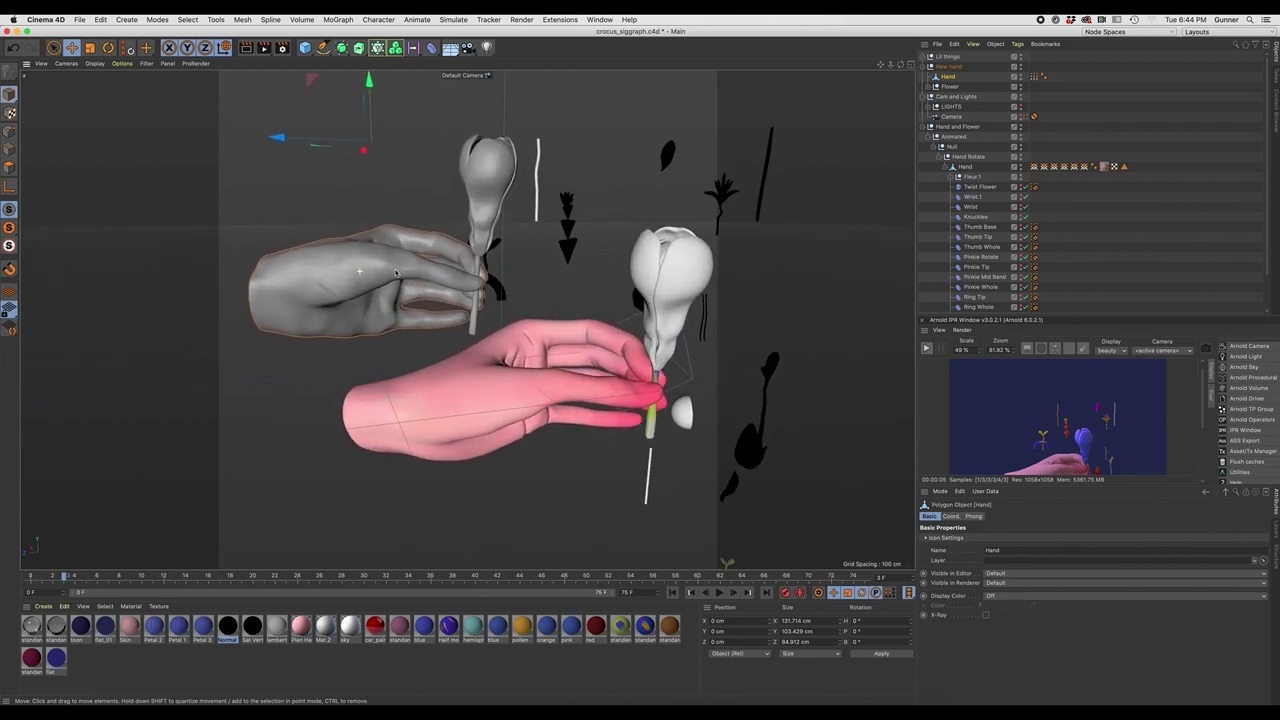
scroll(395, 273, "up", 5)
scroll(362, 310, "down", 8)
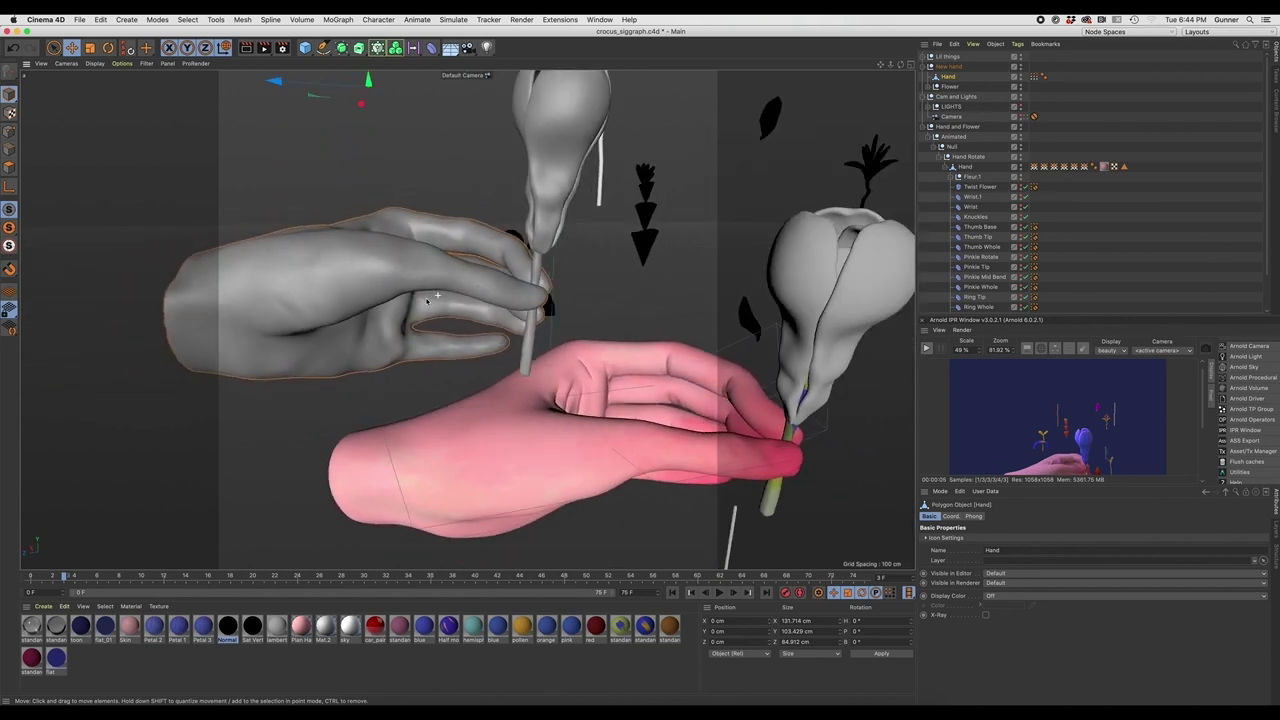
left_click_drag(405, 338, 430, 335, "alt")
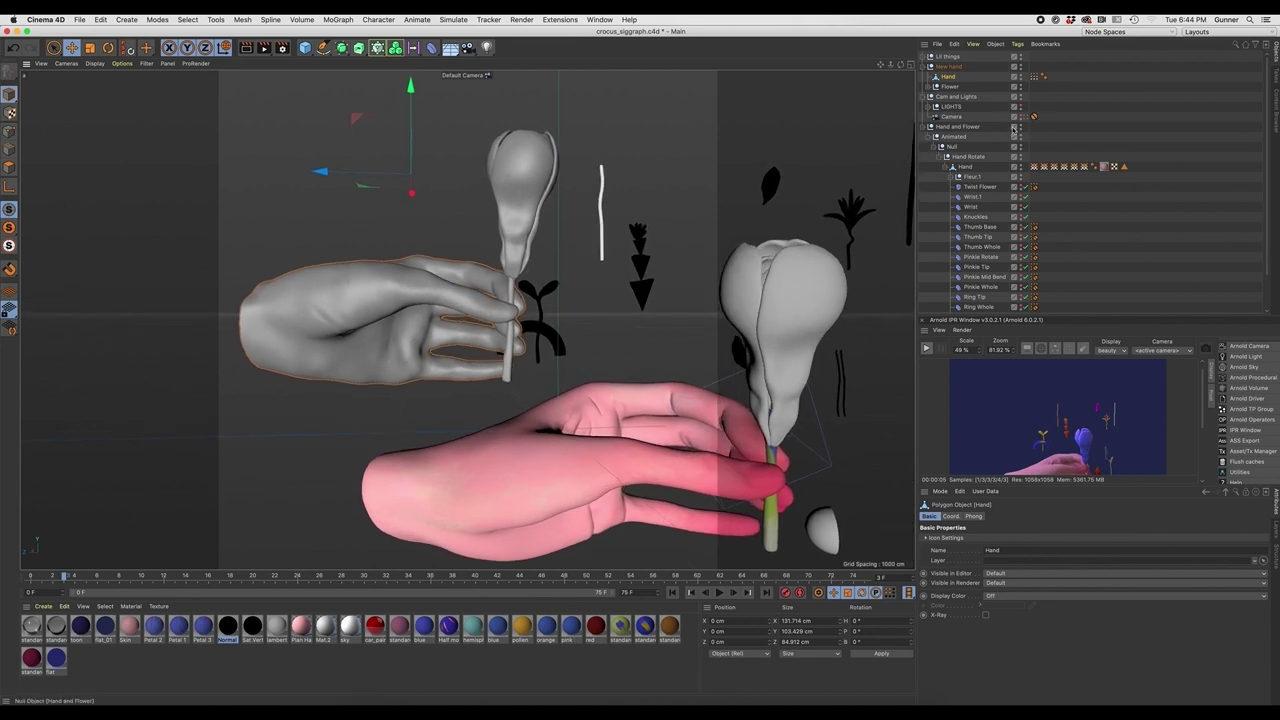
Hide the original hand and flower and show Gouraud Shading (Lines) on the Hand
left_click(1020, 128)
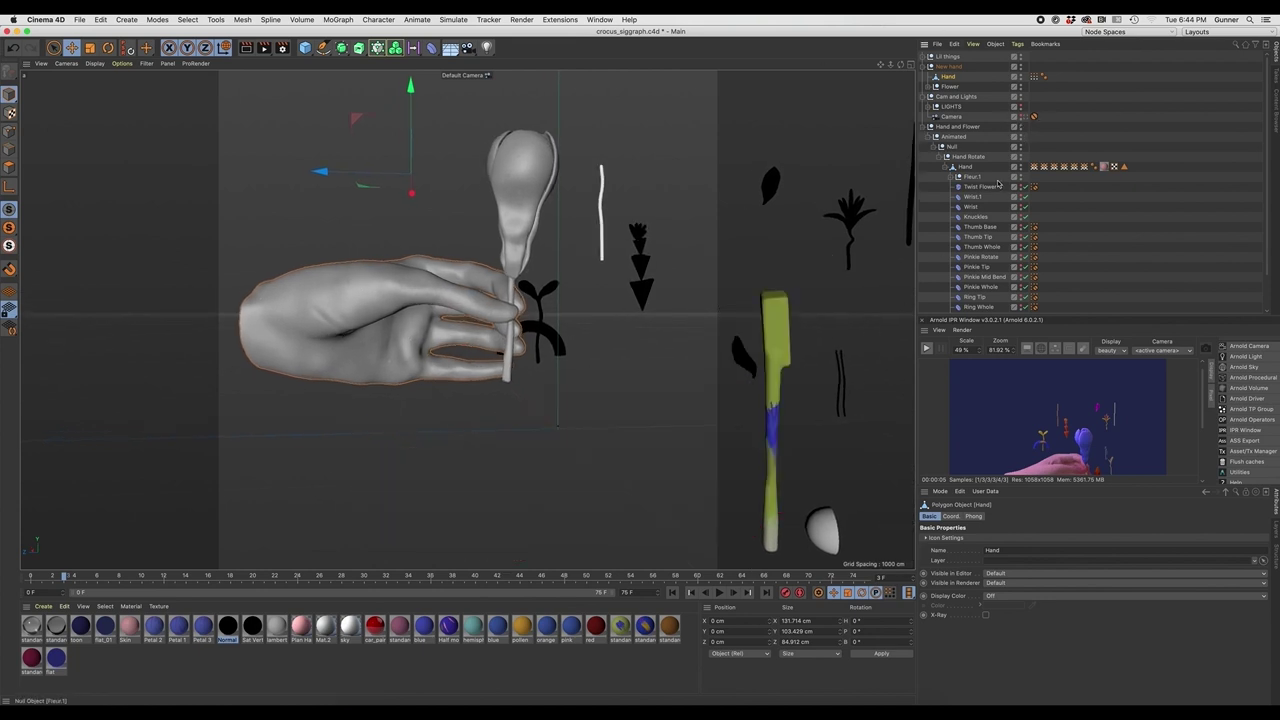
left_click(1020, 137)
left_click(95, 63)
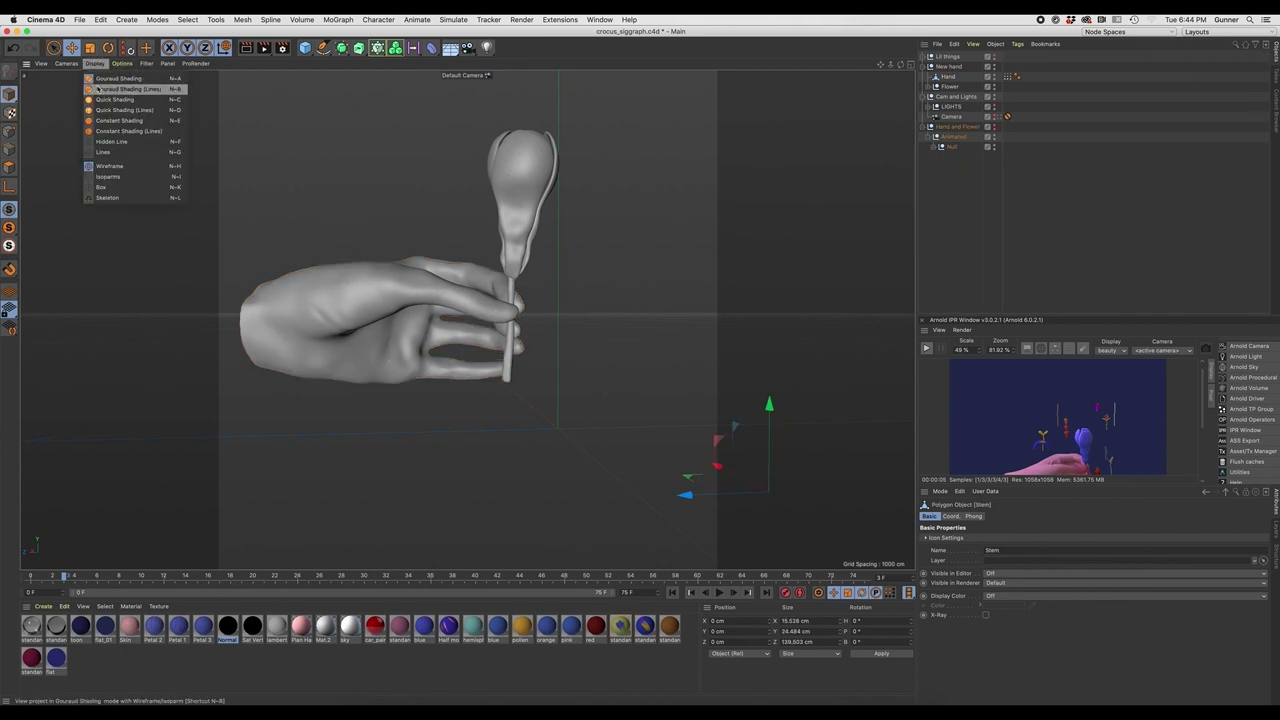
left_click(128, 89)
scroll(498, 355, "up", 2)
middle_click_drag(498, 355, 585, 414, "alt")
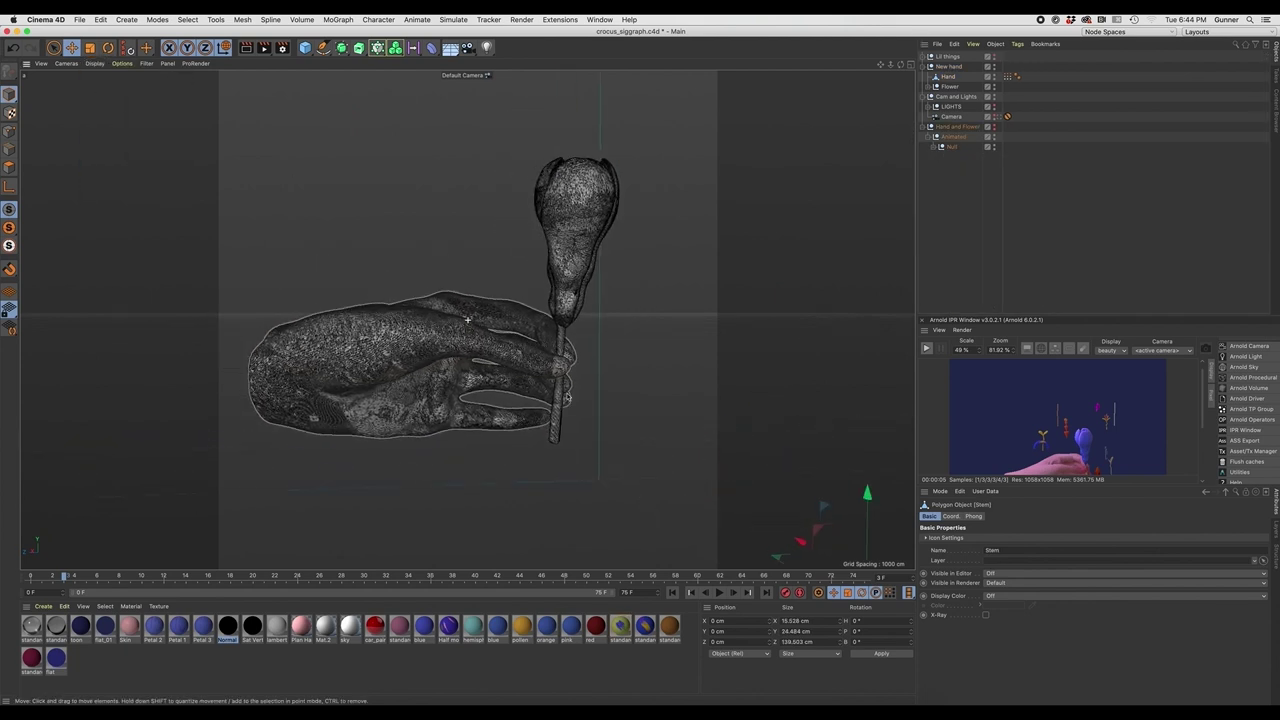
left_click(585, 414)
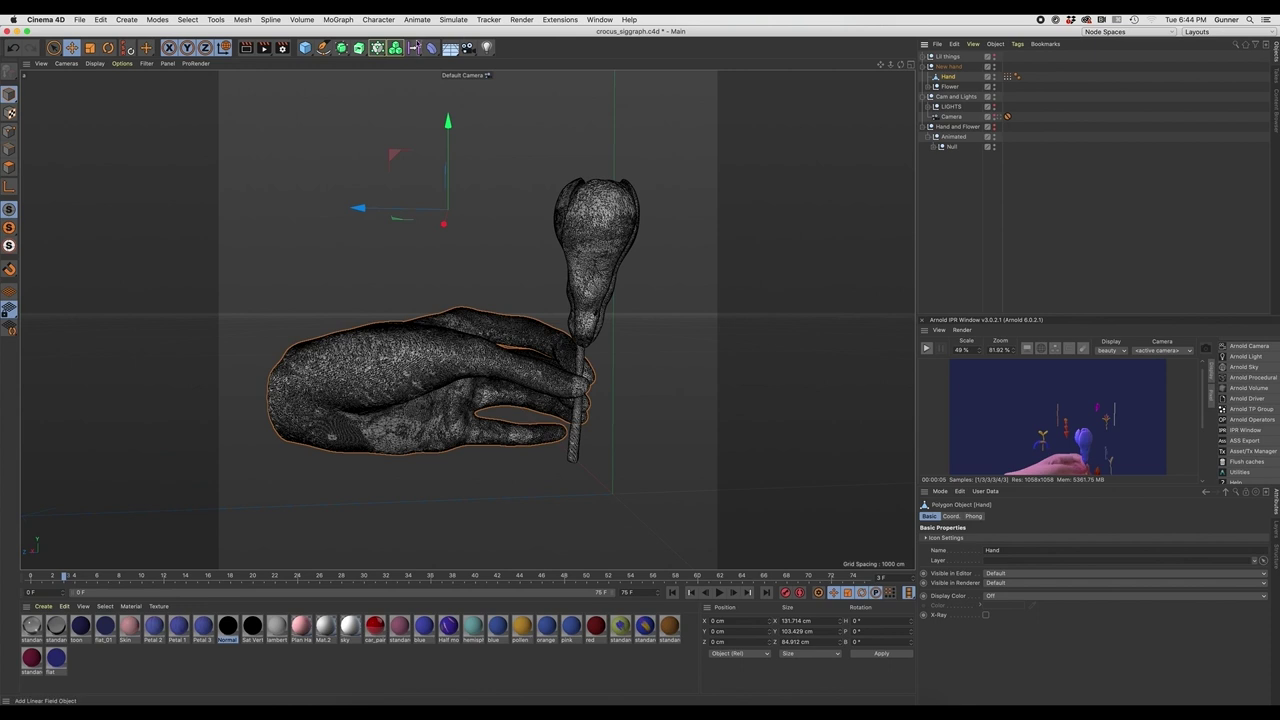
left_click(560, 19)
Run Quad Remesher with a 10000-quad target, producing the 10899-polygon Retopo_Hand
left_click(586, 197)
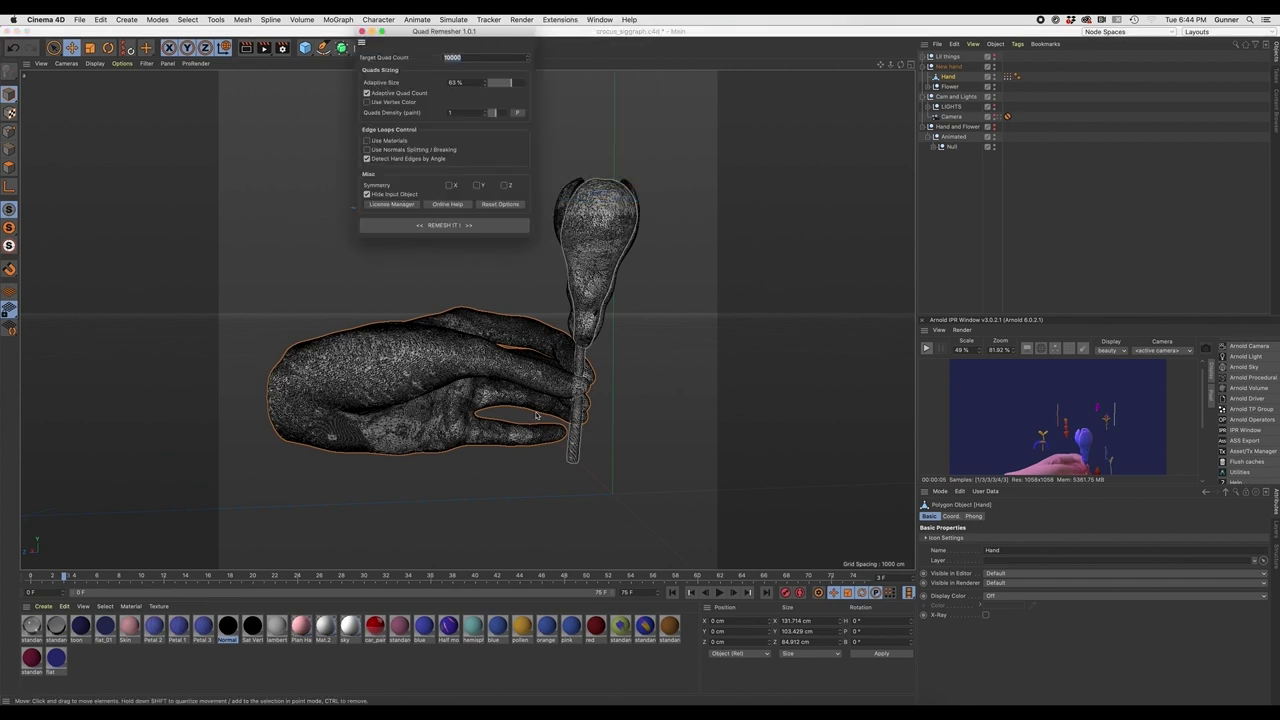
left_click(9, 167)
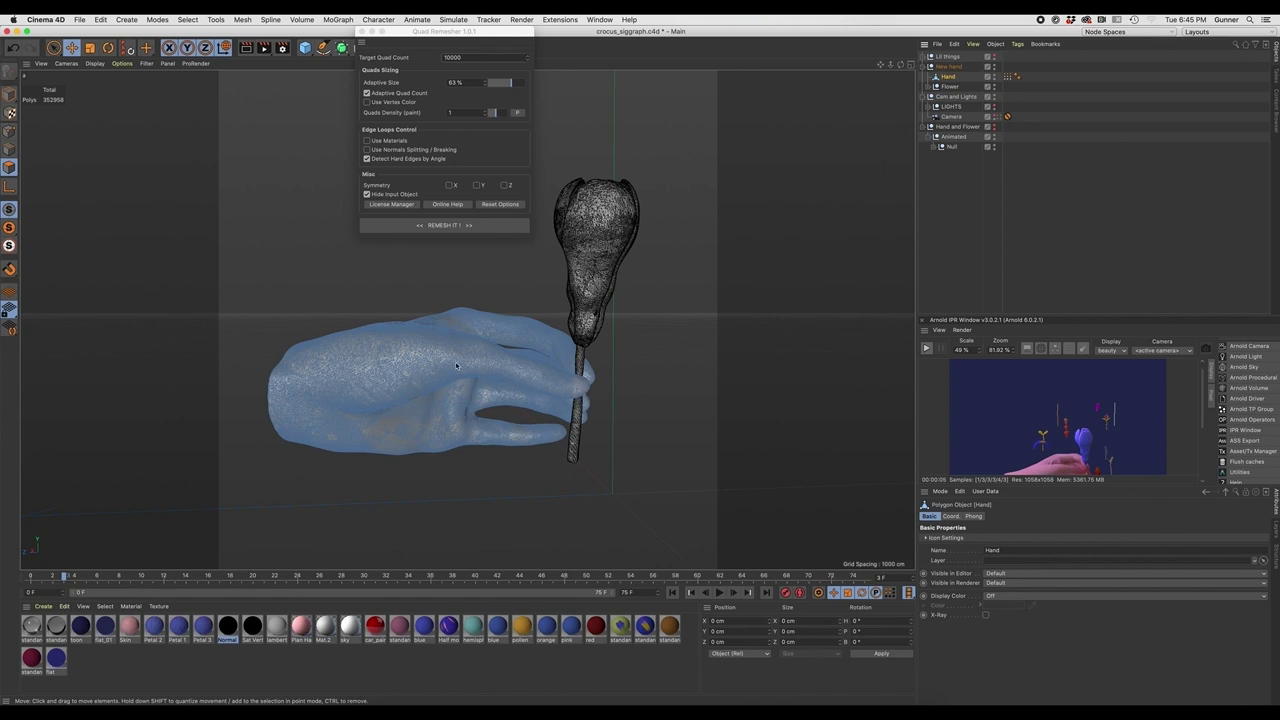
left_click(437, 226)
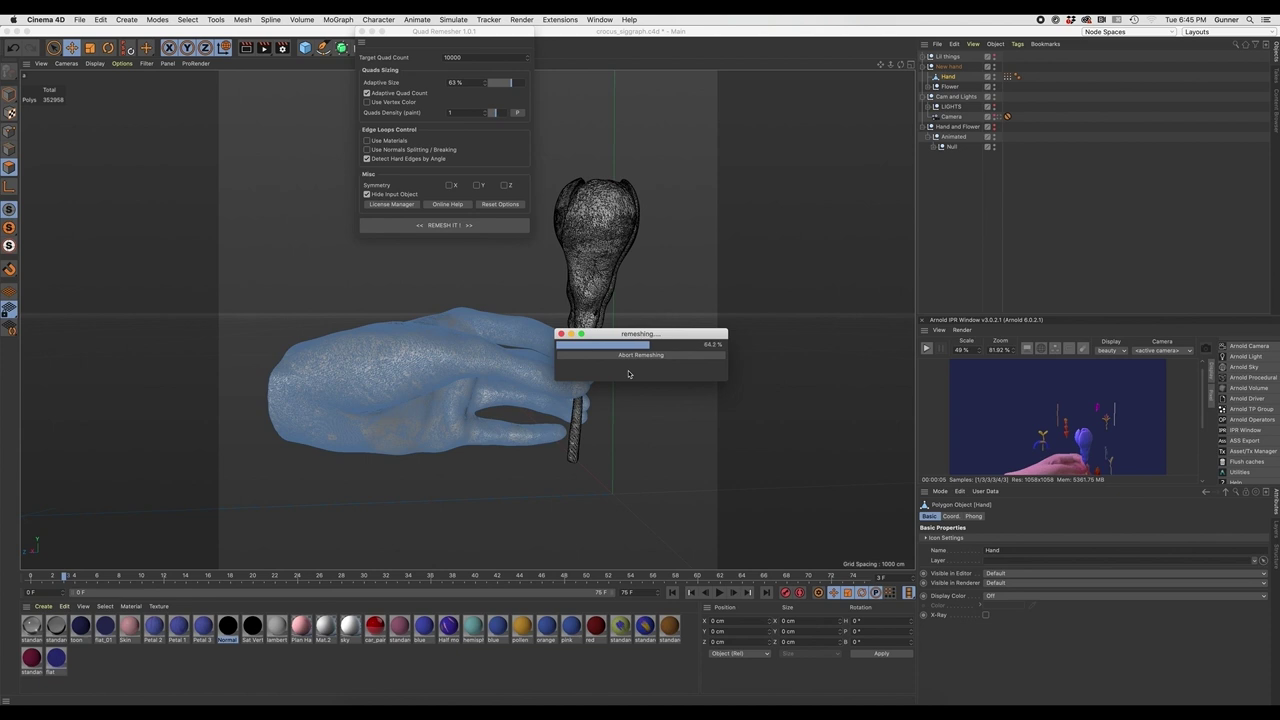
left_click(361, 31)
left_click_drag(519, 357, 556, 380, "alt")
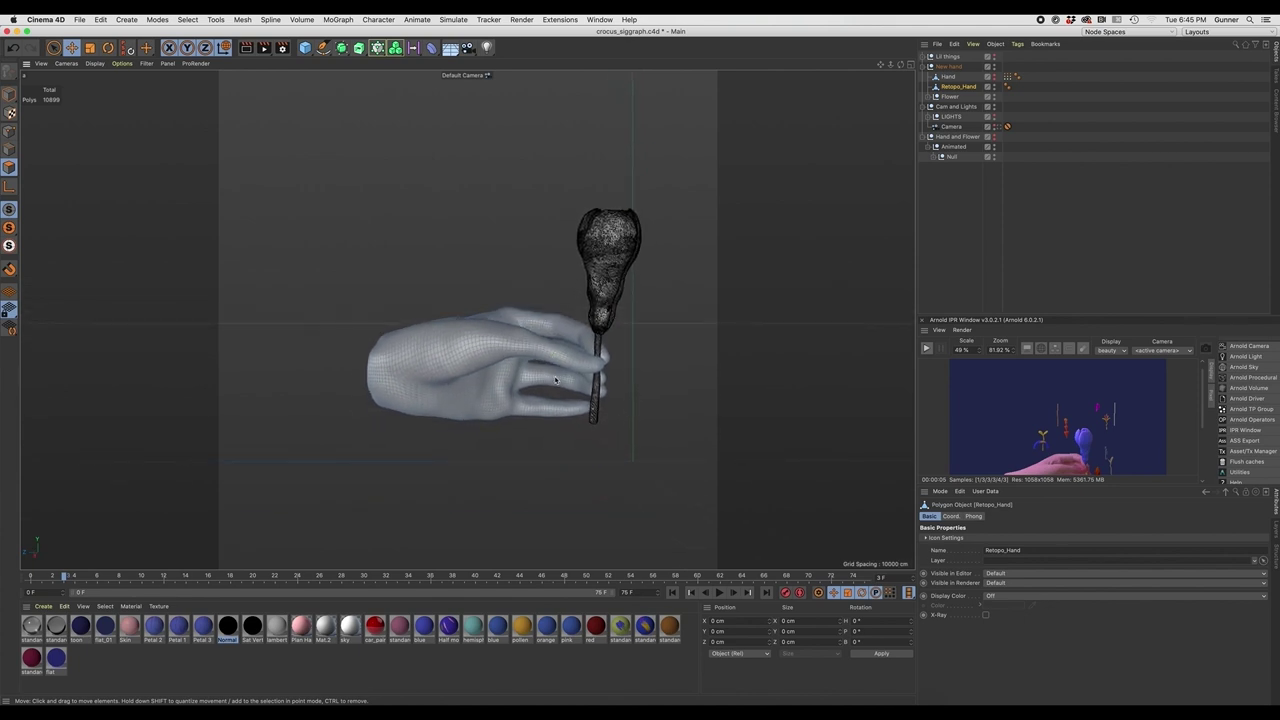
Tear off the Mesh > Sculpt commands as a floating palette
left_click(215, 20)
mouse_move(242, 20)
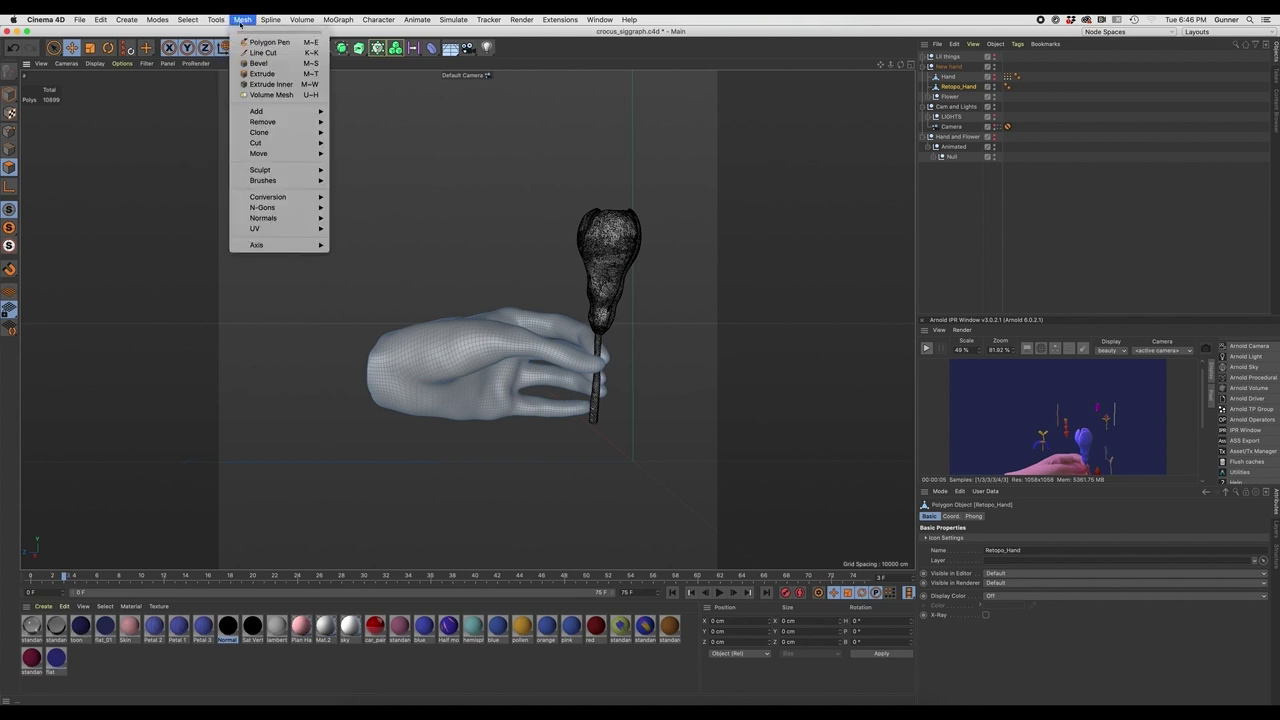
mouse_move(290, 172)
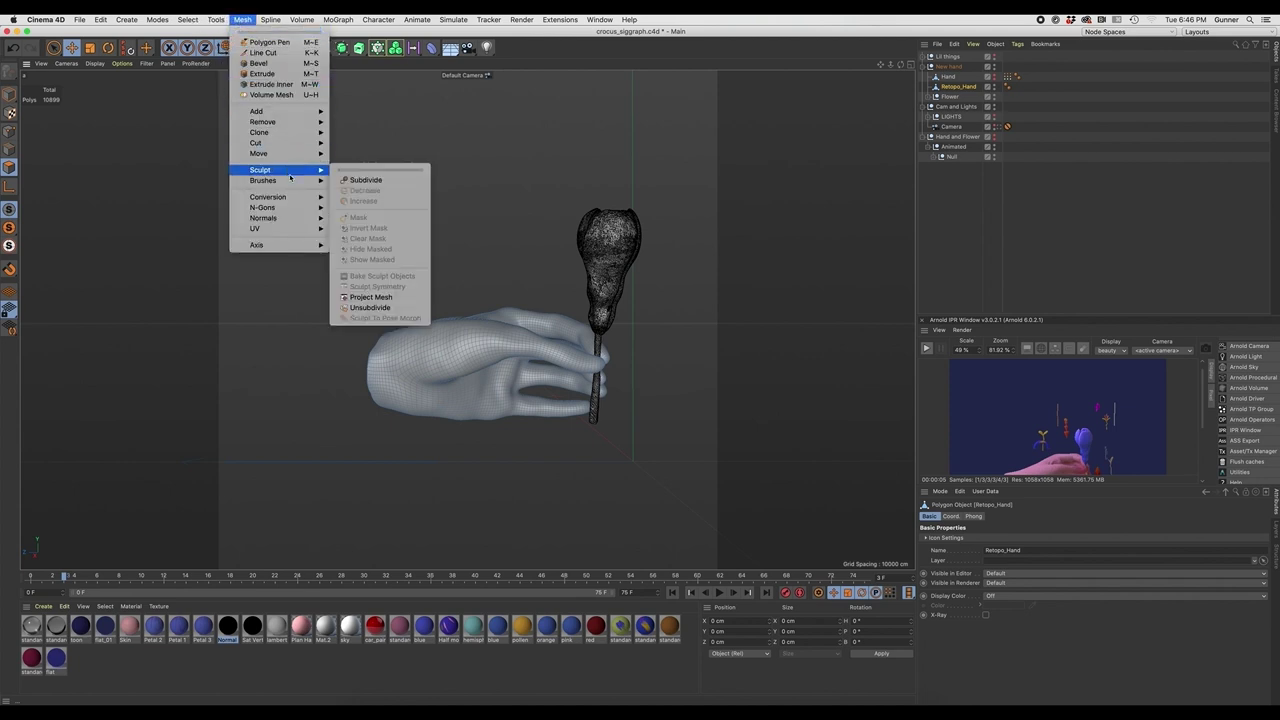
left_click(355, 169)
mouse_move(375, 172)
left_mouse_down()
mouse_move(65, 168)
mouse_move(81, 168)
left_mouse_up()
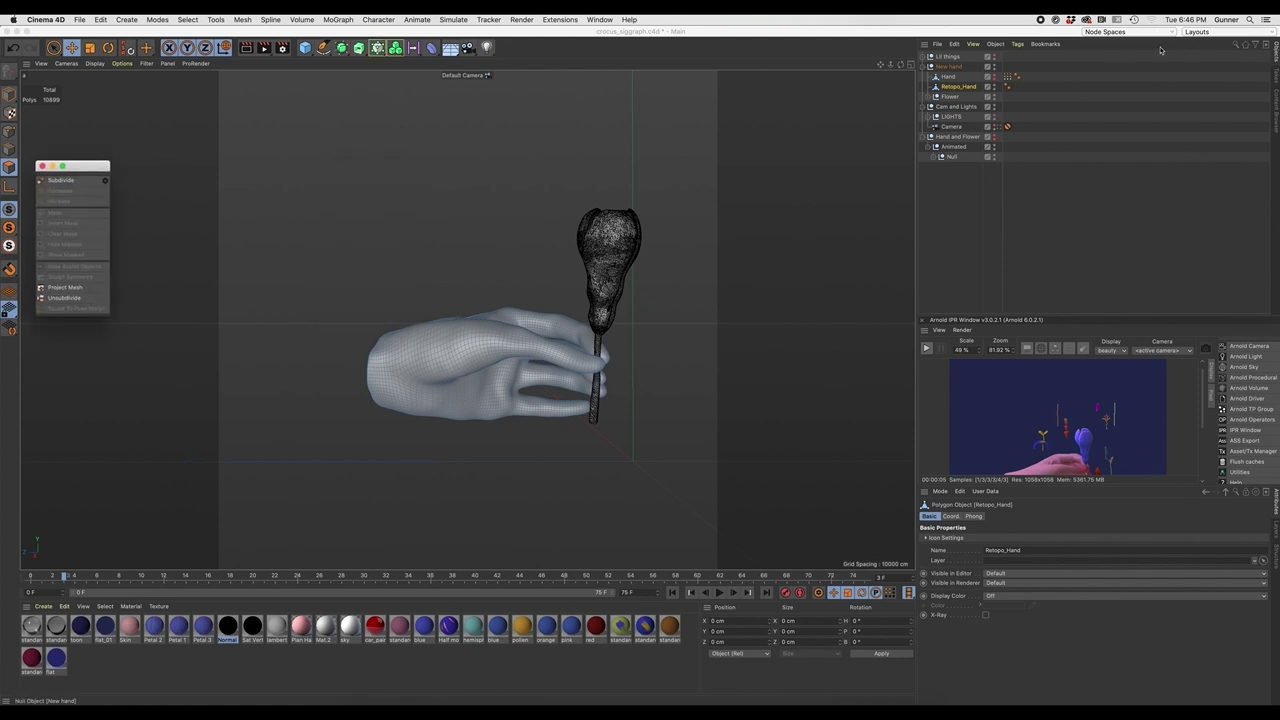
left_click(1213, 32)
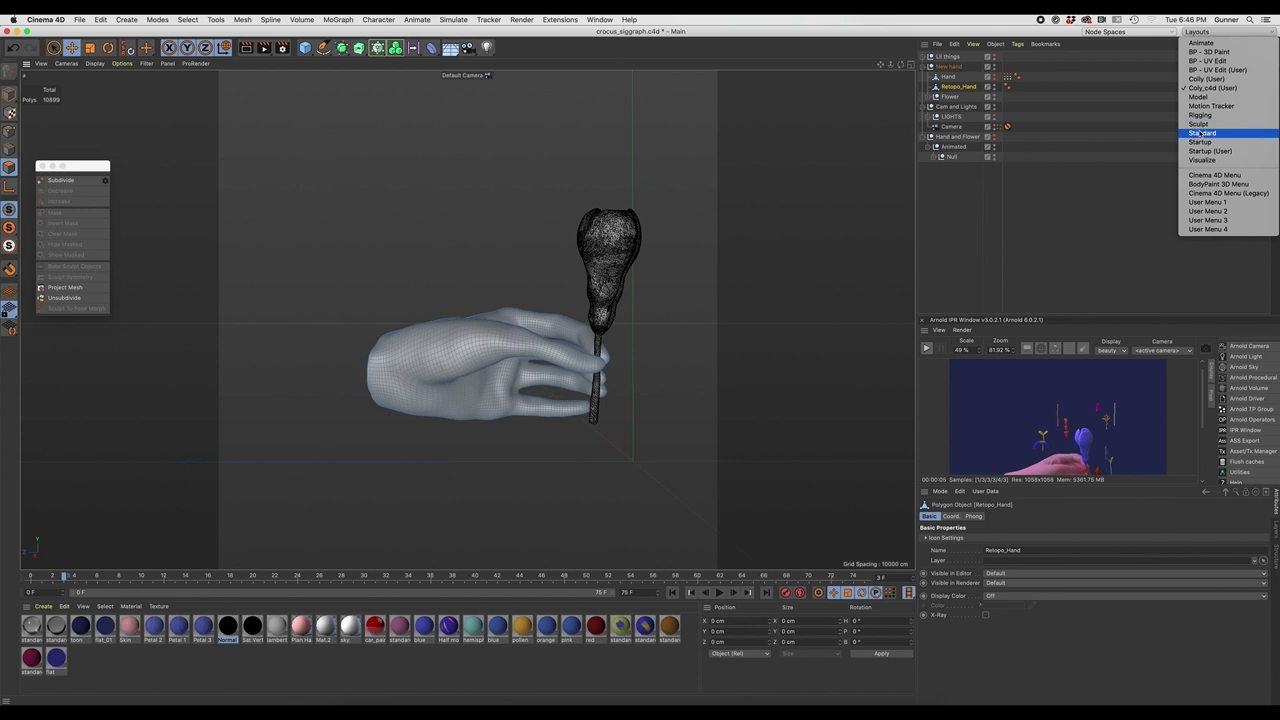
key("Escape")
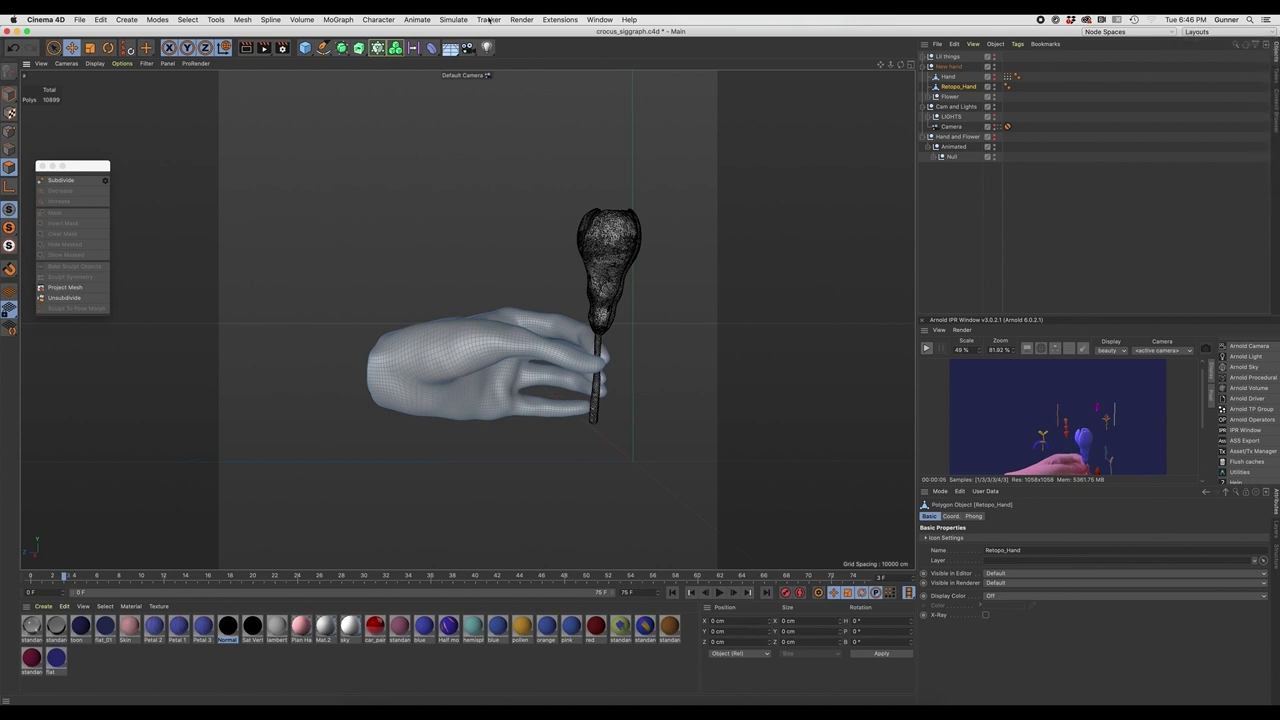
Float the Brushes palette too, and subdivide Retopo_Hand to level 2
left_click(250, 19)
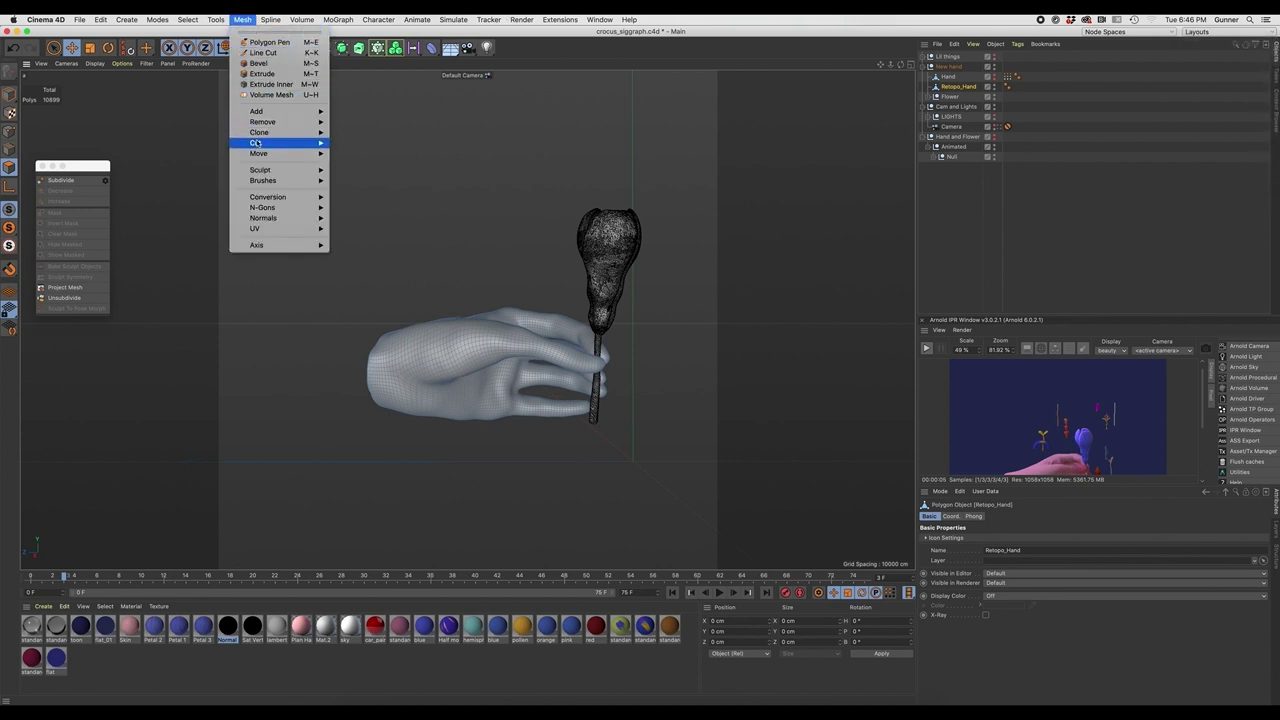
mouse_move(263, 185)
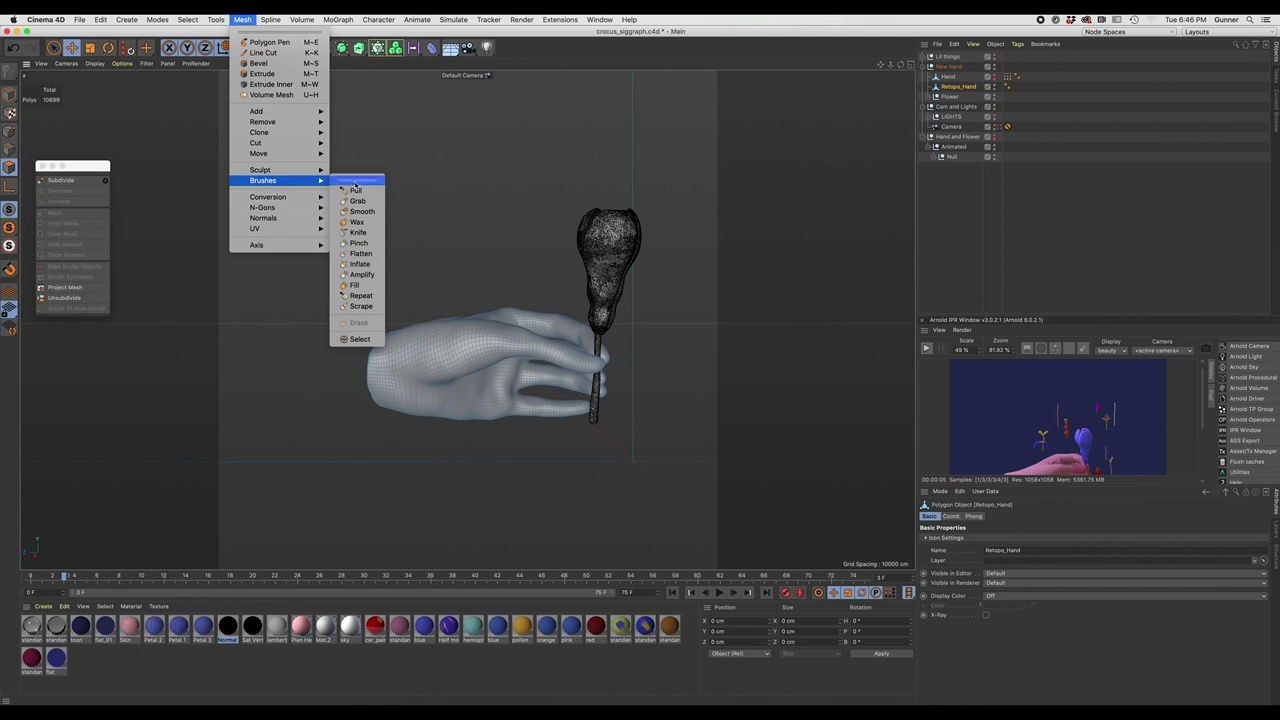
left_click(355, 181)
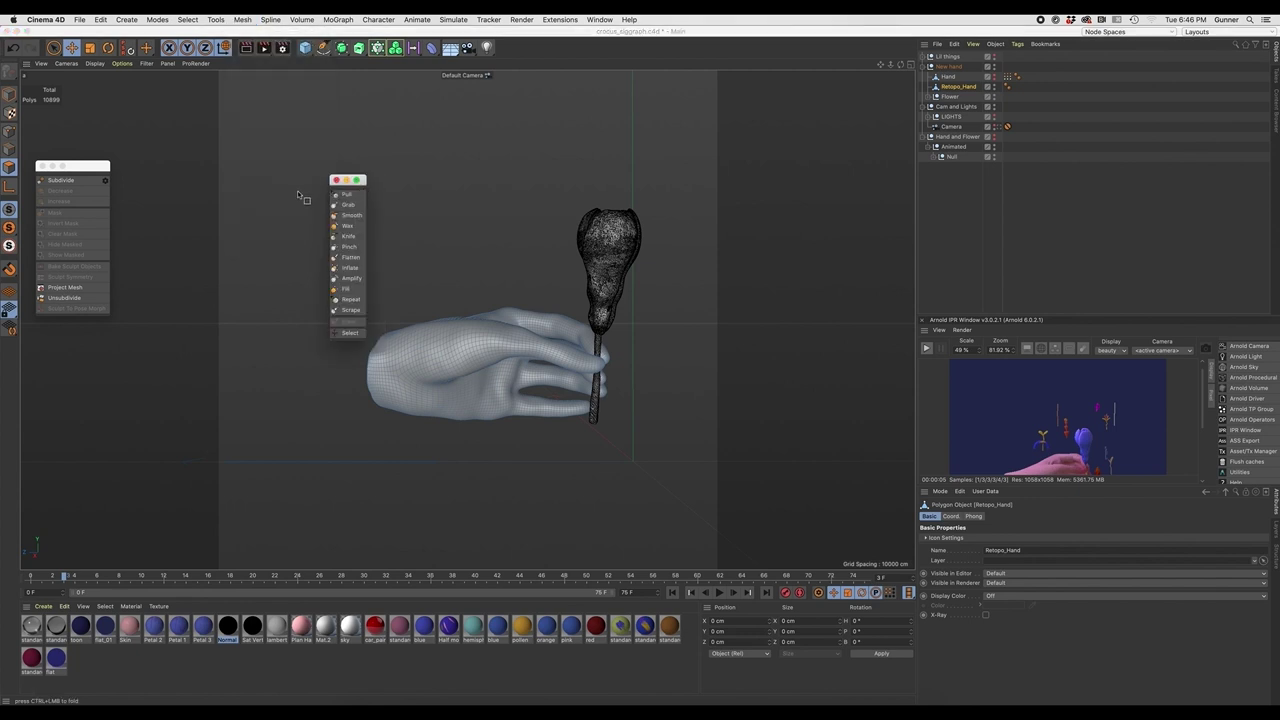
left_click_drag(345, 181, 129, 169)
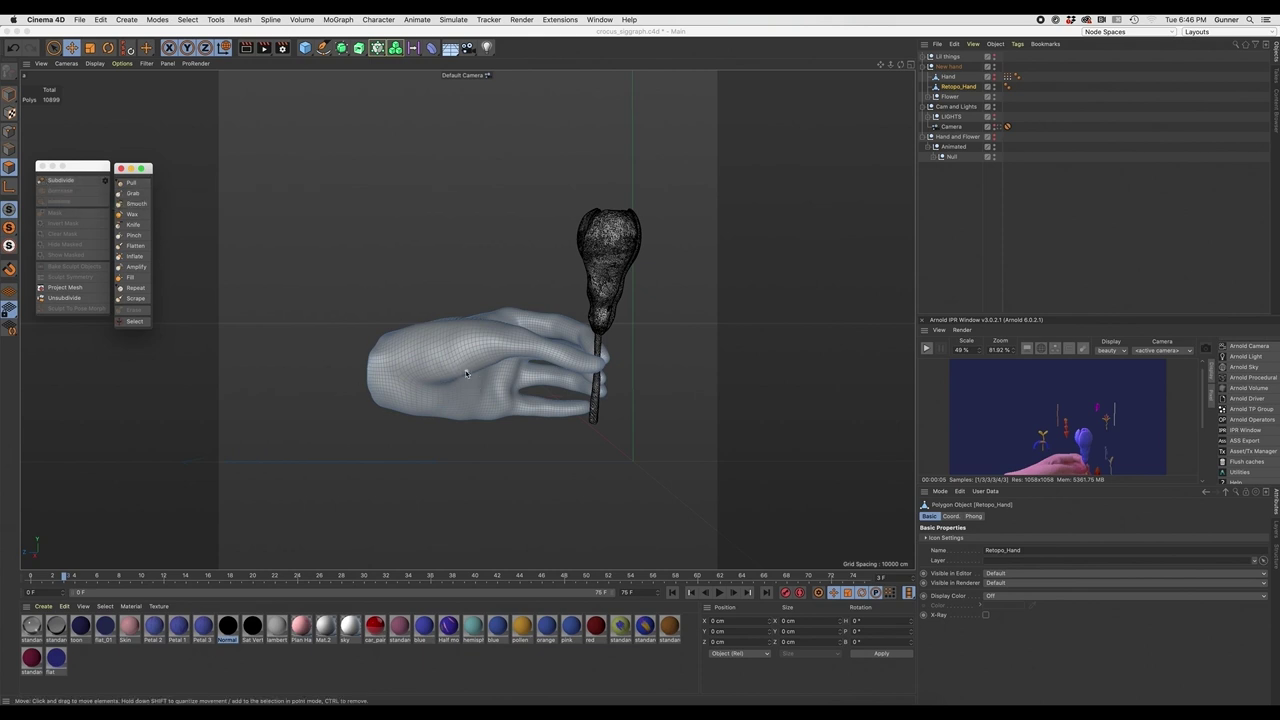
left_click(61, 182)
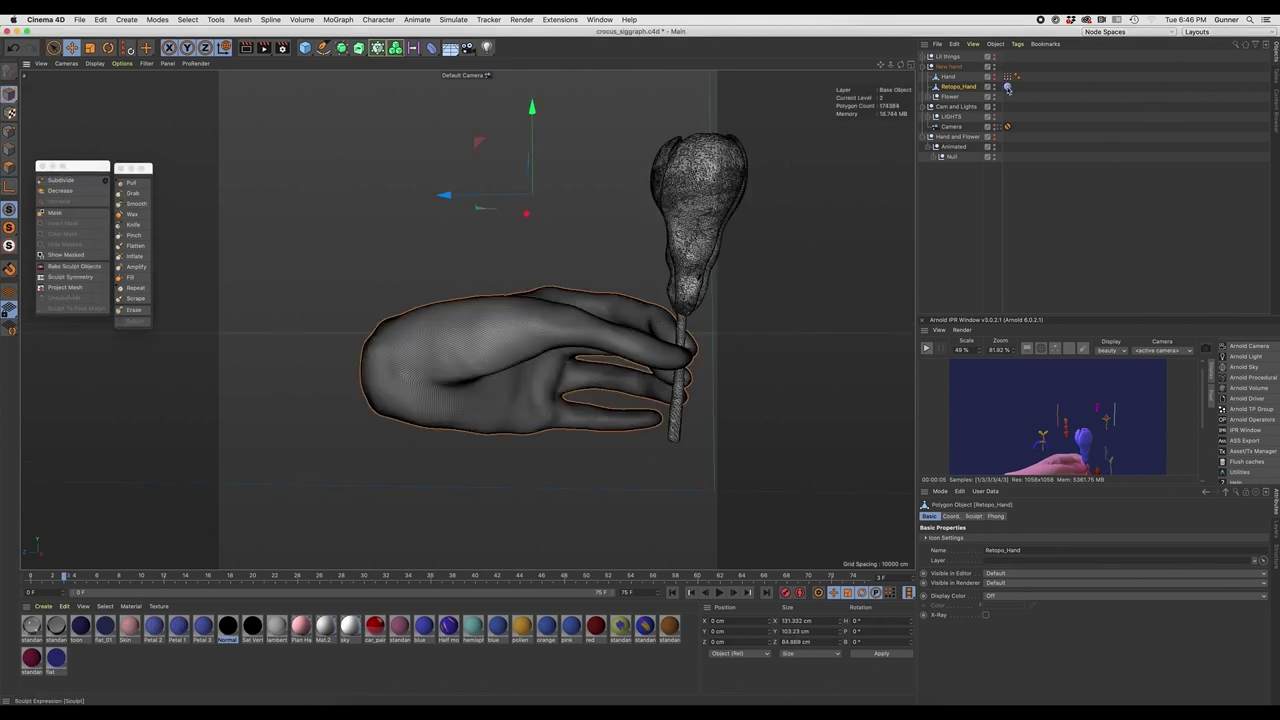
left_click(1006, 87)
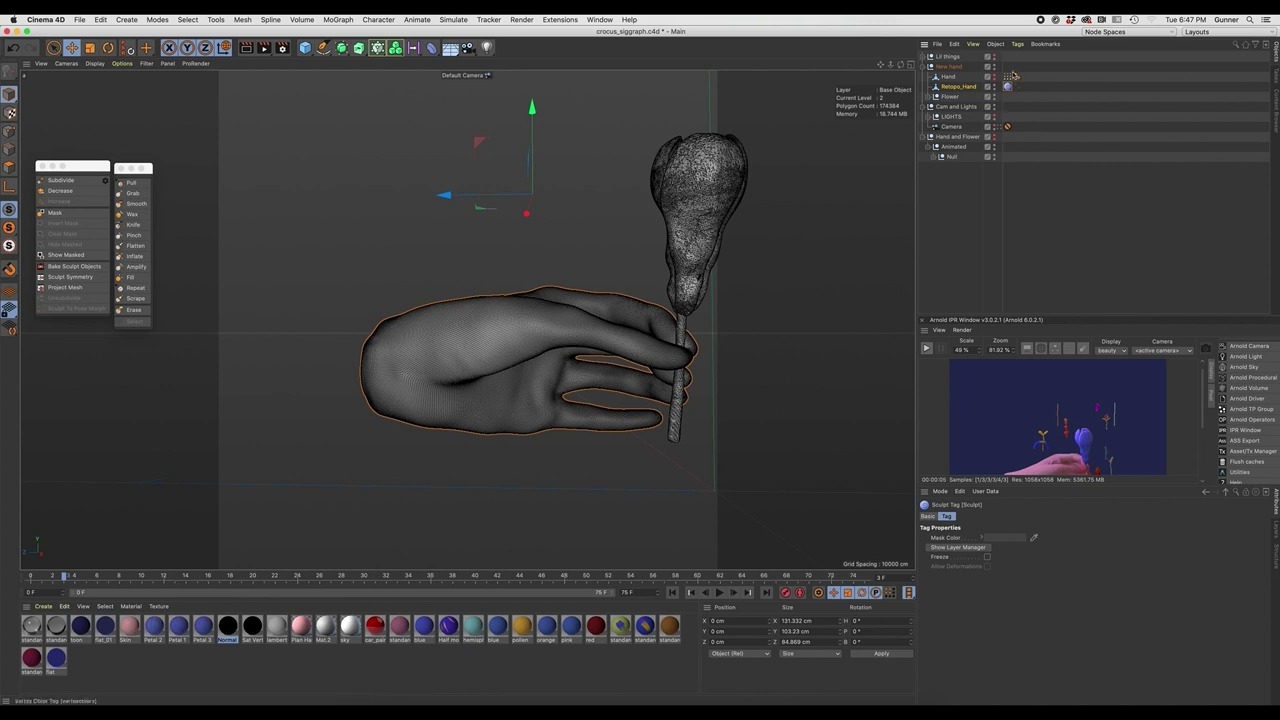
Select Retopo_Hand and switch to the Smooth brush with size 80
left_click(1007, 88)
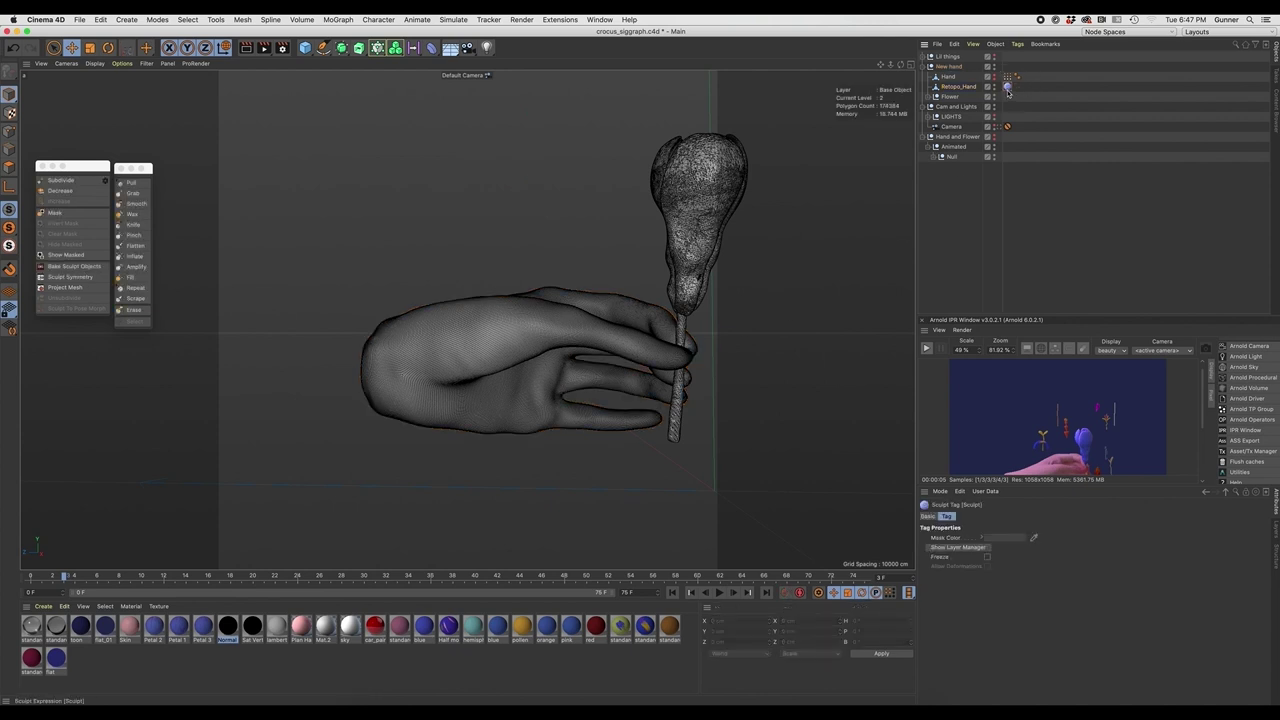
left_click(501, 340)
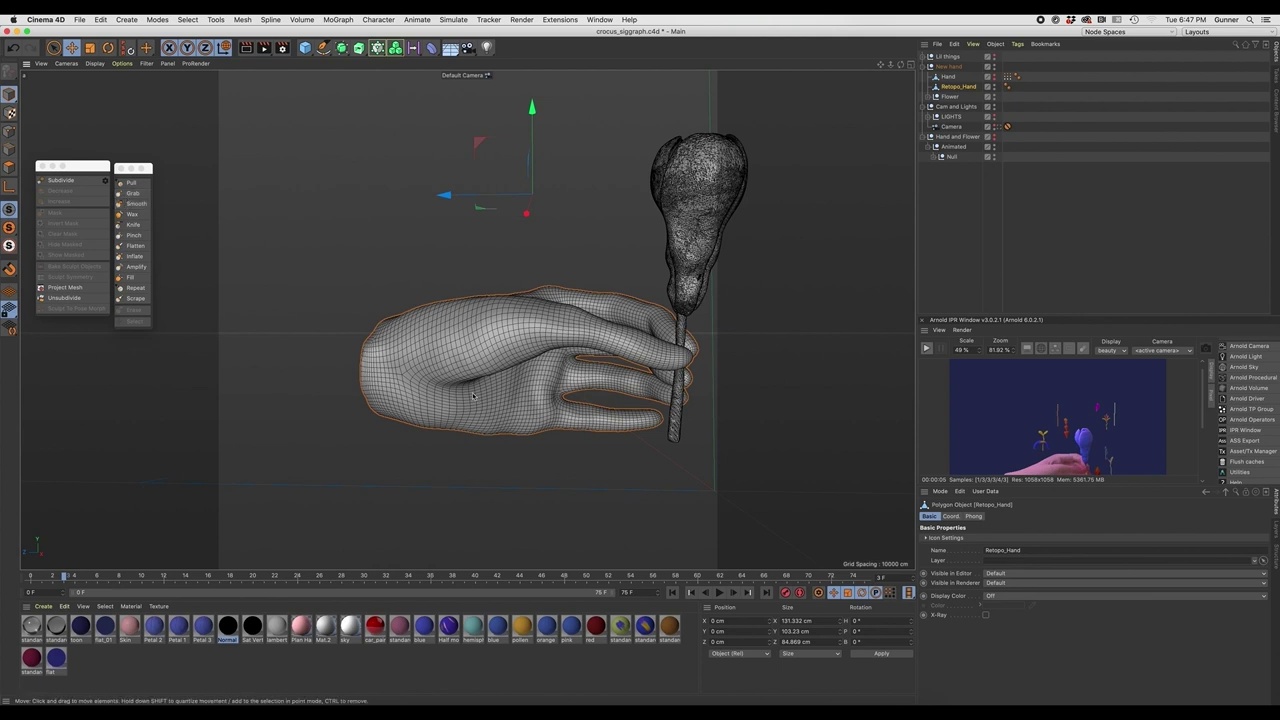
left_click(132, 194)
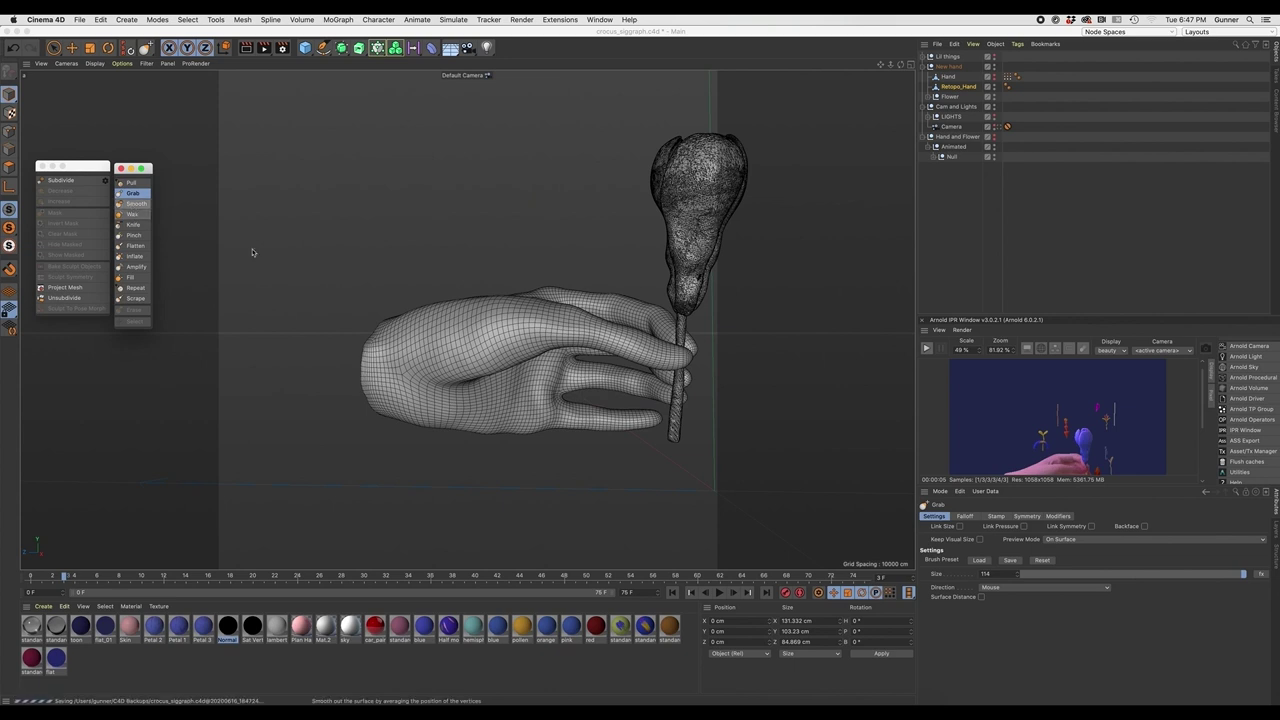
left_click(135, 203)
middle_click_drag(383, 350, 425, 350)
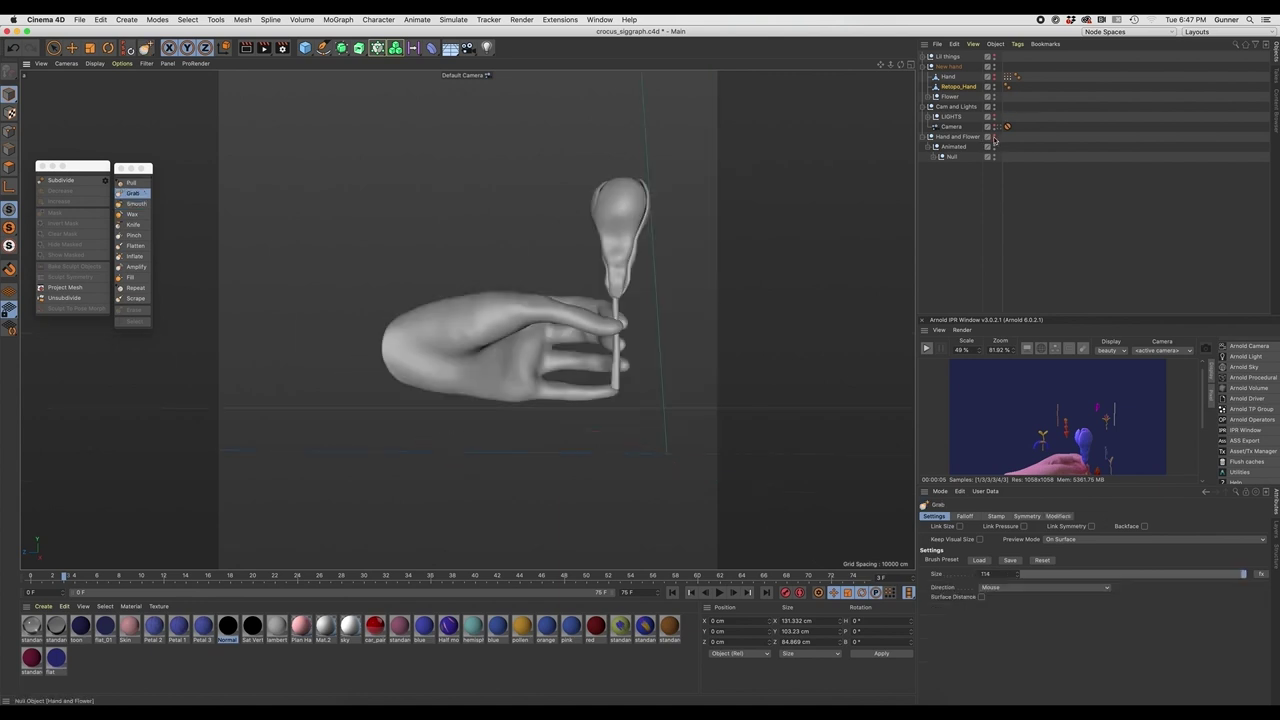
Show the original pink hand and flower to compare both hands, then hide them again
left_click(994, 137)
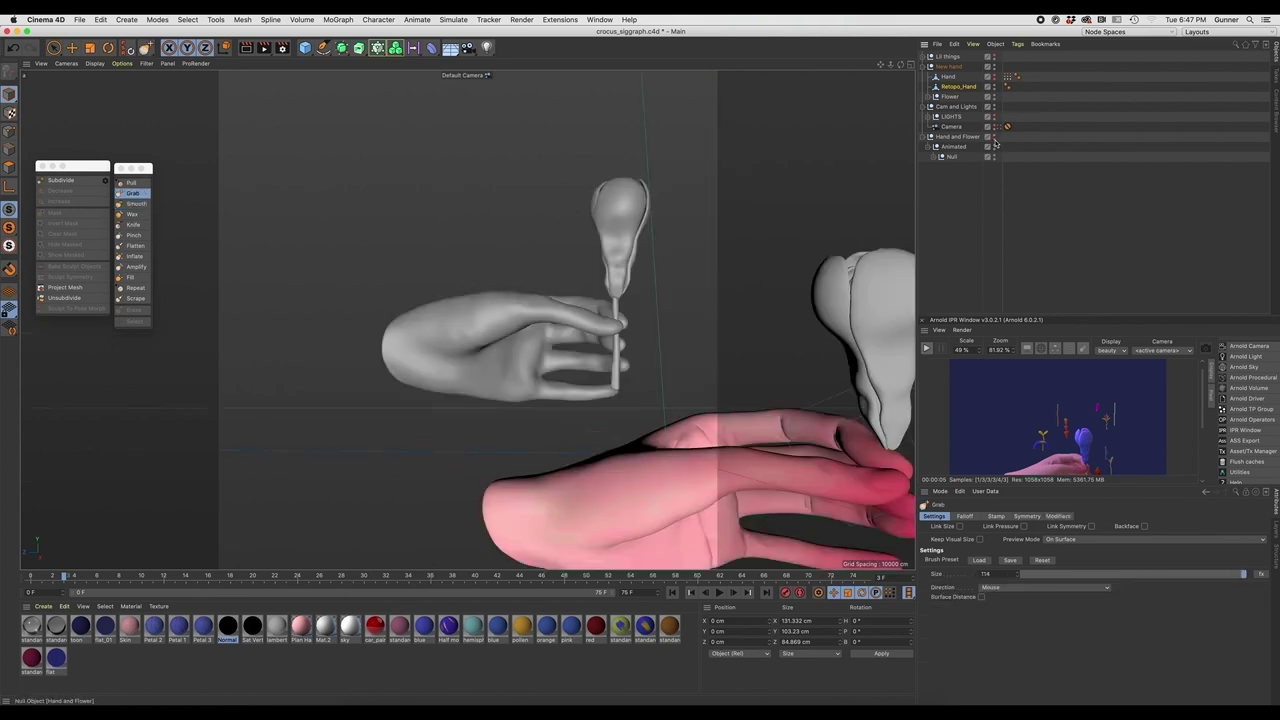
scroll(640, 407, "down", 5)
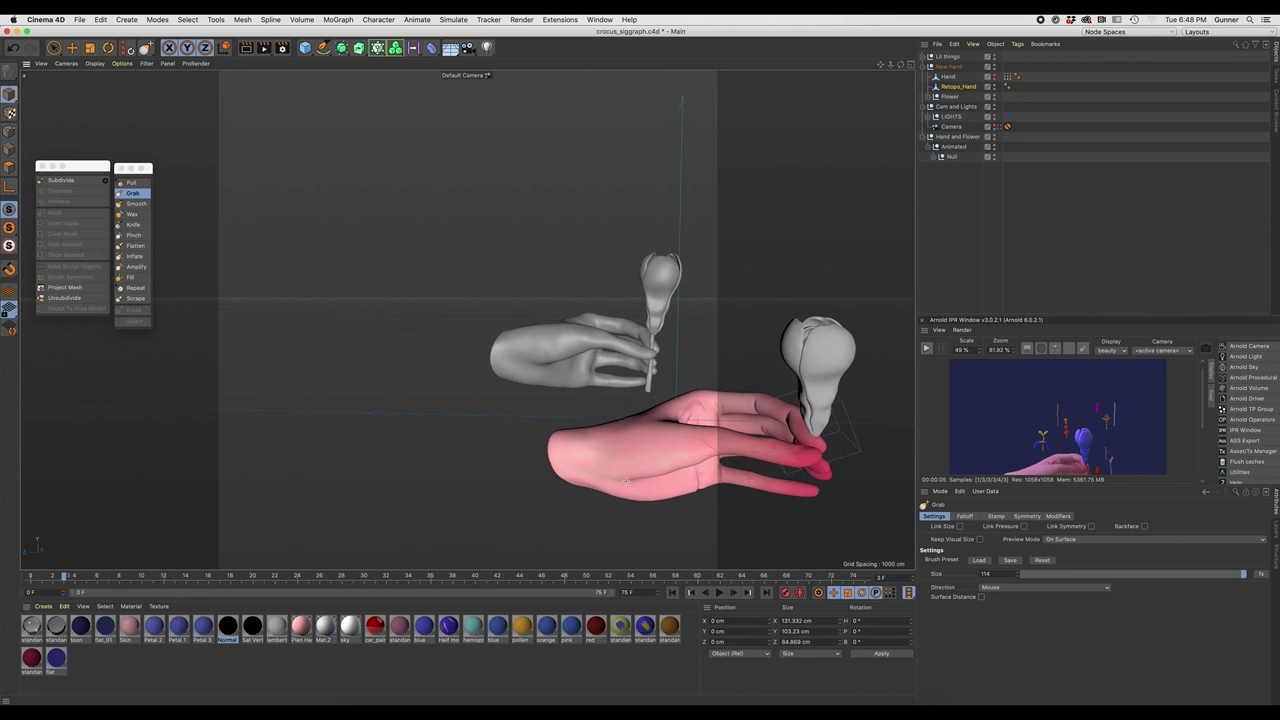
left_click_drag(556, 439, 597, 437, "alt")
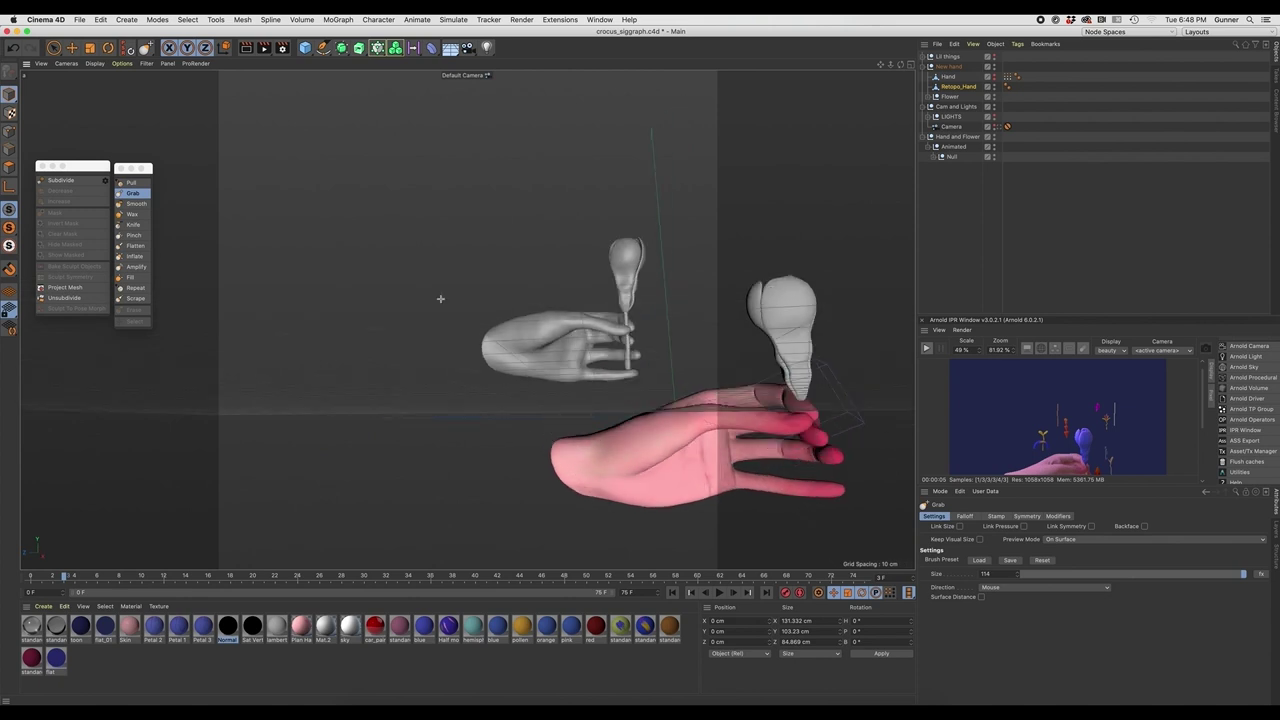
left_click_drag(440, 298, 498, 293, "alt")
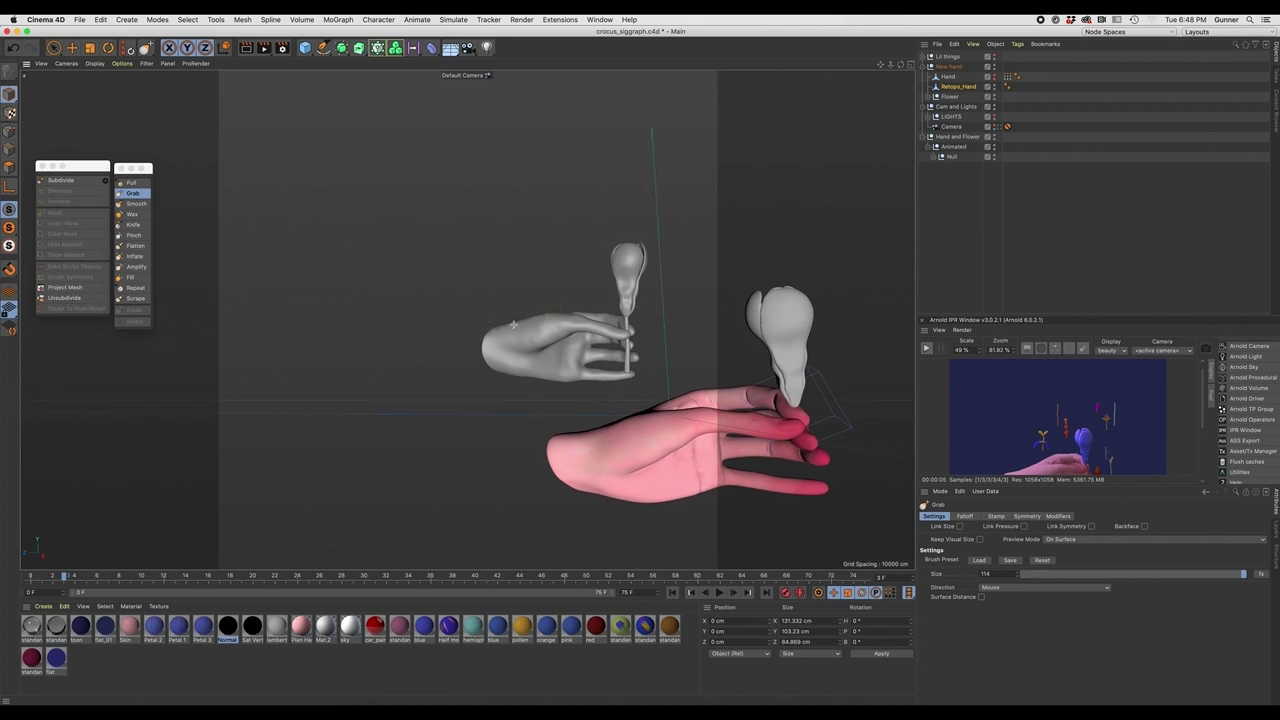
left_click_drag(481, 338, 508, 347, "alt")
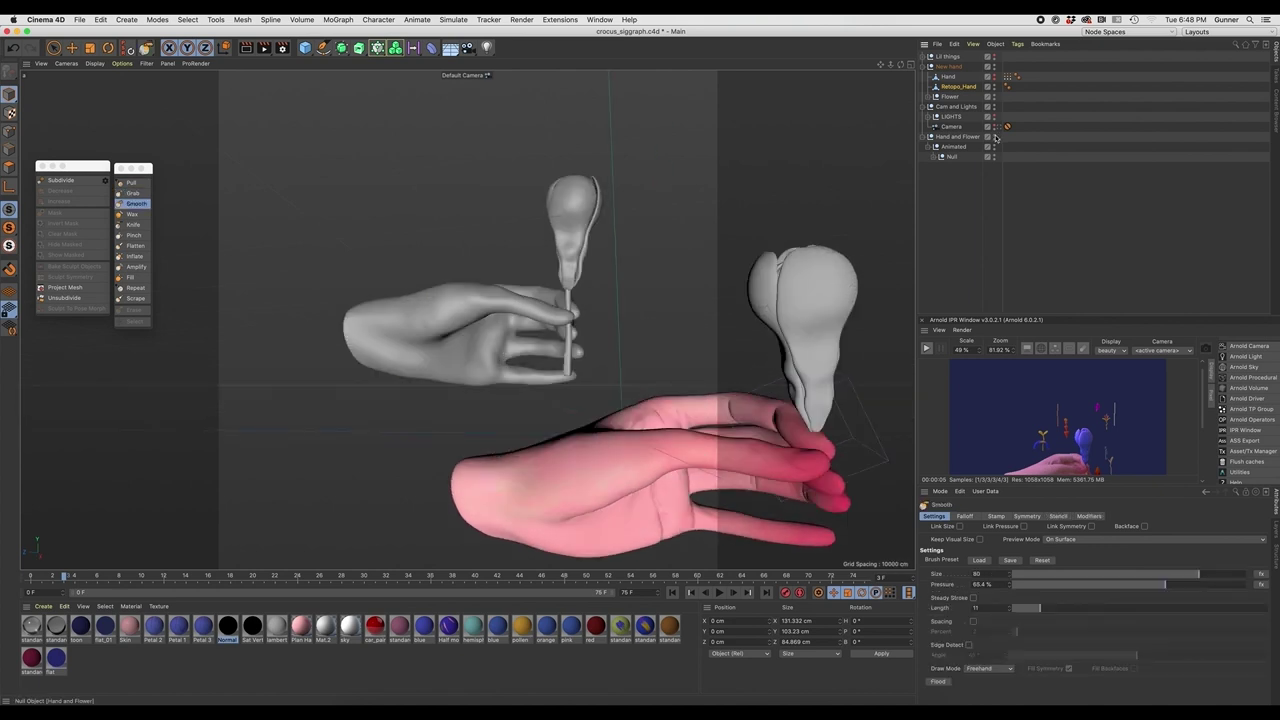
left_click(993, 137)
mouse_move(549, 214)
left_mouse_down("alt")
mouse_move(474, 285)
mouse_move(466, 326)
mouse_move(505, 310)
mouse_move(527, 330)
mouse_move(517, 301)
left_mouse_up("alt")
scroll(477, 274, "up", 5)
Switch to the Knife brush and inspect the hand from the palm side
left_click(133, 224)
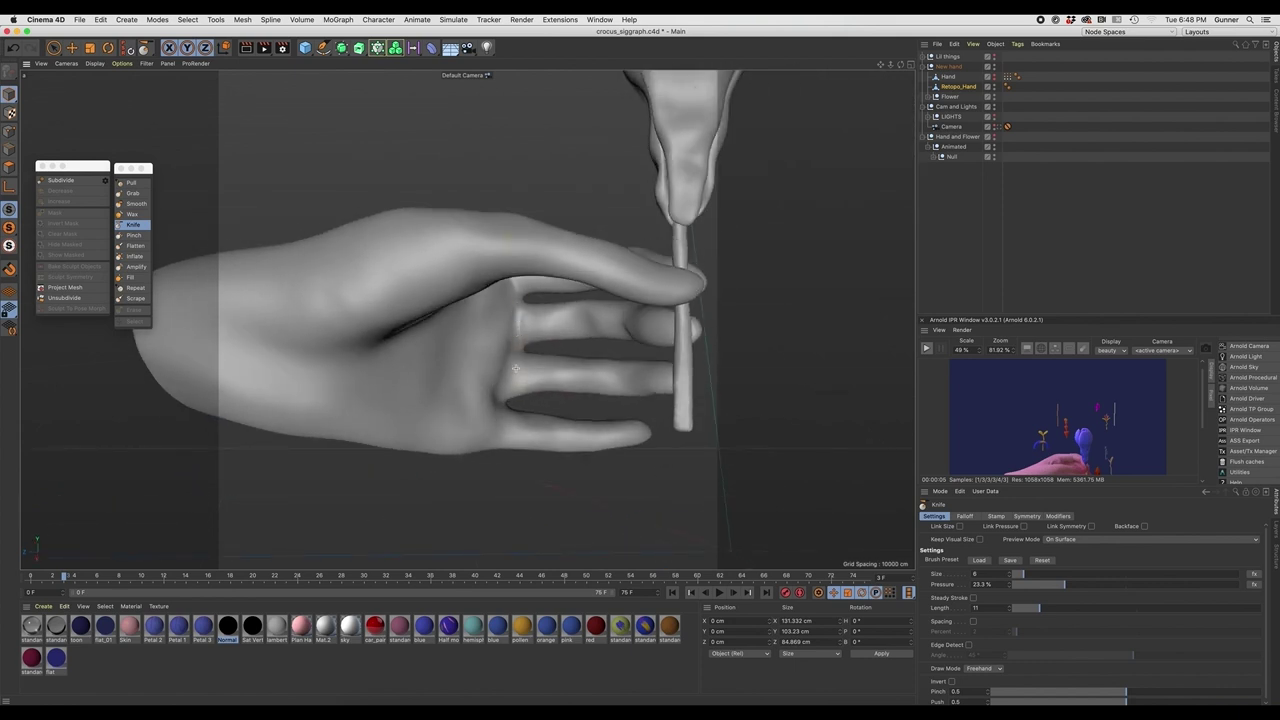
mouse_move(509, 381)
left_mouse_down("alt")
mouse_move(509, 363)
mouse_move(500, 390)
left_mouse_up("alt")
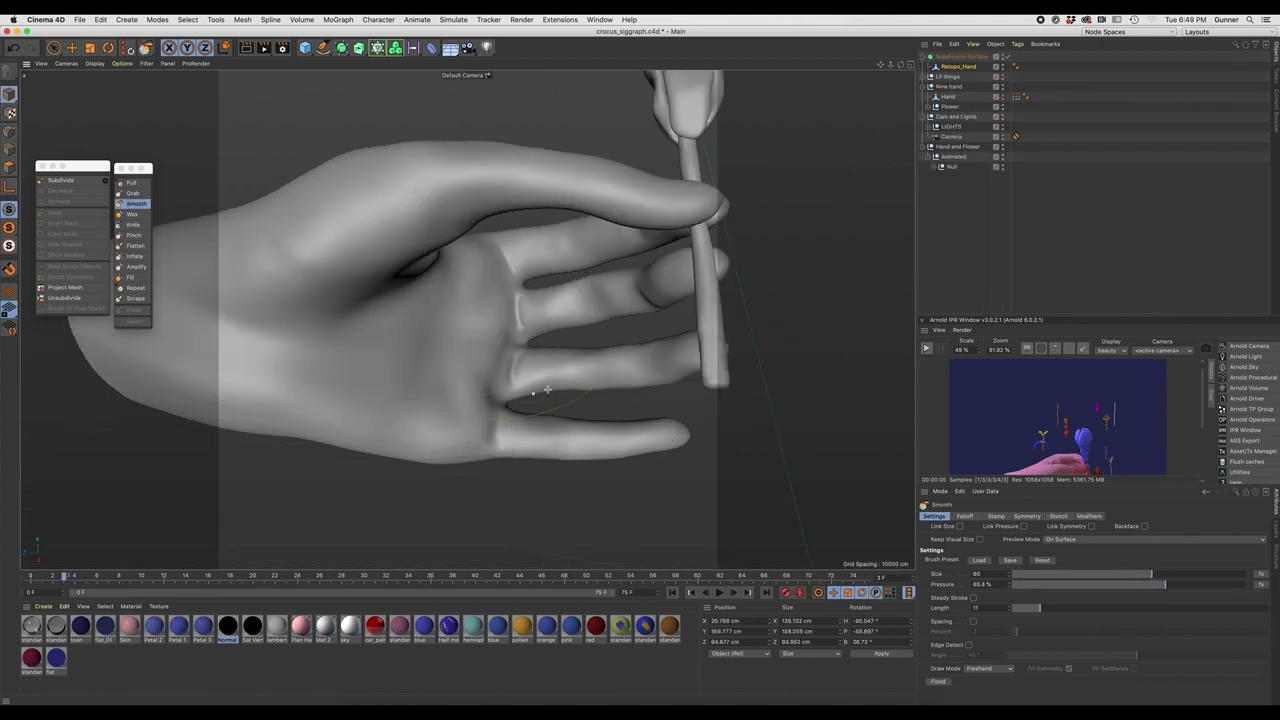
scroll(550, 407, "down", 5)
left_click_drag(545, 400, 576, 374, "alt")
Save the scene, then enter Points mode with Rectangle Selection on the hand
key("super+s")
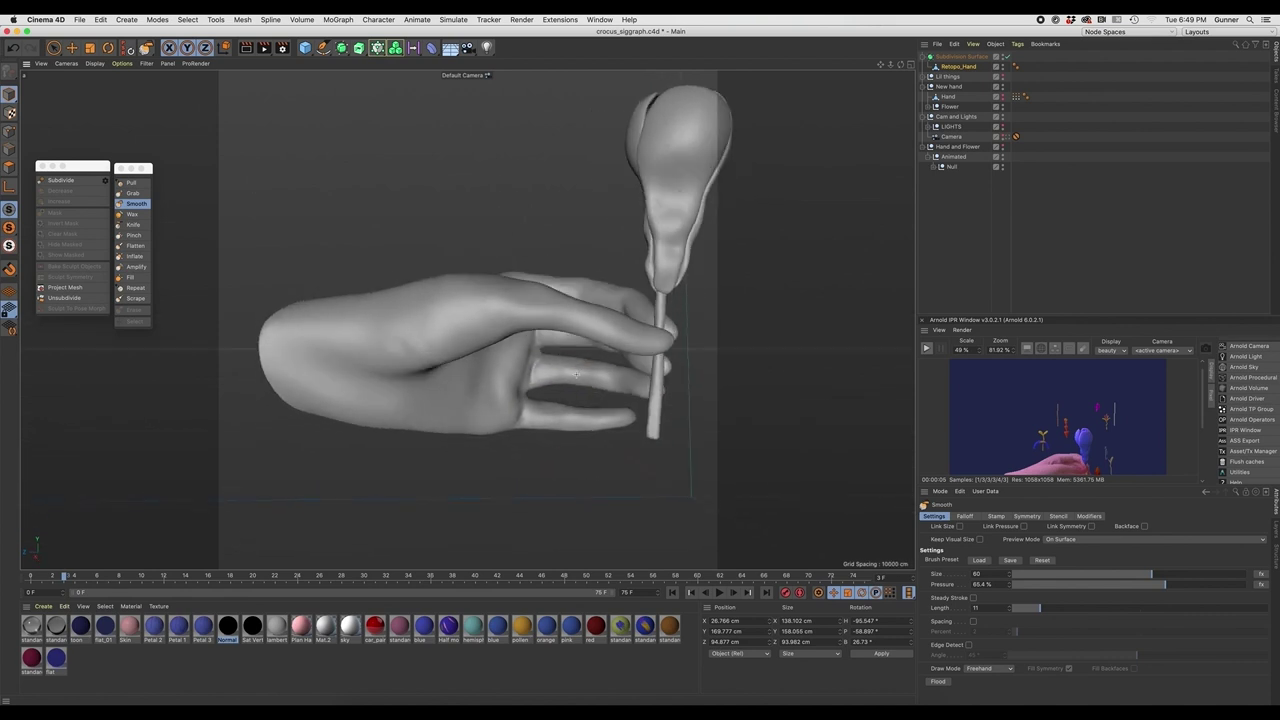
scroll(652, 367, "up", 5)
left_click_drag(652, 367, 632, 376, "alt")
key("Return")
scroll(652, 366, "up", 5)
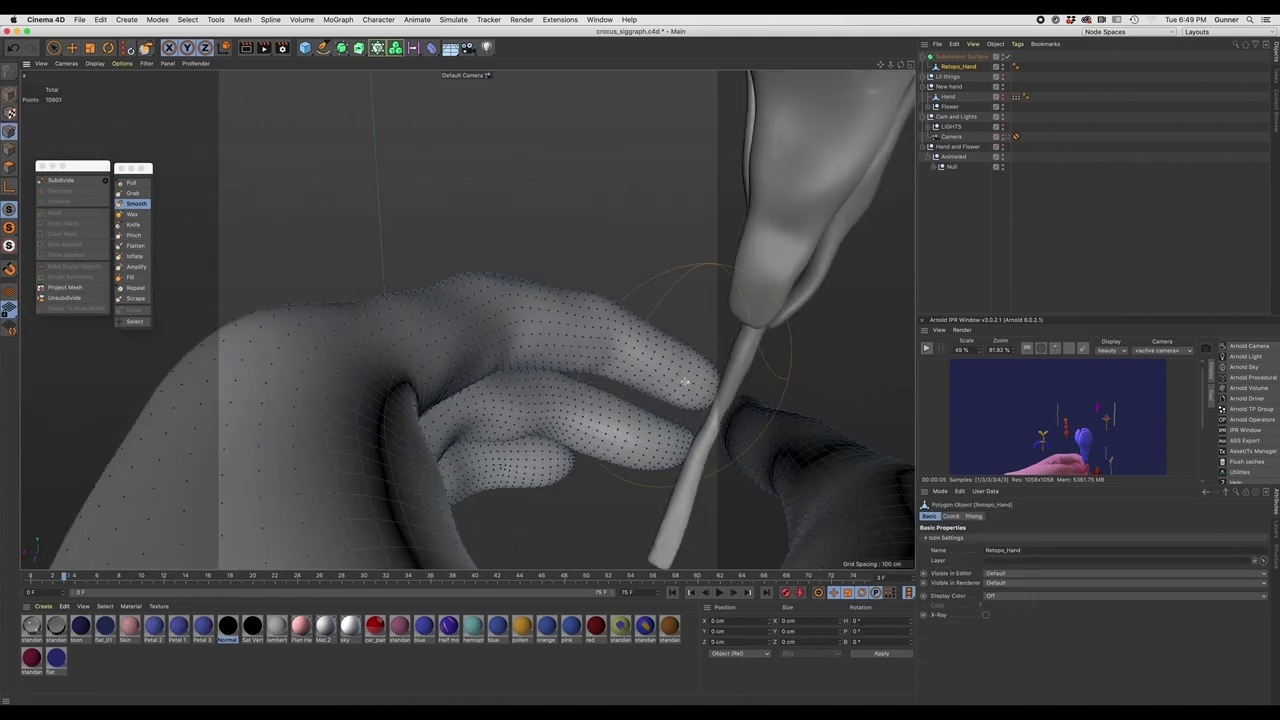
scroll(652, 366, "up", 2)
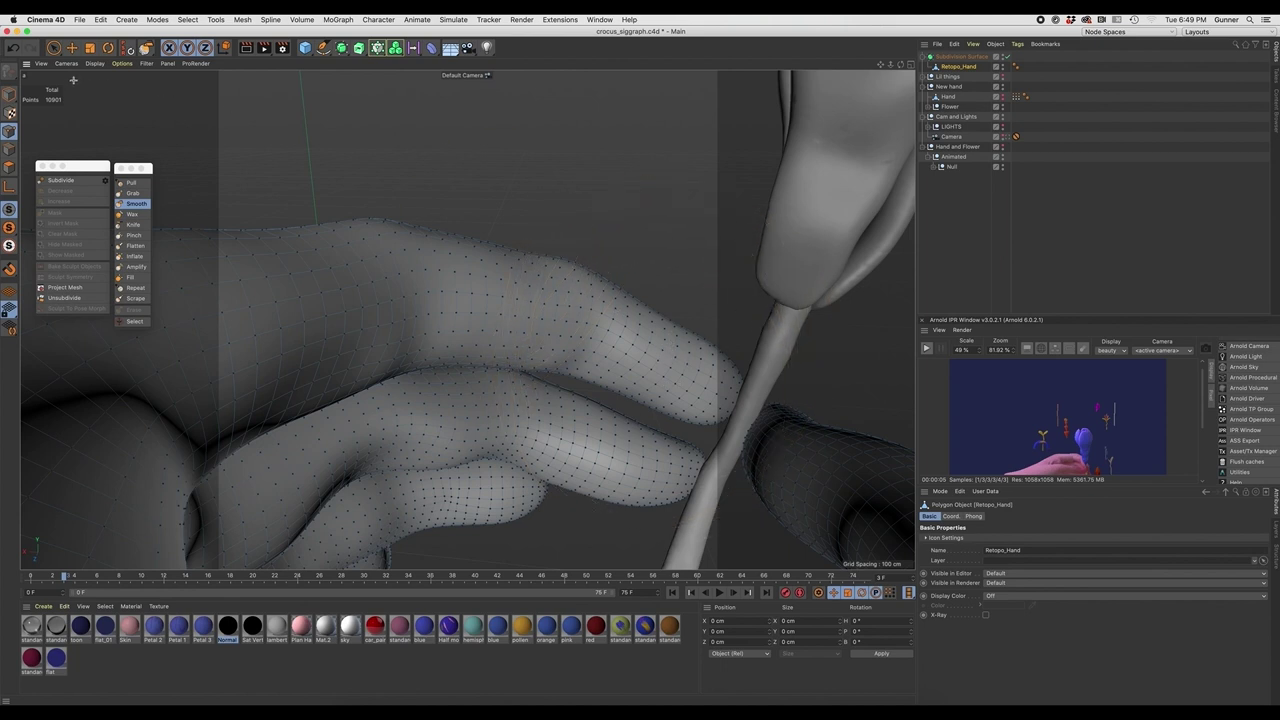
left_click(54, 47)
left_click(99, 84)
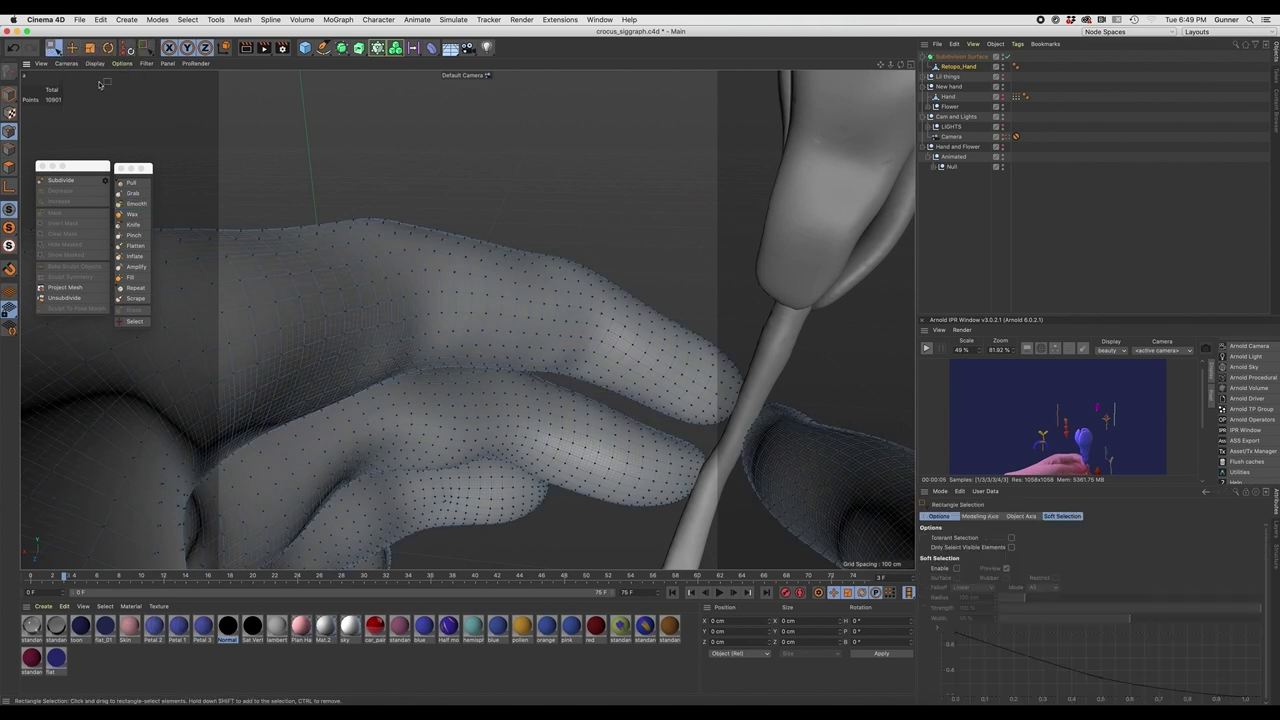
left_click(1007, 57)
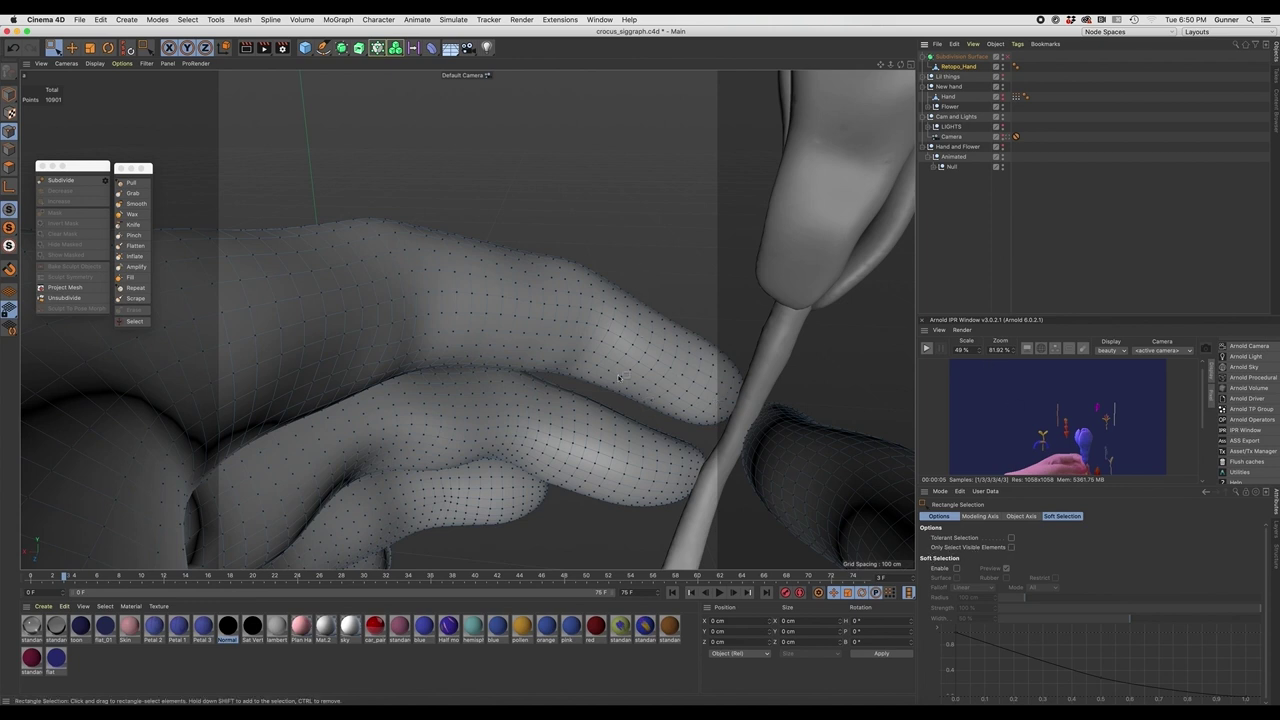
Box-select the fingertip points against the crocus stem in several Shift passes
scroll(702, 410, "up", 5)
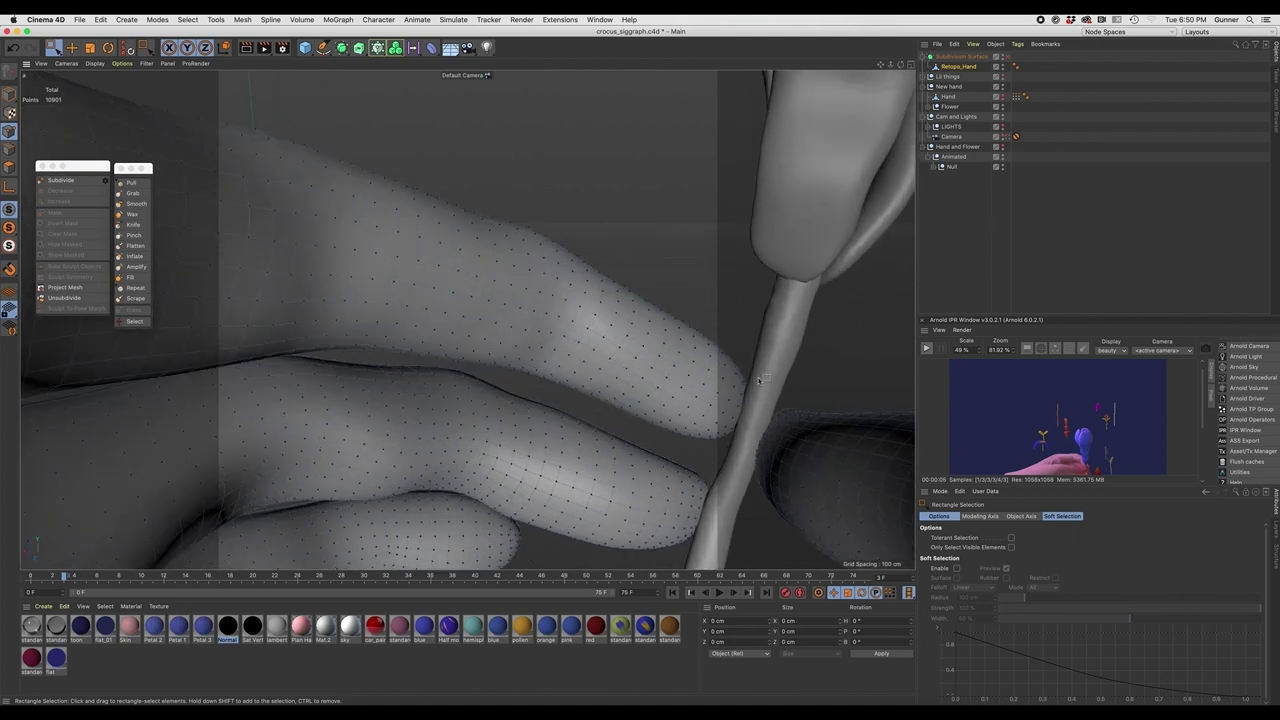
left_click_drag(762, 363, 697, 449)
left_click_drag(743, 399, 667, 446, "shift")
left_click_drag(745, 328, 650, 402, "shift")
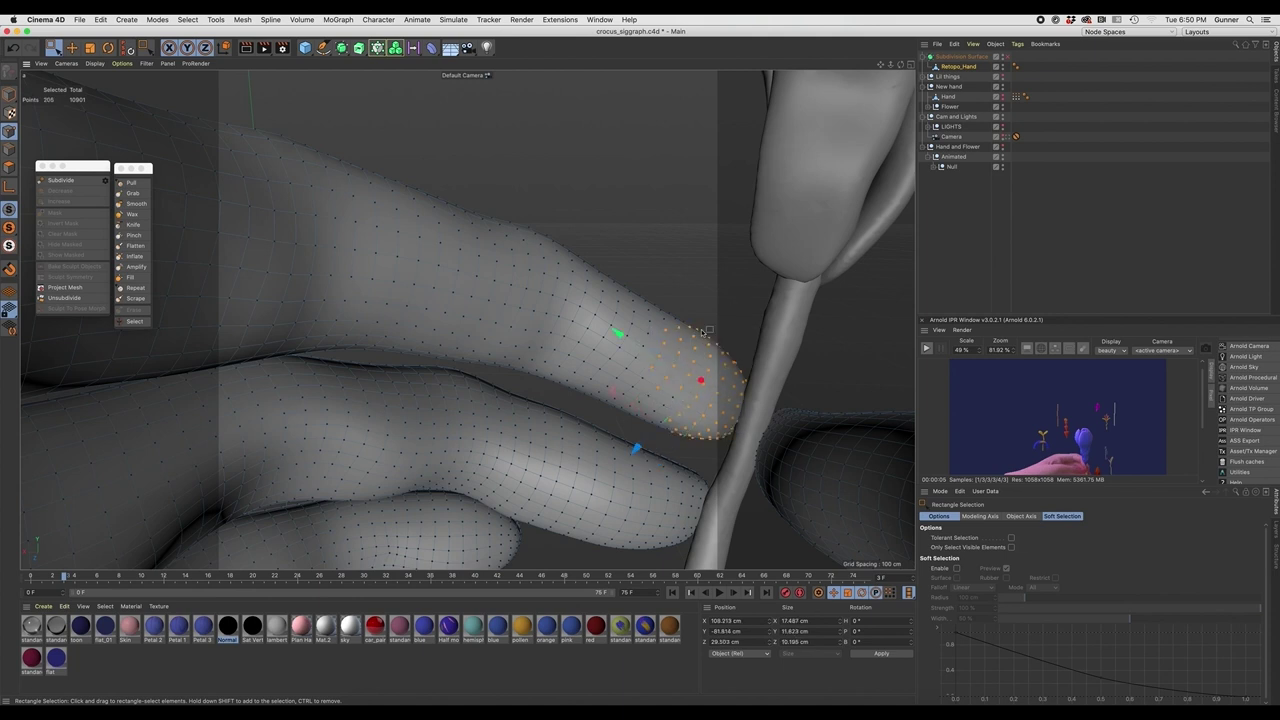
left_click_drag(729, 294, 606, 362, "shift")
left_click_drag(700, 364, 647, 440, "shift")
left_click_drag(667, 352, 603, 421, "shift")
left_click_drag(624, 337, 579, 414, "shift")
left_click_drag(646, 274, 606, 324, "shift")
left_click_drag(592, 409, 562, 376, "shift")
left_click_drag(689, 395, 324, 296, "alt")
right_click_drag(324, 296, 557, 338, "alt")
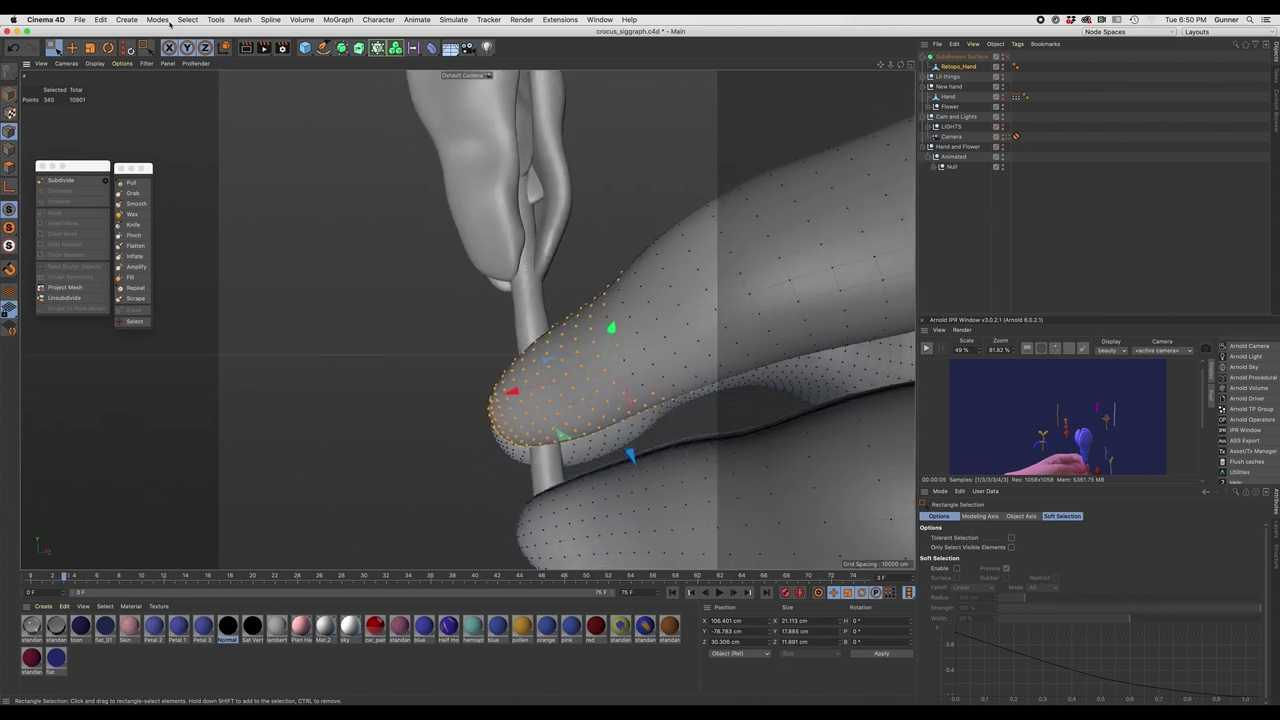
Add more fingertip points using Live Selection with Only Select Visible Elements enabled
left_click(146, 47)
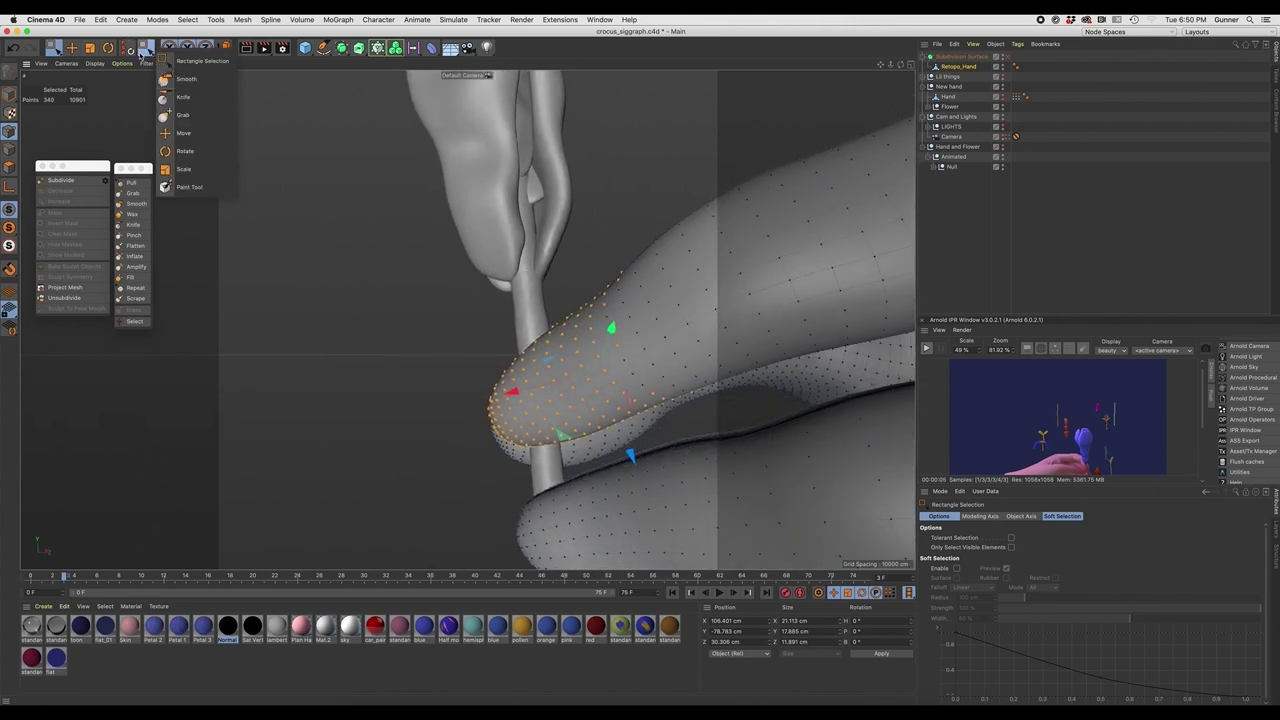
left_click(165, 61)
left_click(146, 47)
left_click(97, 68)
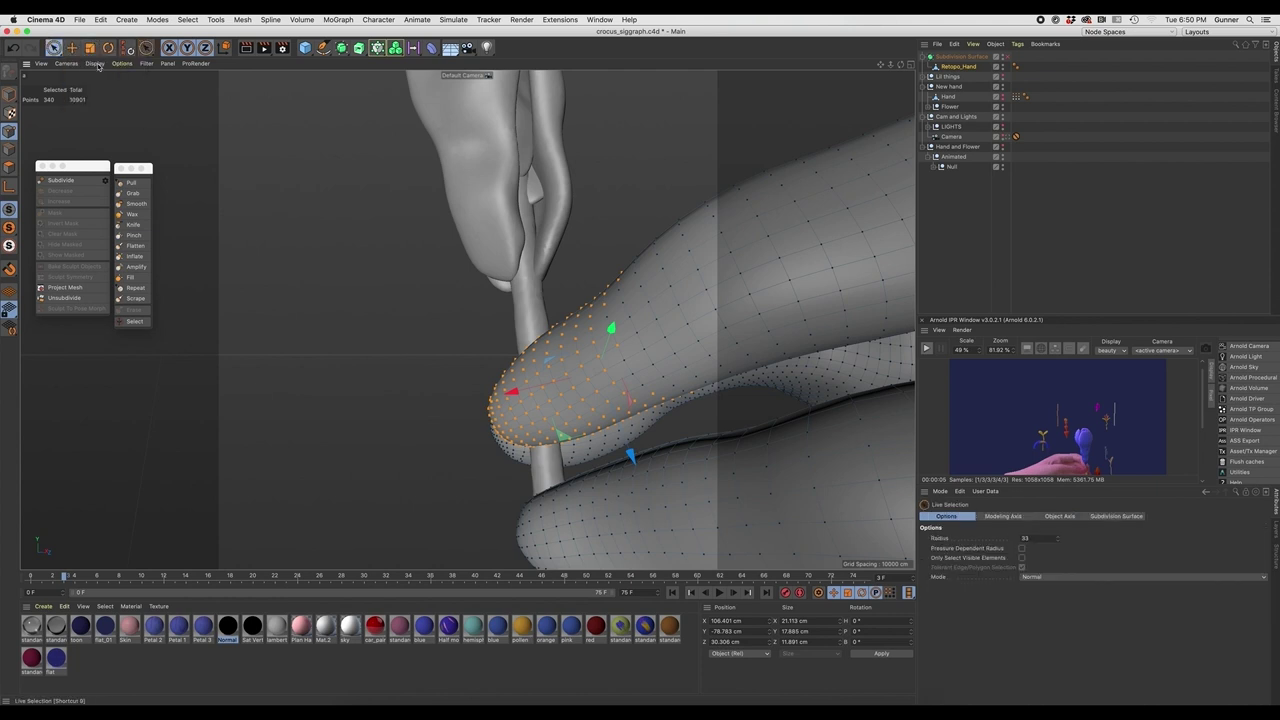
left_click(1021, 558)
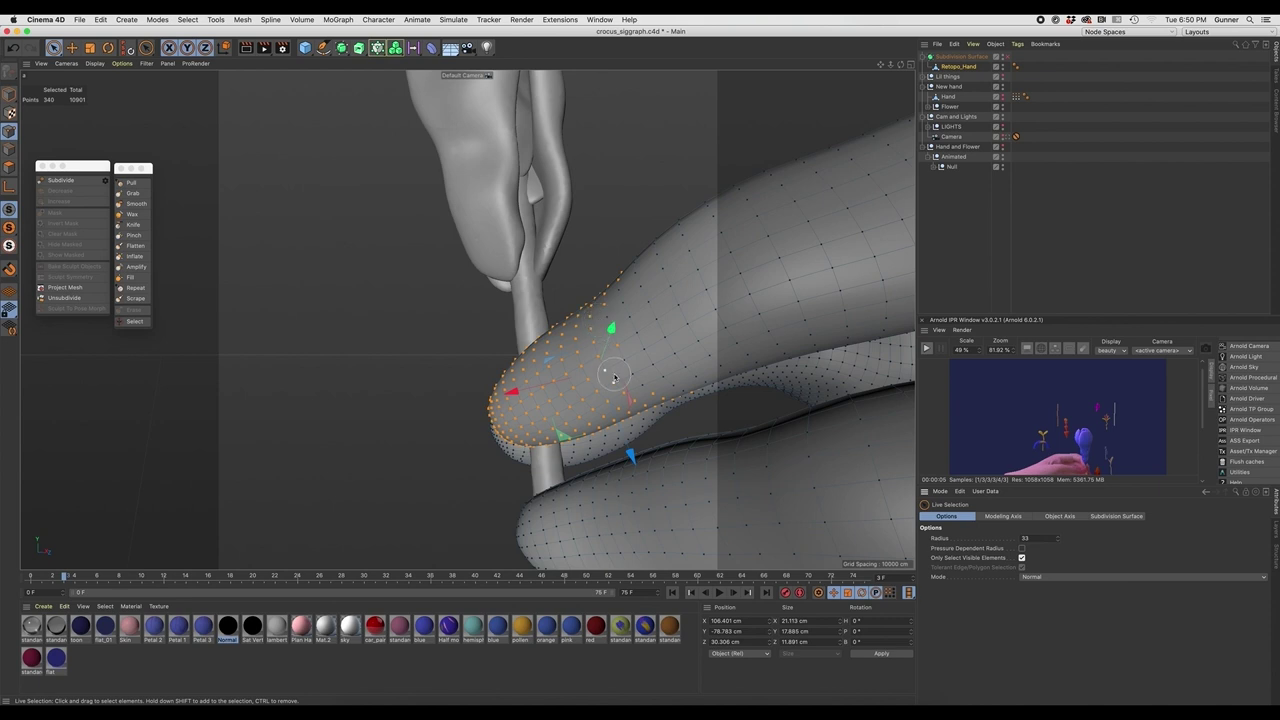
left_click(632, 383)
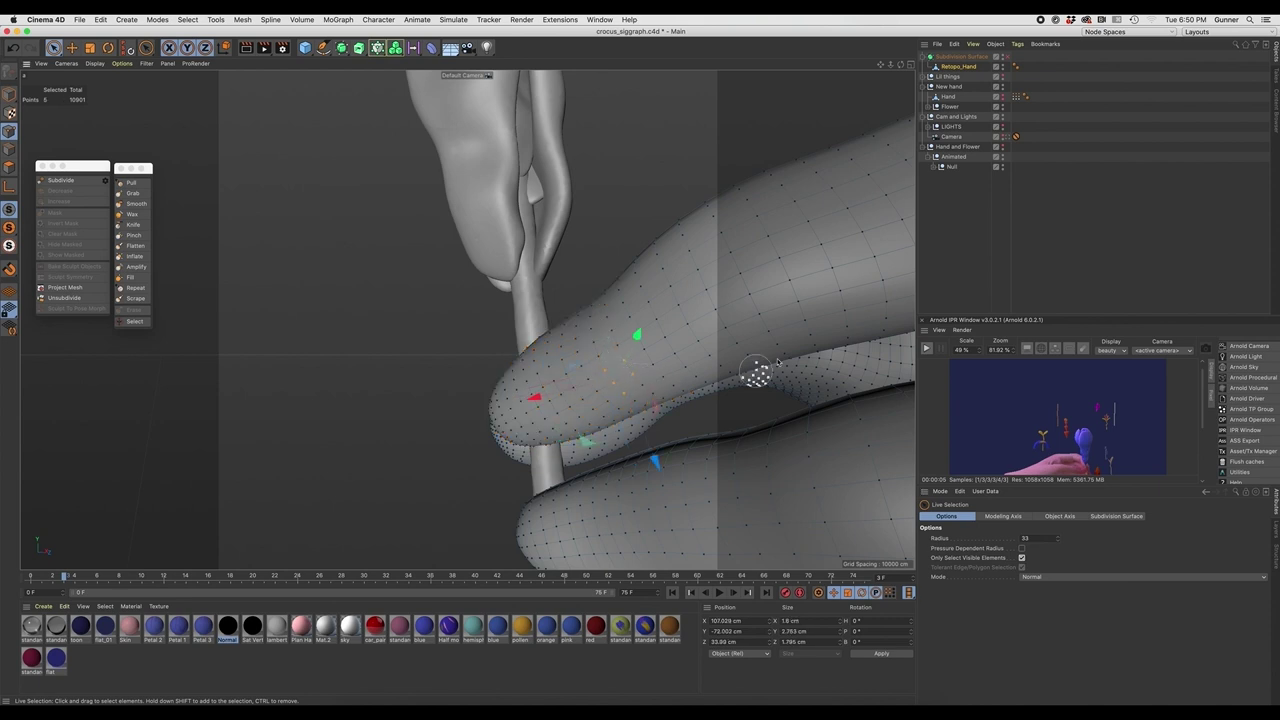
key("super+z")
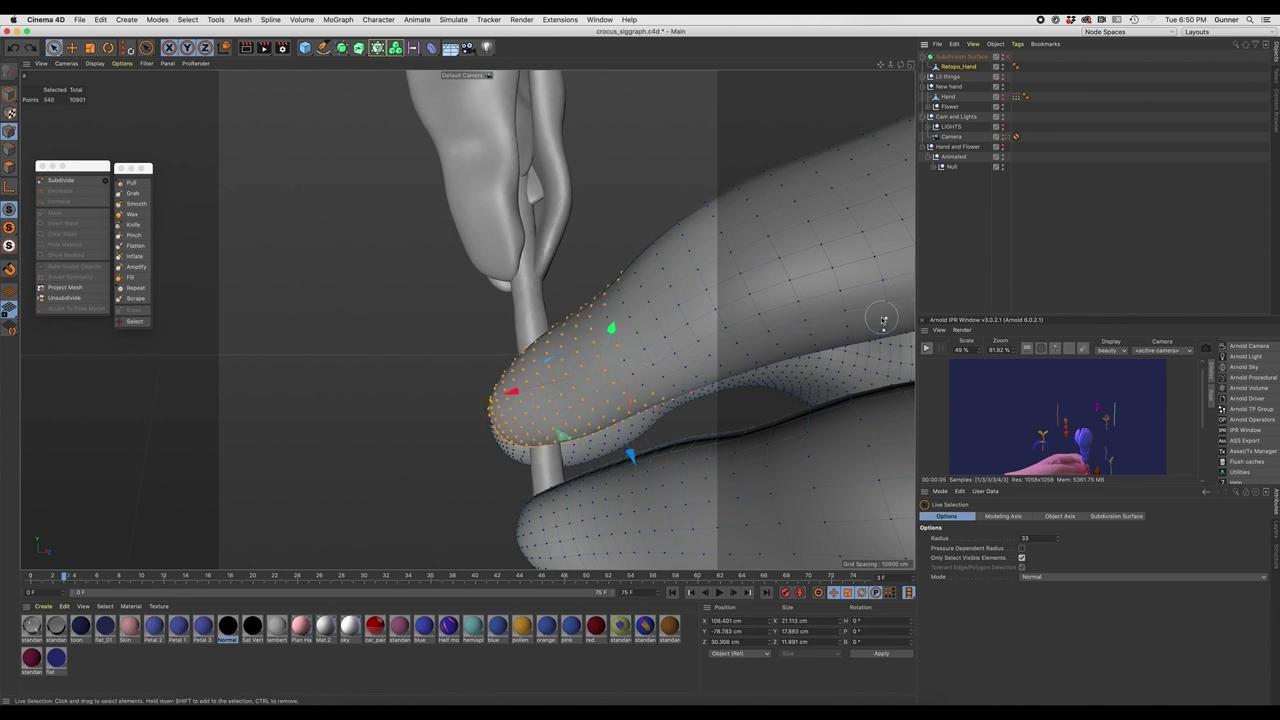
left_click(631, 385, "shift")
left_click(617, 327, "shift")
left_click_drag(731, 391, 715, 414, "alt")
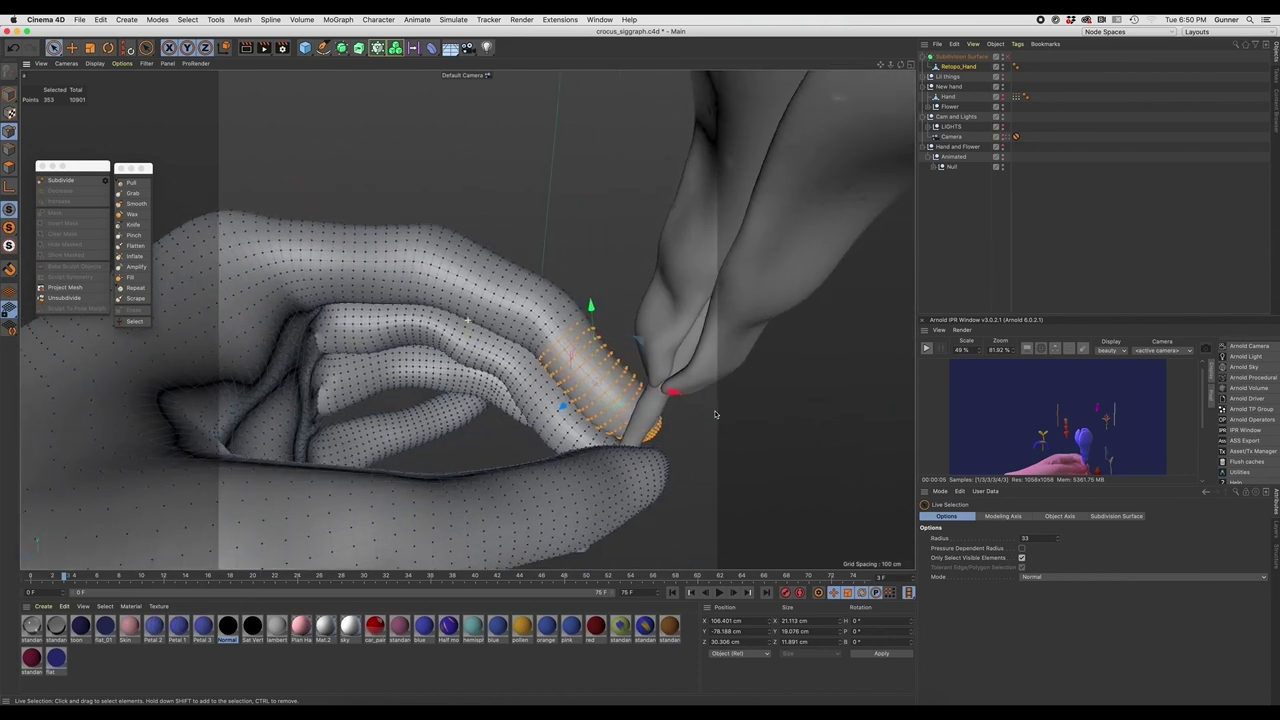
left_click(703, 423)
key("super+z")
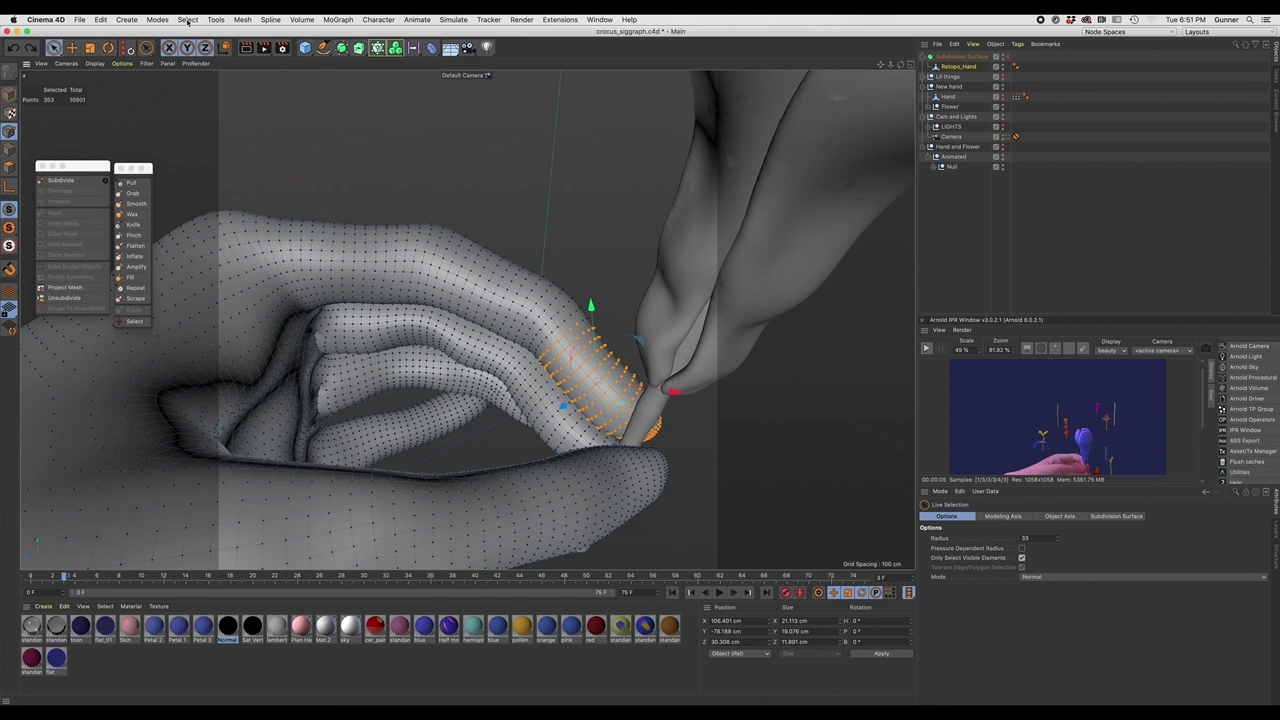
Apply Set Vertex Weight at 100% to create a Vertex Map for the selected points
left_click(187, 20)
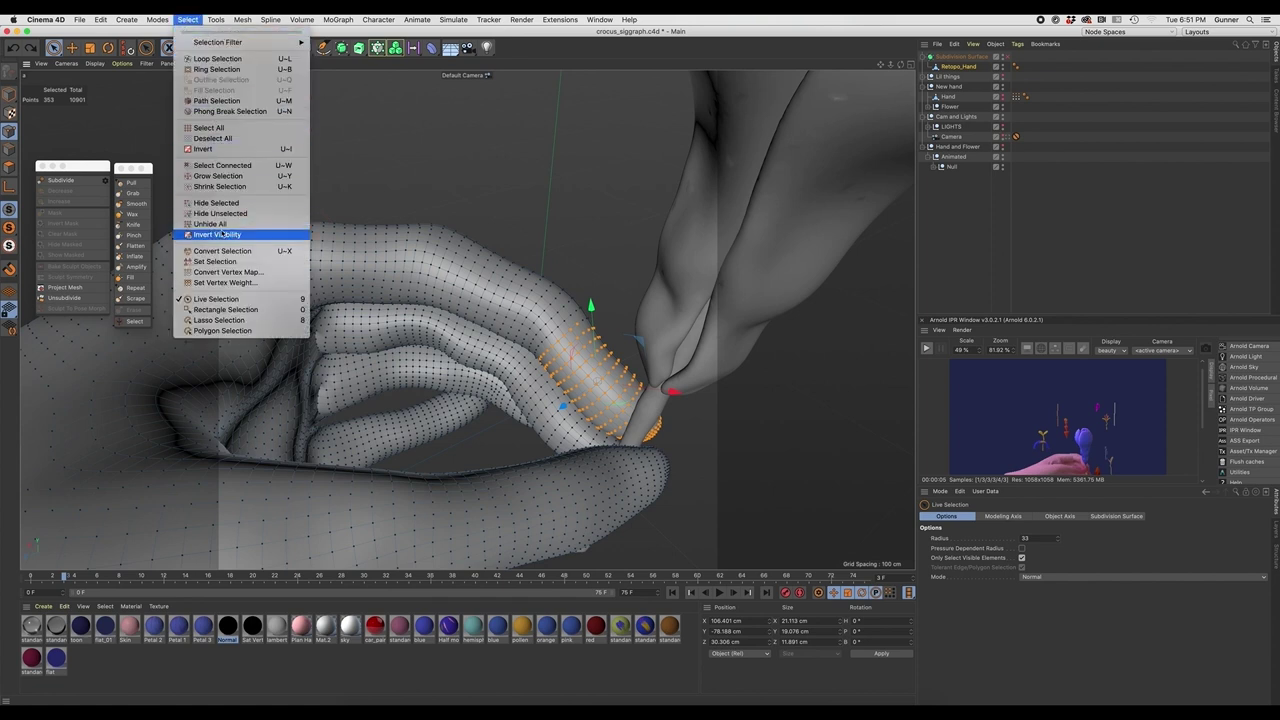
left_click(226, 283)
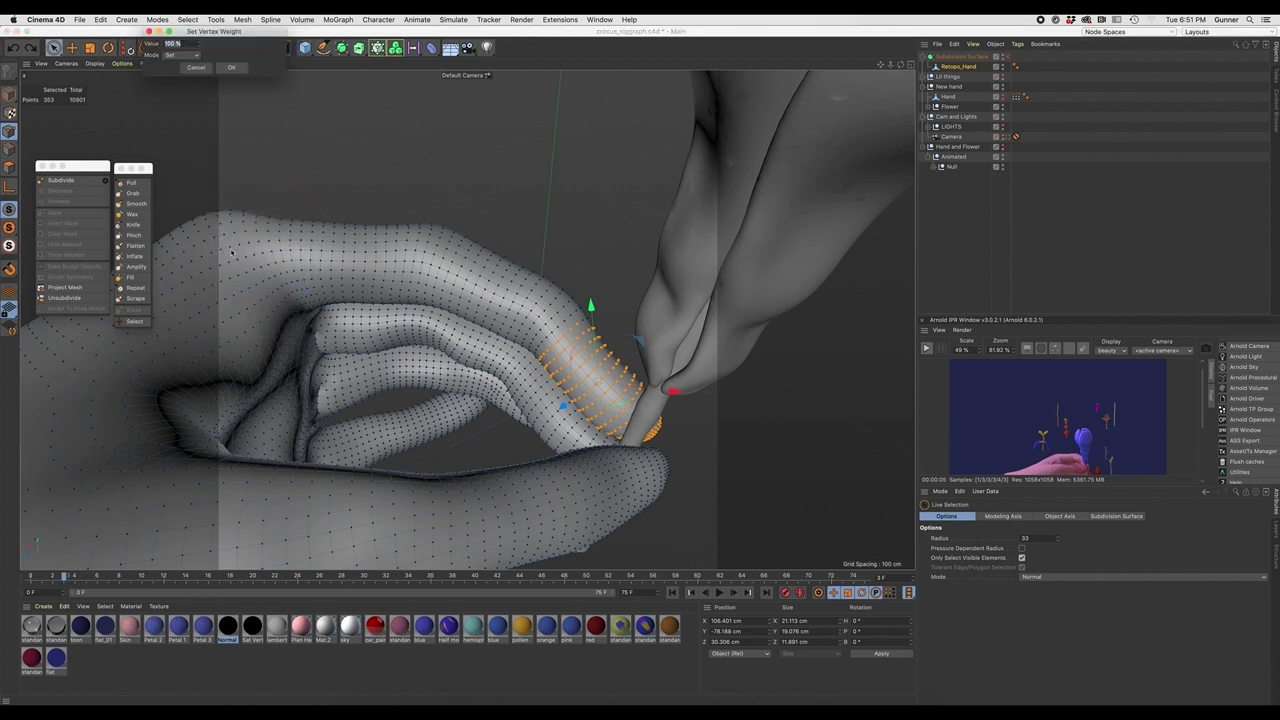
left_click_drag(251, 37, 485, 263)
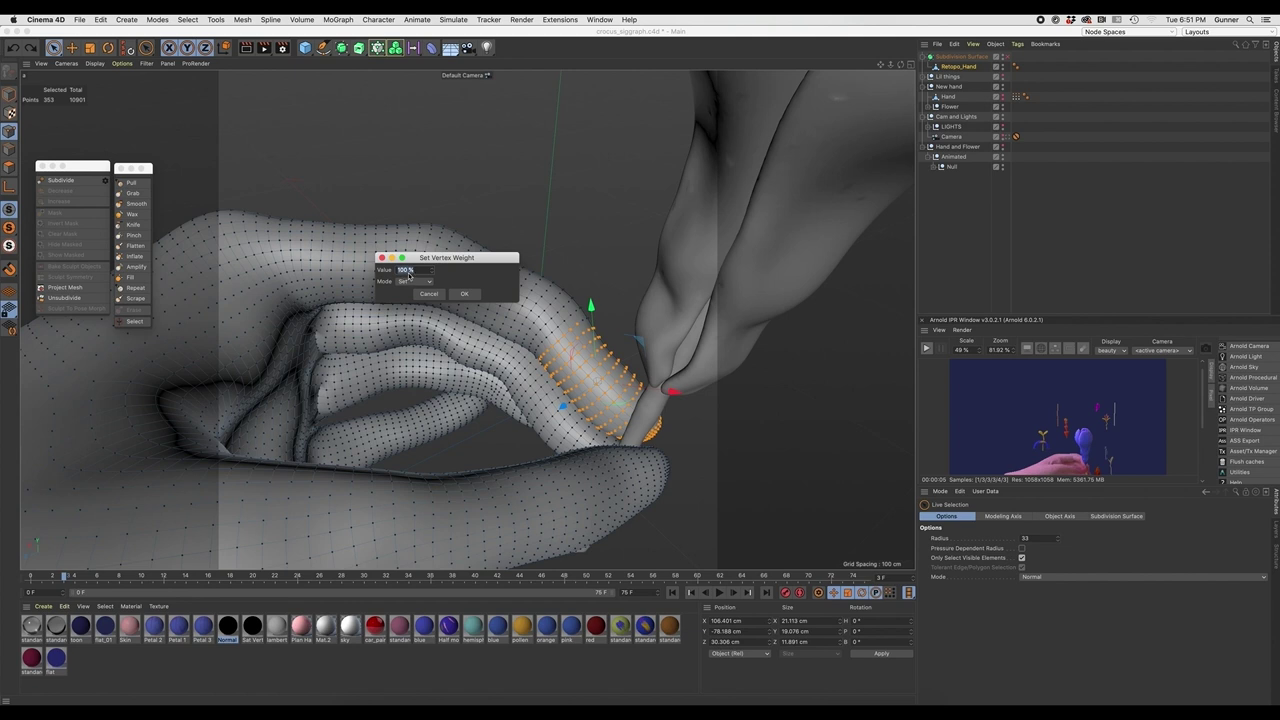
key("Return")
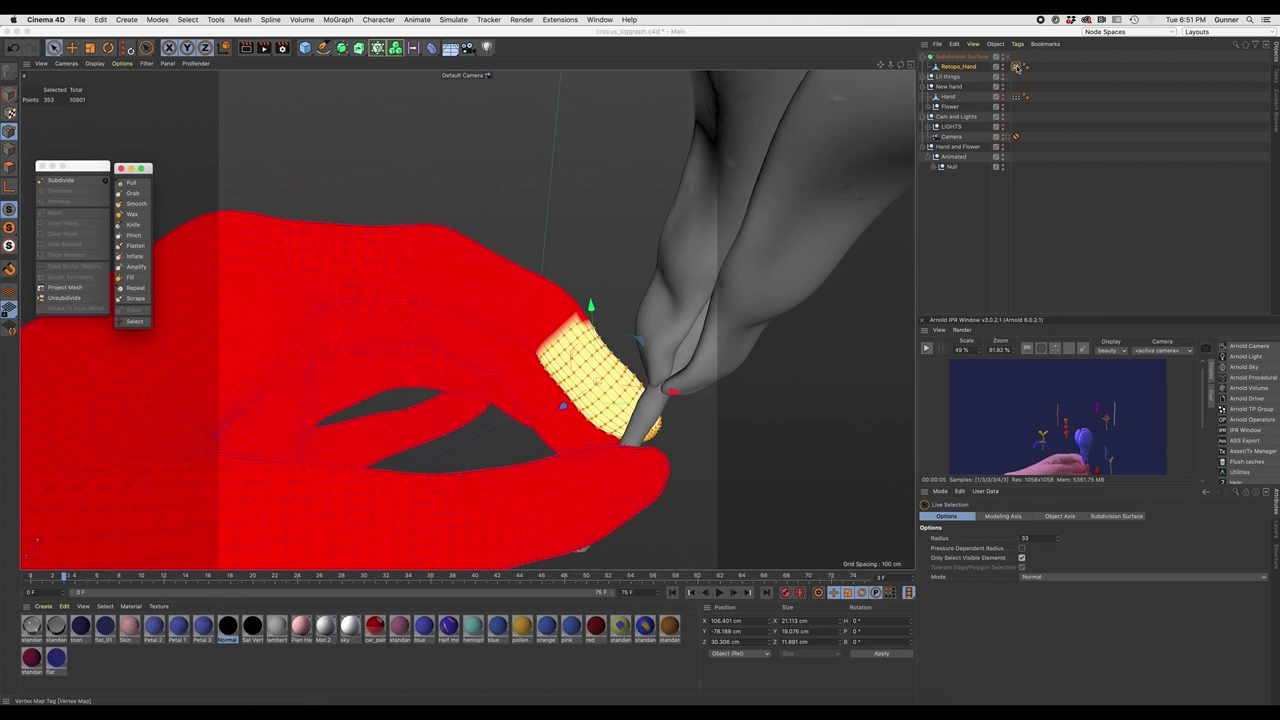
Paint the vertex map in Smooth mode to soften the fingertip weight edge
left_click(1016, 66)
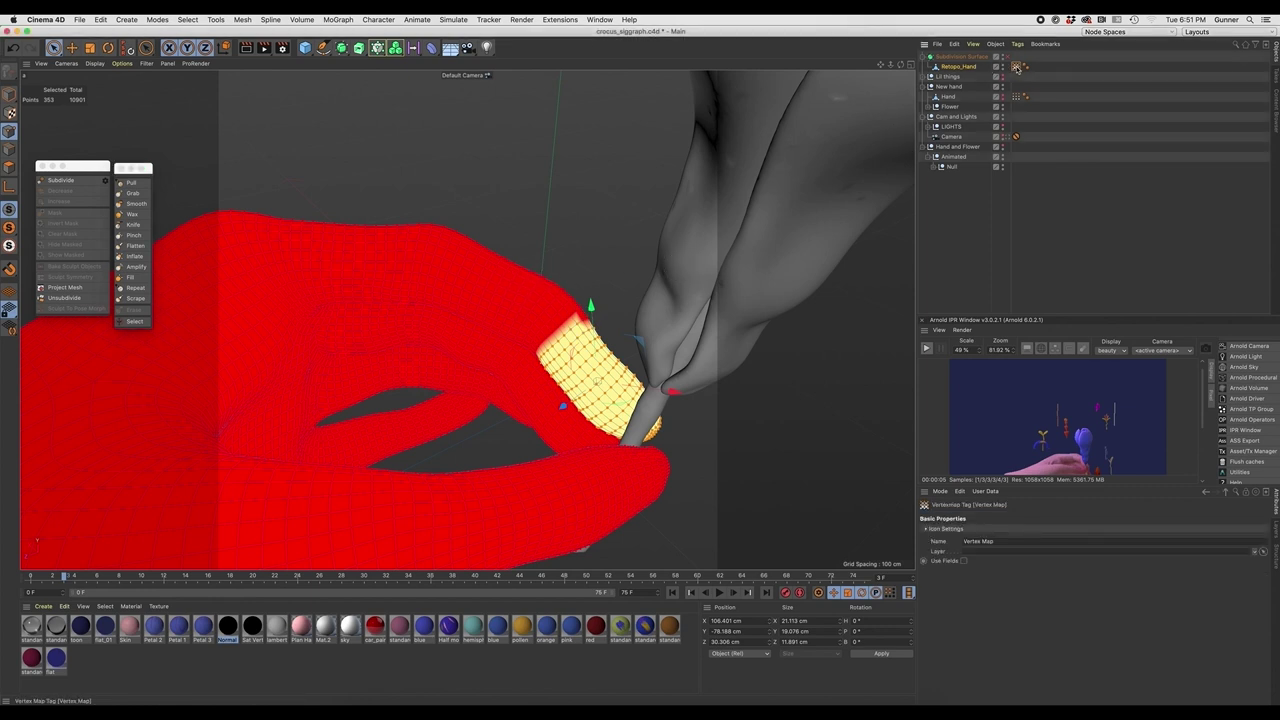
double_click(1016, 66)
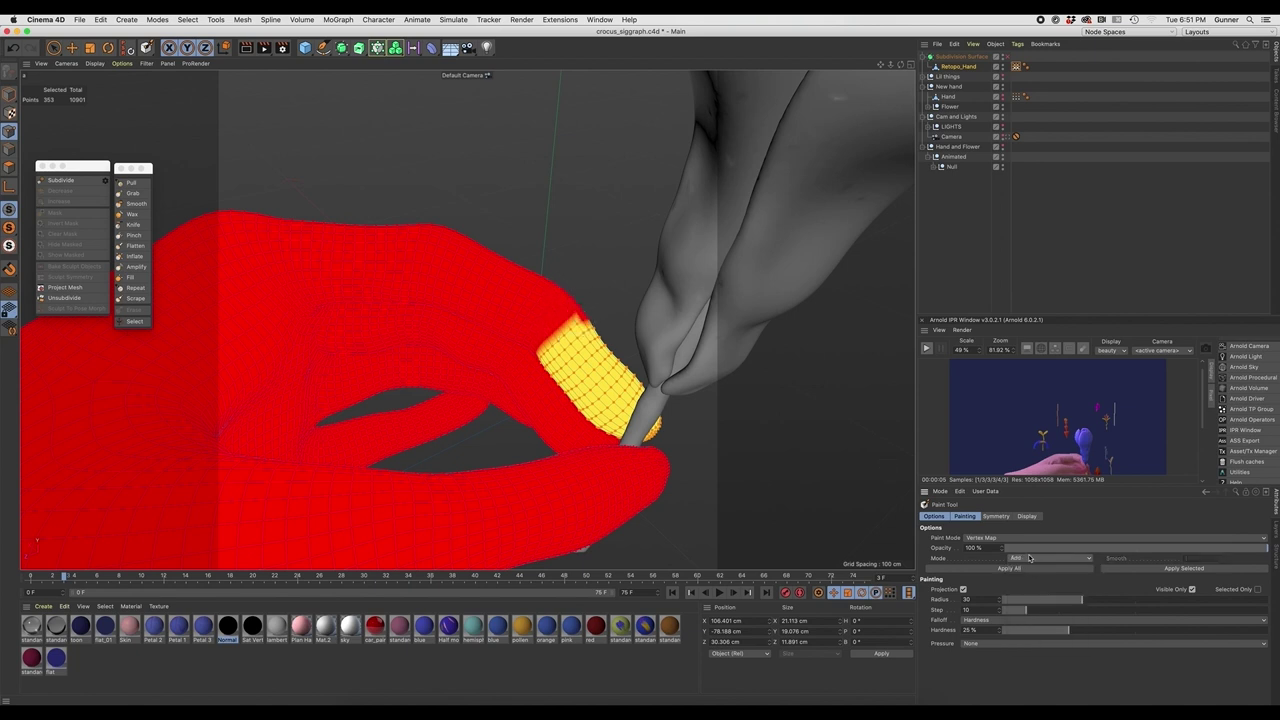
mouse_move(572, 336)
left_mouse_down()
mouse_move(525, 300)
mouse_move(565, 340)
left_mouse_up()
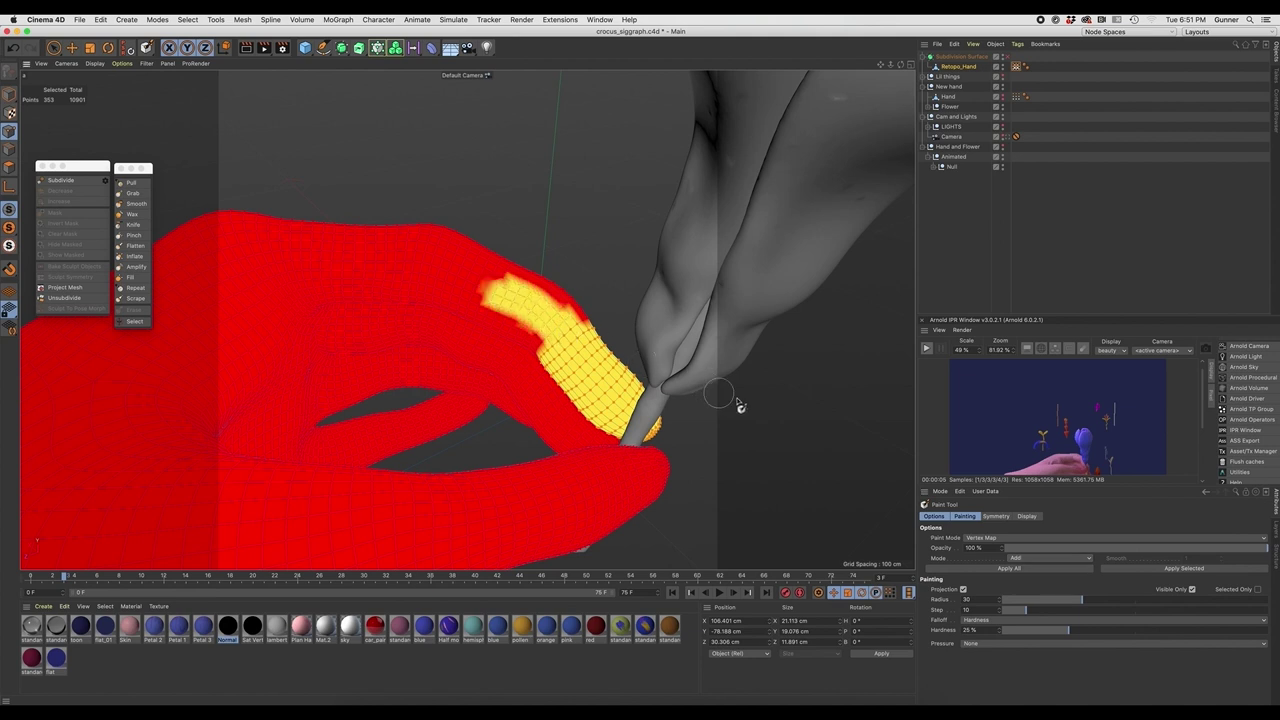
key("super+z")
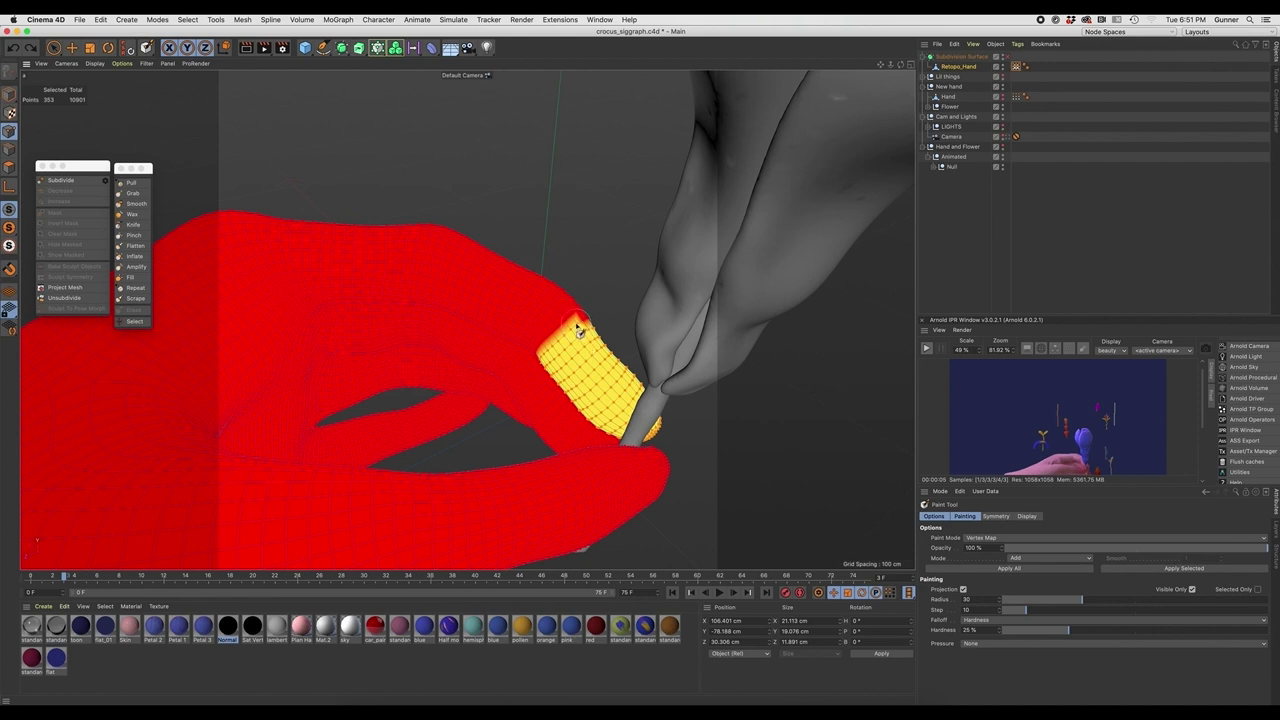
left_click(1026, 558)
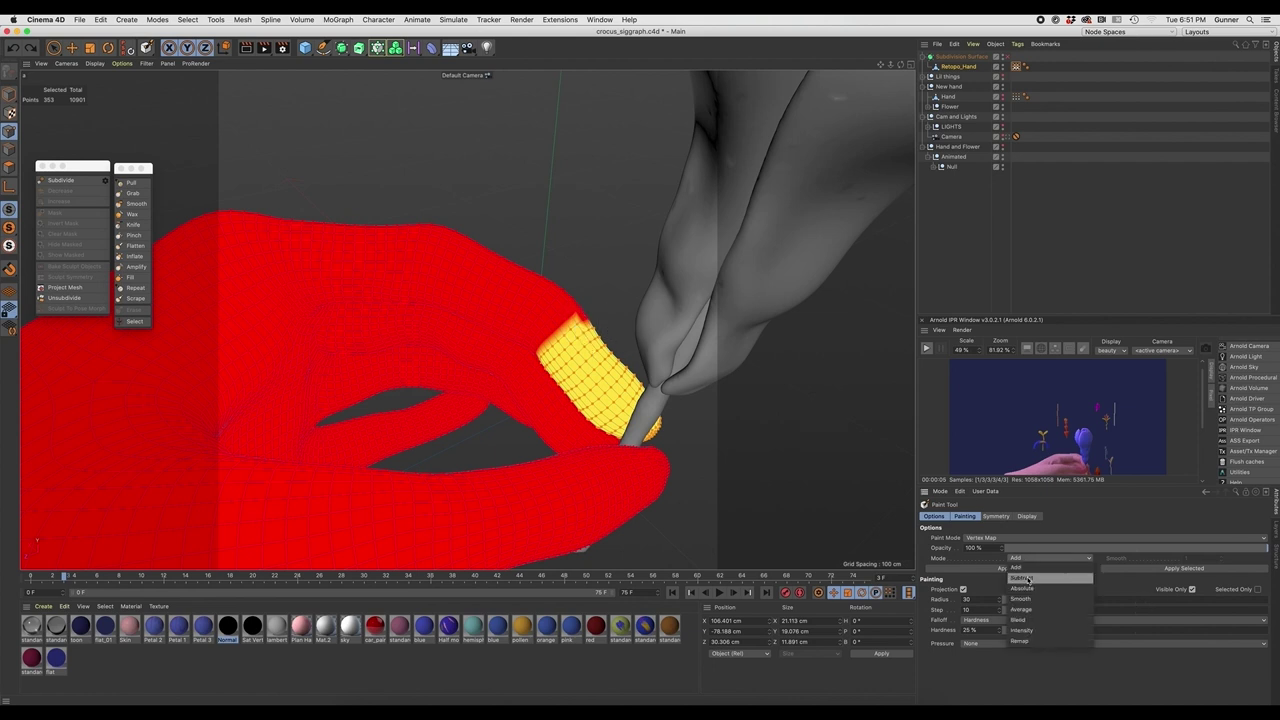
left_click(1028, 599)
mouse_move(619, 367)
left_mouse_down()
mouse_move(587, 331)
mouse_move(538, 329)
mouse_move(581, 335)
mouse_move(563, 359)
mouse_move(628, 318)
mouse_move(650, 323)
mouse_move(511, 429)
mouse_move(531, 418)
mouse_move(468, 405)
mouse_move(522, 425)
mouse_move(443, 443)
mouse_move(463, 466)
mouse_move(533, 378)
mouse_move(503, 442)
mouse_move(414, 529)
mouse_move(280, 409)
left_mouse_up()
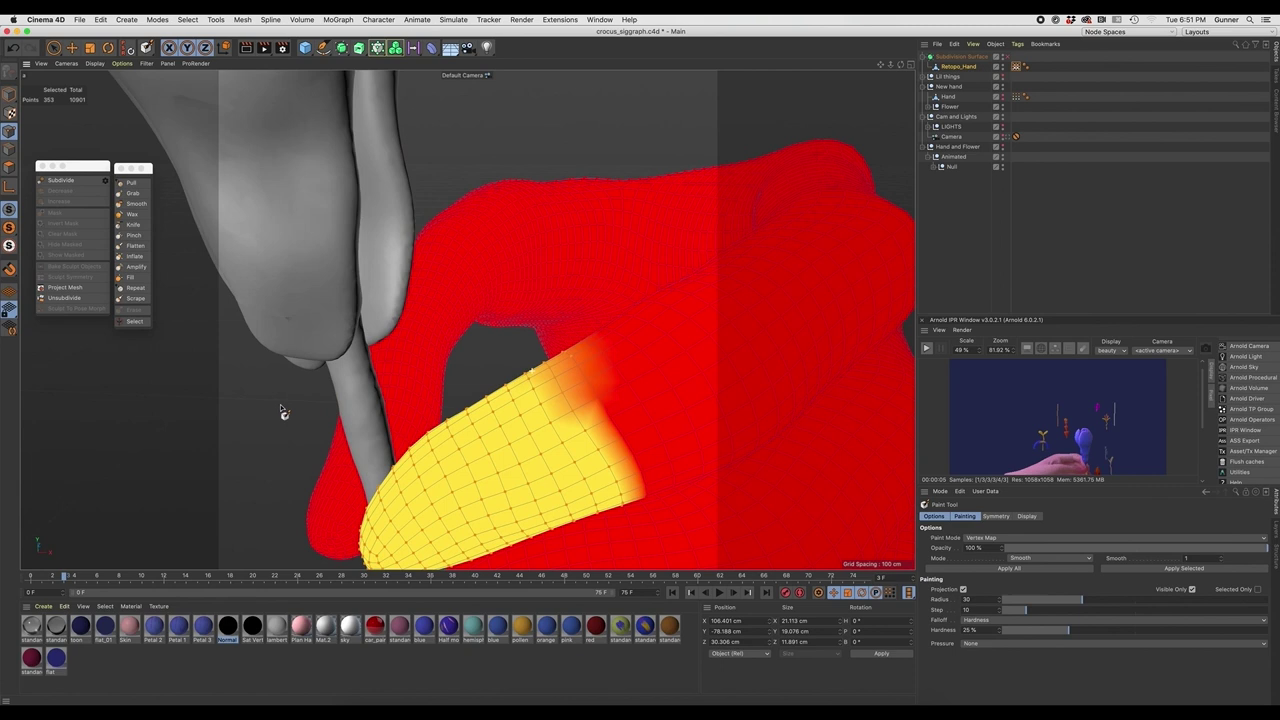
Orbit around the fingertip and stem to check the weight gradient coverage
mouse_move(546, 409)
left_mouse_down("alt")
mouse_move(534, 420)
mouse_move(533, 391)
left_mouse_up("alt")
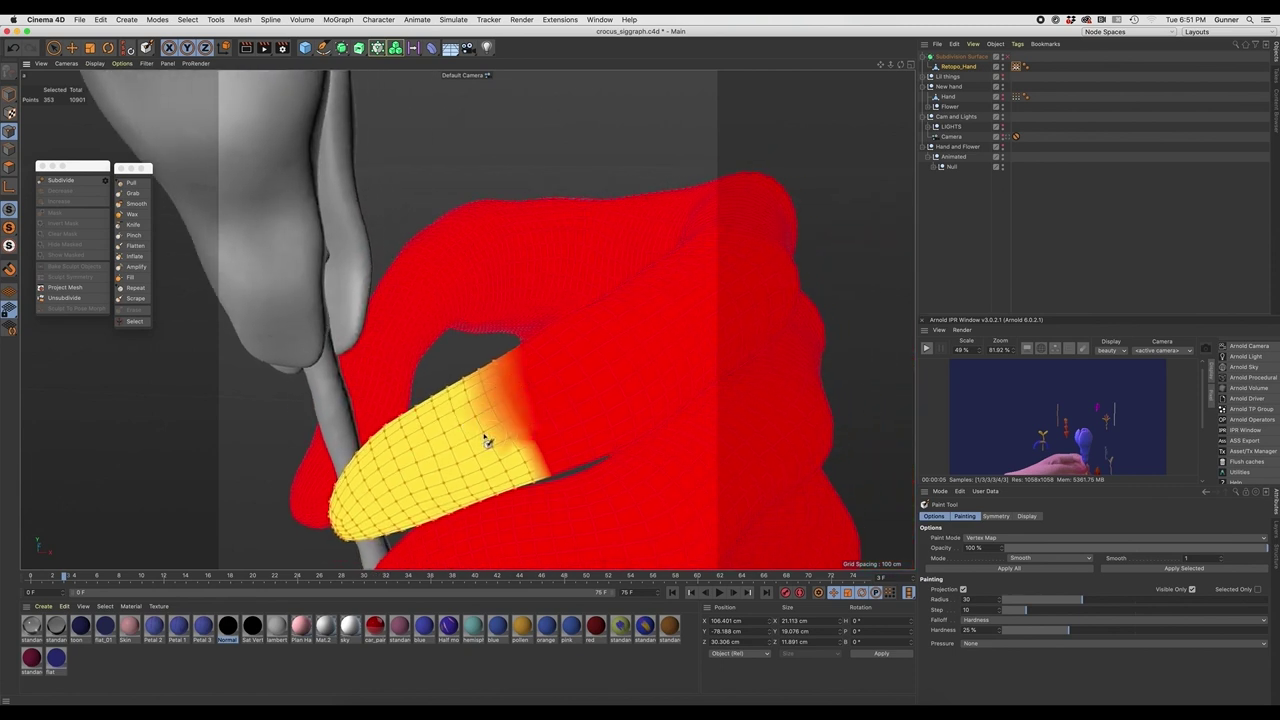
mouse_move(517, 477)
left_mouse_down("alt")
mouse_move(516, 418)
mouse_move(520, 500)
left_mouse_up("alt")
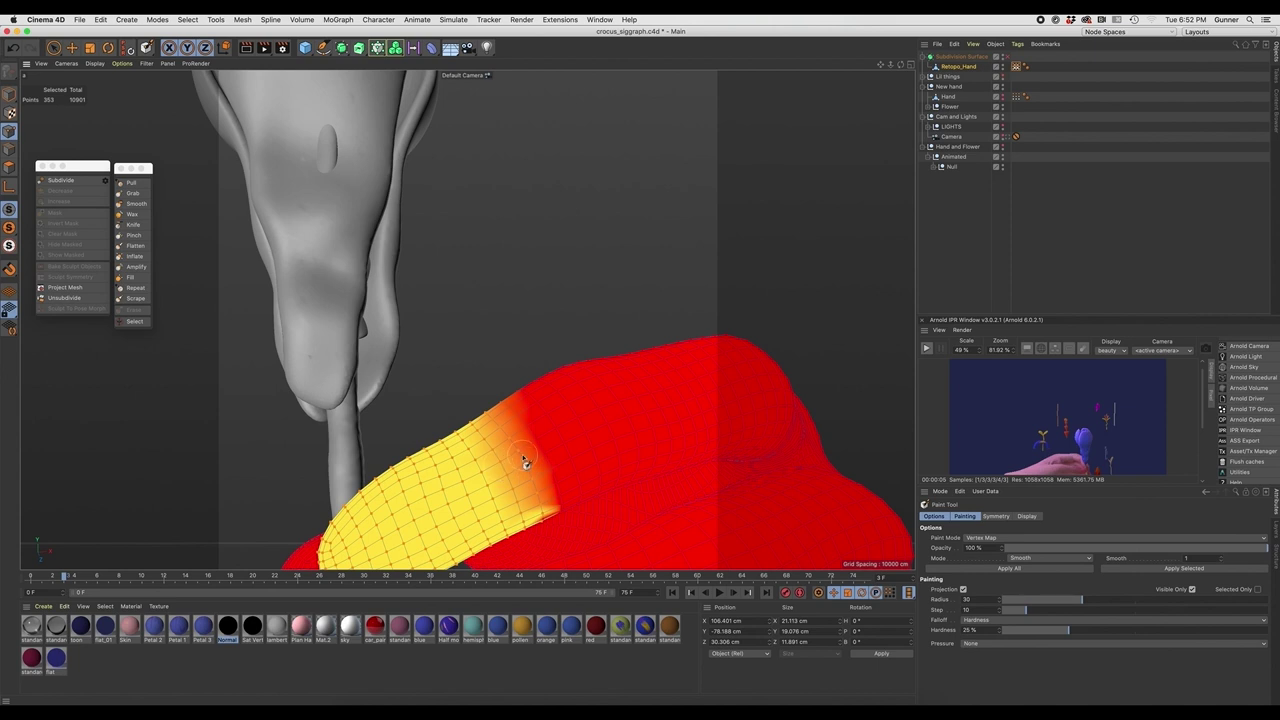
left_click_drag(510, 465, 463, 485, "alt")
left_click_drag(418, 432, 527, 437, "alt")
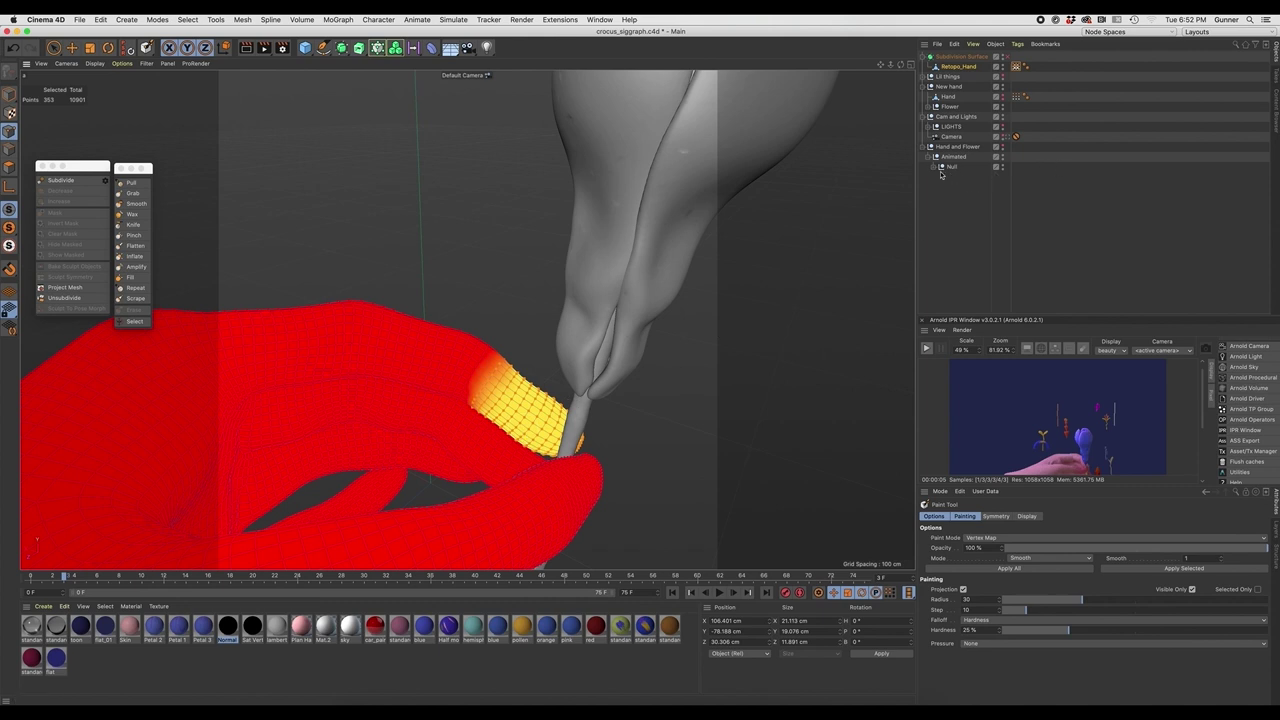
left_click_drag(514, 366, 494, 411, "alt")
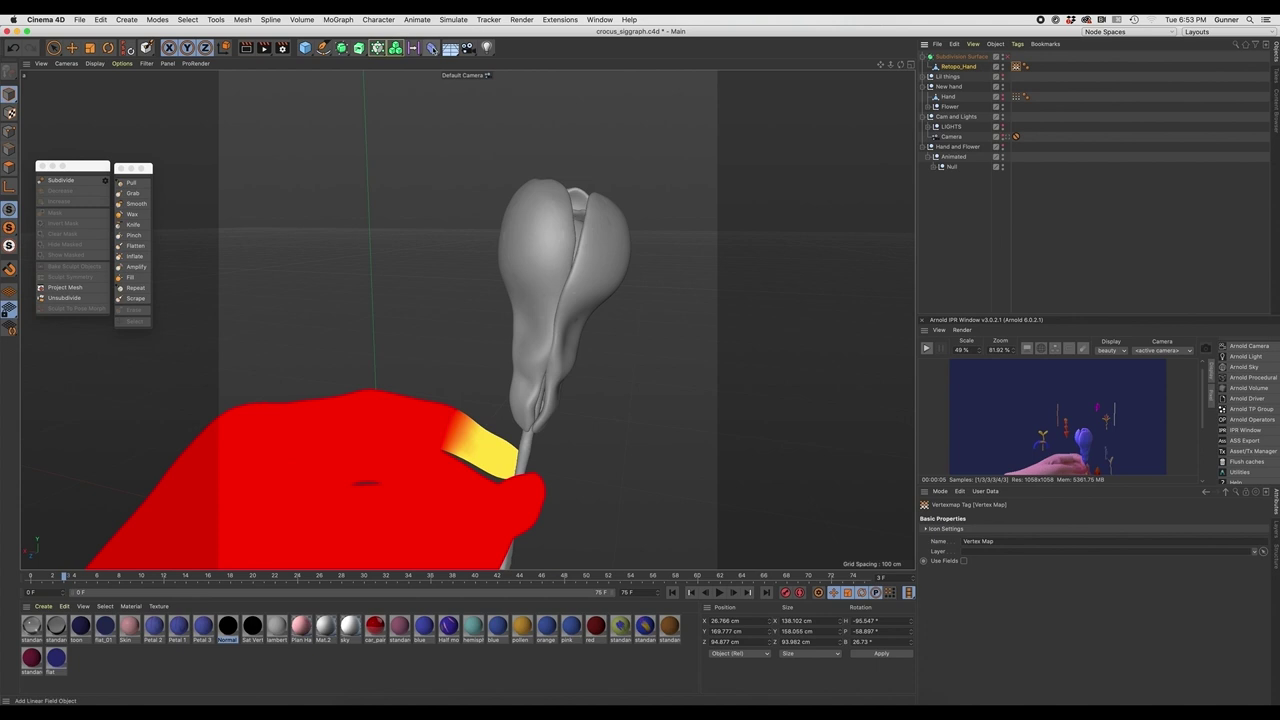
Add a Bend deformer under Retopo_Hand and shrink its cage to about a third
left_click(431, 47)
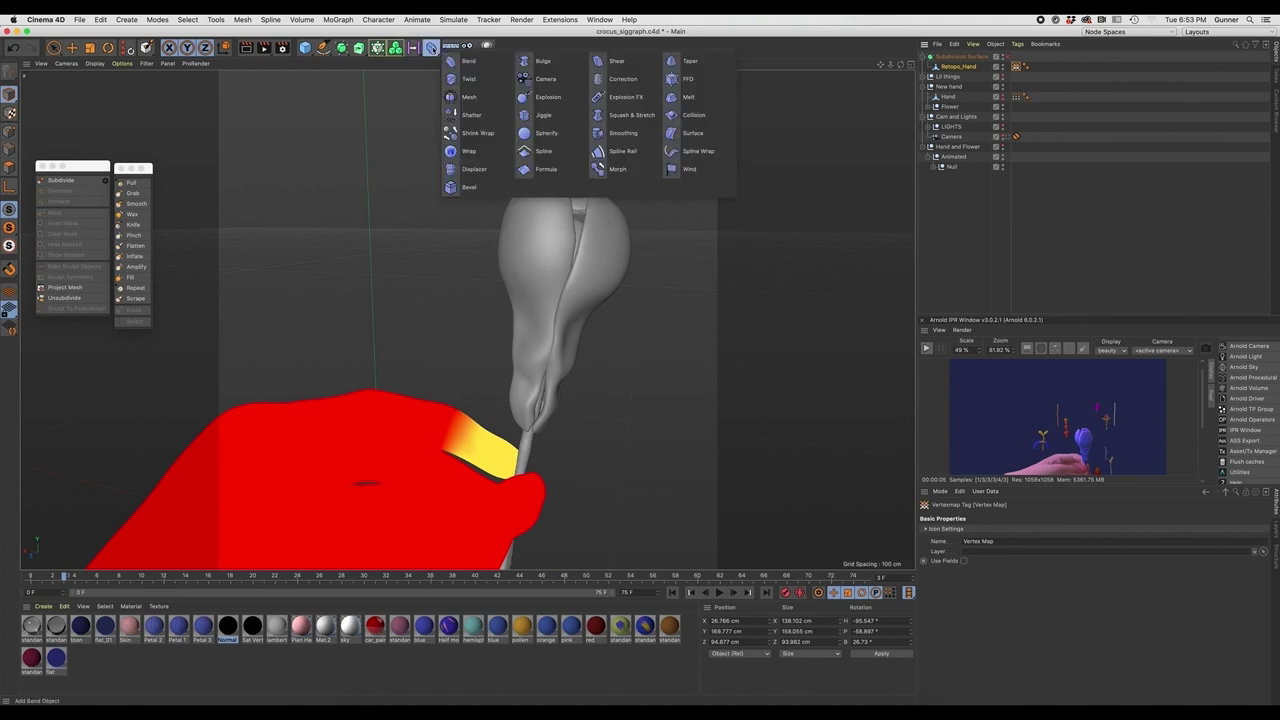
left_click(478, 64)
left_click_drag(957, 85, 958, 78)
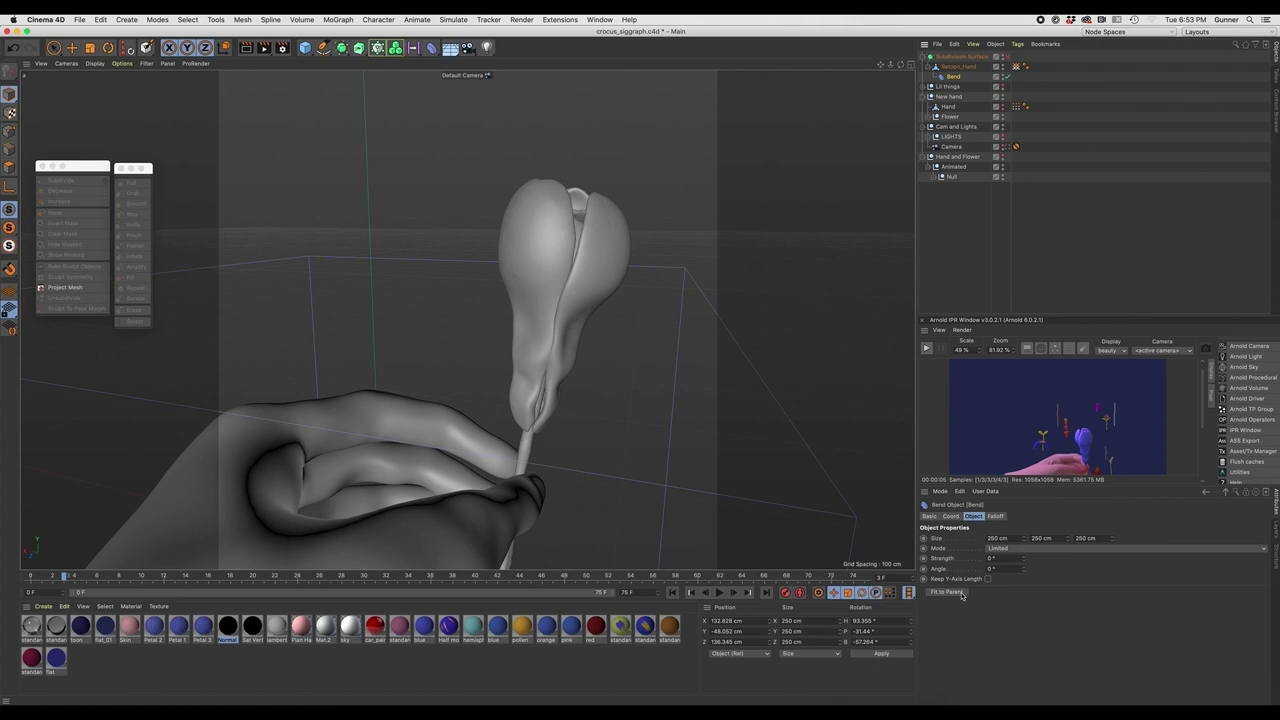
key("o")
key("t")
left_click_drag(677, 460, 443, 463)
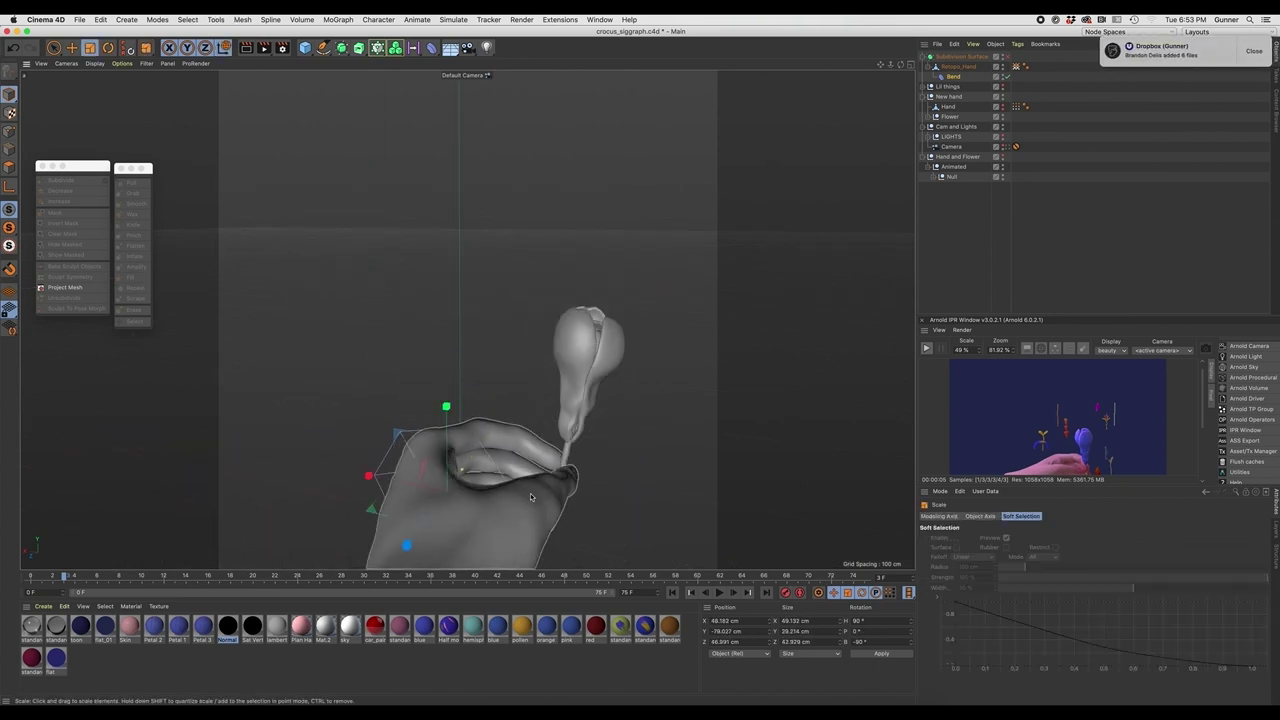
Raise the Bend deformer's strength to 24°
scroll(530, 493, "up", 8)
left_click_drag(504, 451, 545, 400, "alt")
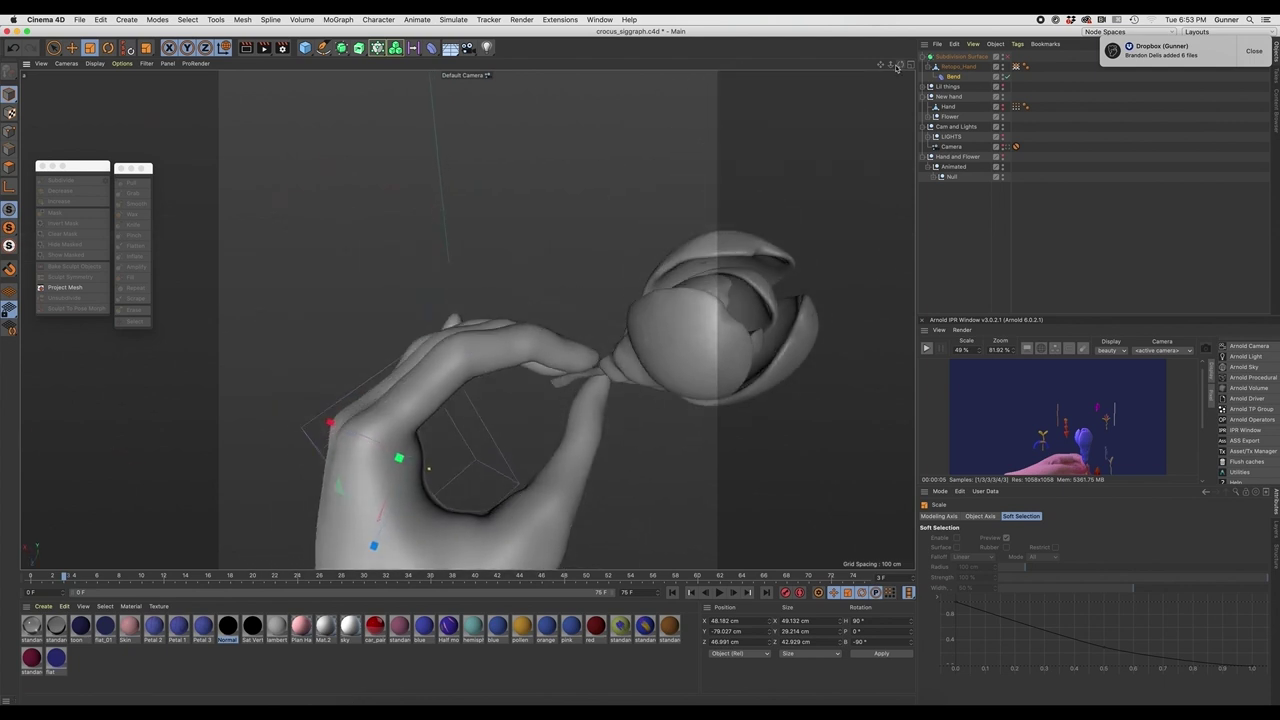
left_click(956, 77)
left_click_drag(1024, 561, 1045, 561)
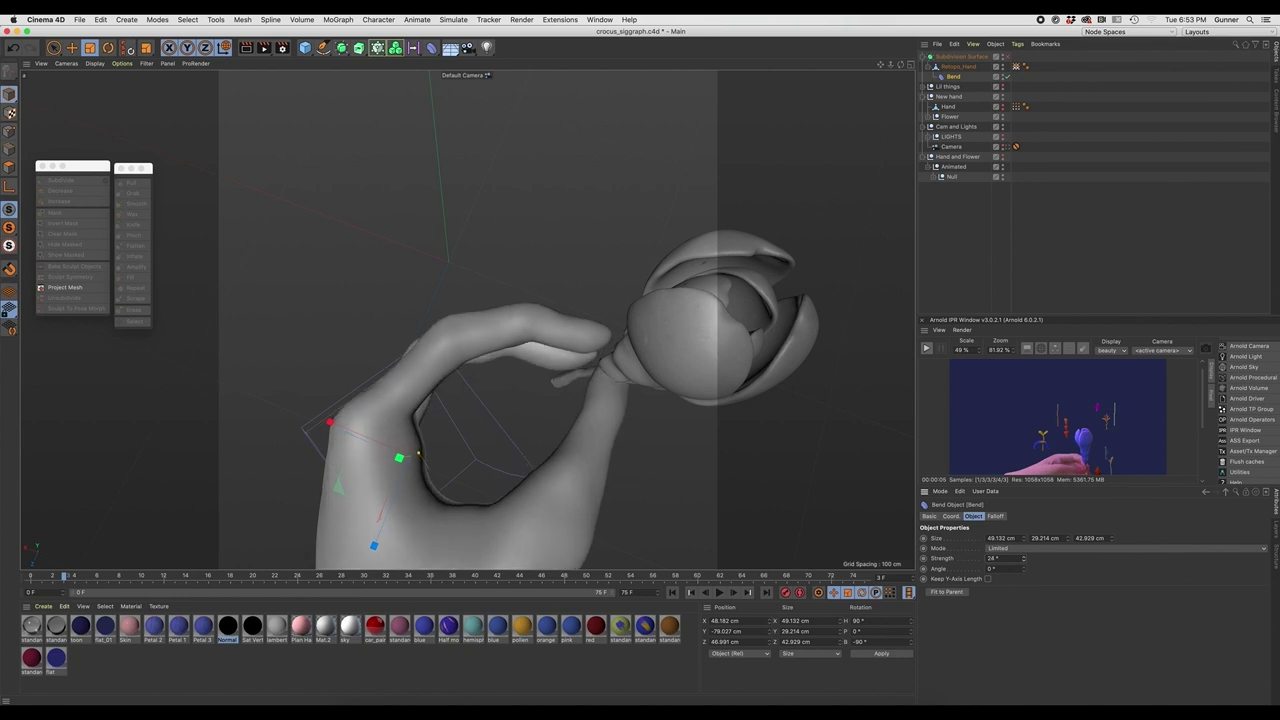
Move the Bend deformer up over the index finger and tilt it along the finger
key("e")
left_click_drag(340, 499, 502, 374)
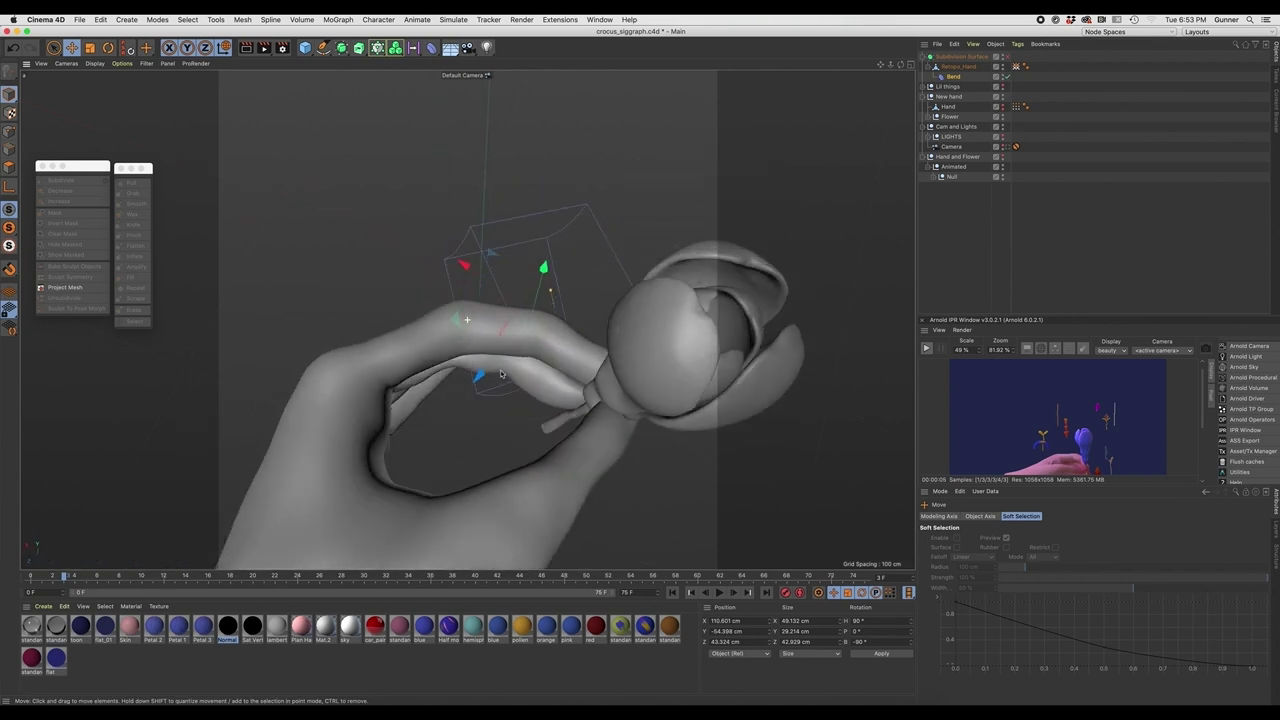
key("r")
left_click_drag(536, 285, 614, 234)
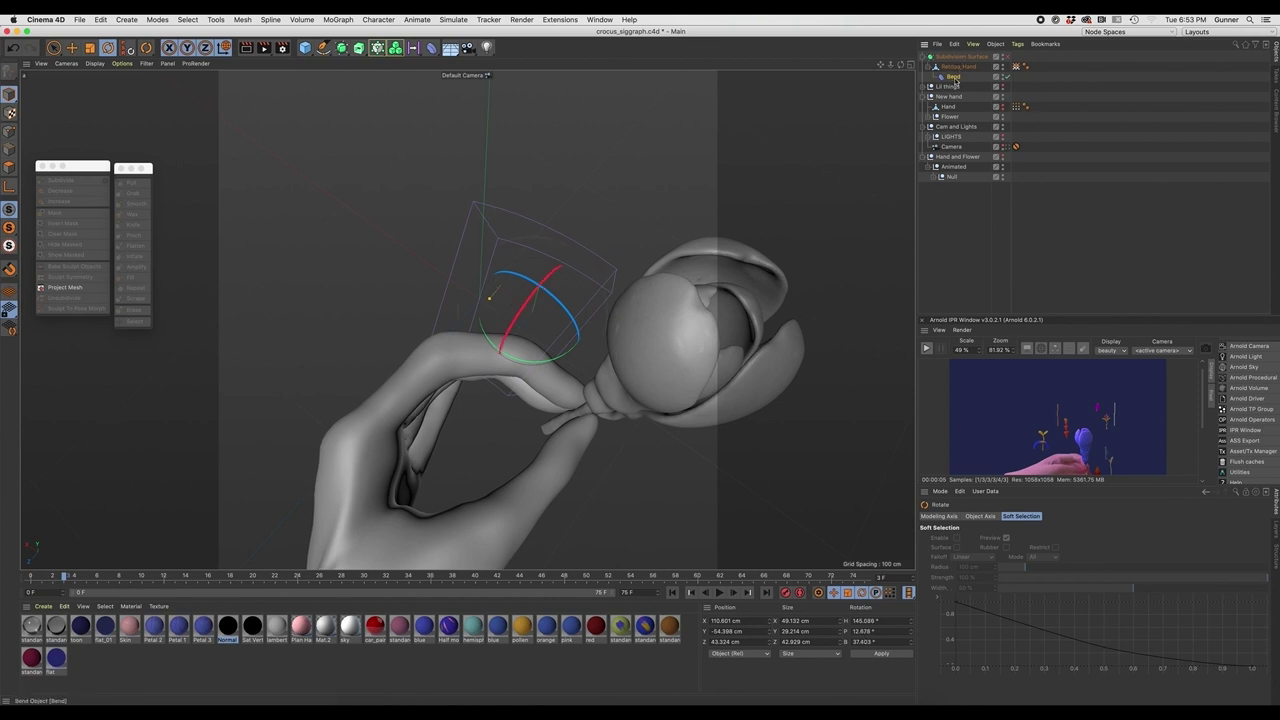
Lower the bend strength to 17° and rotate the deformer to redirect the curl
left_click(954, 77)
left_click_drag(1024, 562, 1018, 562)
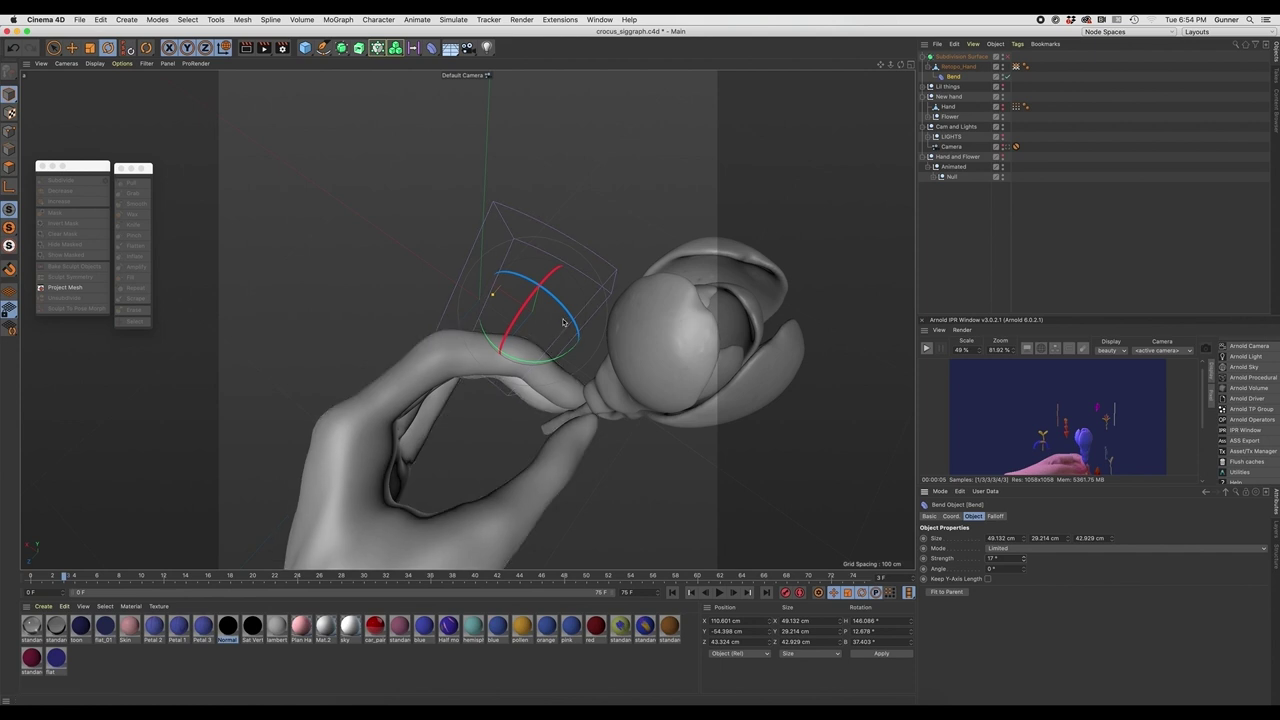
left_click_drag(553, 308, 447, 289)
left_click_drag(545, 296, 490, 327)
Reposition the Bend deformer along the finger until it sits on the fingertip
key("e")
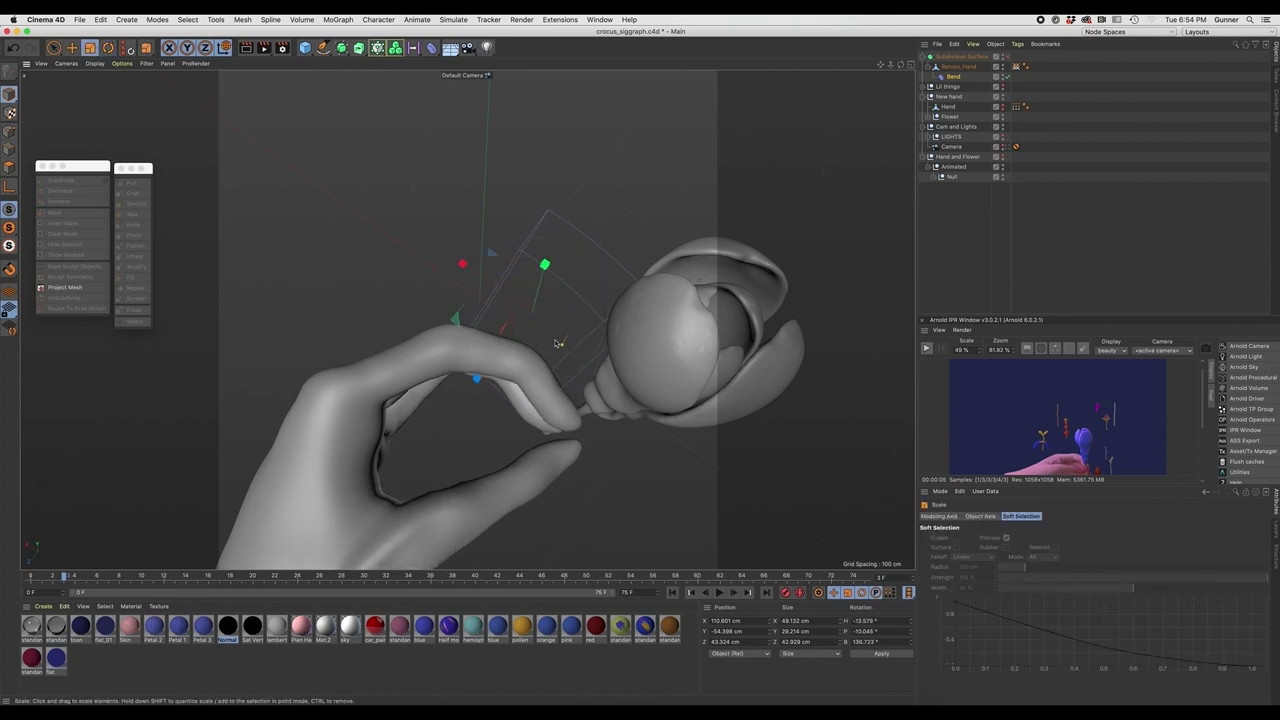
left_click_drag(506, 299, 639, 333)
scroll(506, 399, "up", 3)
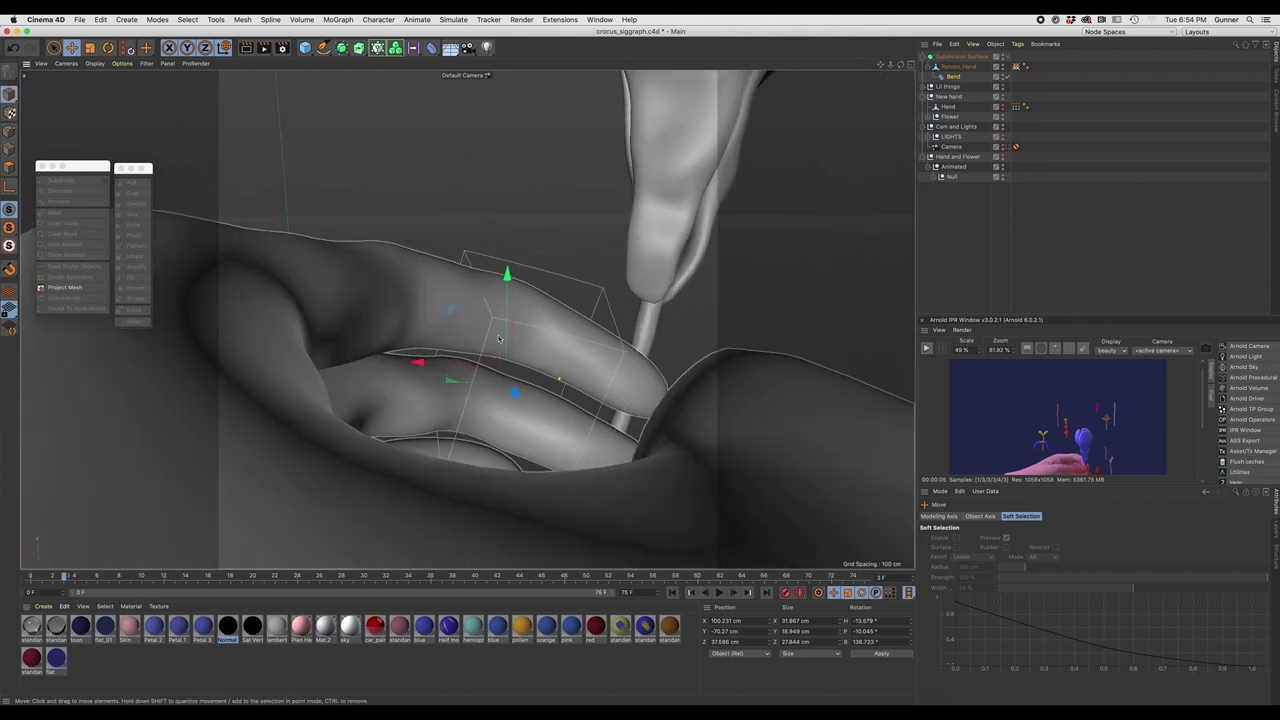
left_click_drag(506, 289, 521, 225)
left_click_drag(592, 346, 730, 337, "alt")
key("t")
scroll(730, 337, "up", 2)
scroll(700, 350, "down", 2)
scroll(670, 367, "up", 4)
left_click_drag(670, 367, 600, 380, "alt")
key("e")
left_click_drag(530, 330, 522, 340)
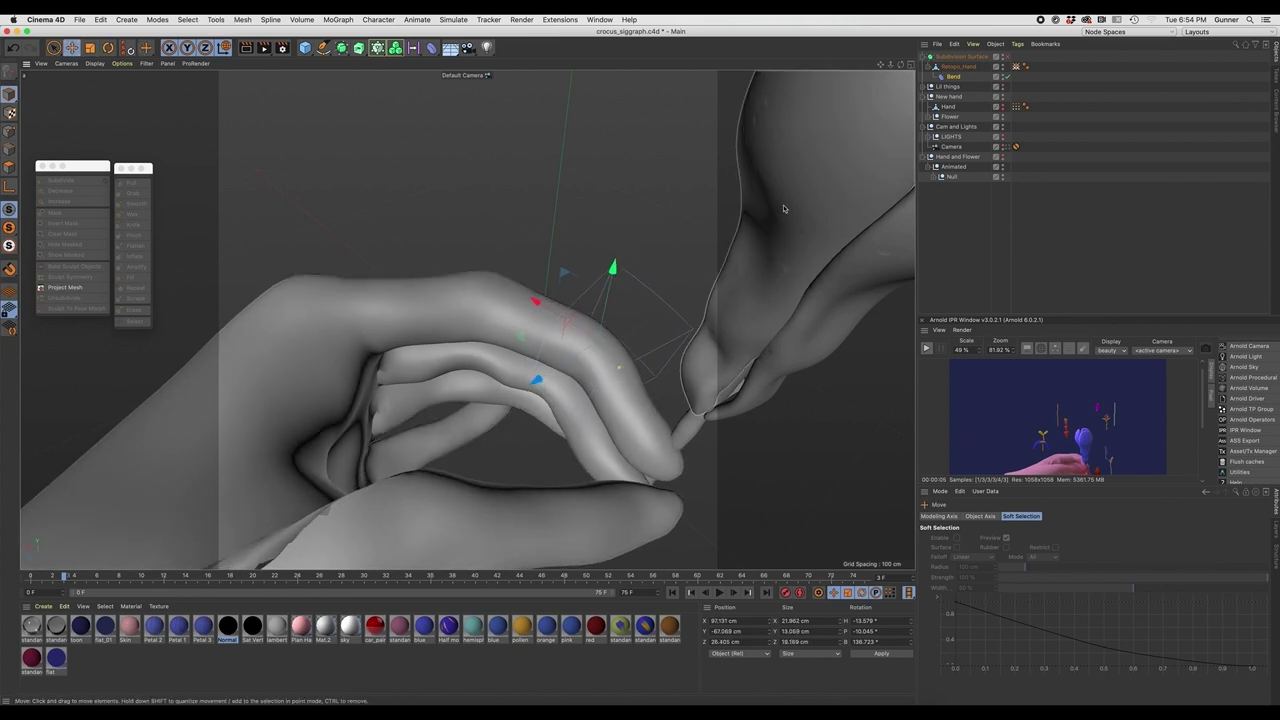
Add a Restriction tag to the Bend deformer from its Rigging Tags menu
right_click(955, 80)
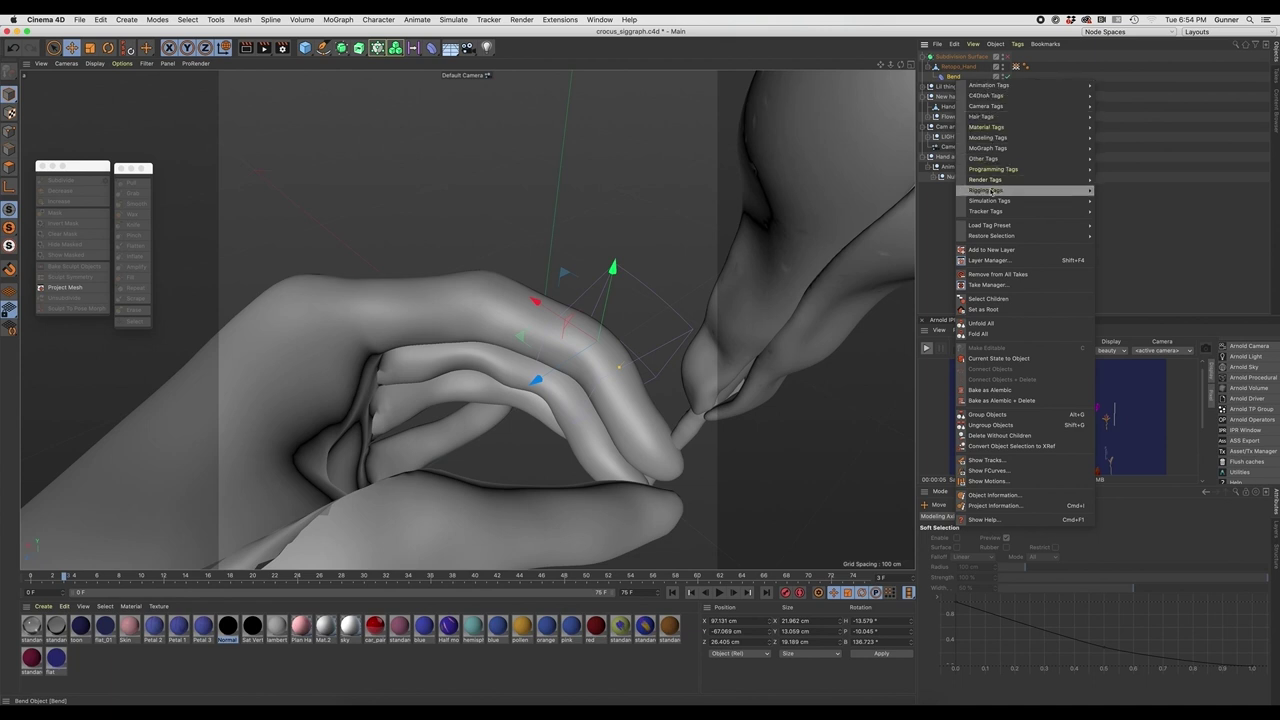
mouse_move(990, 192)
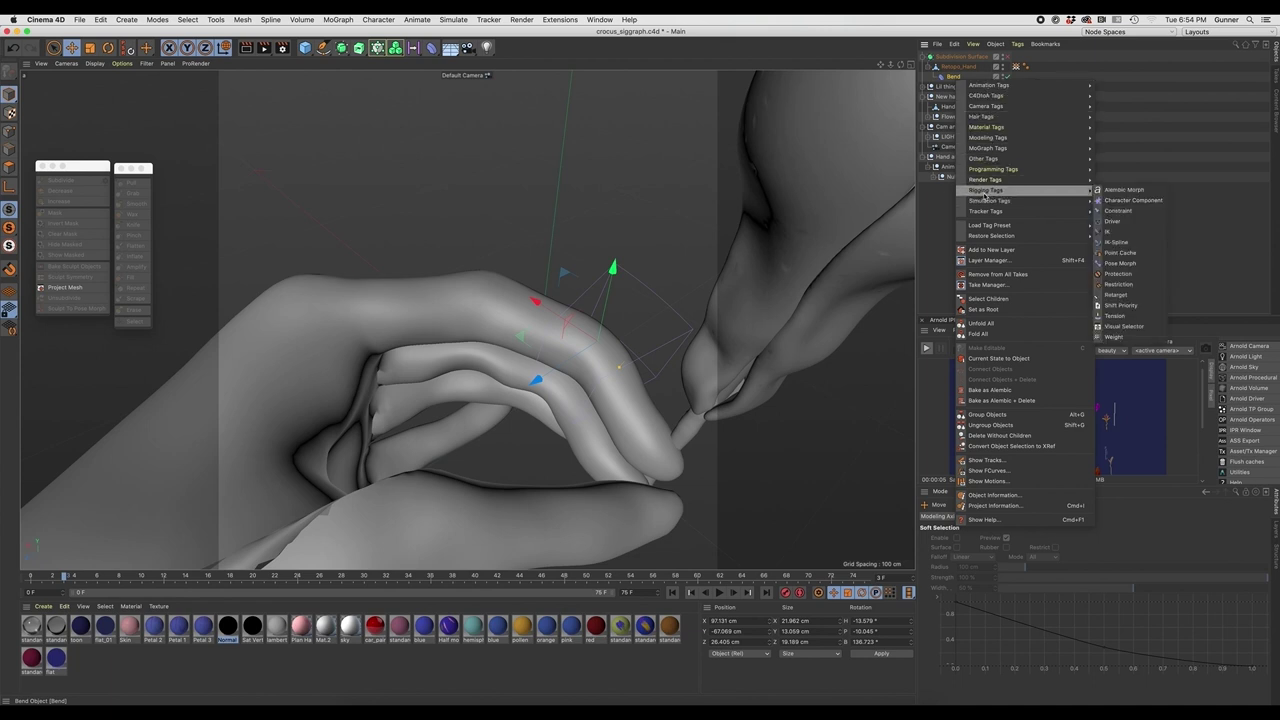
left_click(1143, 286)
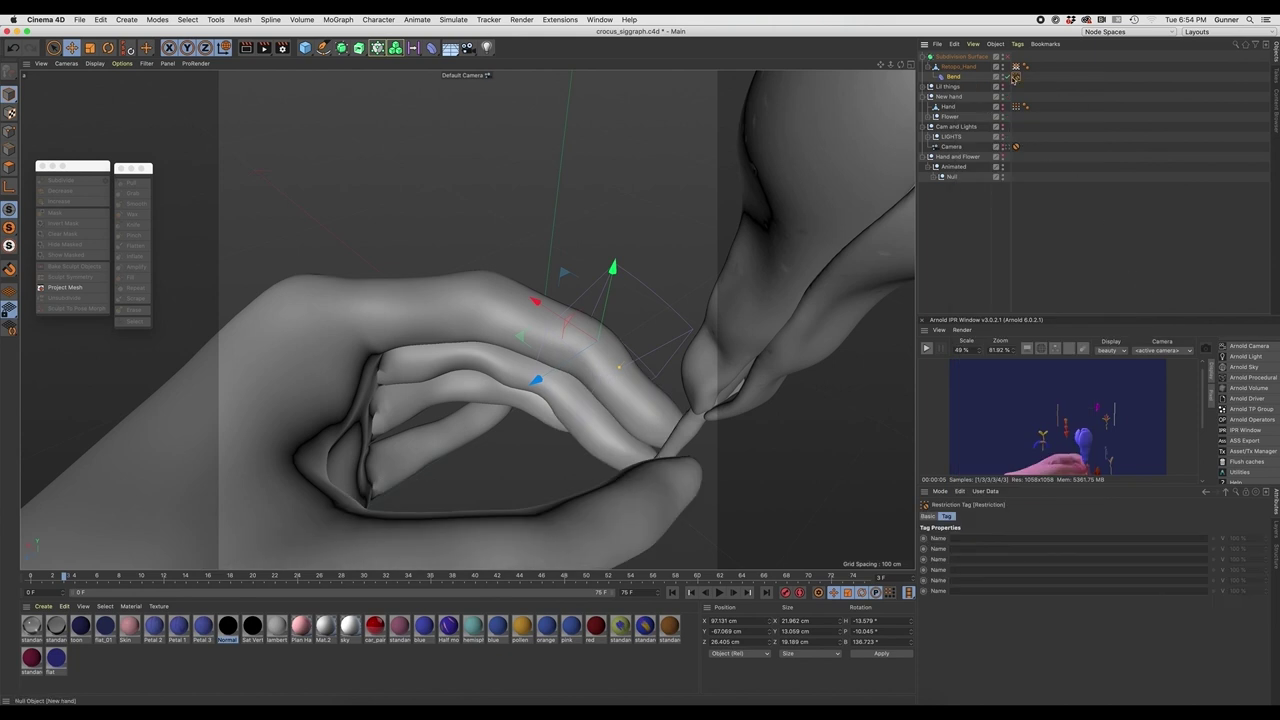
Rename the fingertip vertex map to Index Tip and link it into the Restriction tag
left_click(960, 67)
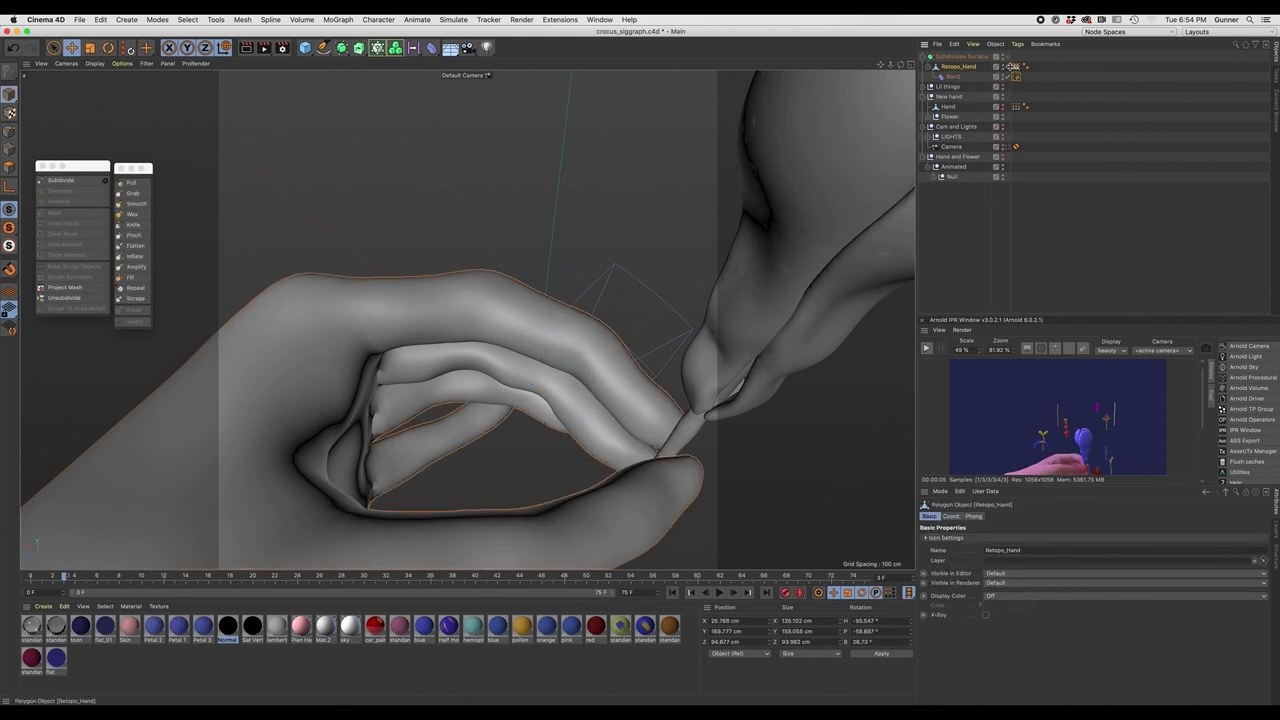
left_click(1016, 68)
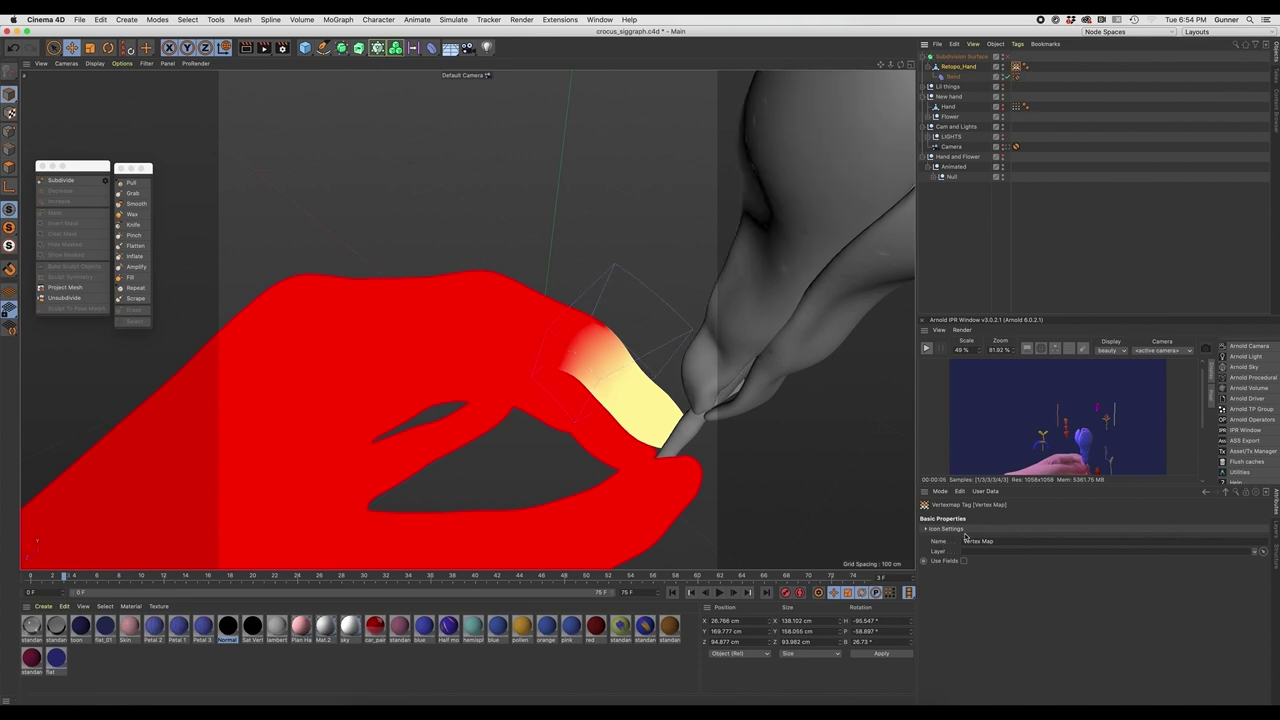
left_click_drag(1000, 541, 918, 548)
key("BackSpace")
left_click(1017, 77)
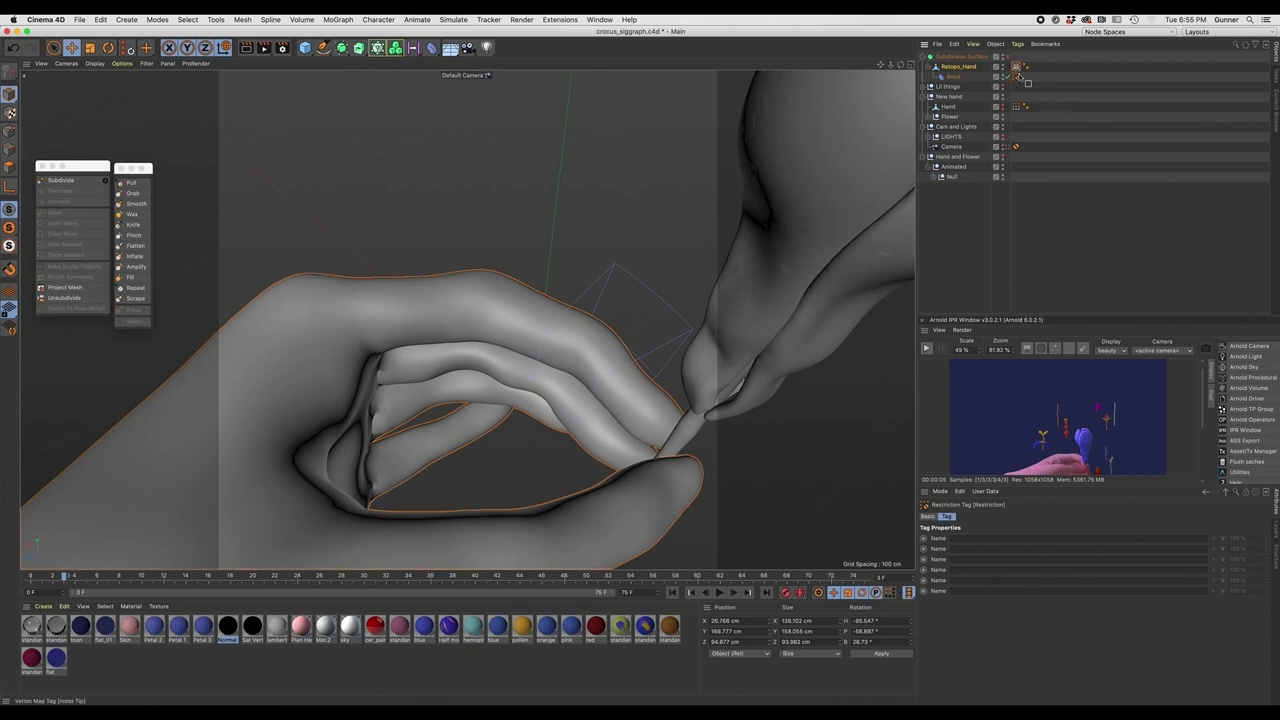
left_click_drag(978, 556, 970, 540)
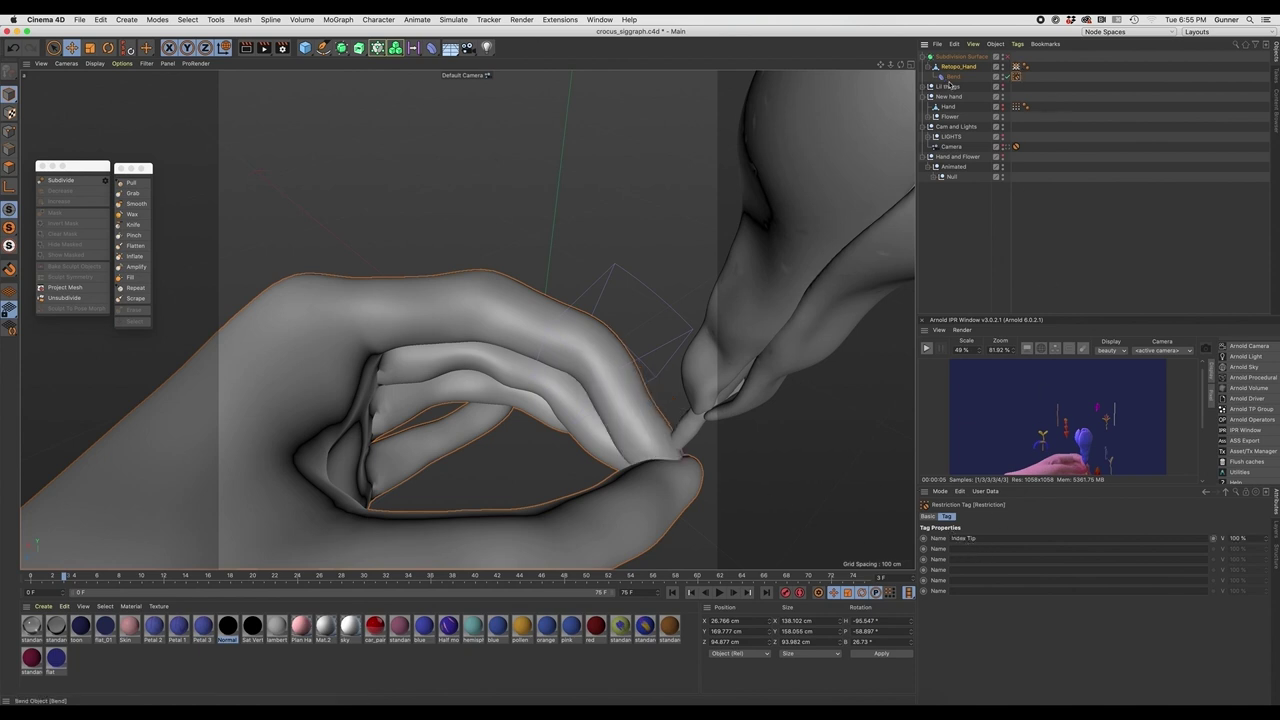
left_click(953, 77)
Fine-tune the Bend strength so the fingertip presses the stem, then orbit to compare both hands
left_click_drag(1023, 563, 1024, 556)
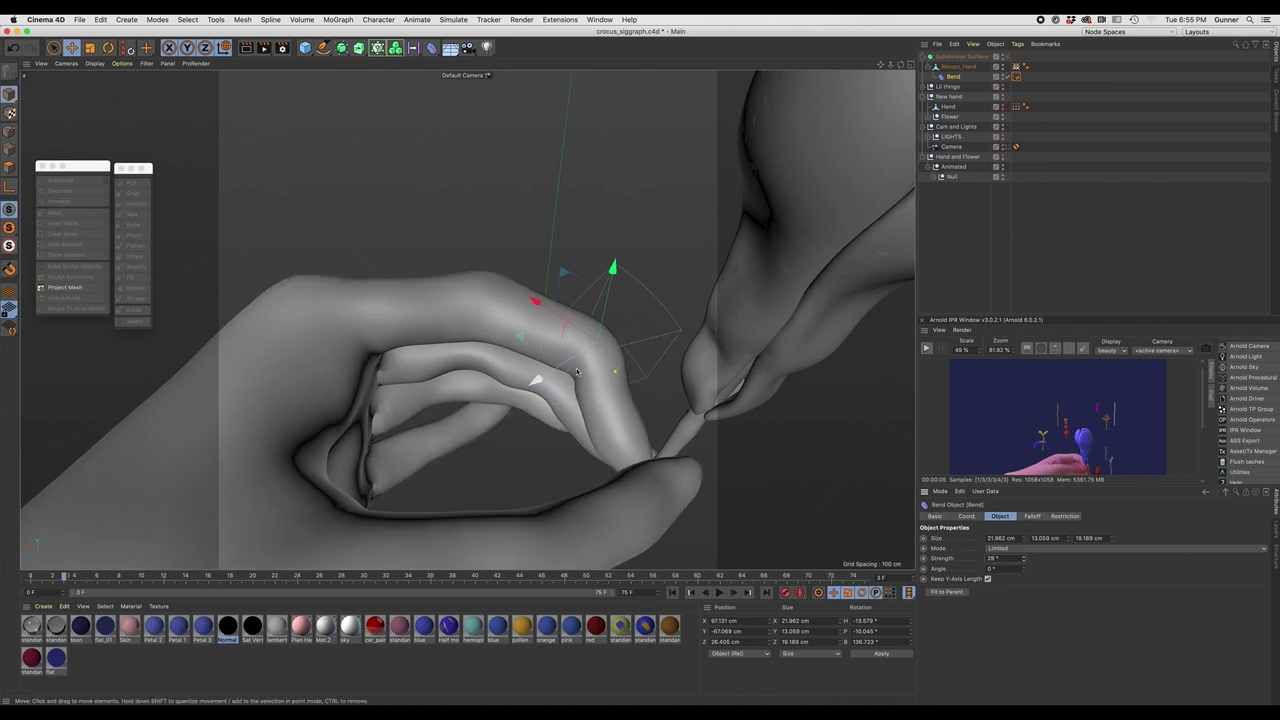
mouse_move(597, 402)
left_mouse_down("alt")
mouse_move(608, 437)
mouse_move(593, 418)
left_mouse_up("alt")
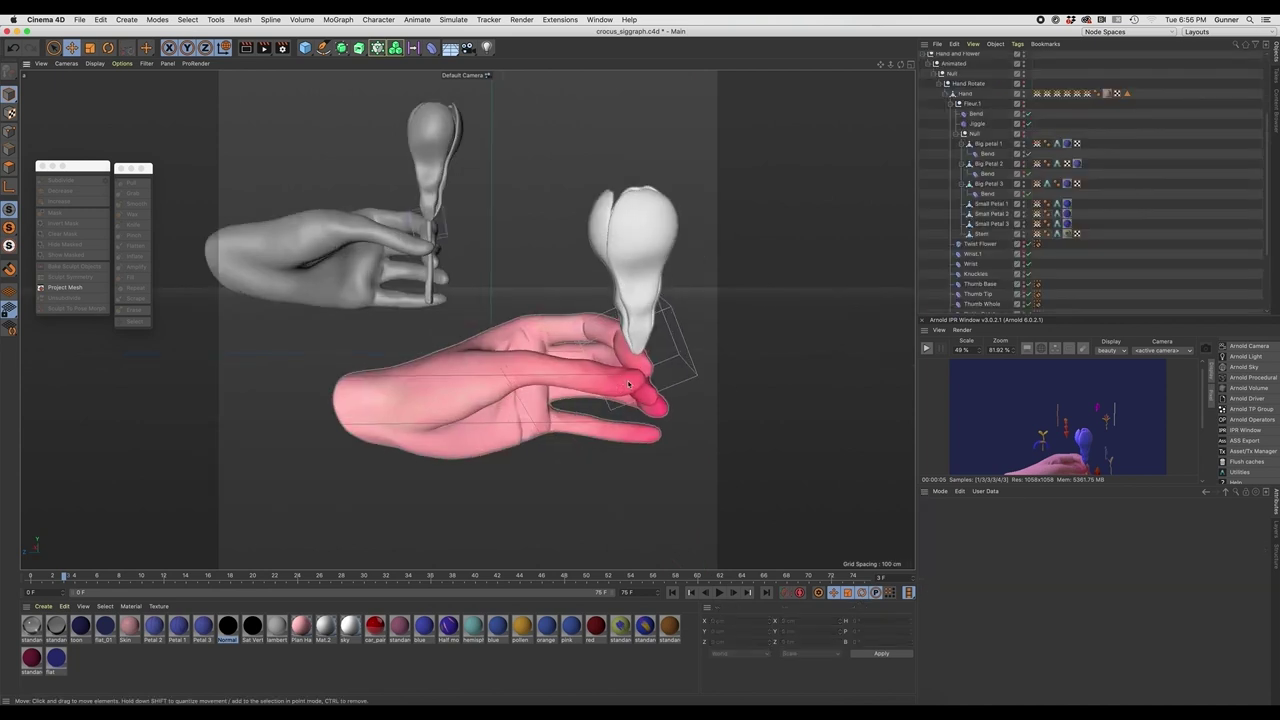
left_click_drag(629, 384, 678, 430, "alt")
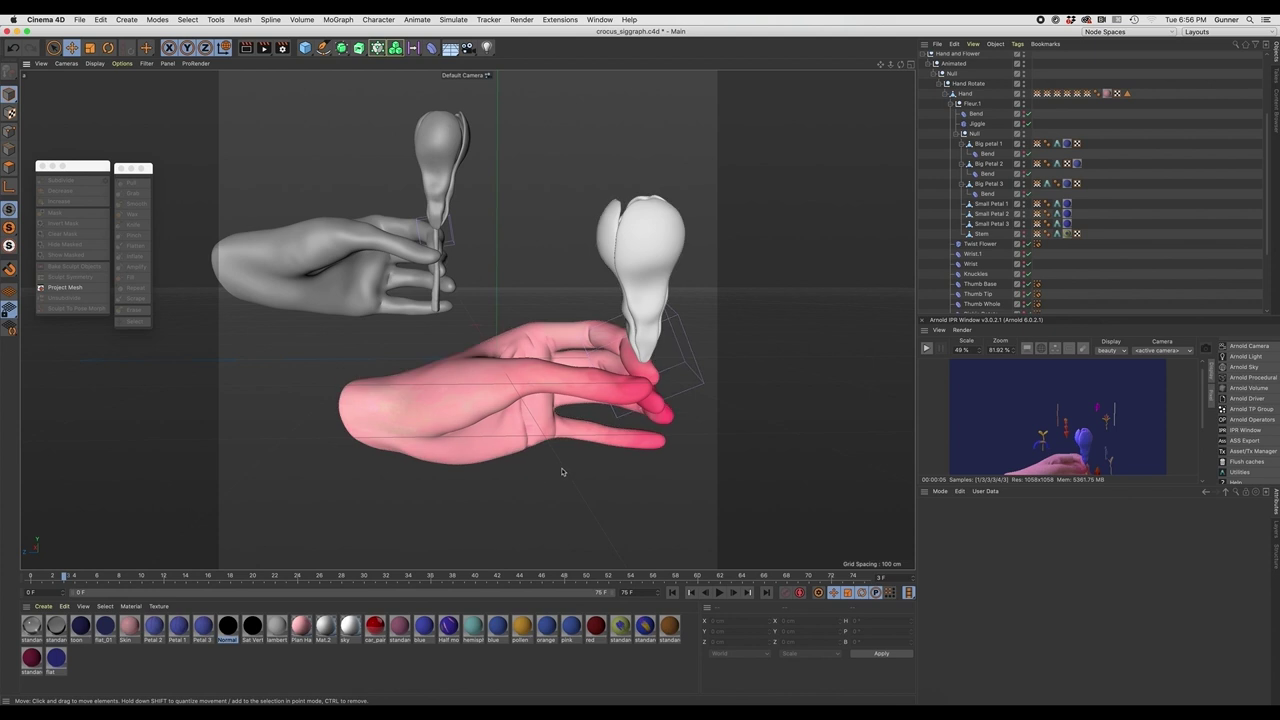
left_click_drag(626, 483, 593, 455, "alt")
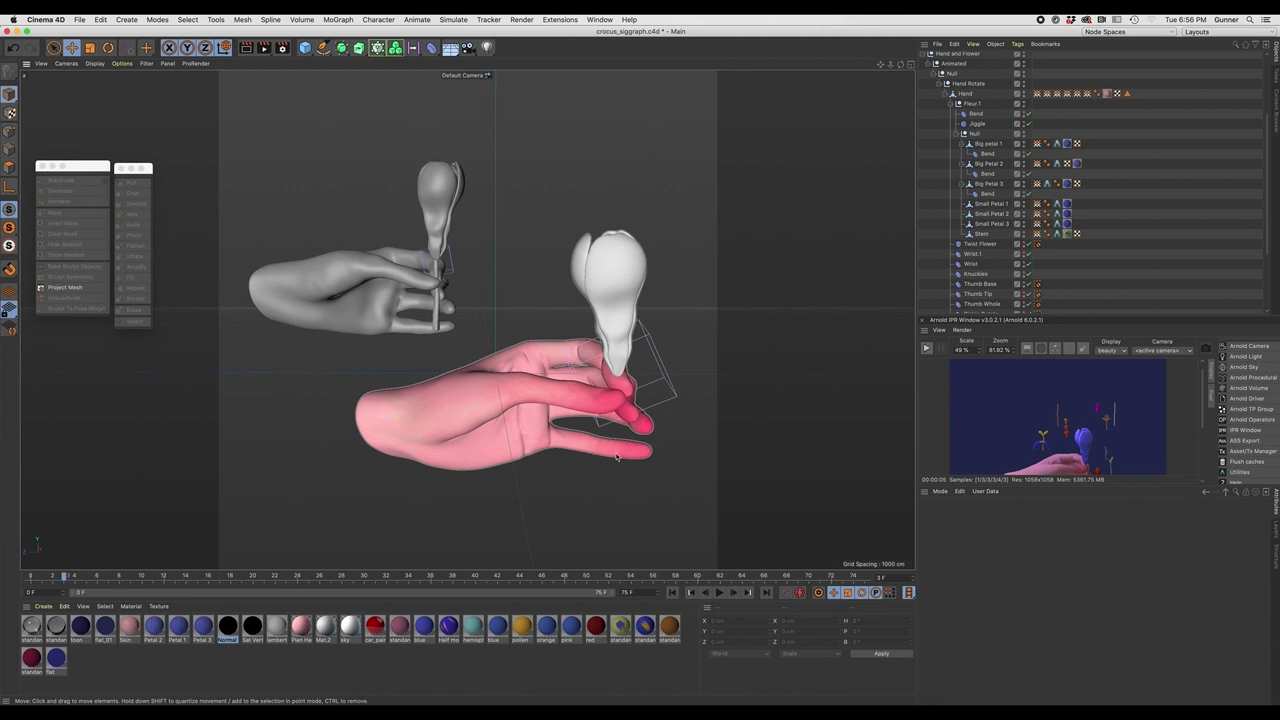
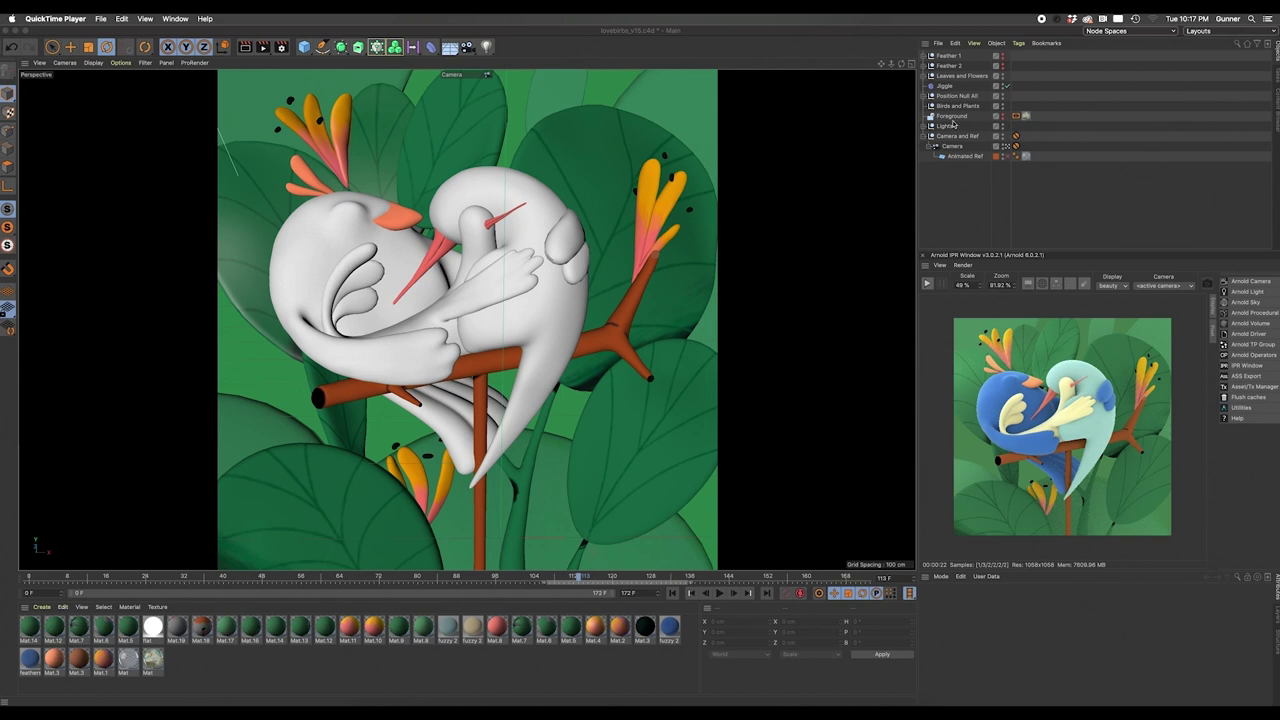
Select Bigbirb and play the lovebirds animation from around frame 32
left_click(580, 340)
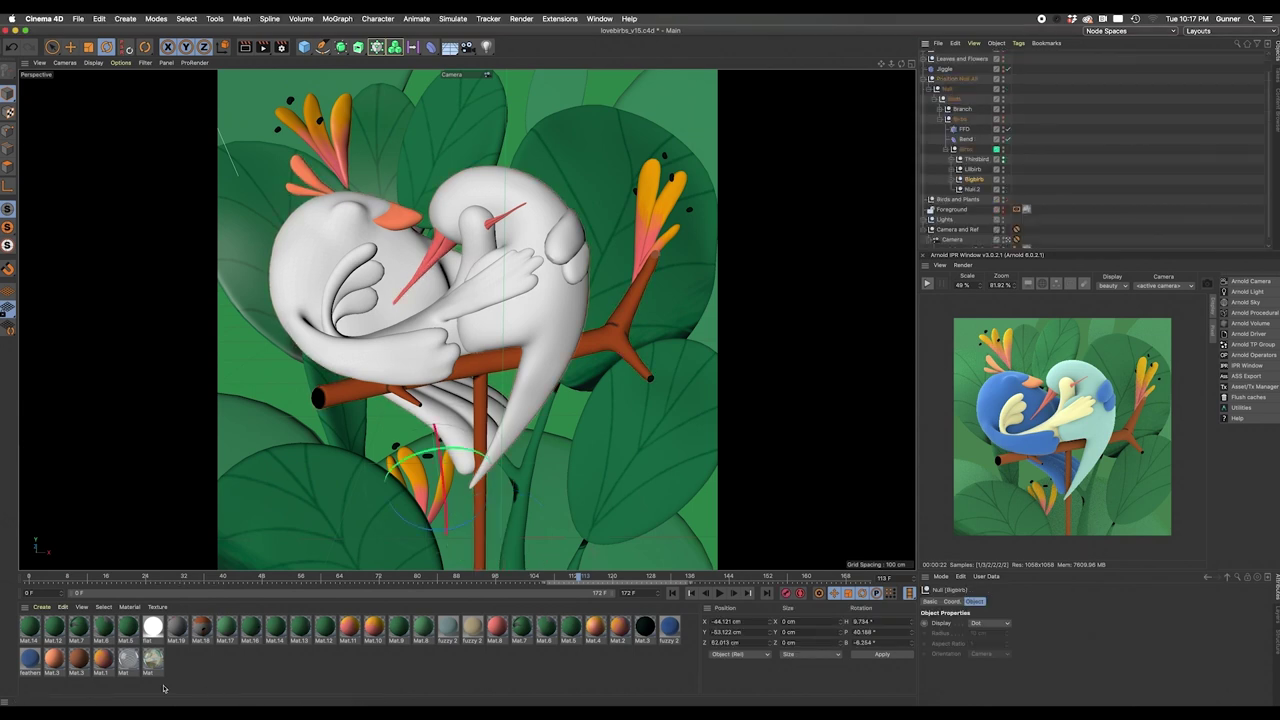
mouse_move(45, 587)
left_mouse_down()
mouse_move(280, 582)
mouse_move(63, 582)
left_mouse_up()
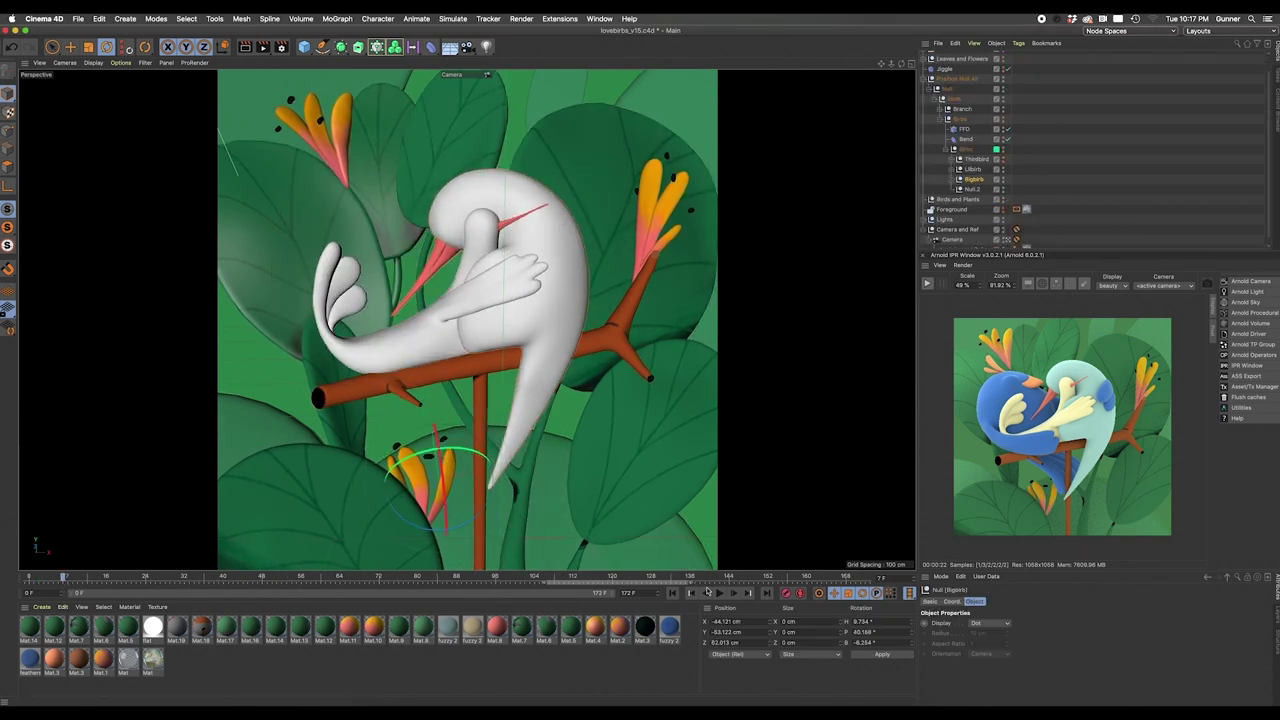
left_click(719, 594)
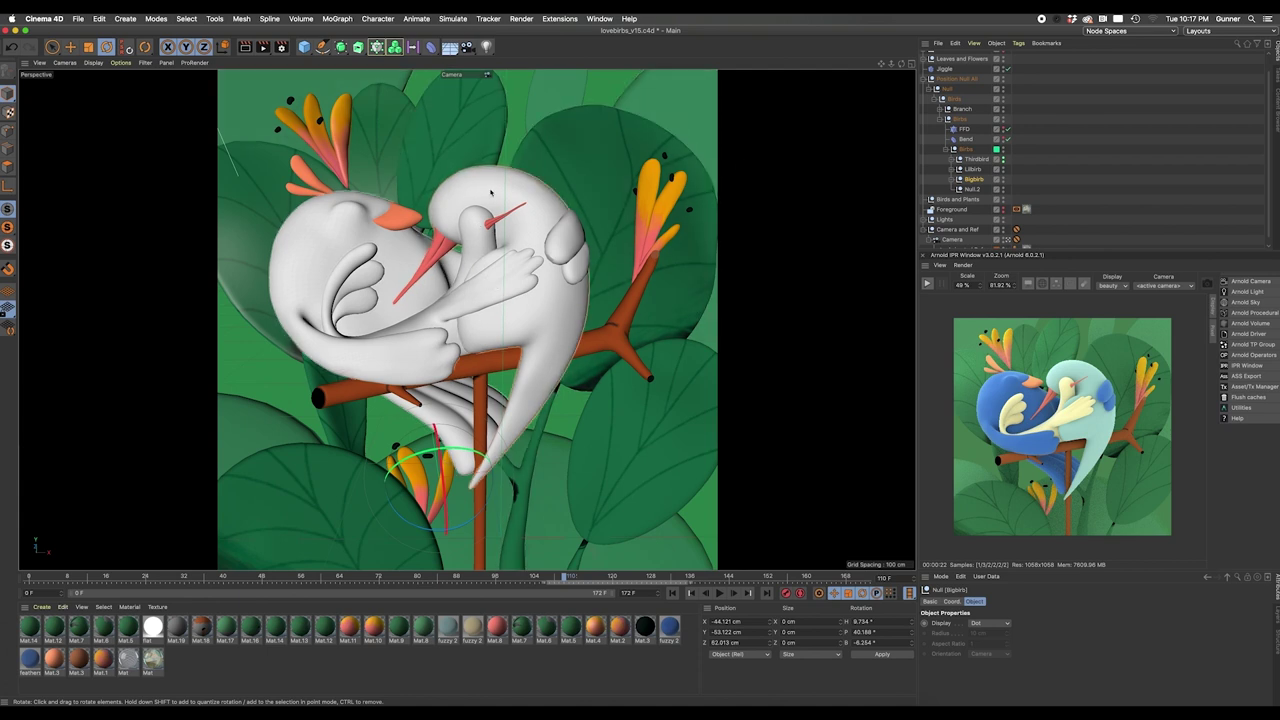
Expand Bigbirb and drag the Tail bend deformer's Strength to test the deformation
left_click(953, 180)
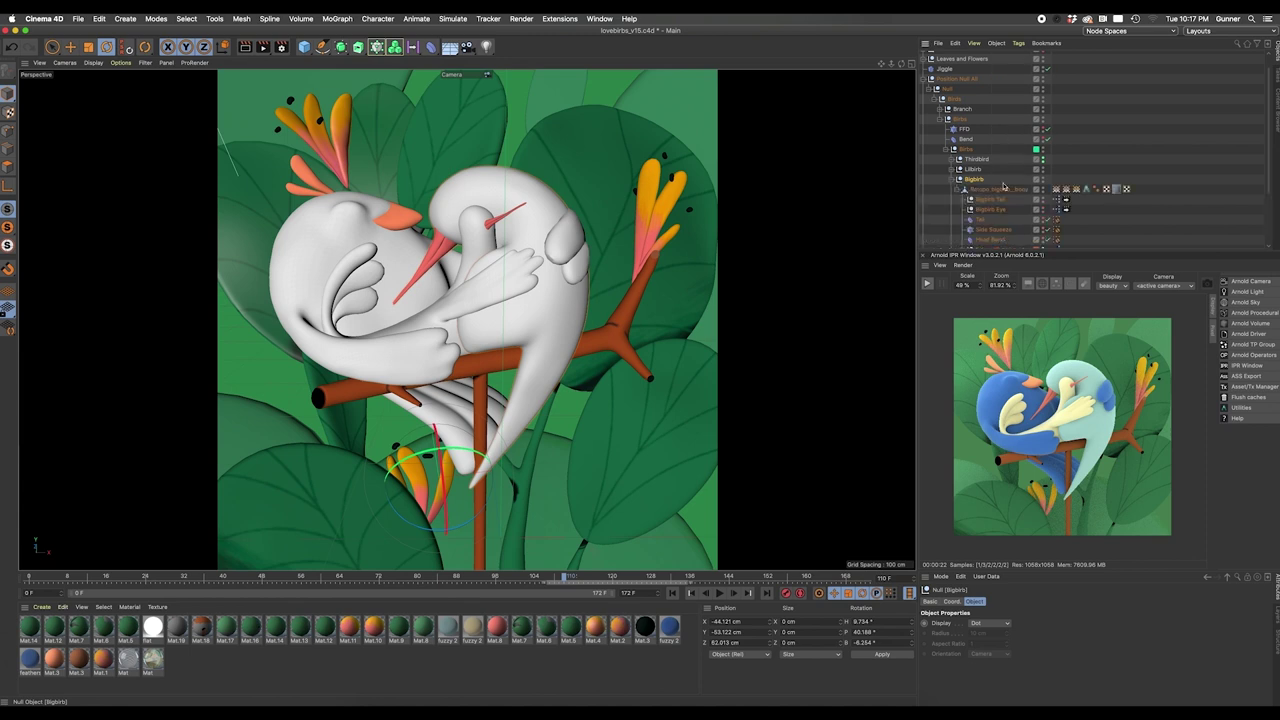
scroll(1000, 188, "down", 2)
left_click(990, 218)
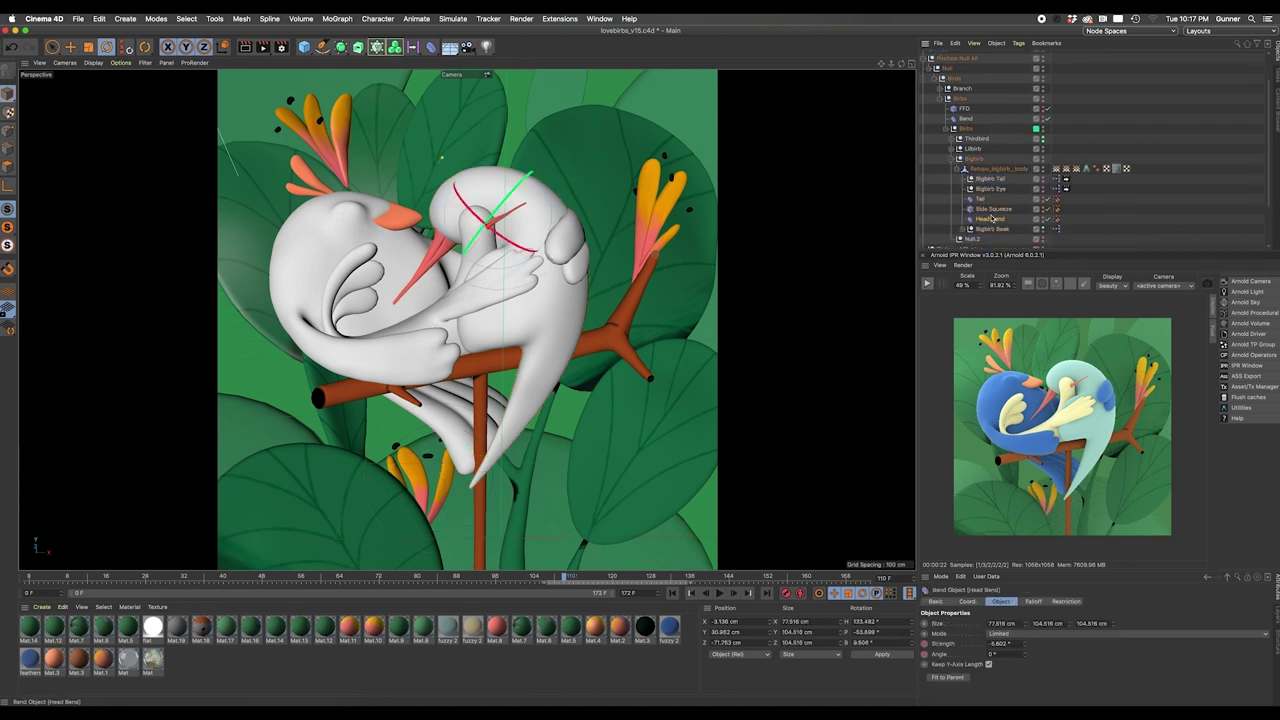
left_click(980, 198)
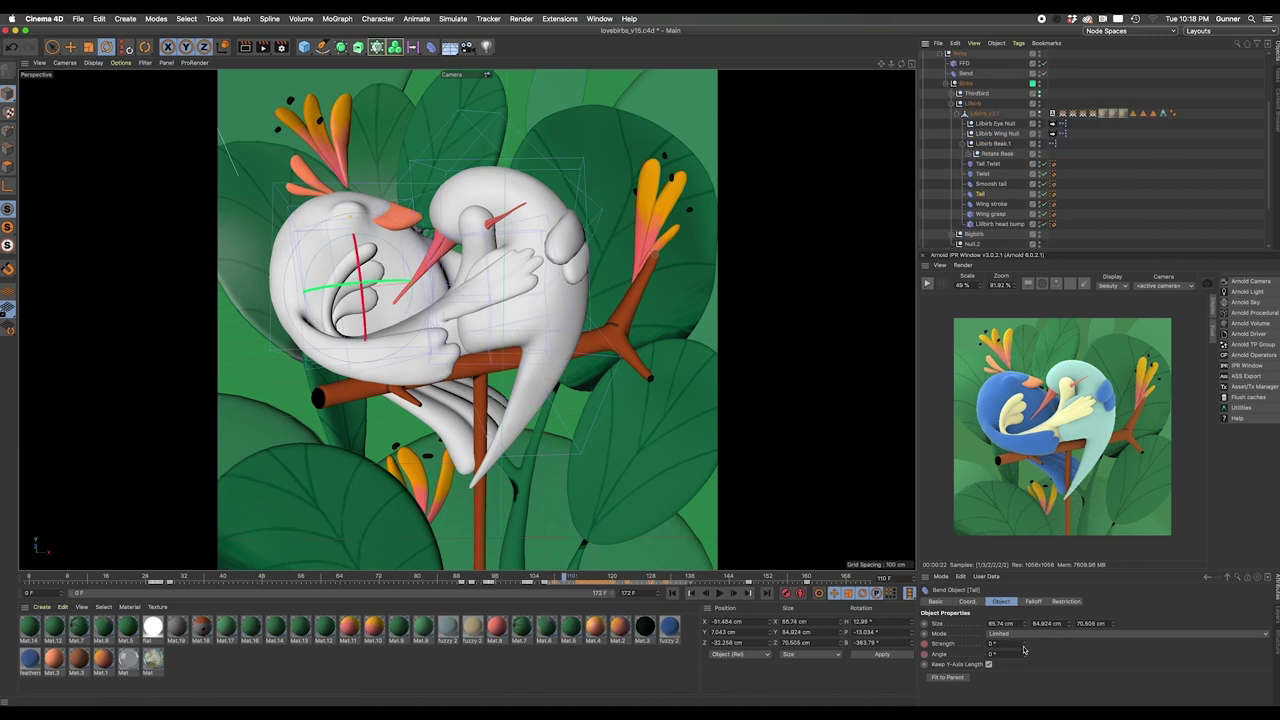
left_click_drag(1023, 645, 1049, 645)
Show the tail bend's restriction and compare the Head Map and Wing Grasp weights on both birds
left_click(1053, 194)
left_click(1062, 113)
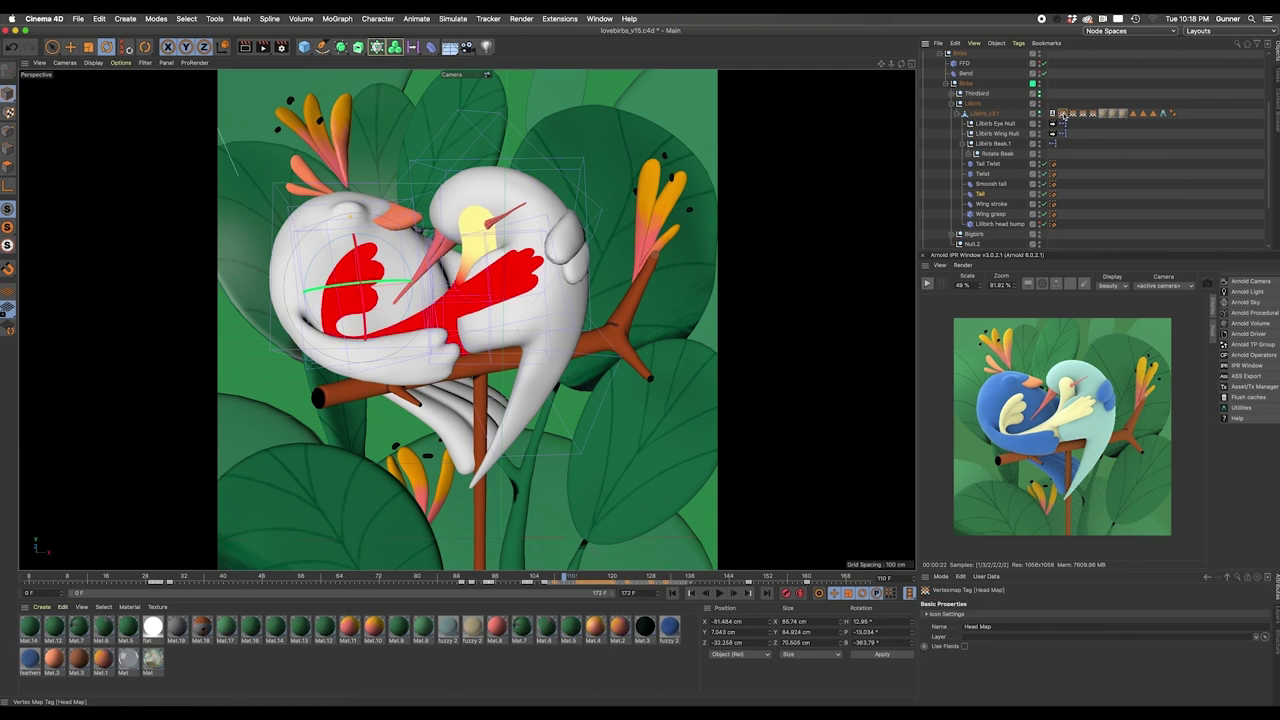
left_click(1072, 113)
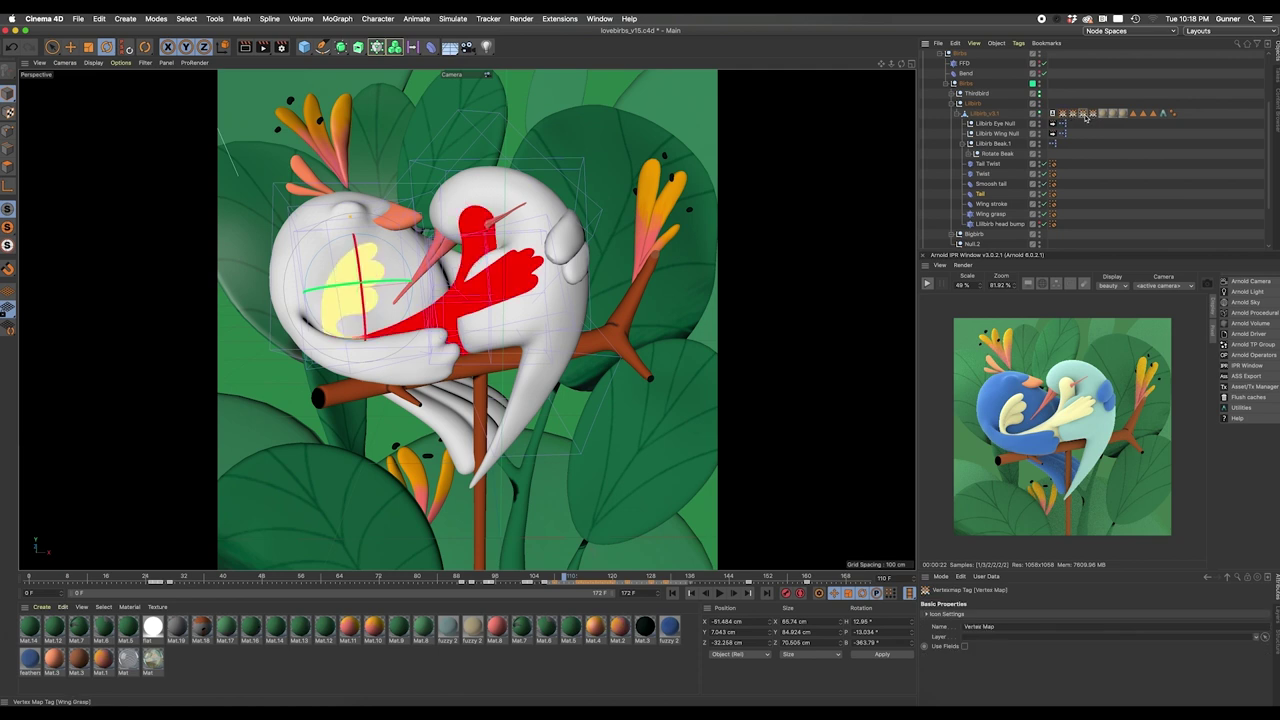
left_click(1092, 113)
left_click(1088, 113)
left_click(1082, 113)
left_click(1072, 113)
left_click(1064, 113)
Inspect the beak's XPresso tag, then collapse the outline to top-level objects
left_click(1072, 113)
left_click(1052, 143)
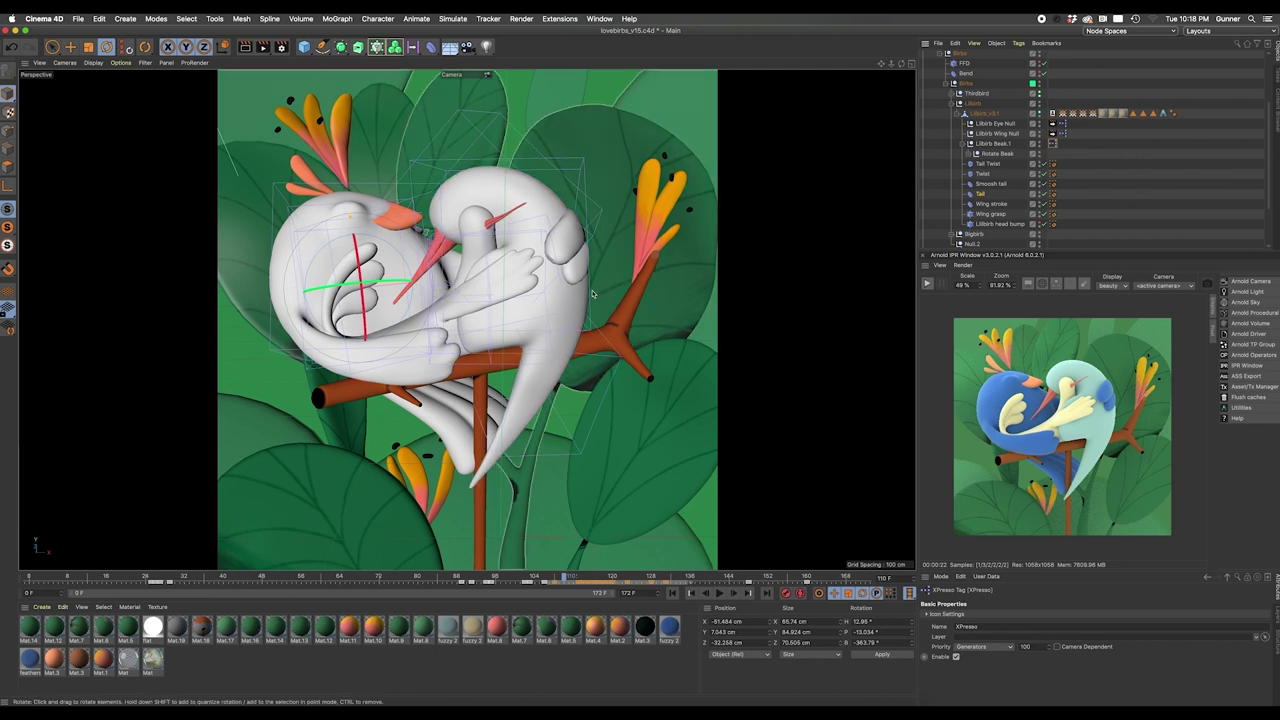
scroll(950, 100, "up", 2)
scroll(935, 88, "up", 2)
left_click(933, 88)
left_click(931, 96)
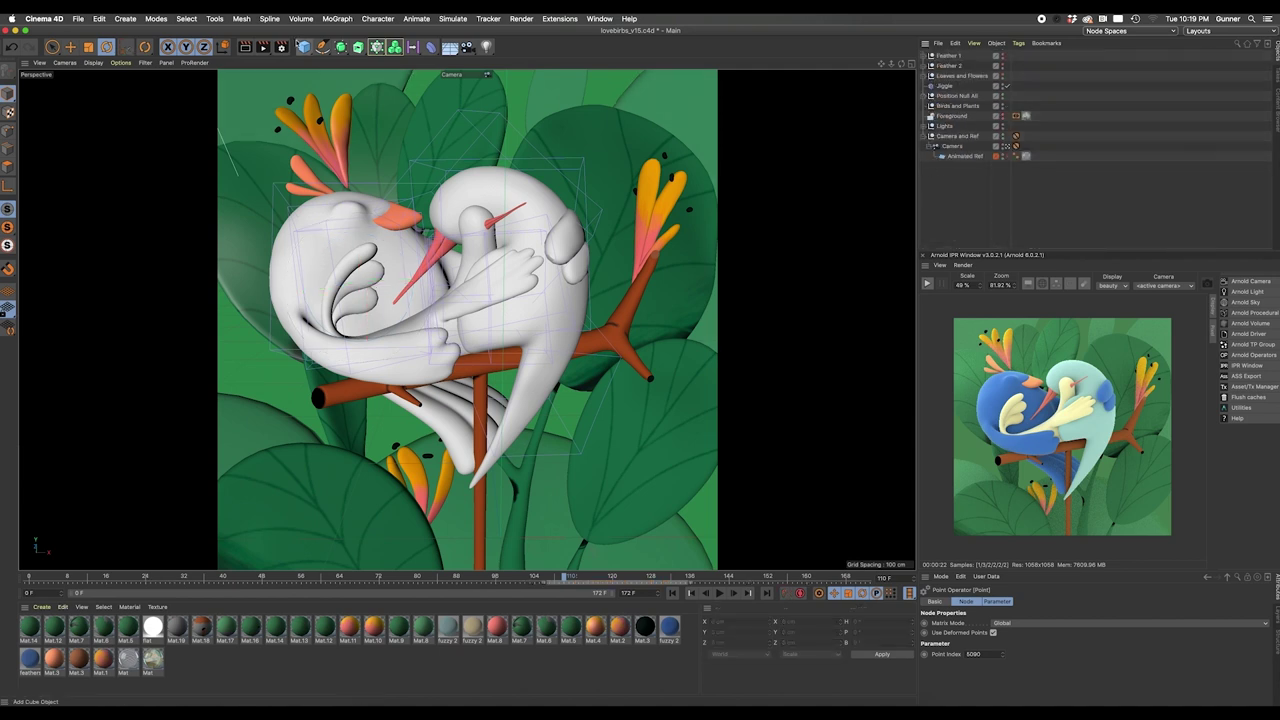
Add a sphere, raise it and shrink it to about 102 cm
left_click(305, 47)
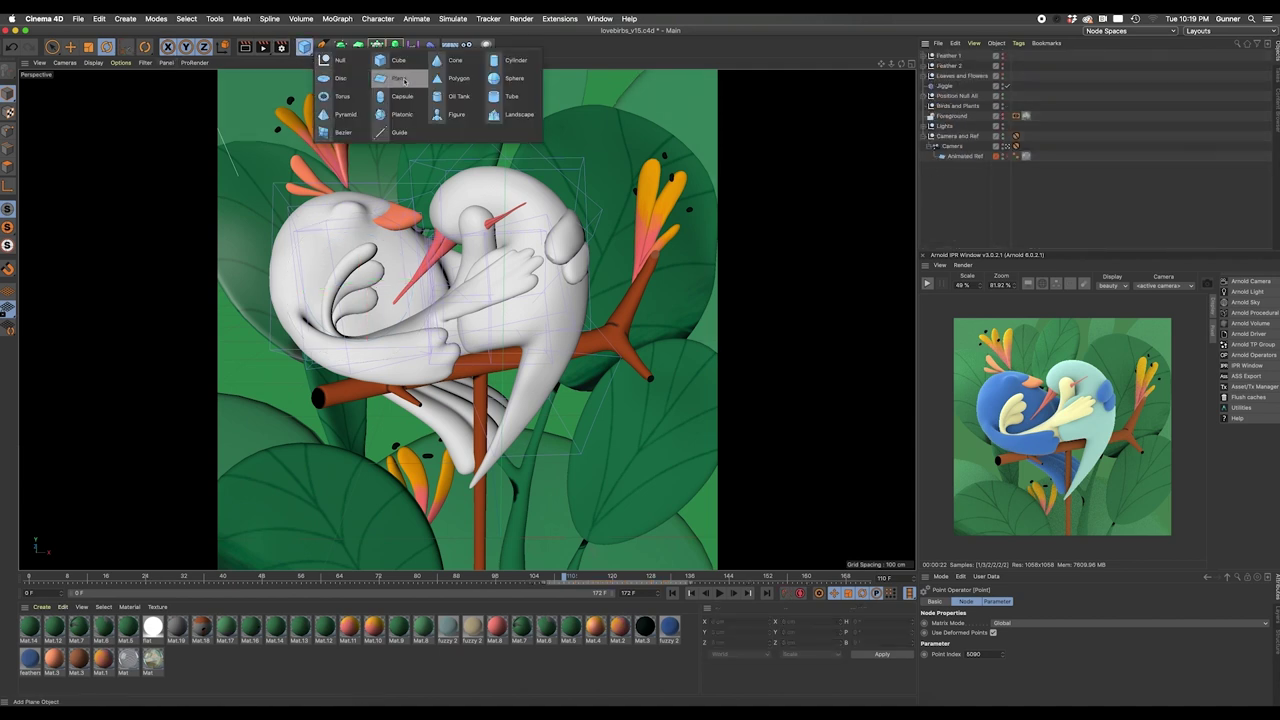
left_click(505, 79)
key("e")
left_click_drag(501, 465, 504, 353)
key("t")
key("e")
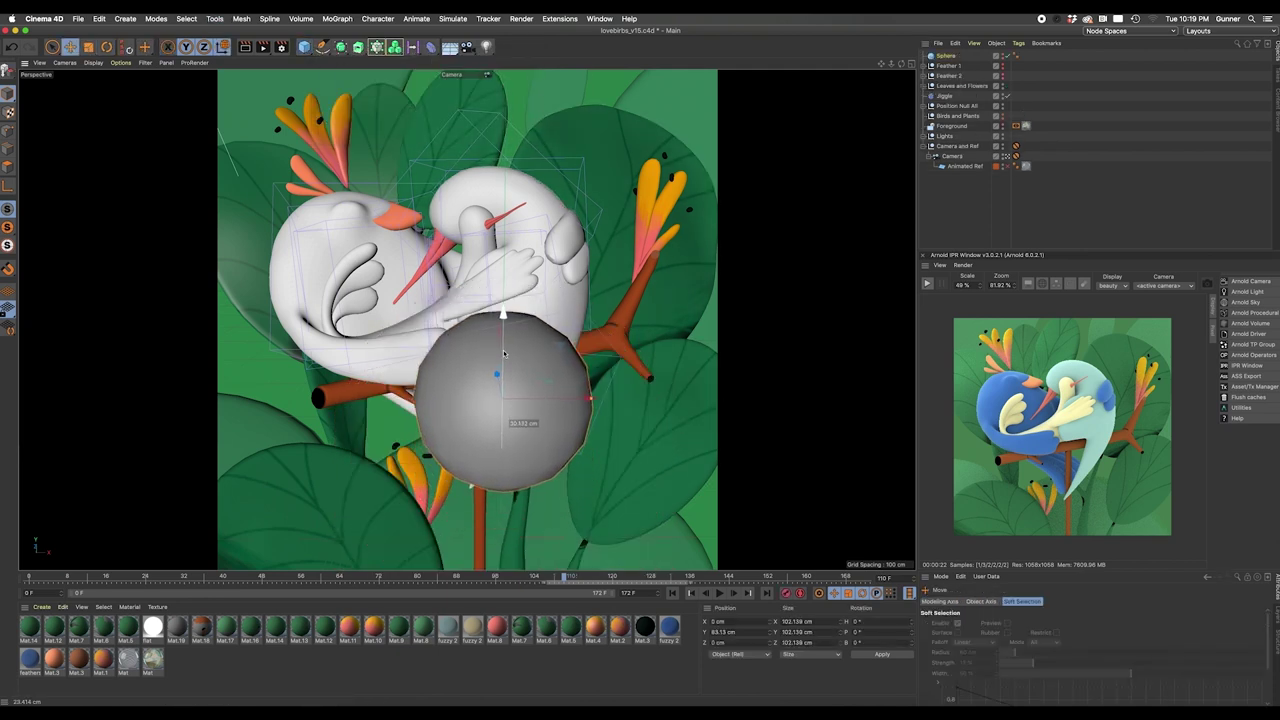
left_click(757, 106)
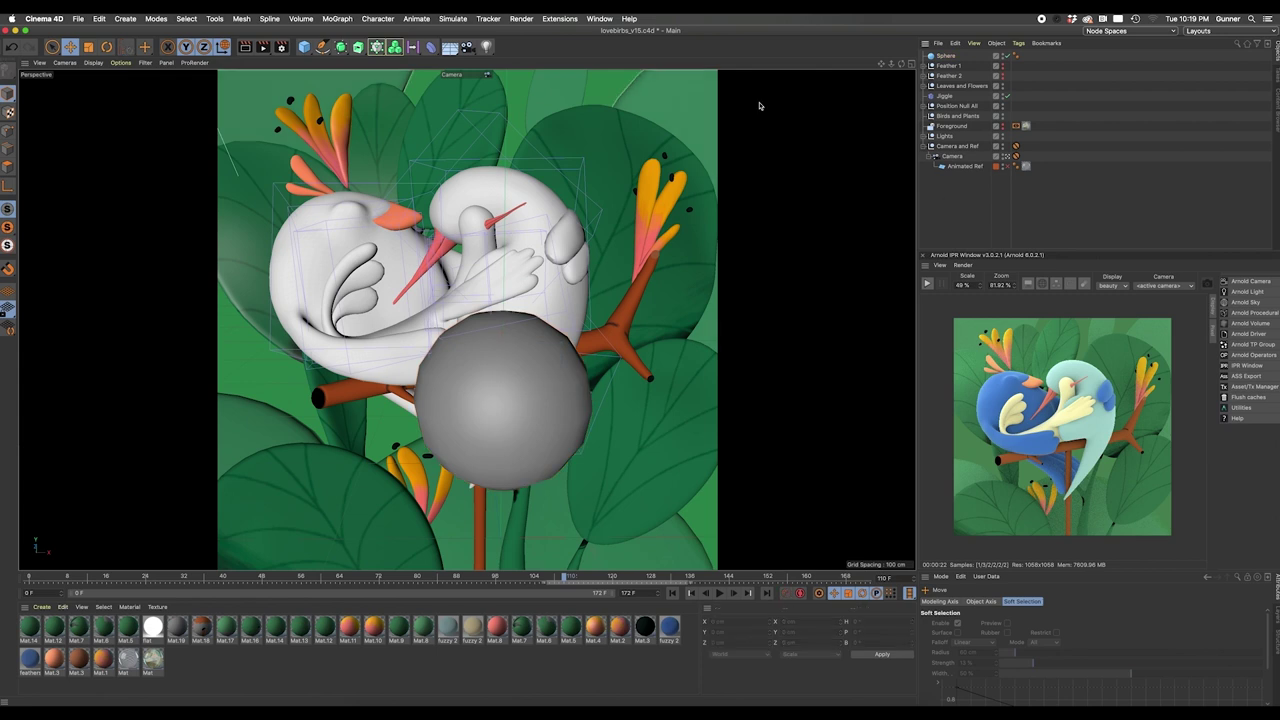
Add a cone above the sphere and shrink it into a thin 8.32 cm-radius spike
left_click(304, 47)
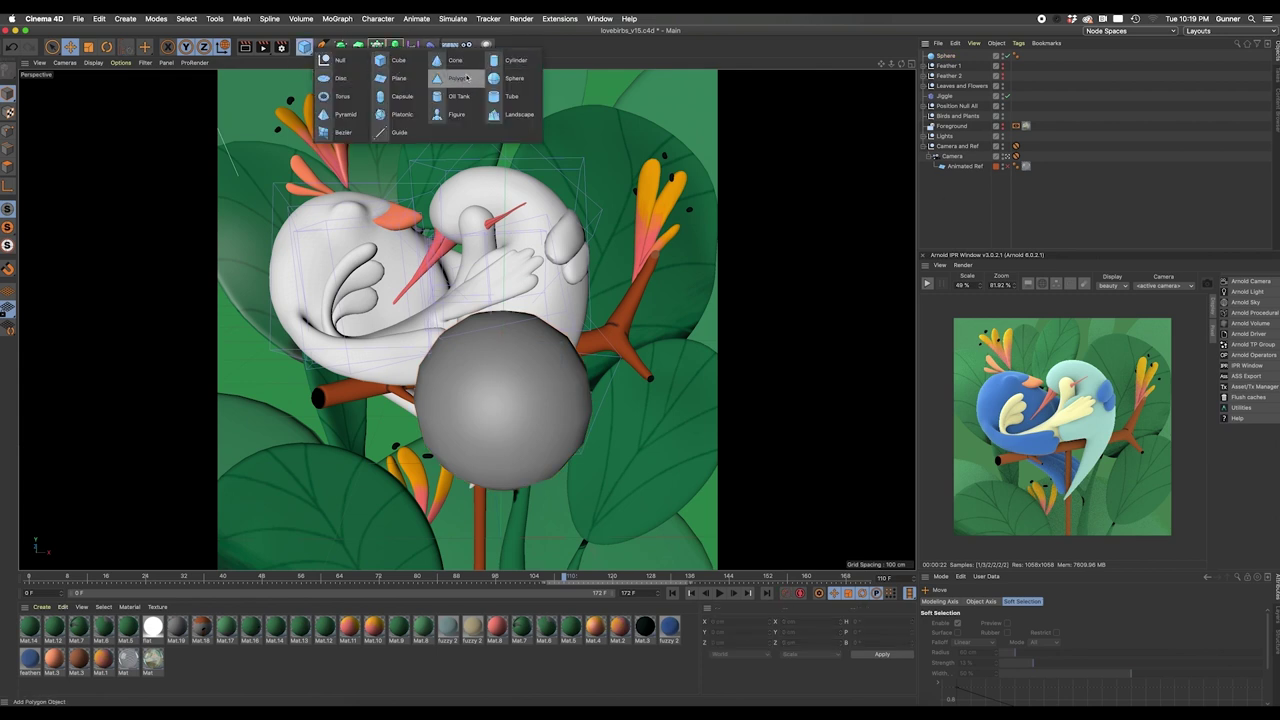
left_click(454, 60)
left_click_drag(492, 461, 495, 223)
left_click_drag(663, 476, 537, 478)
key("t")
left_click_drag(623, 446, 445, 394)
key("e")
left_click_drag(504, 218, 504, 157)
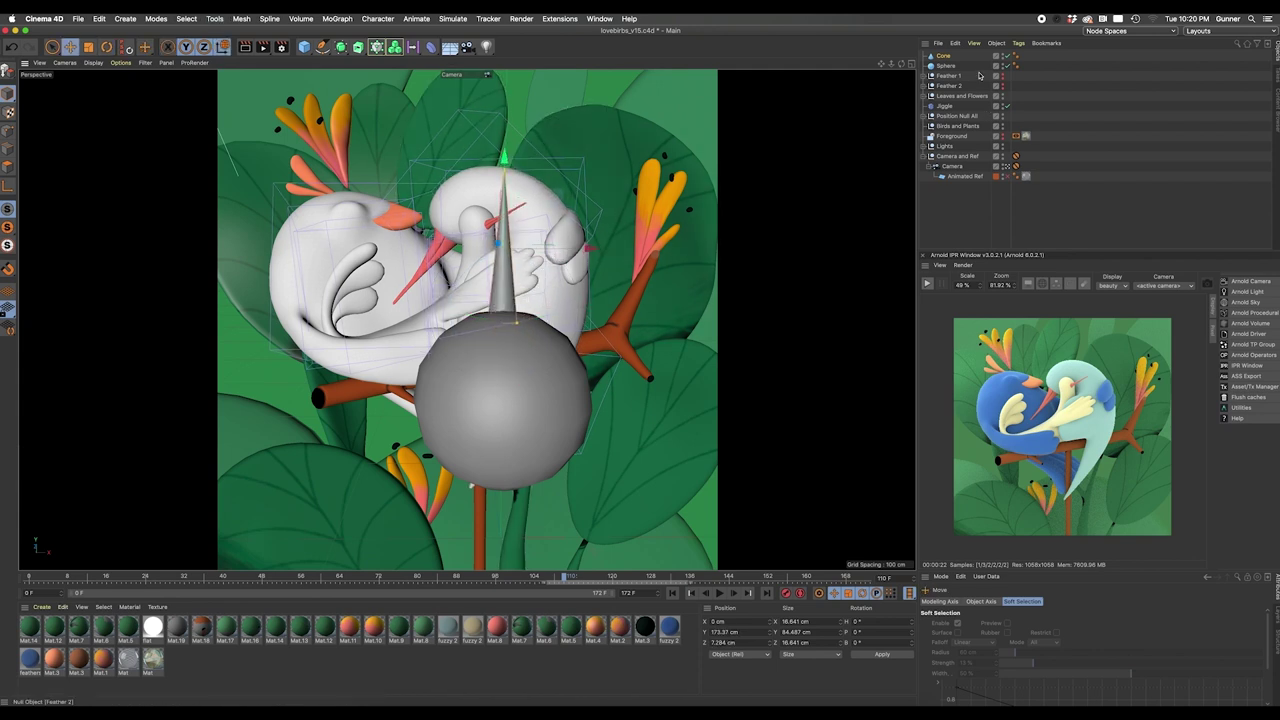
key("super+z")
Make the cone an editable polygon object with C
left_click(950, 56)
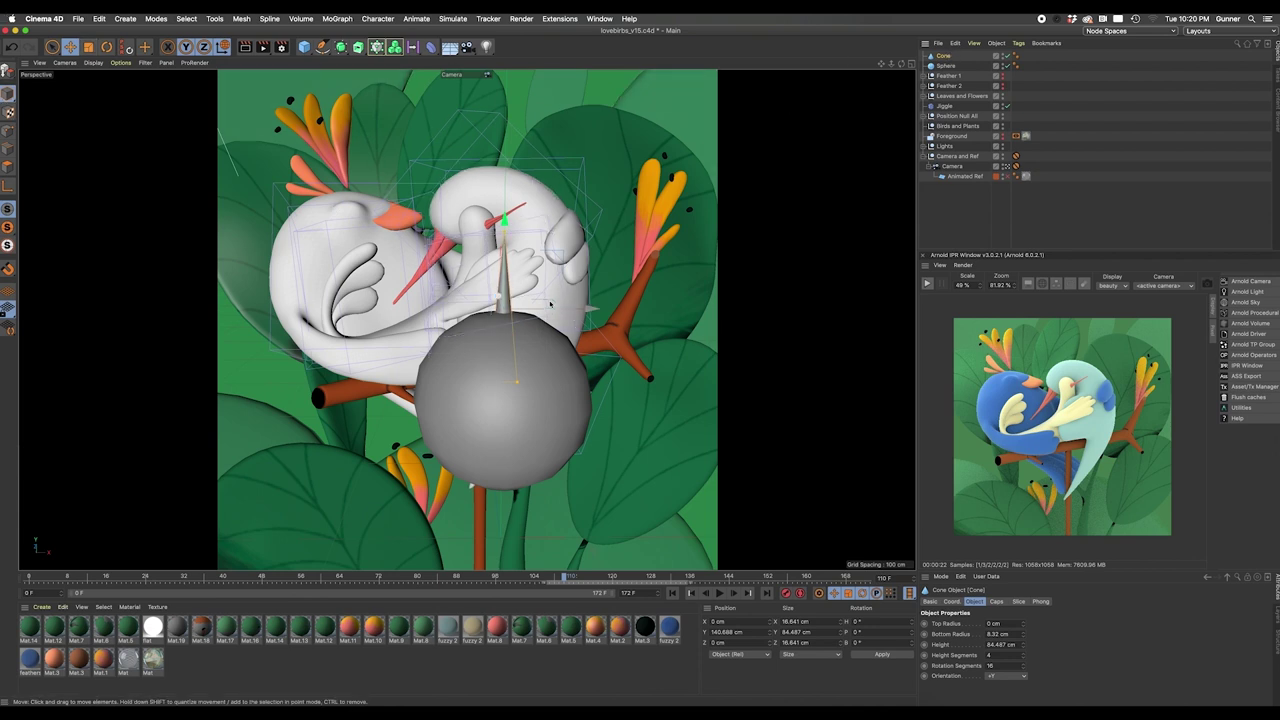
key("c")
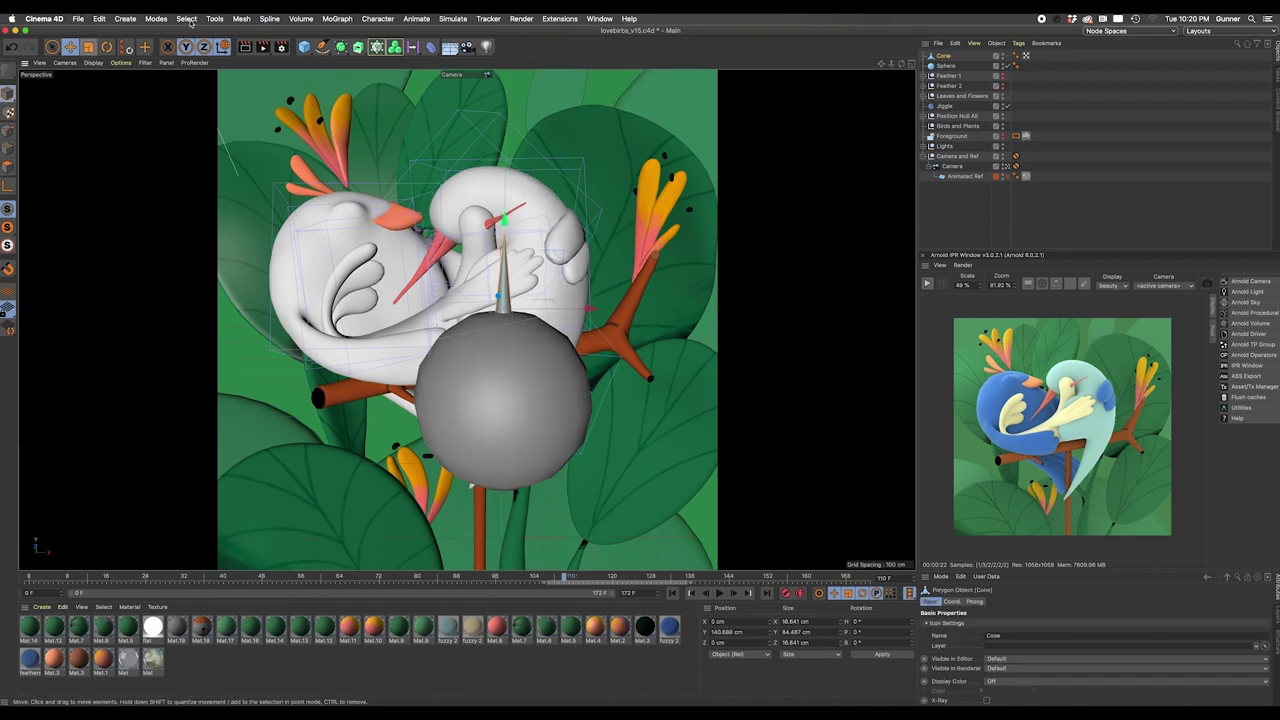
left_click(242, 19)
Move the cone's axis to its base and lower it so it pokes out of the sphere
mouse_move(290, 245)
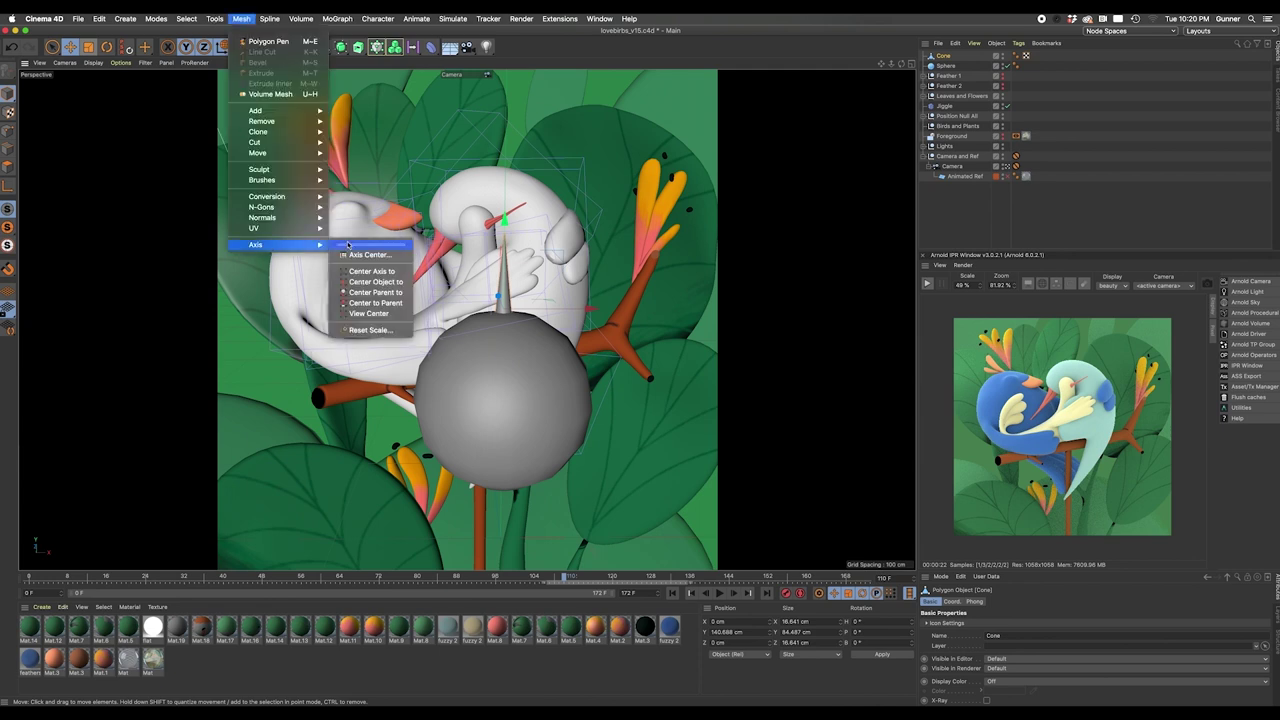
left_click(372, 259)
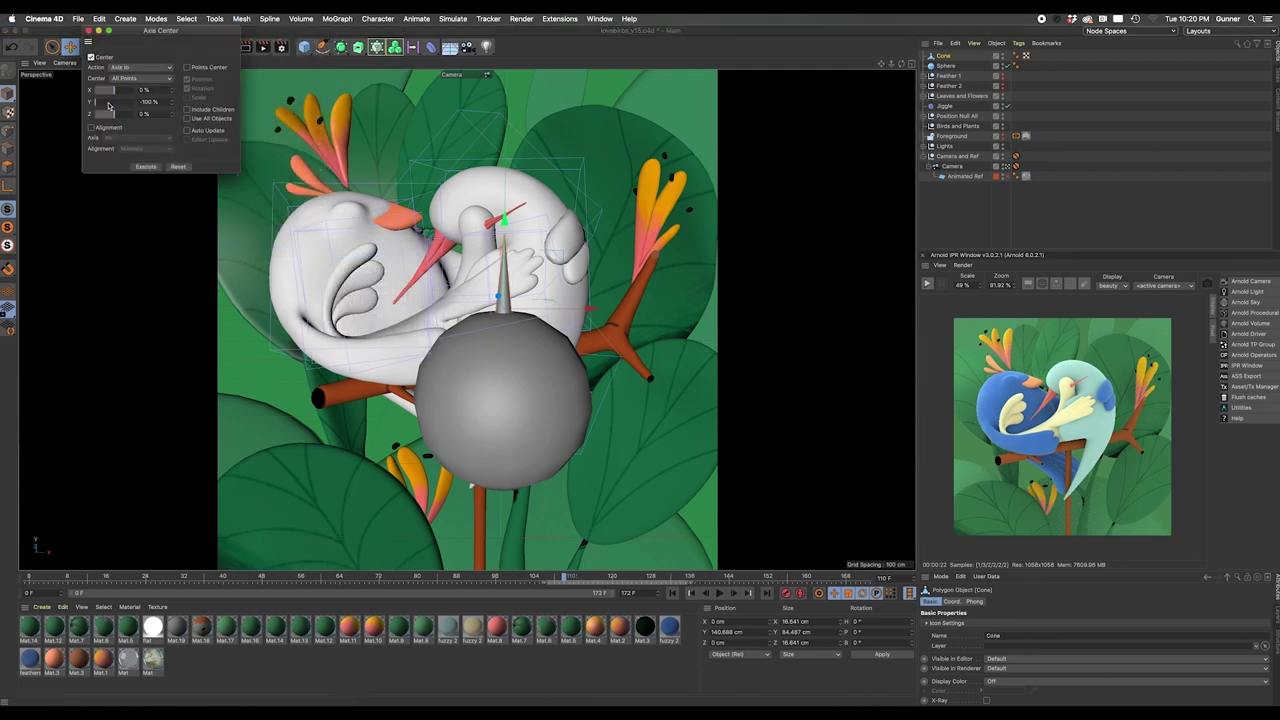
left_click(145, 166)
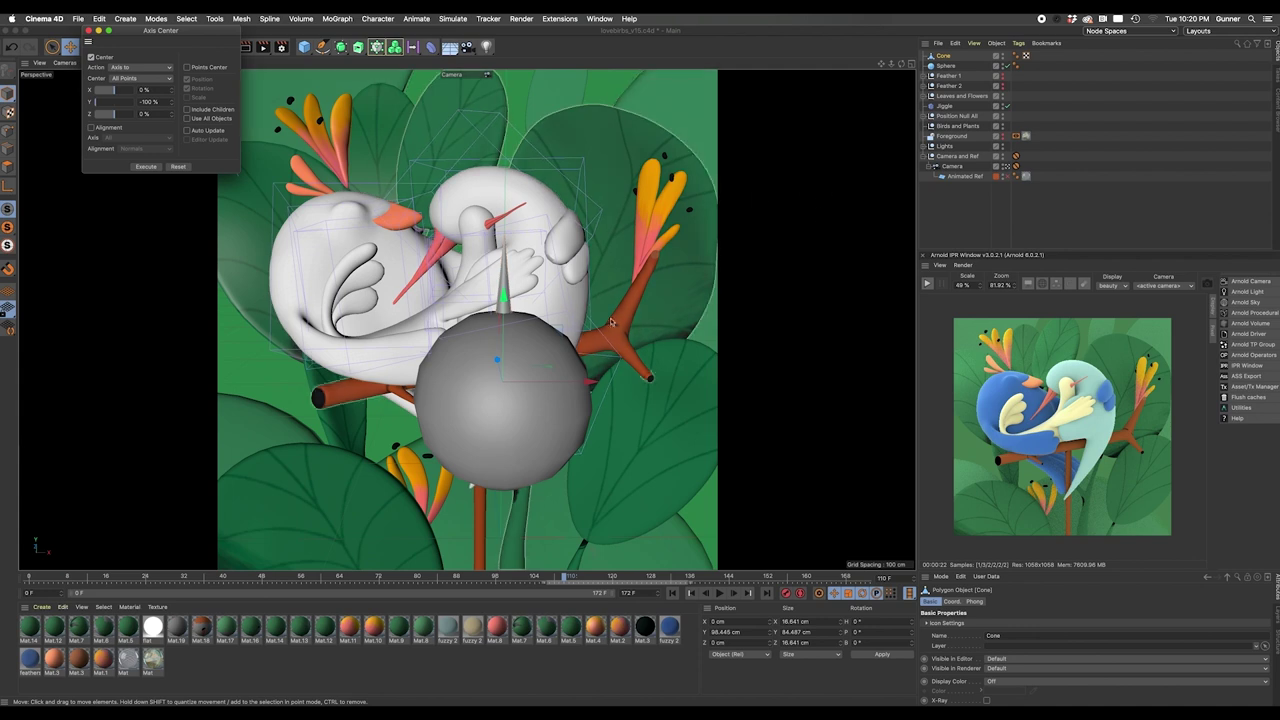
left_click_drag(569, 321, 742, 361)
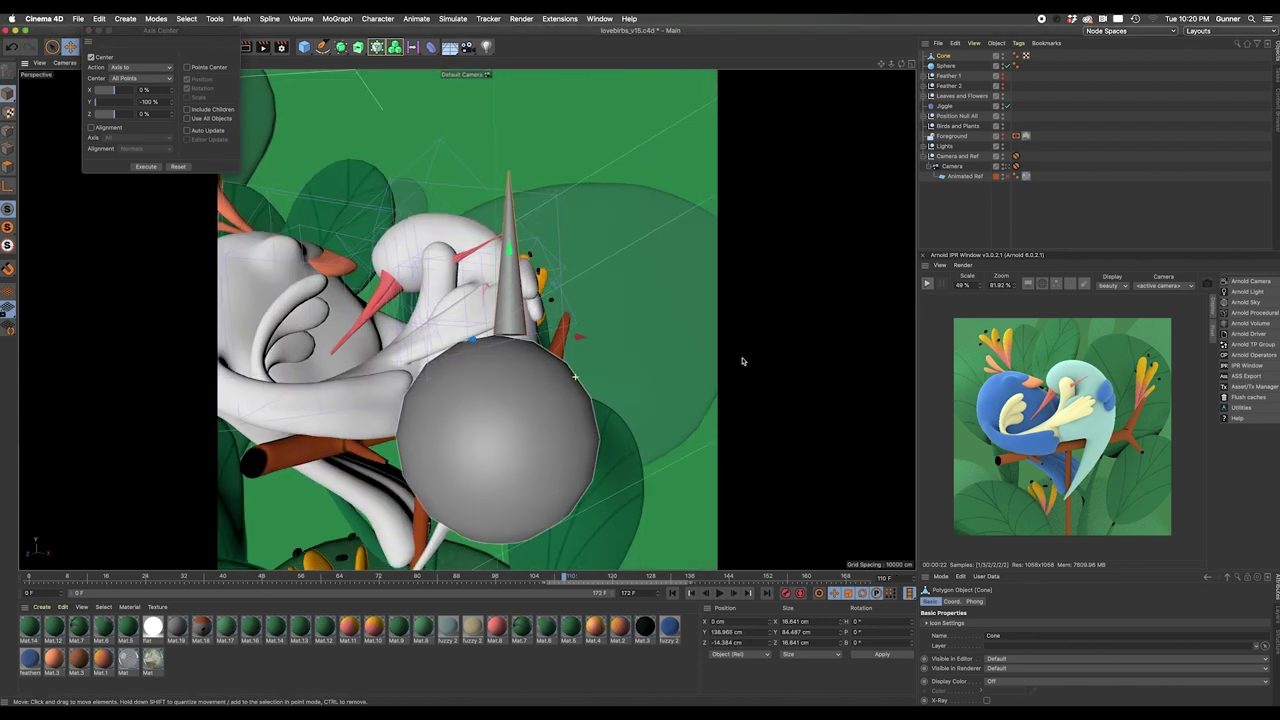
Make the sphere editable, pick a point on its top, and select the beak object
left_click(545, 423)
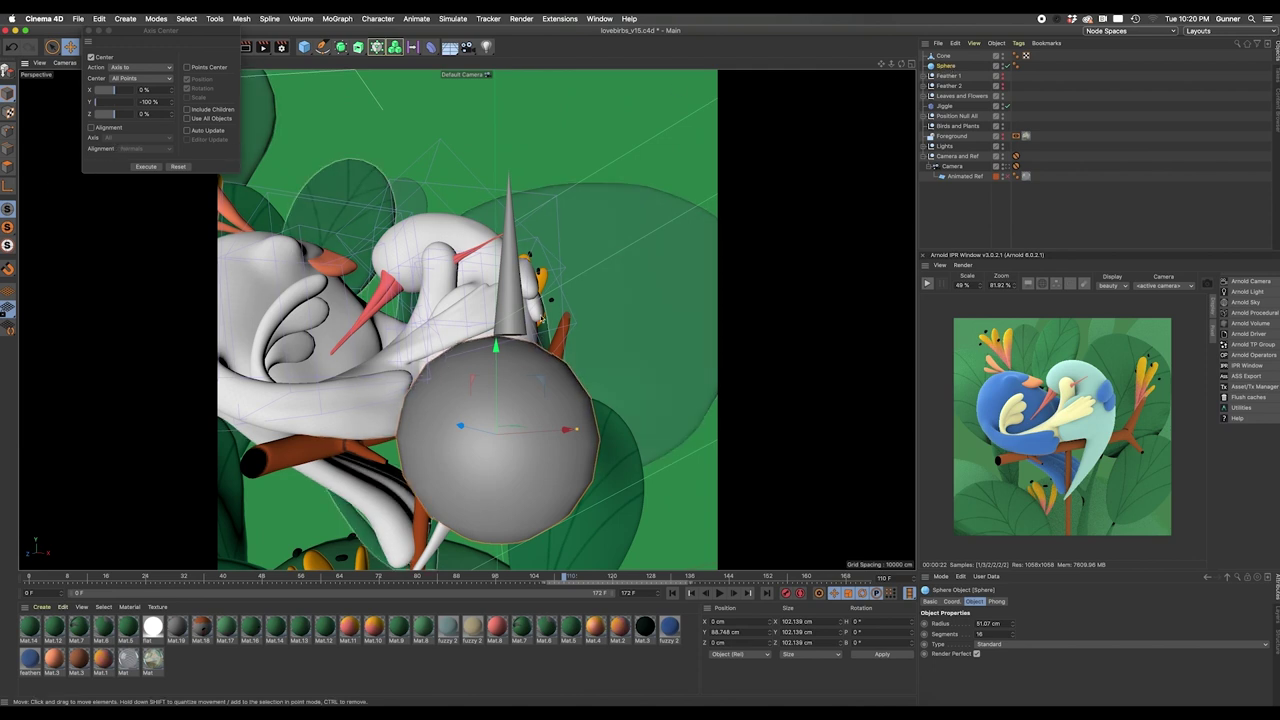
key("Return")
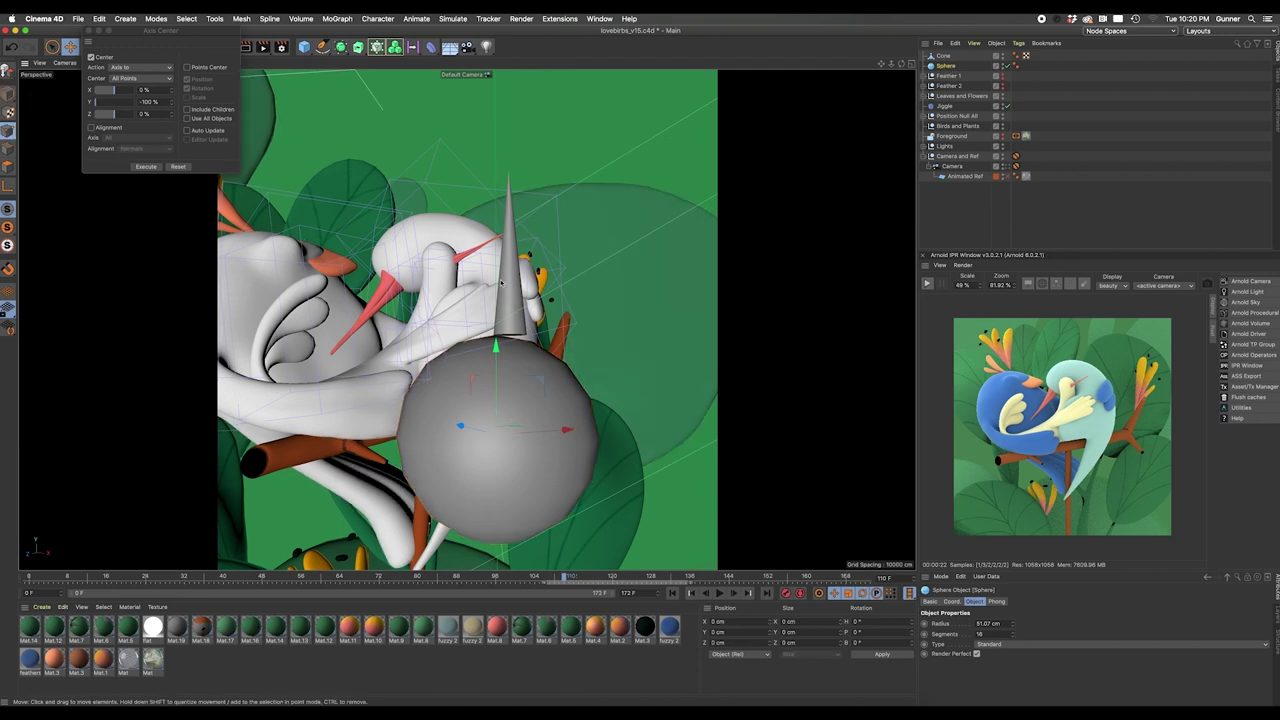
key("c")
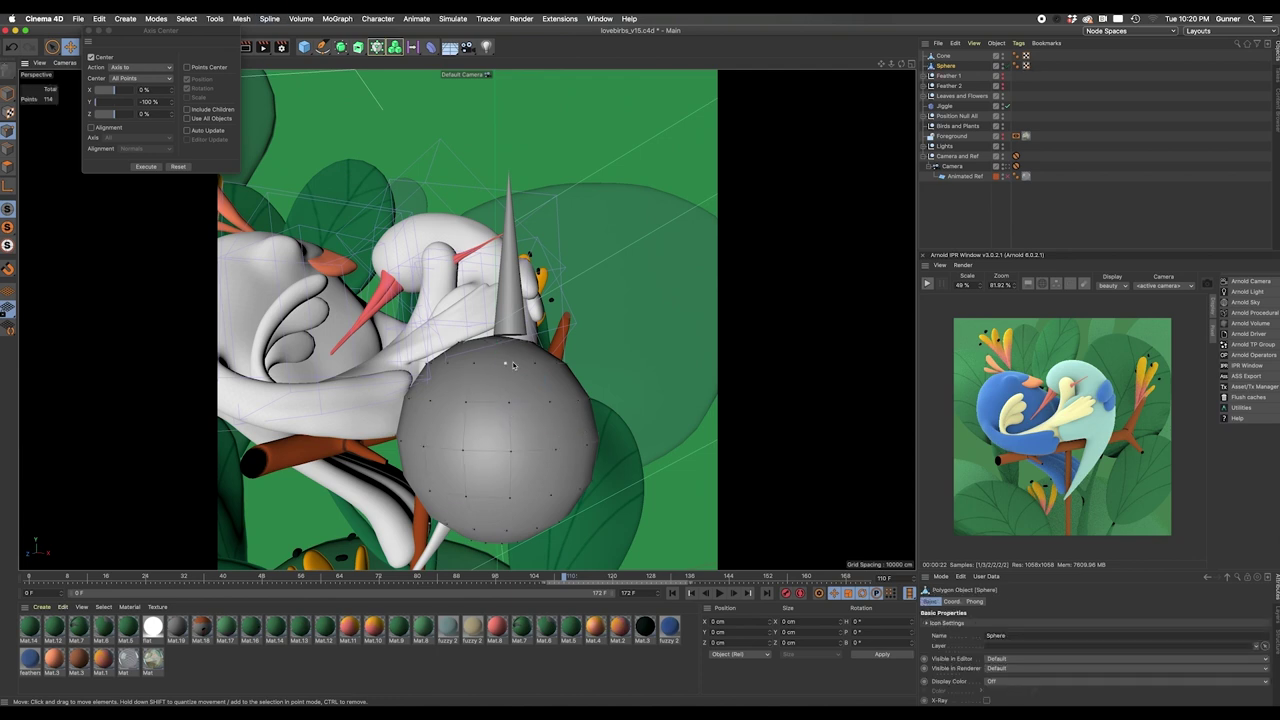
left_click(501, 344)
left_click_drag(493, 451, 541, 409, "alt")
left_click_drag(487, 333, 487, 343, "alt")
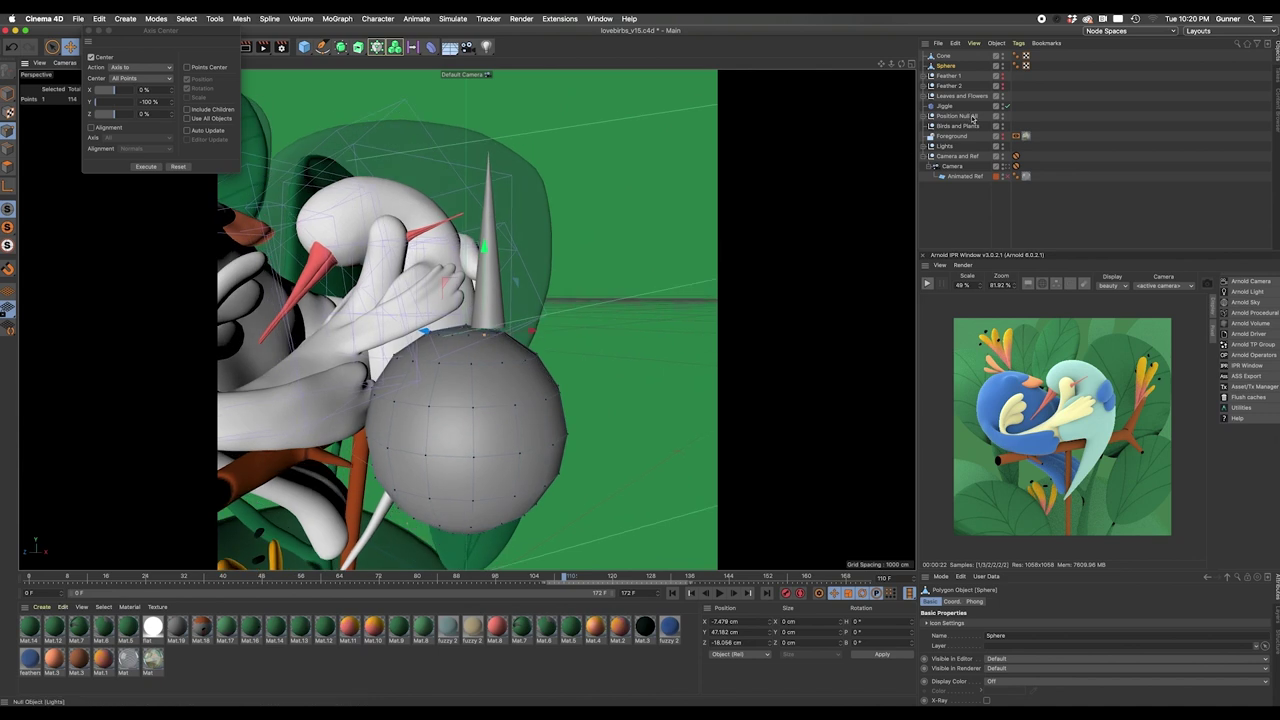
left_click(1009, 236)
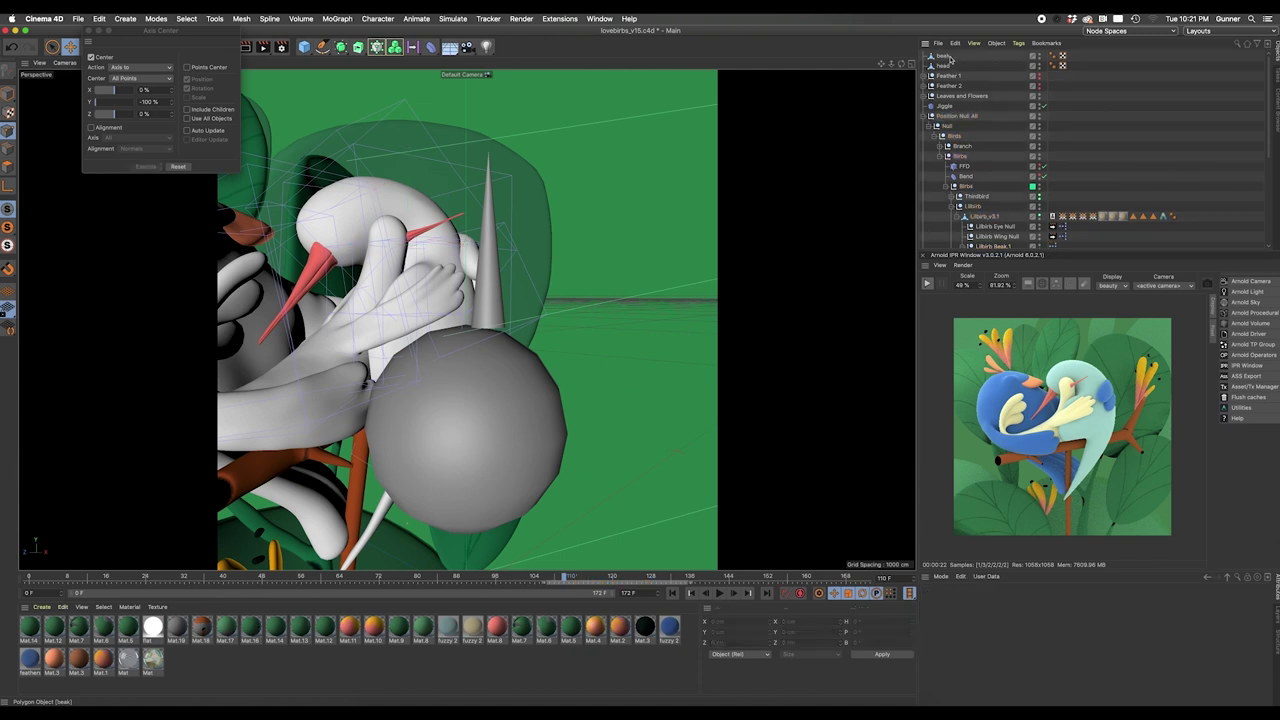
left_click(948, 57)
Add an XPresso tag to the beak and resize the node editor window
right_click(948, 57)
mouse_move(969, 146)
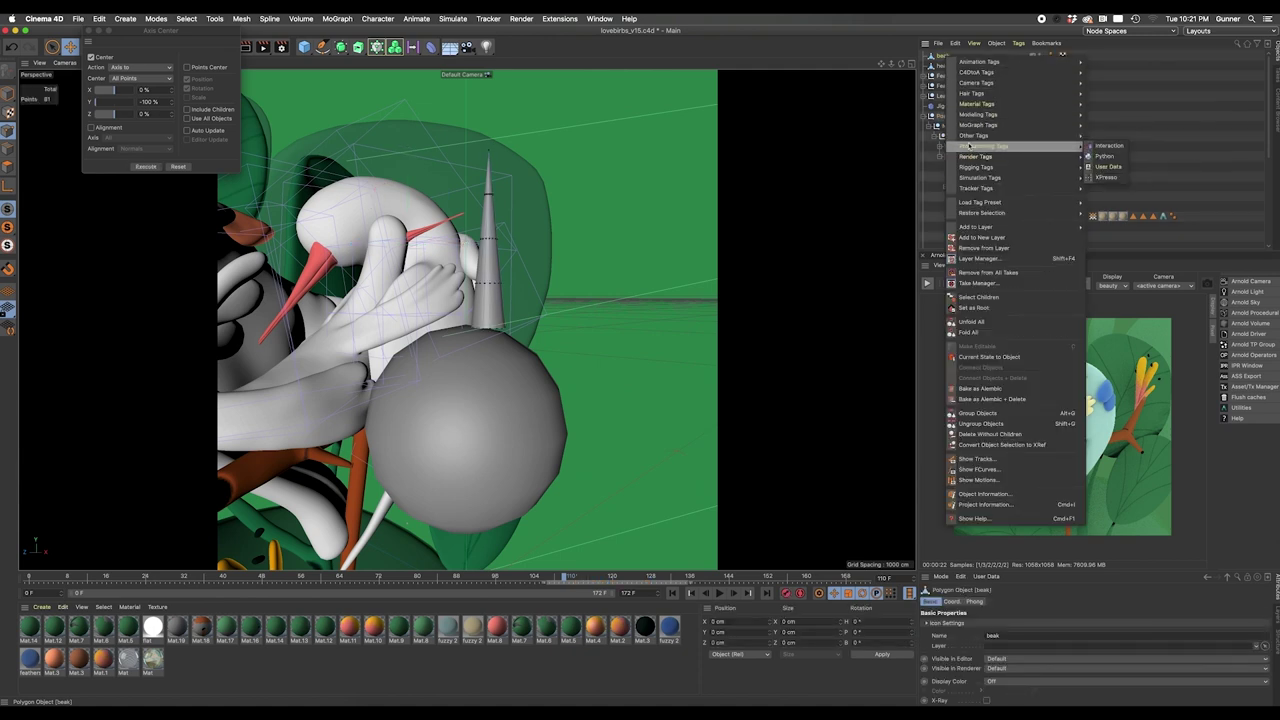
left_click(1103, 178)
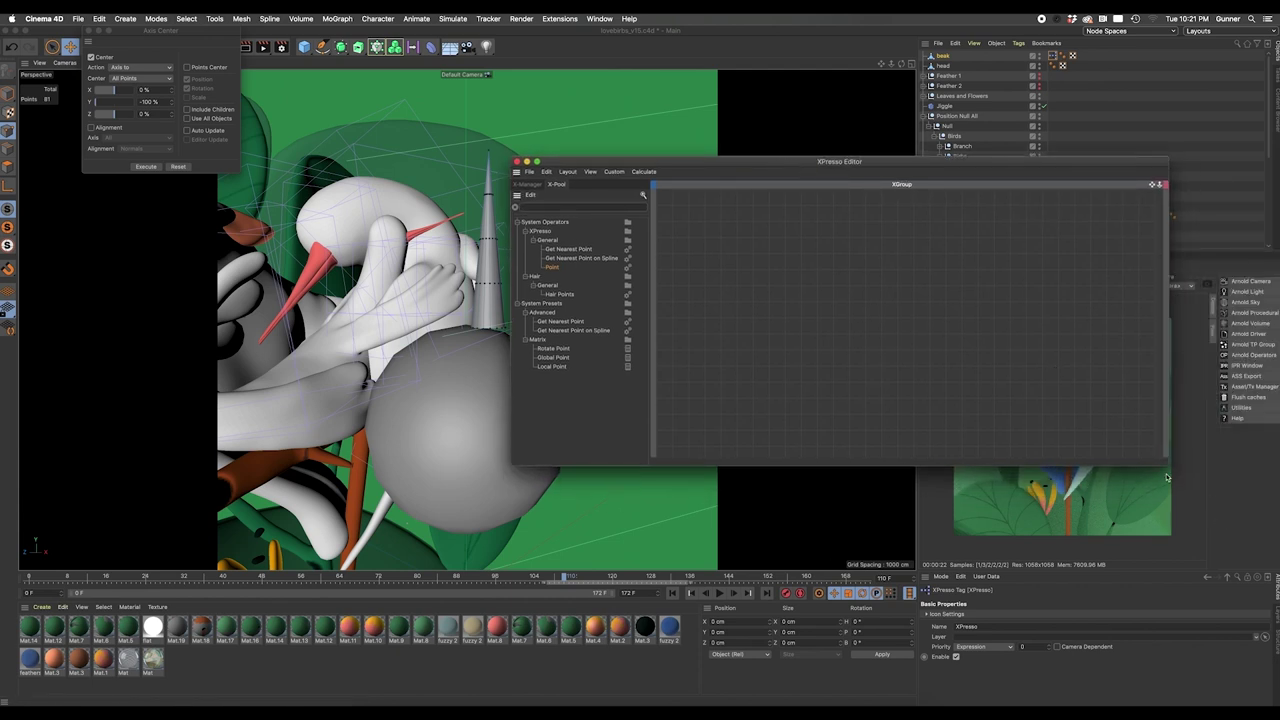
left_click_drag(1165, 464, 1100, 459)
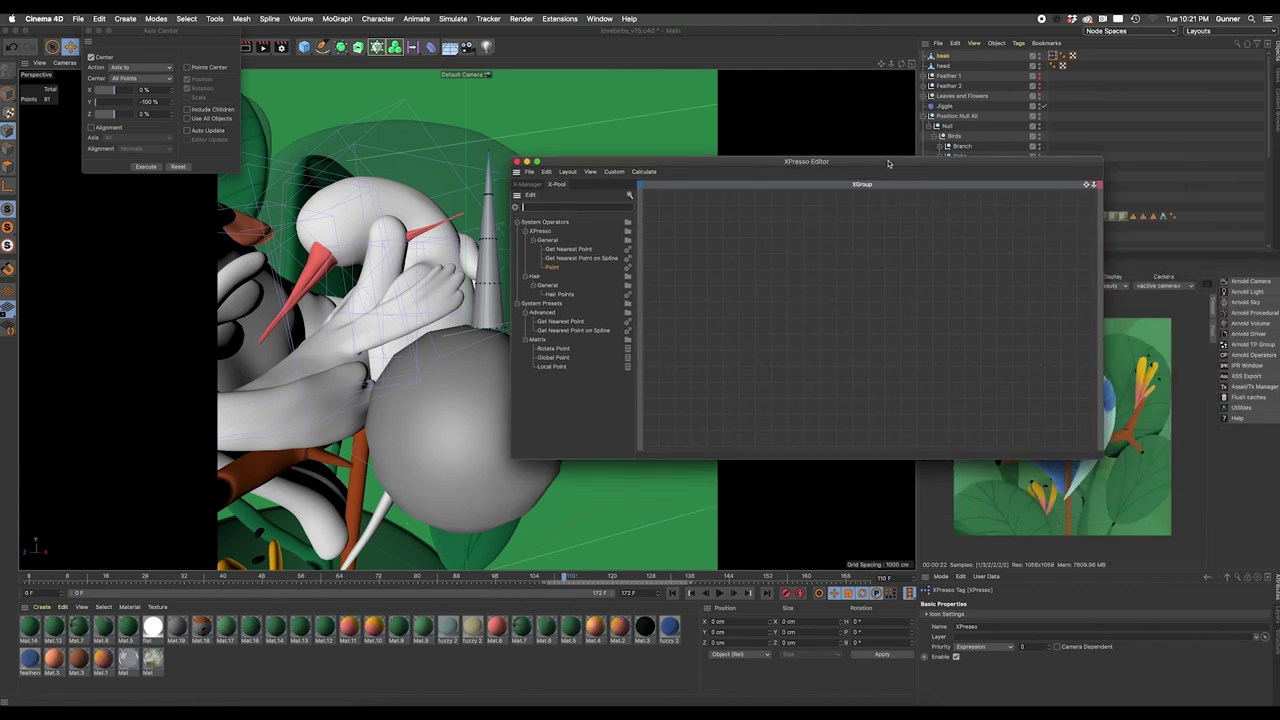
left_click_drag(888, 163, 886, 240)
Drop the beak and head into the graph and add a Point operator node
left_click_drag(968, 385, 968, 385)
left_click_drag(943, 65, 777, 261)
left_click_drag(693, 387, 824, 401)
left_click(547, 281)
type("point")
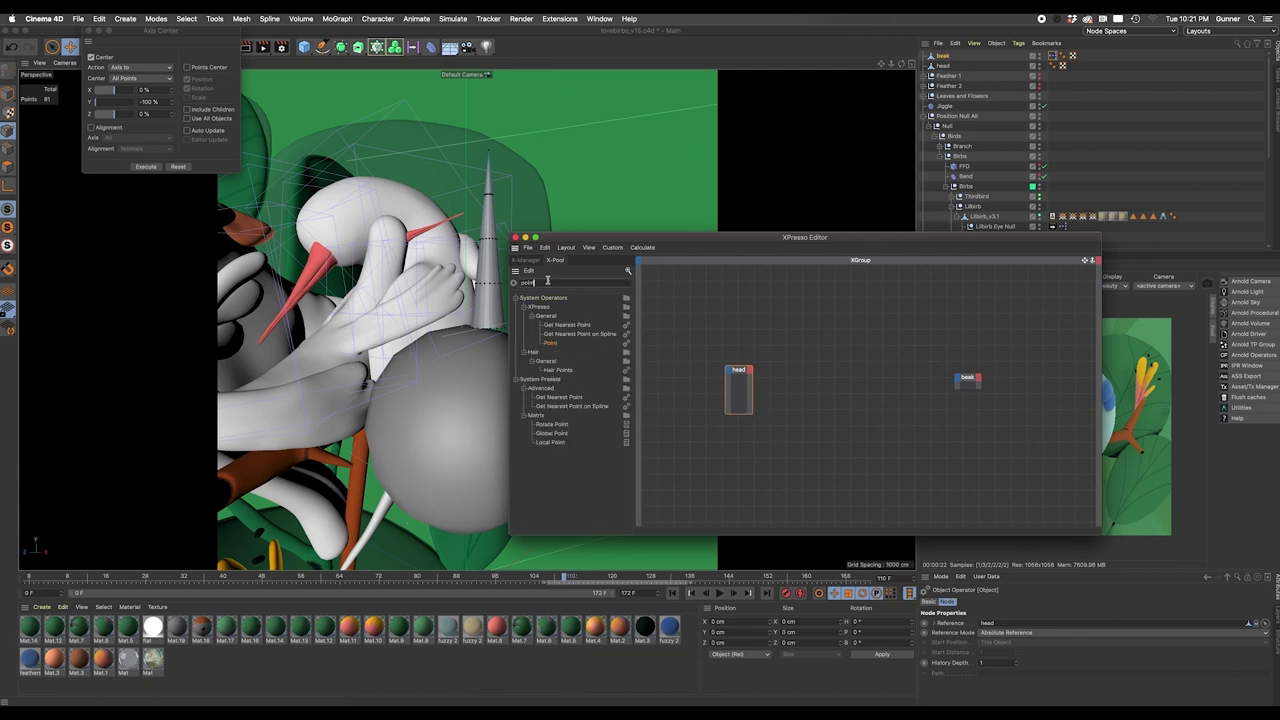
left_click_drag(858, 373, 824, 391)
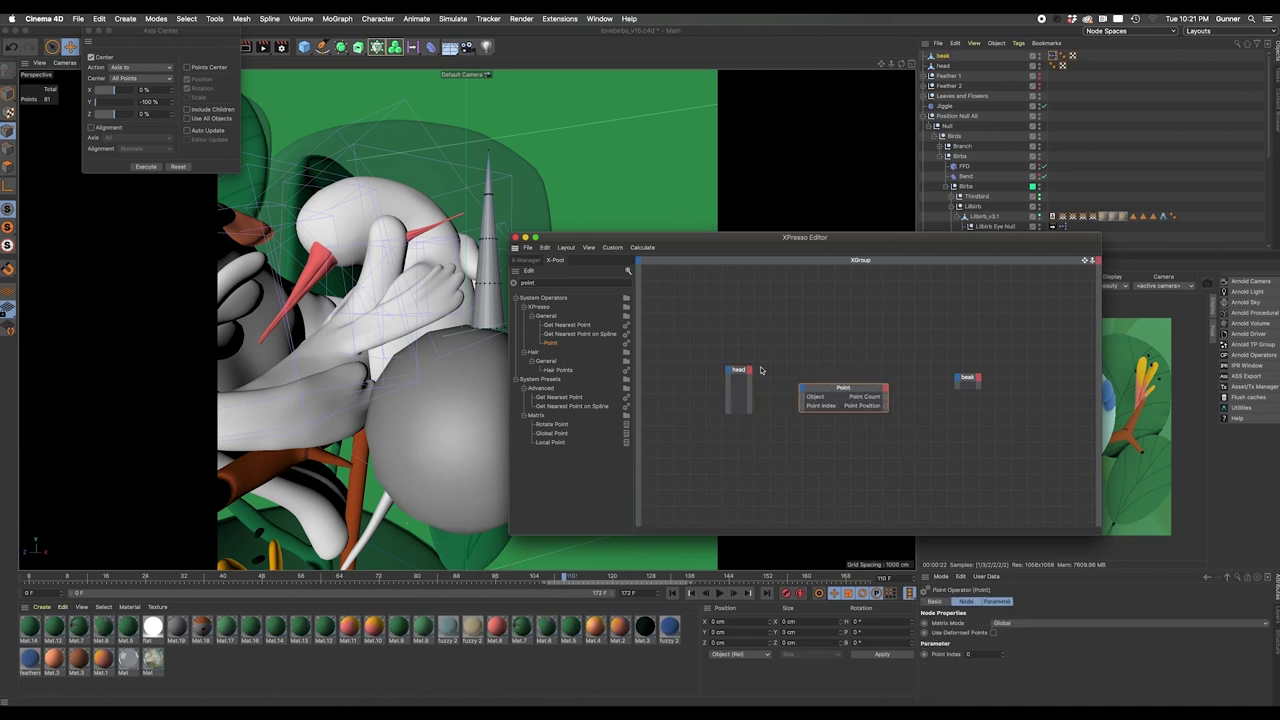
Wire head's Object into the Point node and Point Position into beak's Global Position
left_click(748, 370)
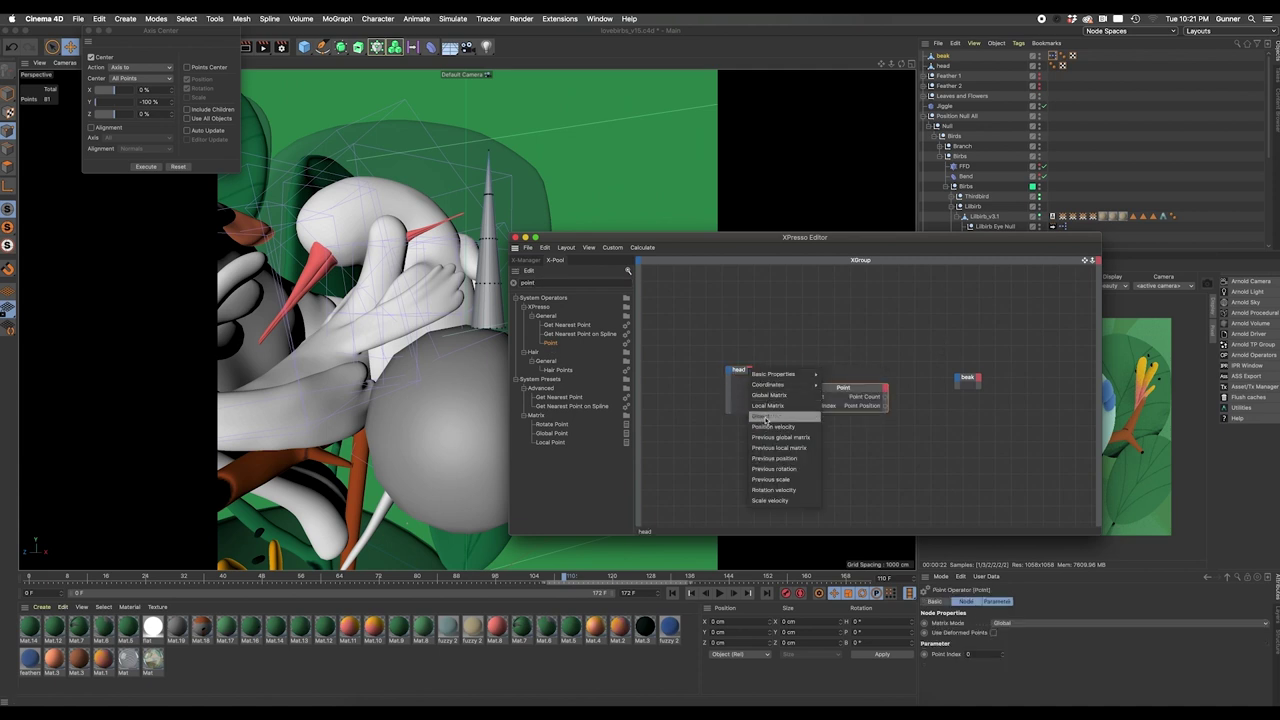
left_click(765, 420)
left_click_drag(751, 398, 802, 400)
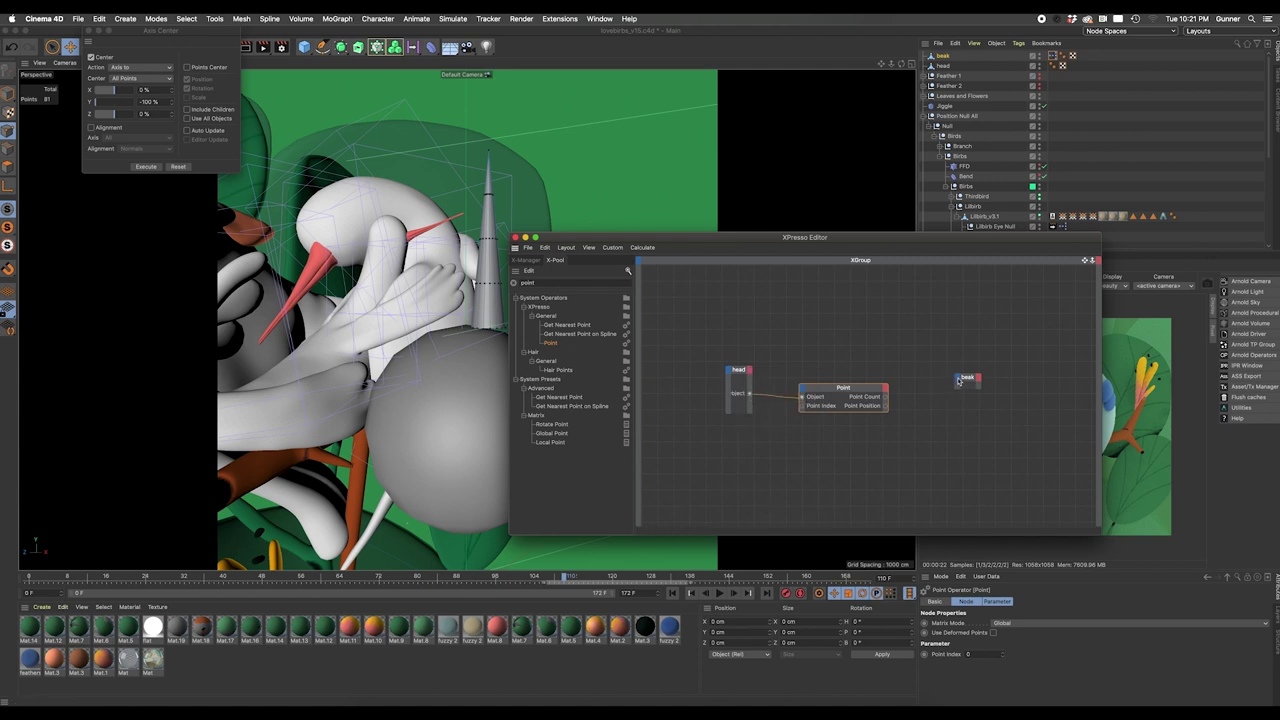
left_click_drag(883, 407, 1097, 408)
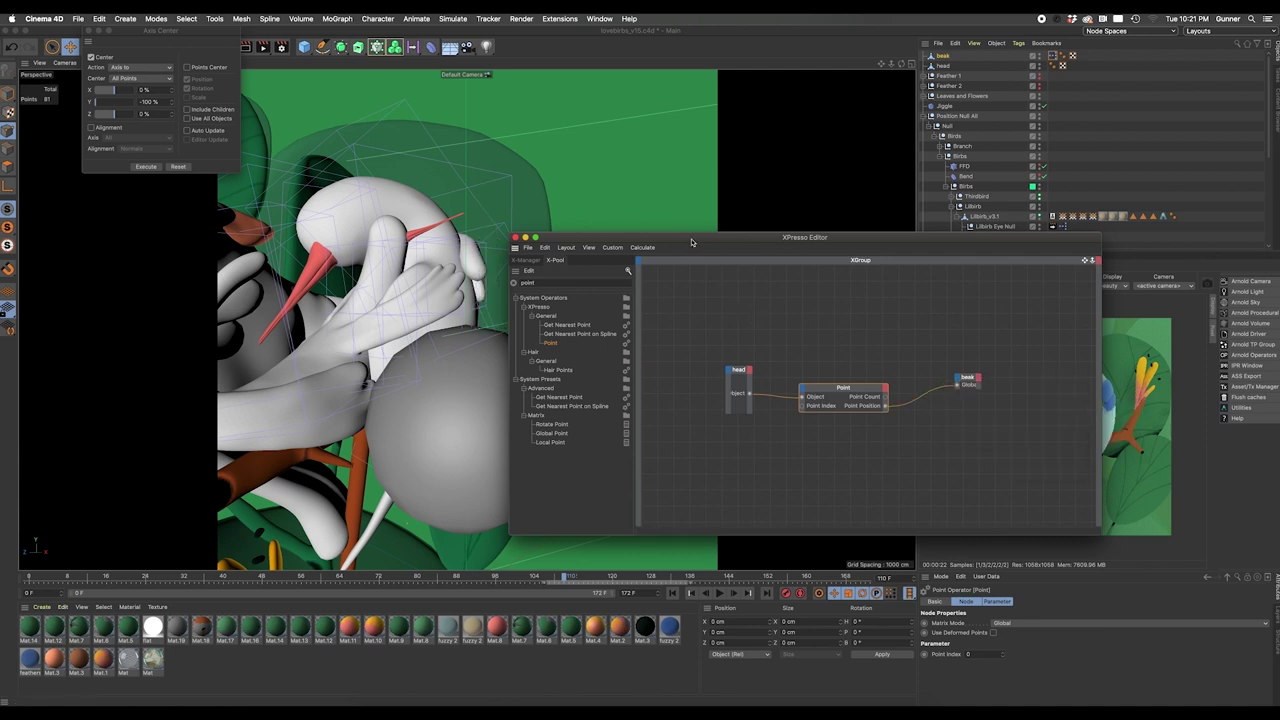
left_click_drag(678, 245, 760, 212)
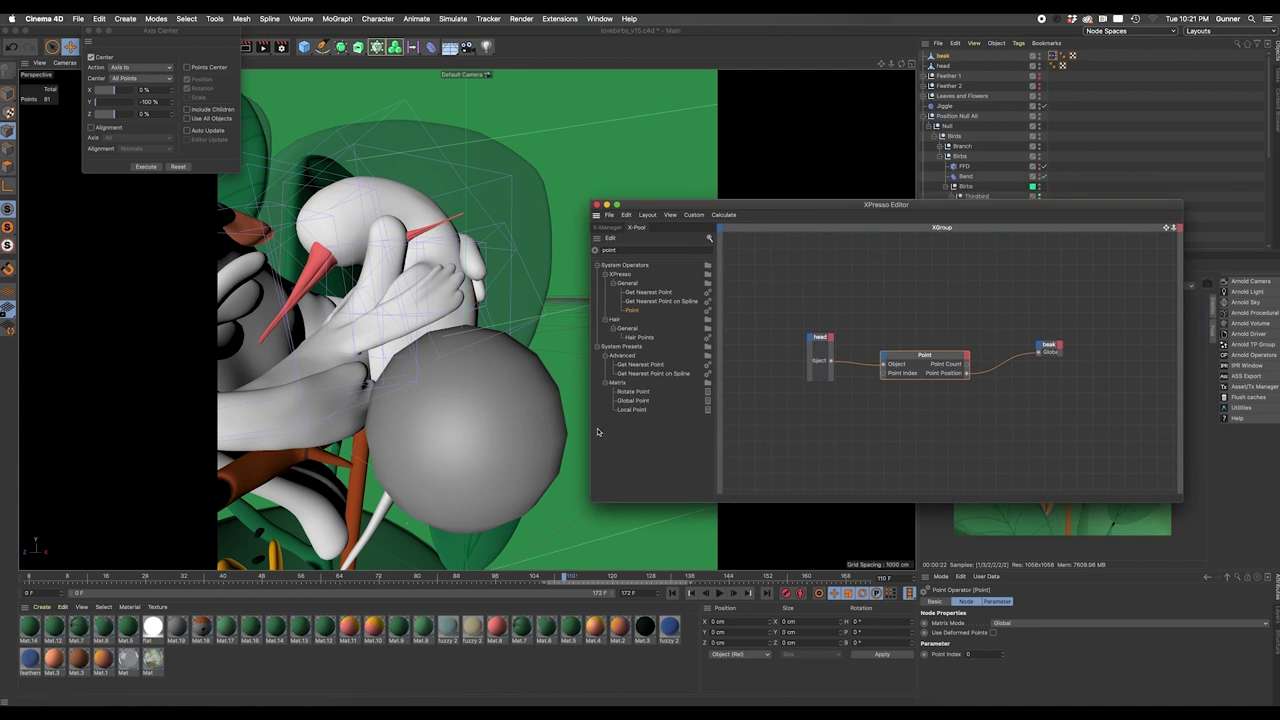
Show the head's point table in the Structure Manager and locate point 109
left_click_drag(963, 208, 729, 122)
left_click(484, 337)
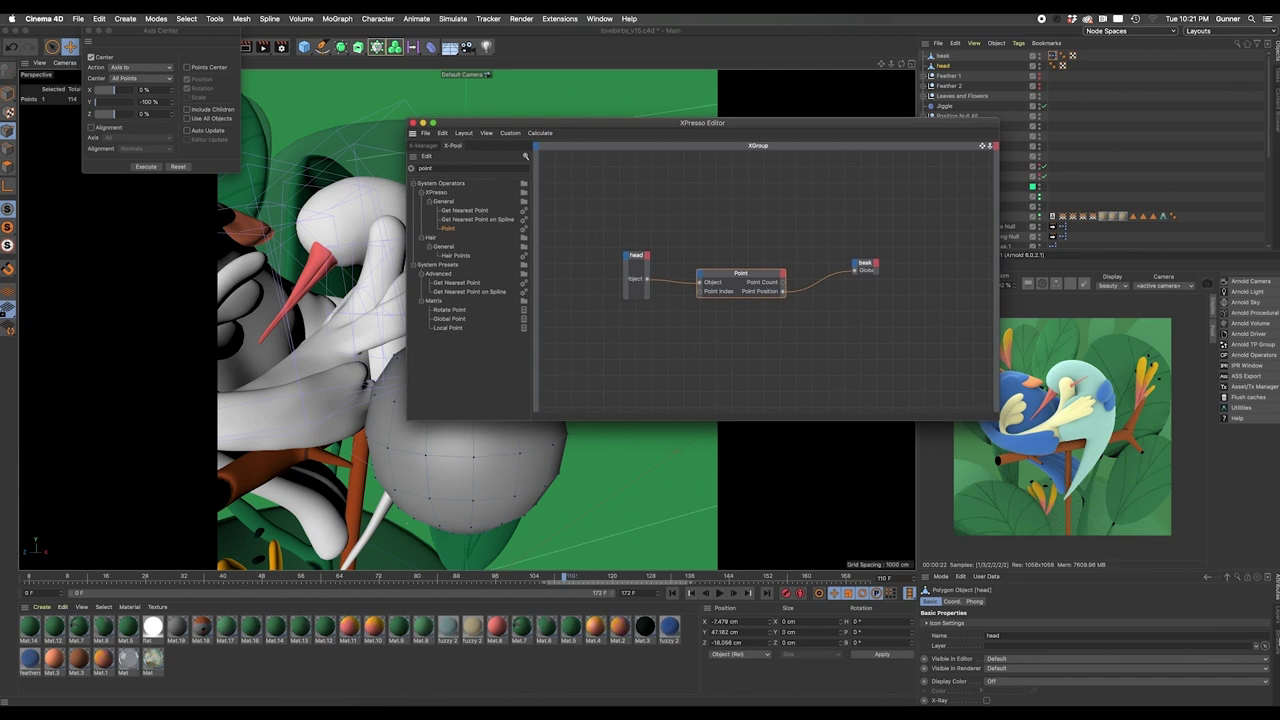
key("shift+F9")
left_click_drag(1185, 572, 1100, 382)
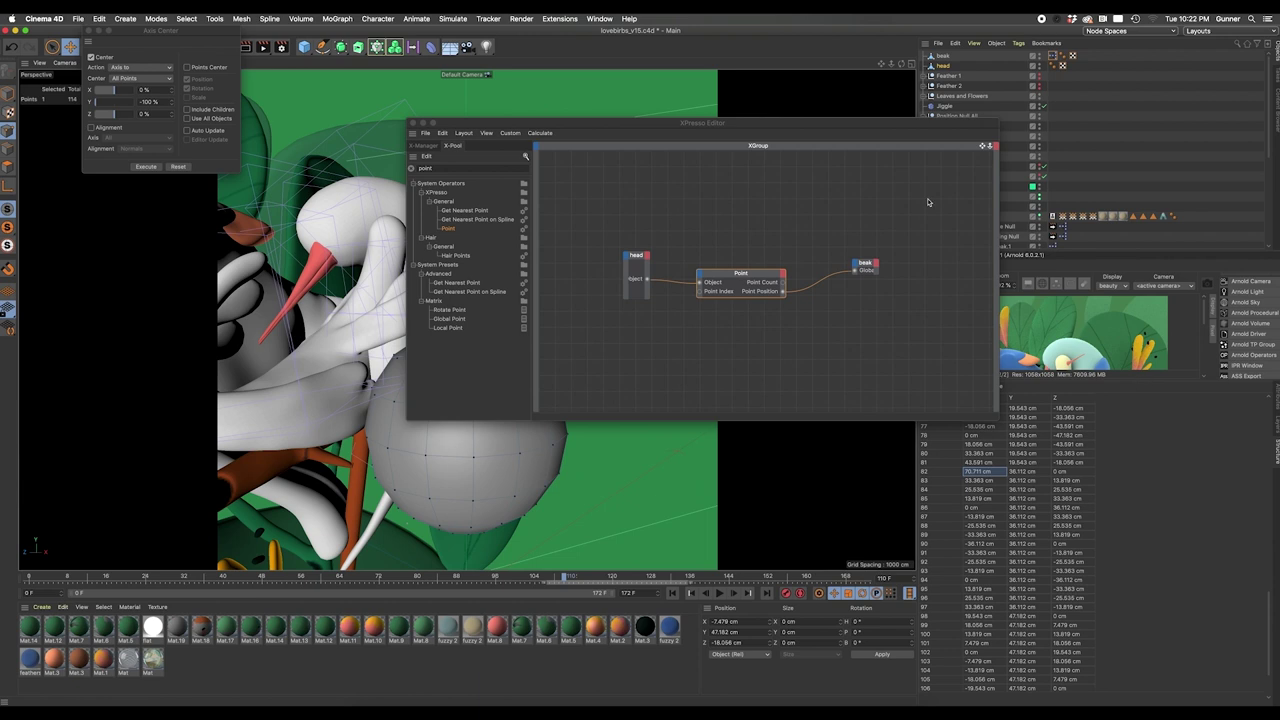
left_click_drag(817, 122, 455, 399)
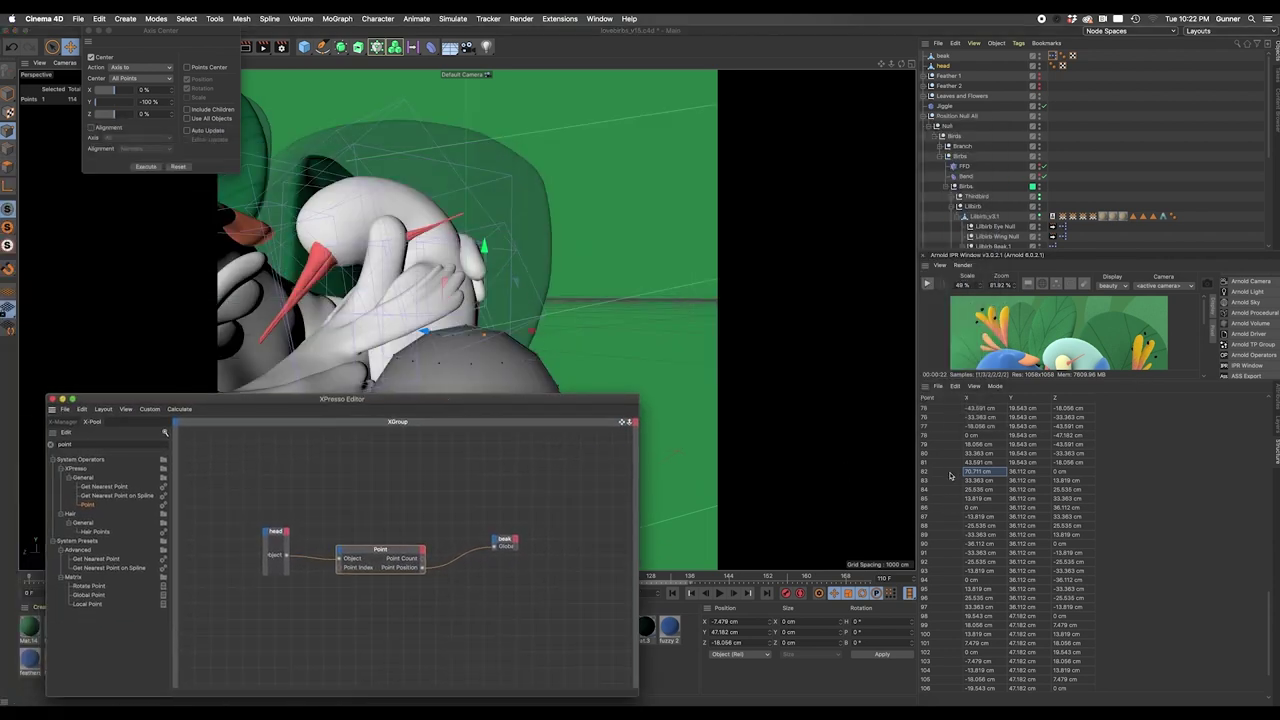
left_click(1128, 513)
key("Down")
key("Down")
key("Down")
key("Down")
key("Down")
key("Down")
key("Down")
key("Down")
key("Down")
key("Down")
key("Down")
key("Down")
key("Down")
key("Down")
key("Down")
key("Down")
key("Down")
key("Down")
key("Down")
key("Down")
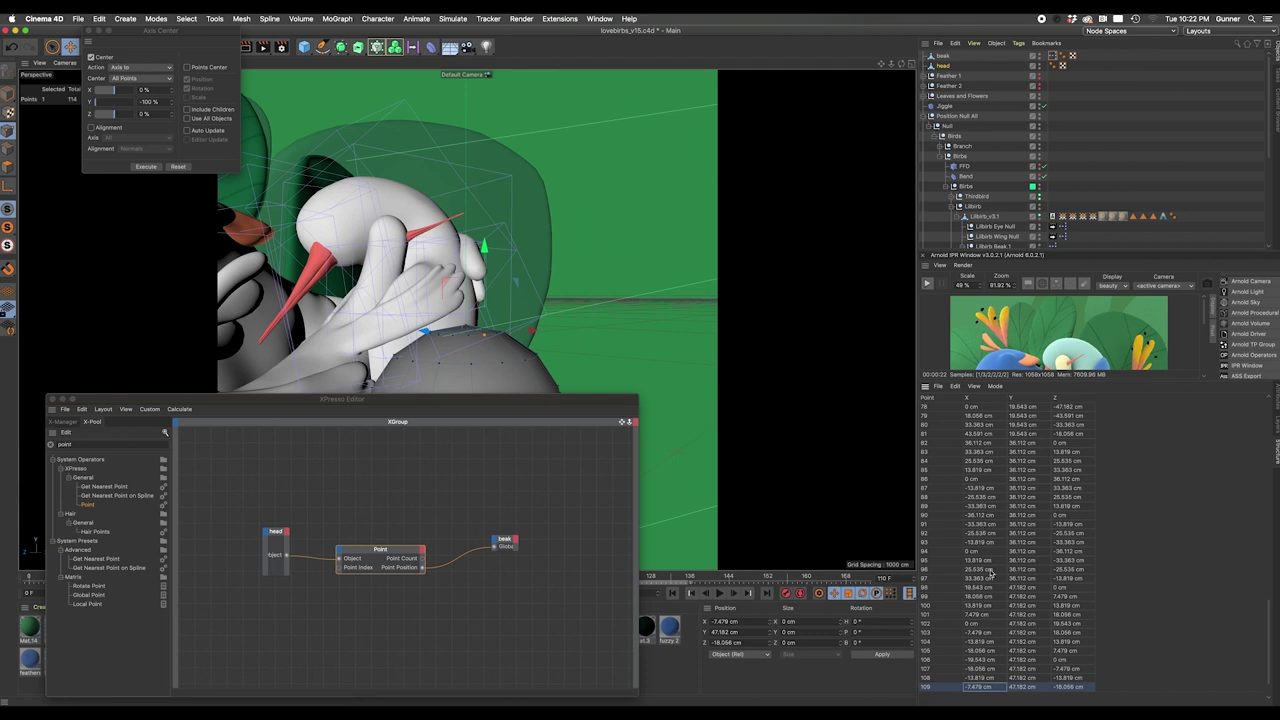
scroll(990, 574, "down", 1)
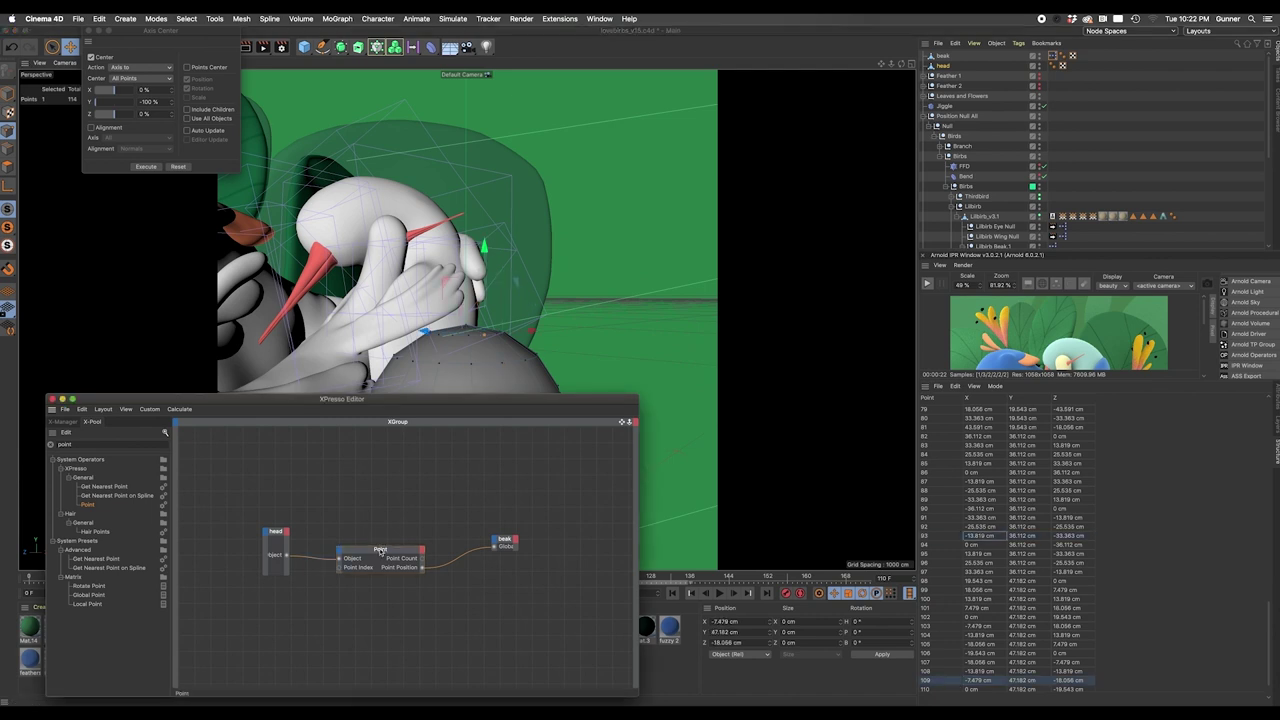
Set the Point node to index 109 using deformed points, with XPresso priority Generators
left_click_drag(582, 401, 582, 306)
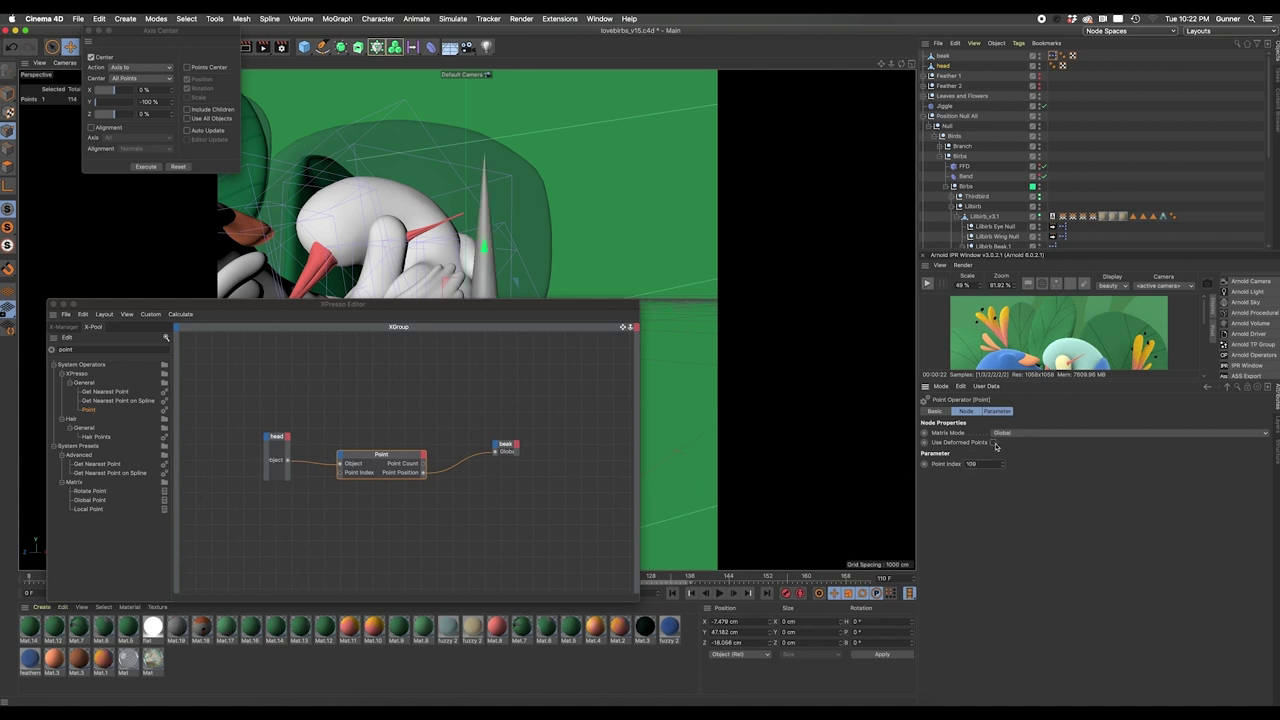
left_click_drag(588, 305, 559, 419)
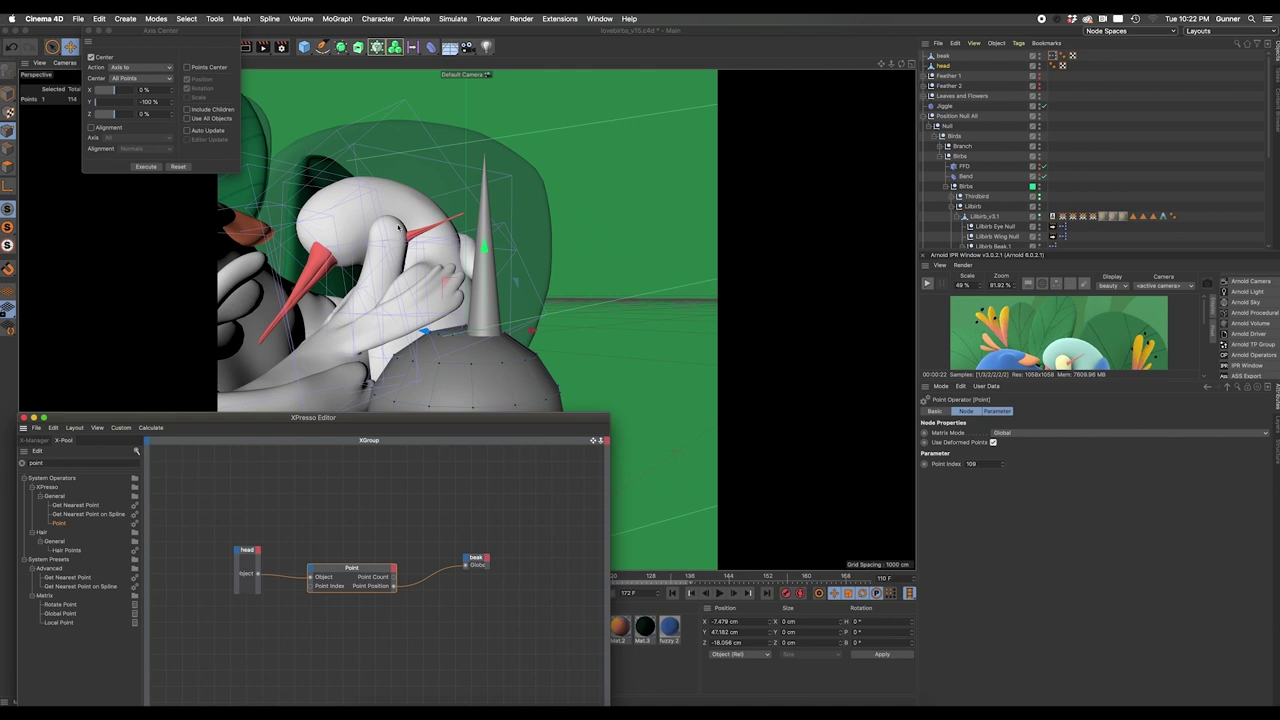
left_click_drag(369, 566, 383, 560)
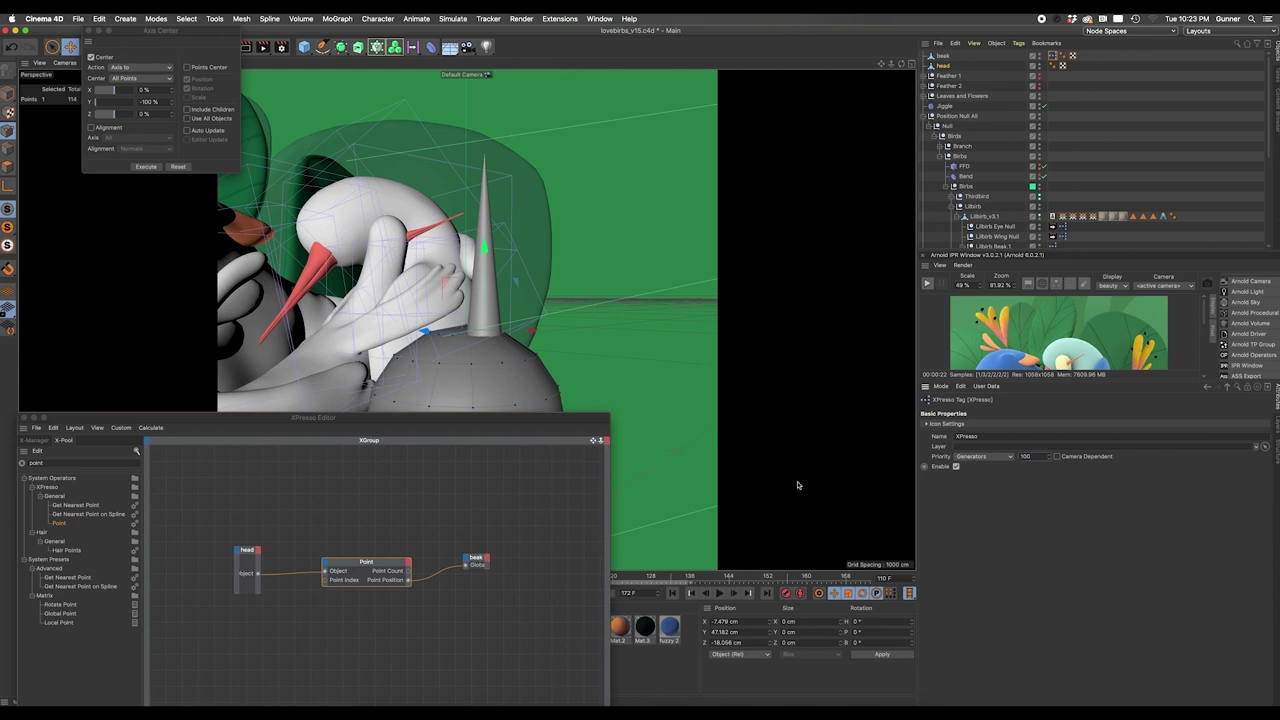
left_click_drag(461, 423, 492, 391)
left_click_drag(673, 677, 524, 607)
left_click_drag(416, 380, 789, 460)
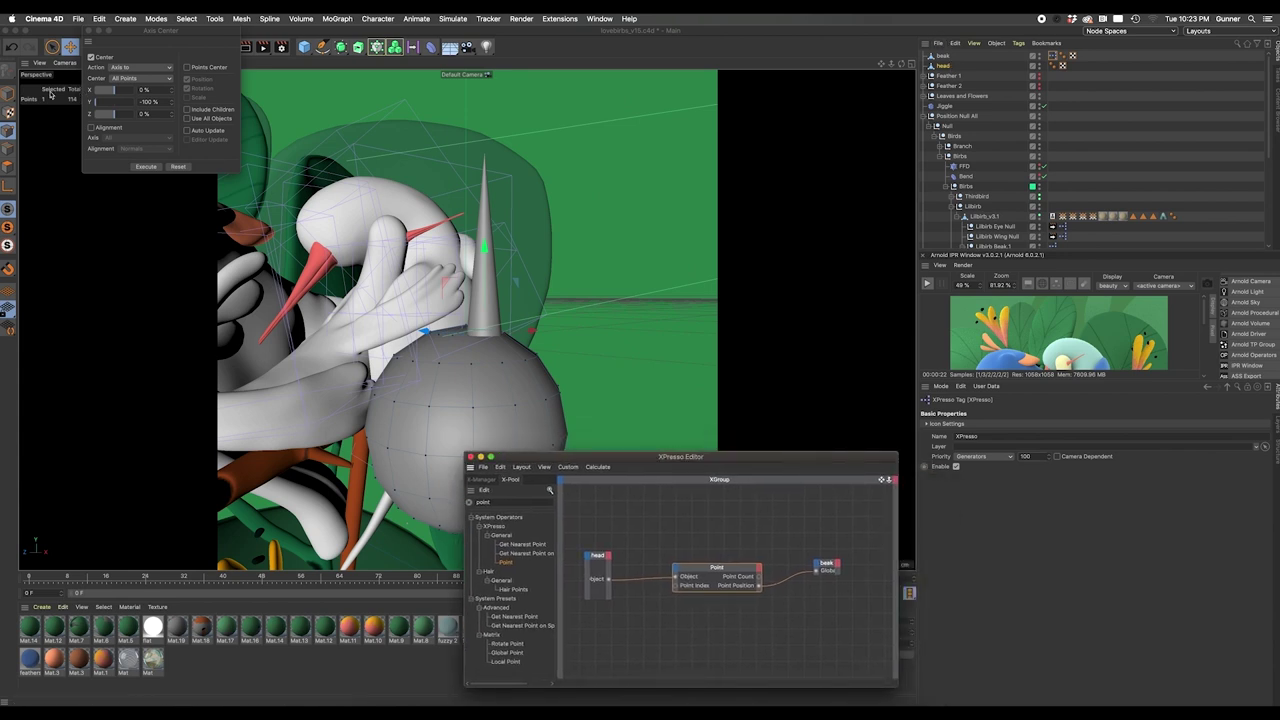
Rotate the head sphere back and forth, checking the beak cone follows it
left_click(435, 385)
key("r")
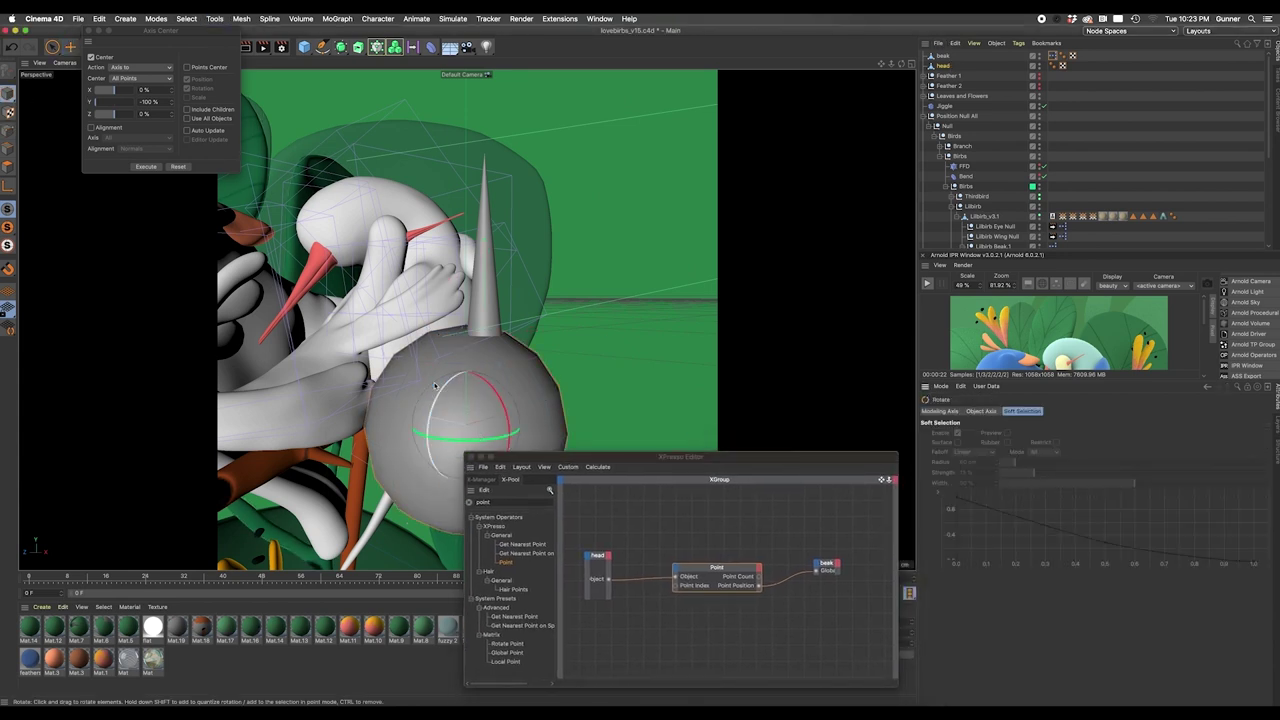
left_click_drag(439, 389, 355, 352)
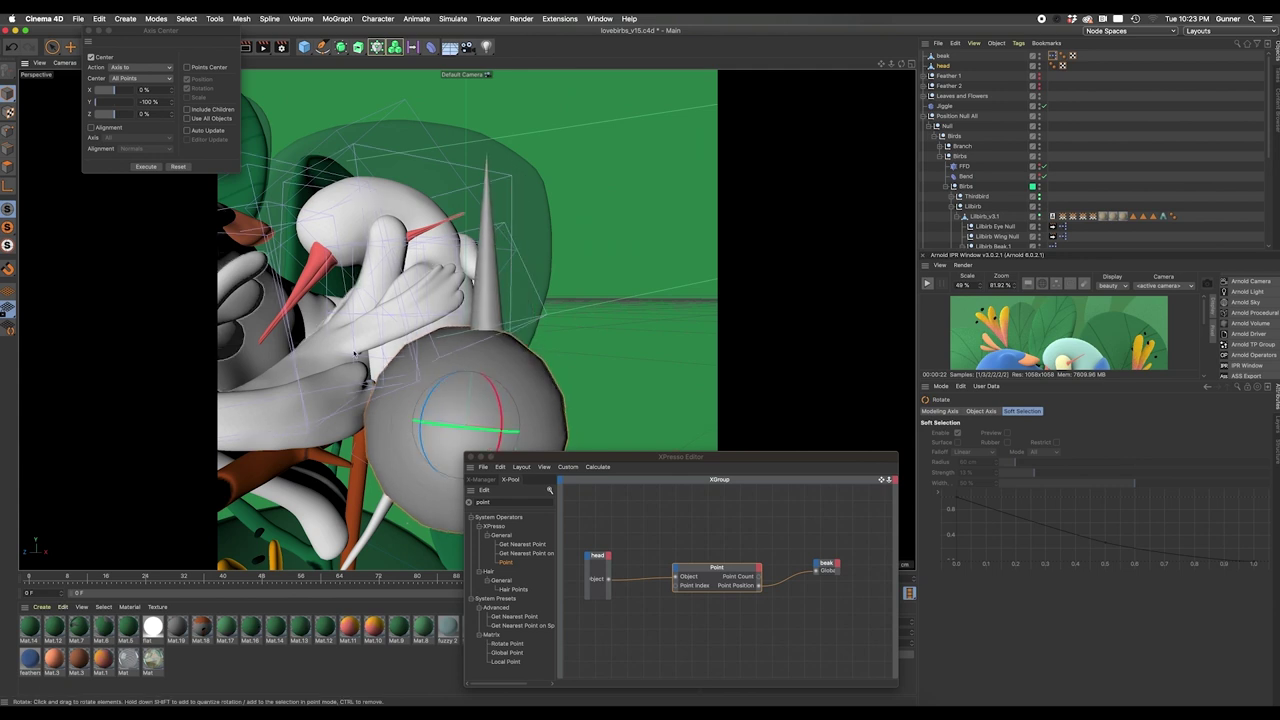
left_click(320, 345)
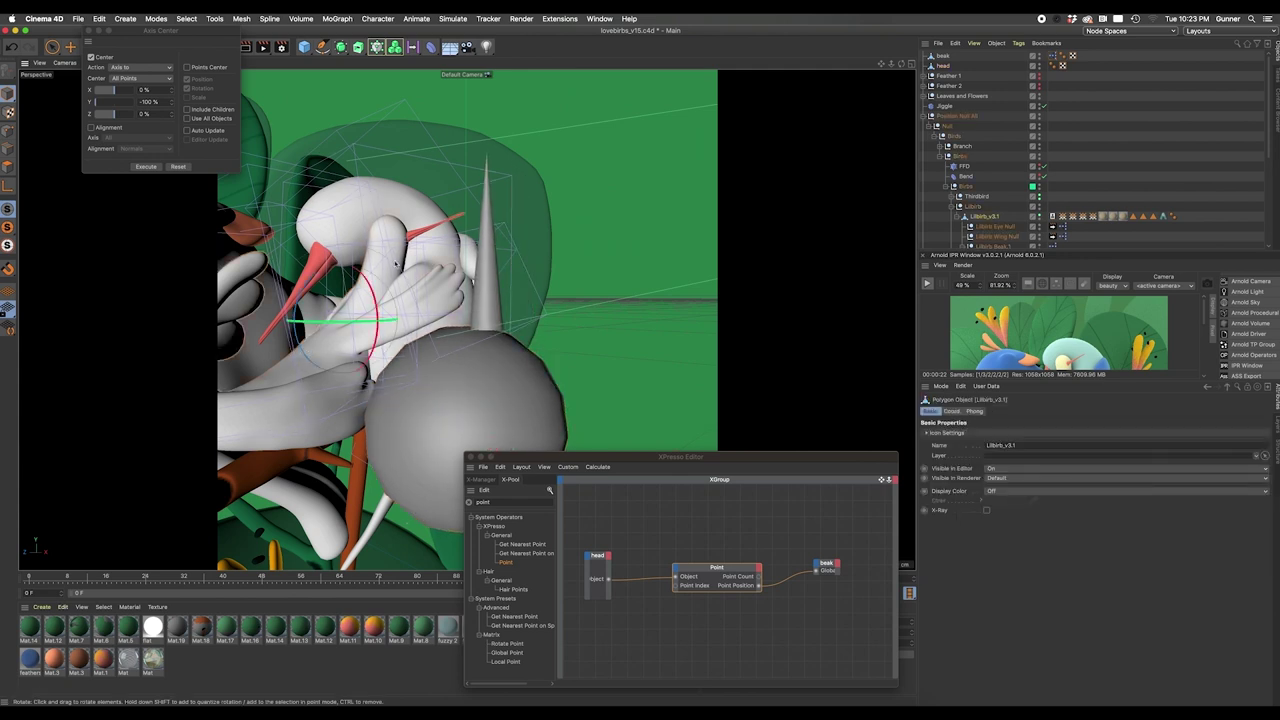
left_click(471, 386)
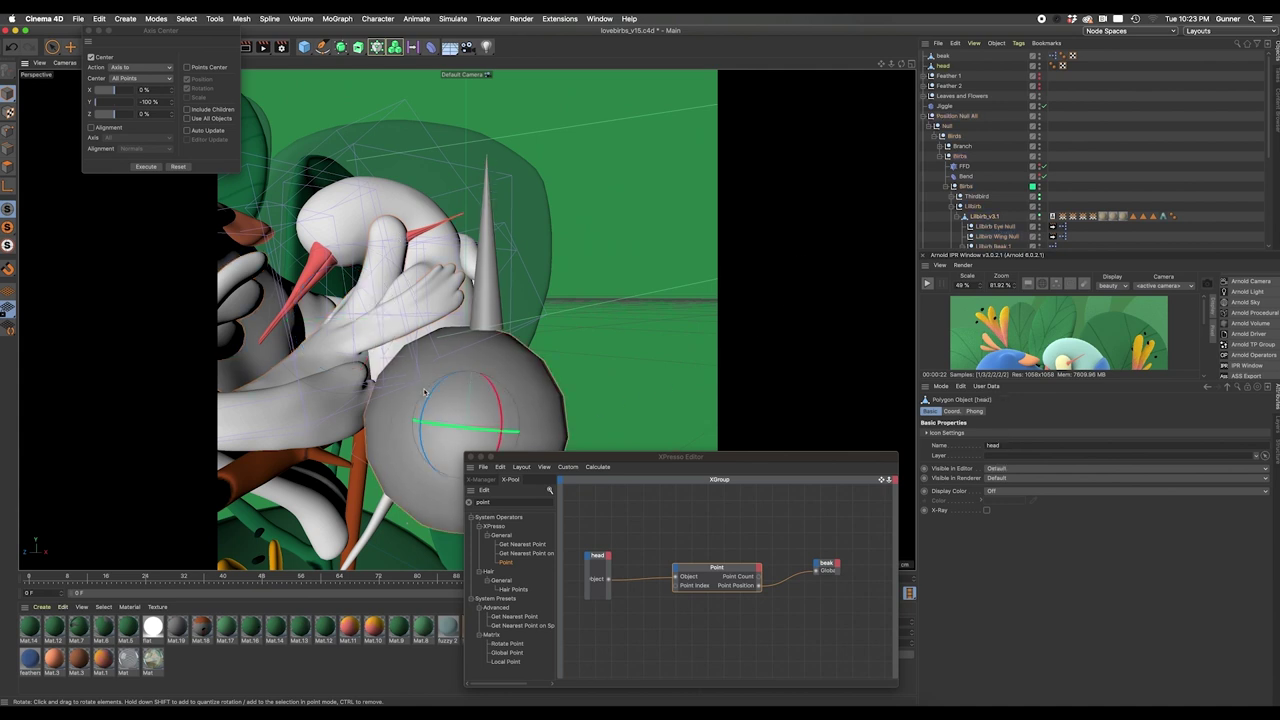
mouse_move(436, 393)
left_mouse_down()
mouse_move(441, 404)
mouse_move(436, 394)
left_mouse_up()
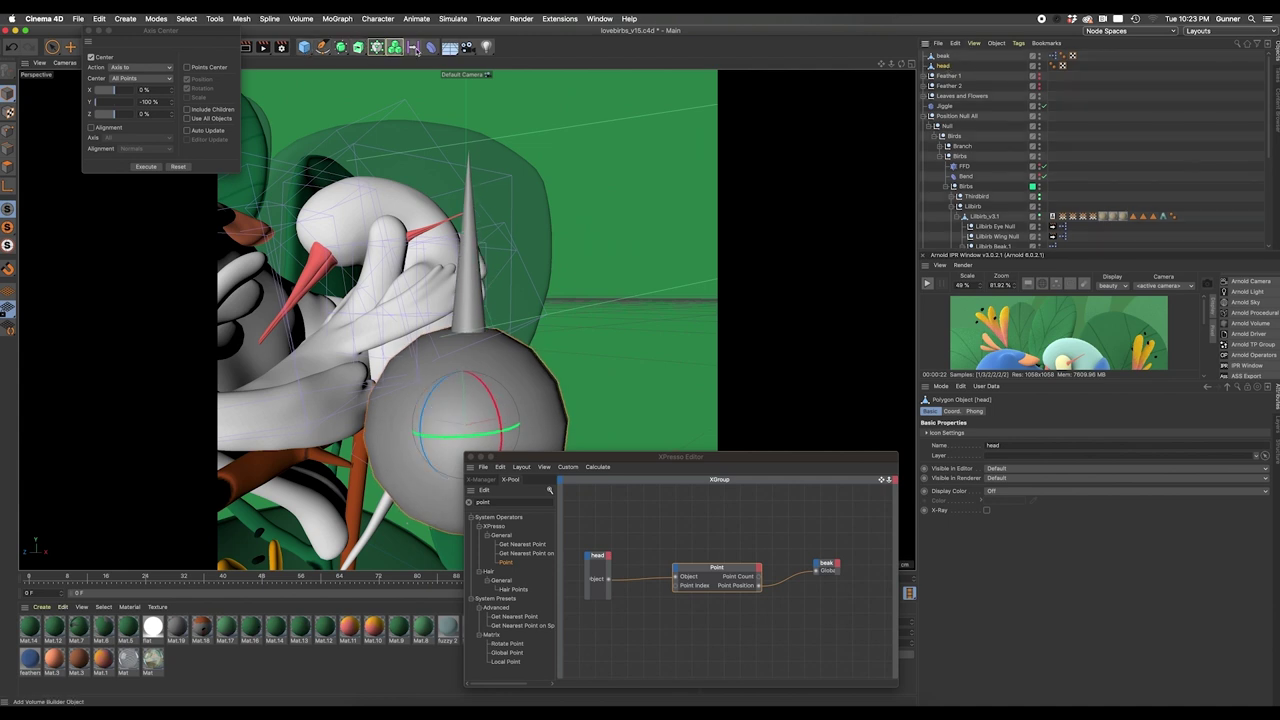
Add a Bend deformer at -52° strength and tilt the beak cone on the head
left_click(412, 47)
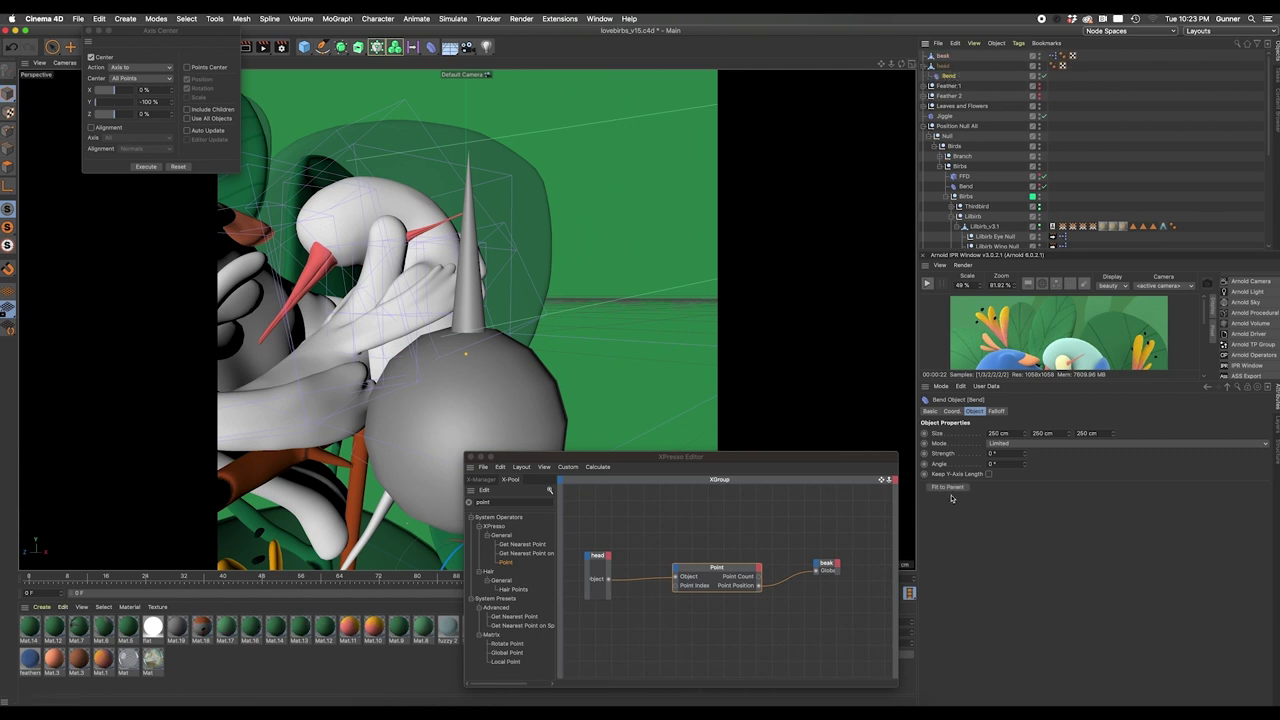
mouse_move(1026, 457)
left_mouse_down()
mouse_move(962, 457)
mouse_move(1060, 457)
mouse_move(1036, 455)
mouse_move(1026, 435)
left_mouse_up()
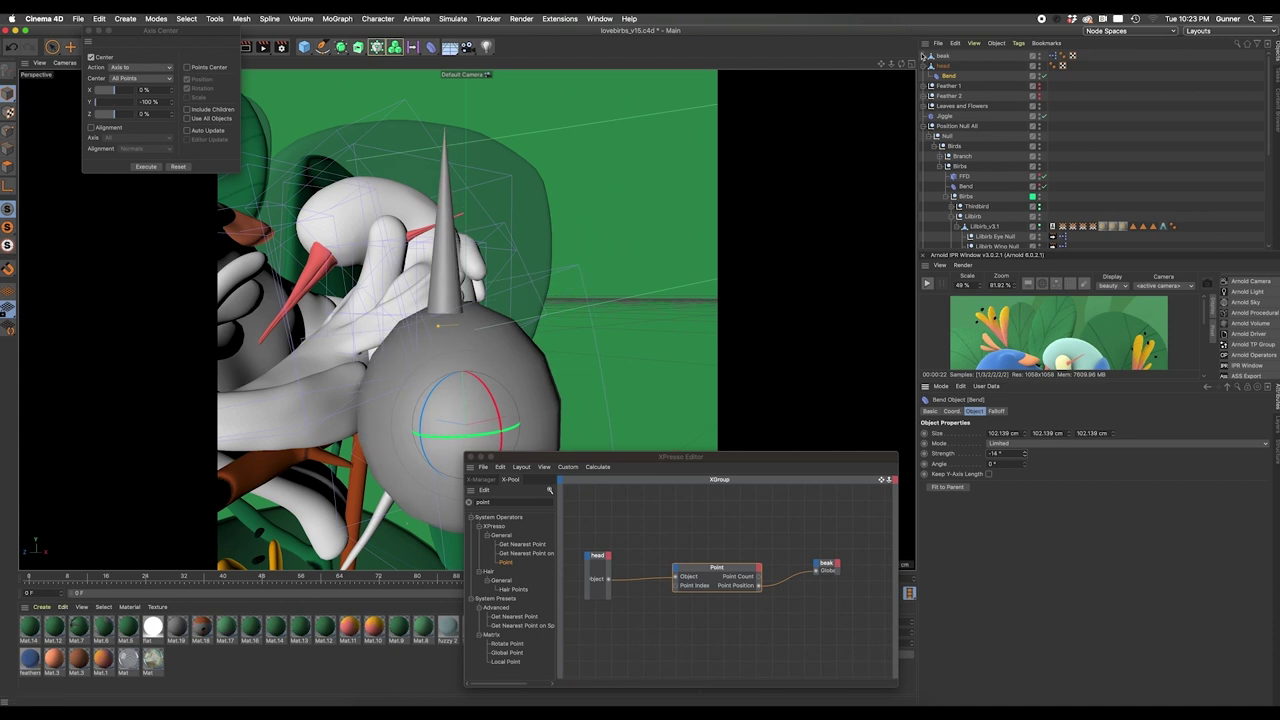
left_click(942, 57)
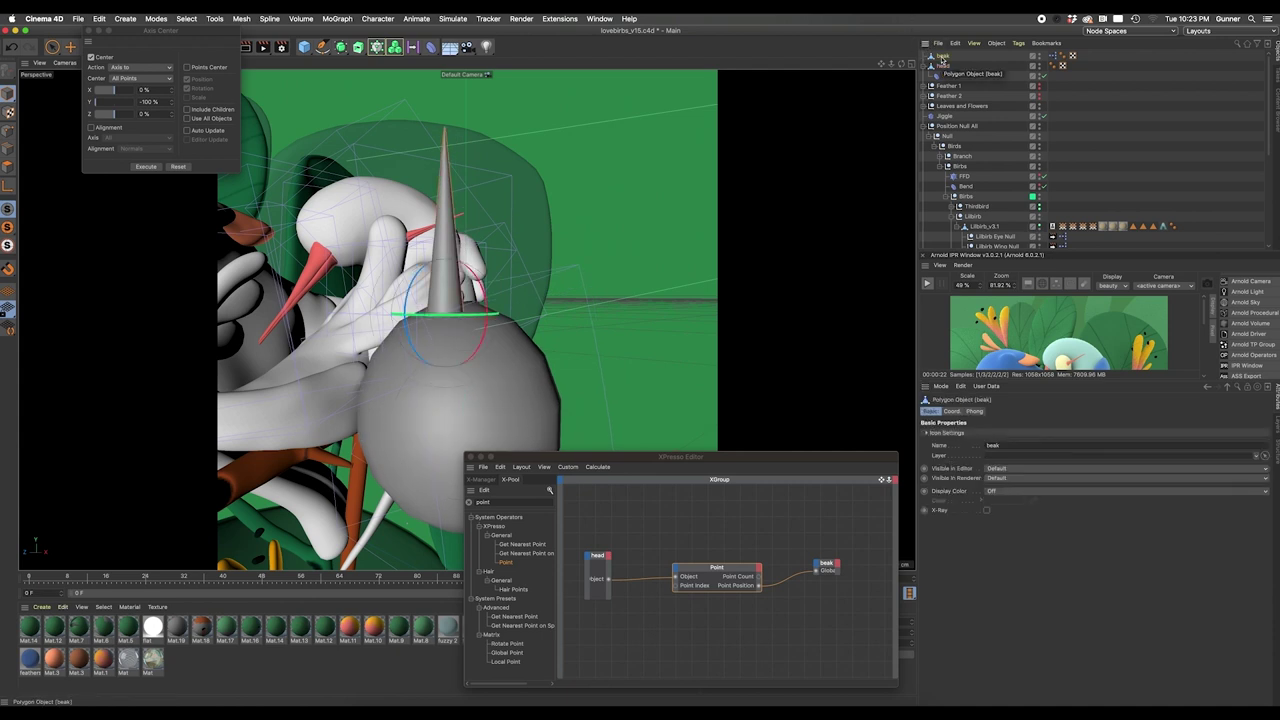
mouse_move(404, 308)
left_mouse_down()
mouse_move(415, 318)
mouse_move(423, 294)
mouse_move(424, 305)
left_mouse_up()
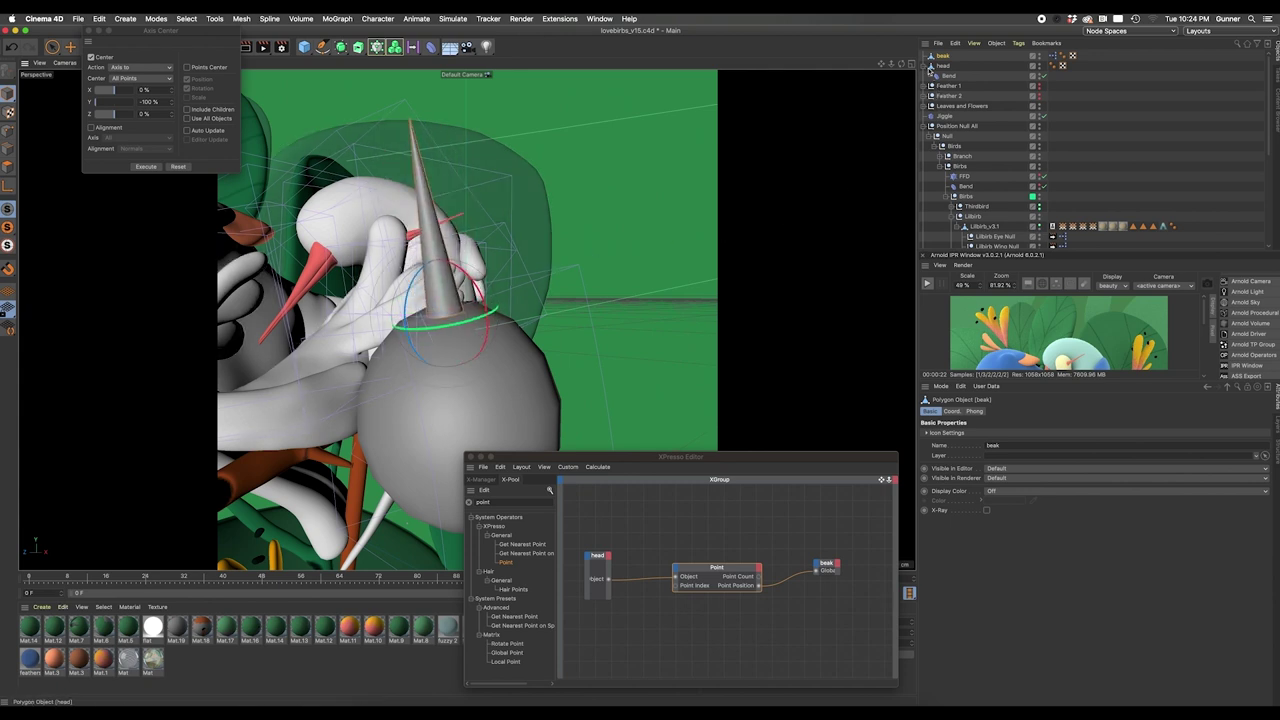
Collapse the head's children, select head, and close the XPresso graph
left_click(926, 66)
left_click(942, 65)
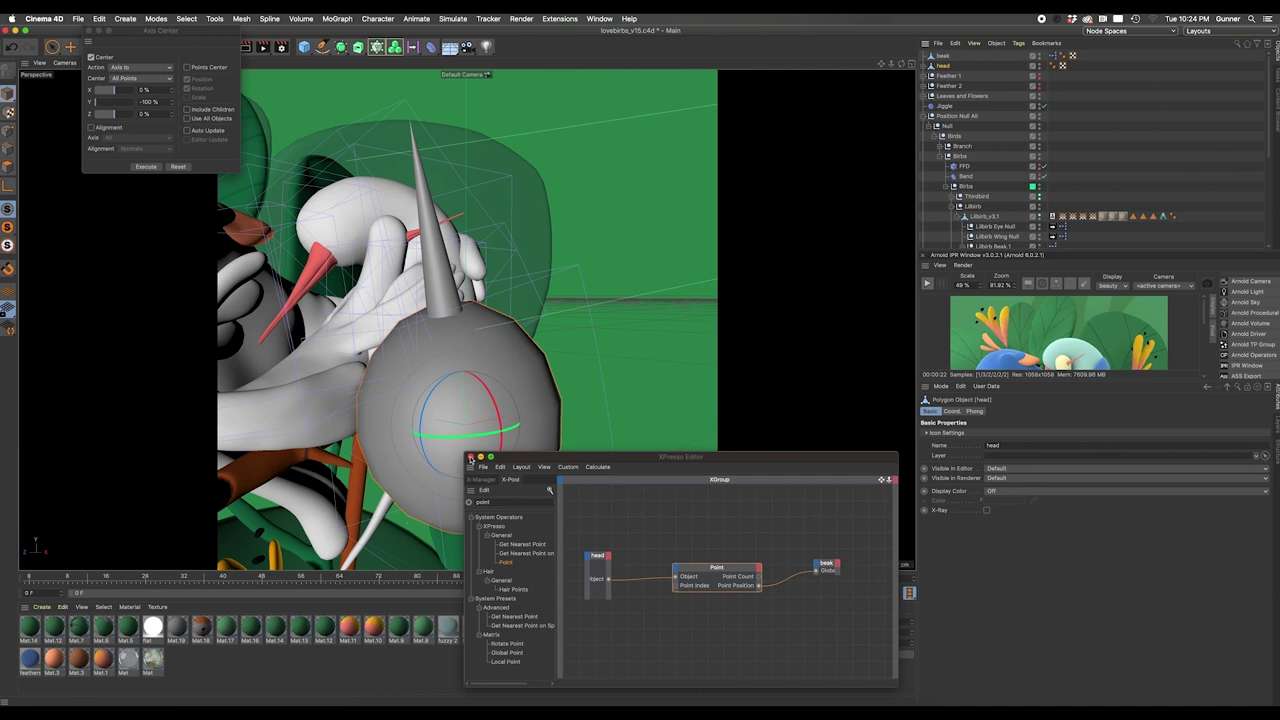
left_click(471, 457)
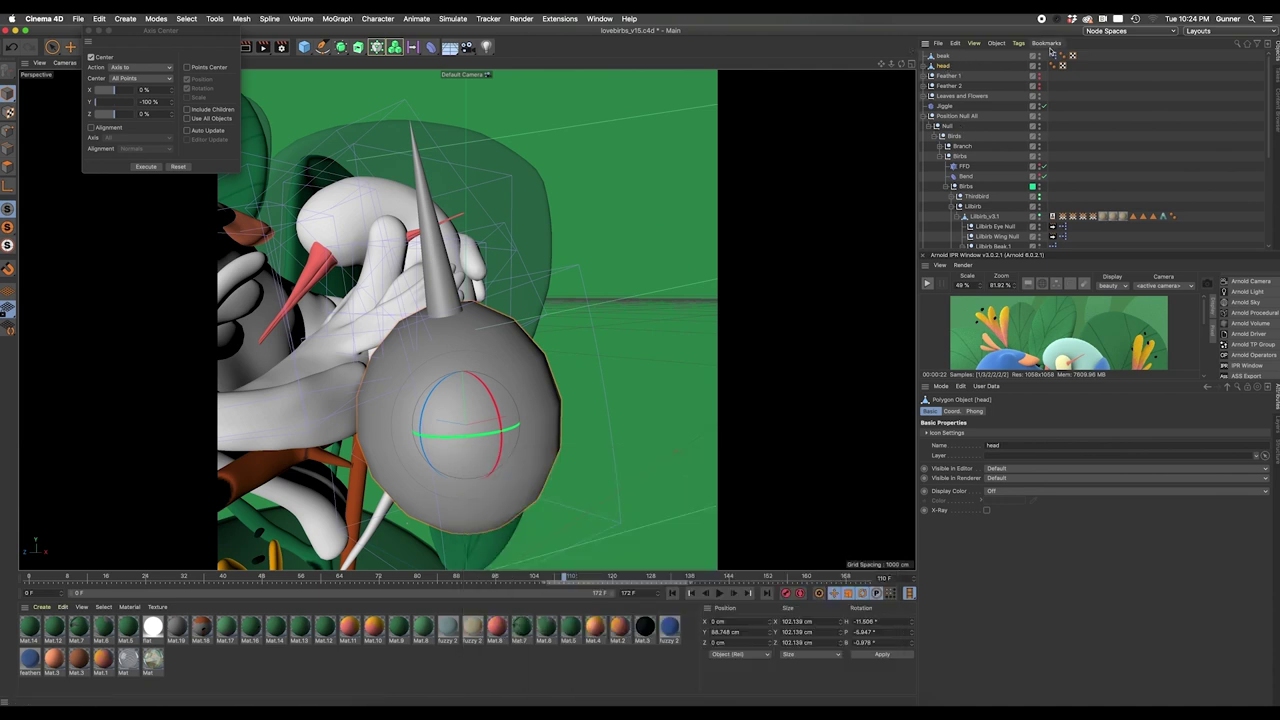
Select the Rotate Beak null, scrub to about frame 105, and inspect the birds from several angles
key("alt+g")
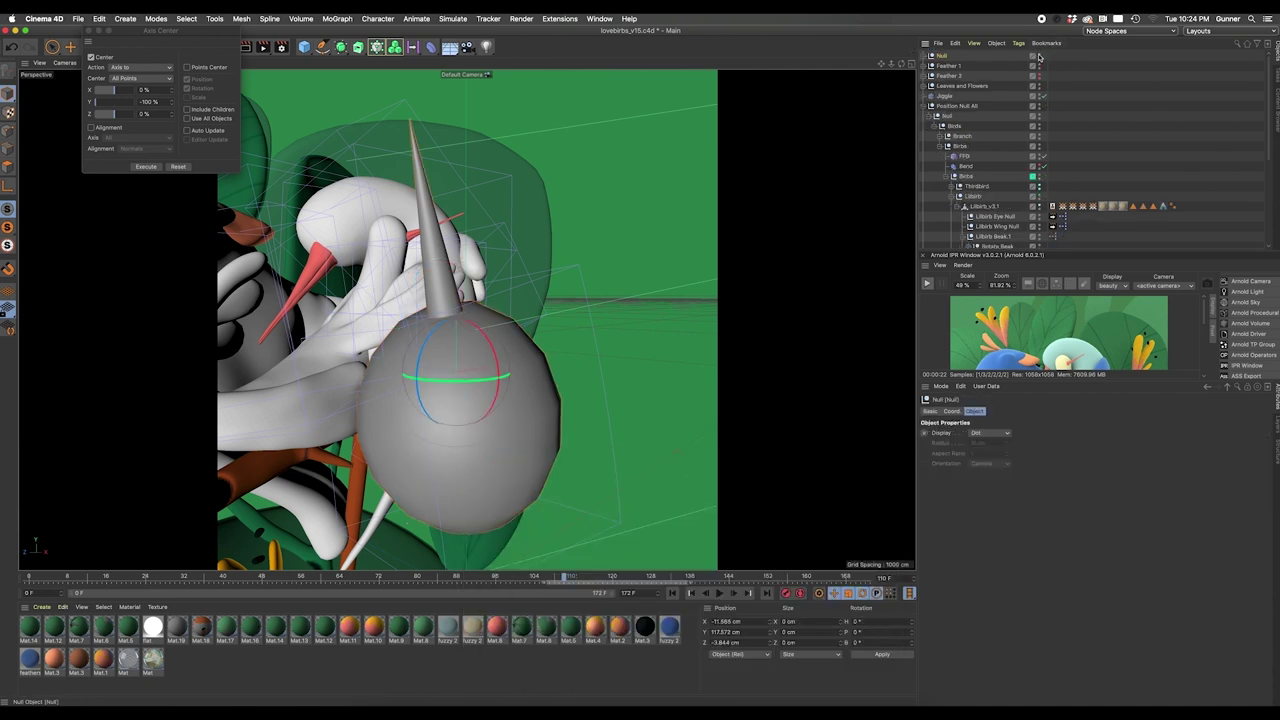
key("ctrl+z")
left_click(995, 212)
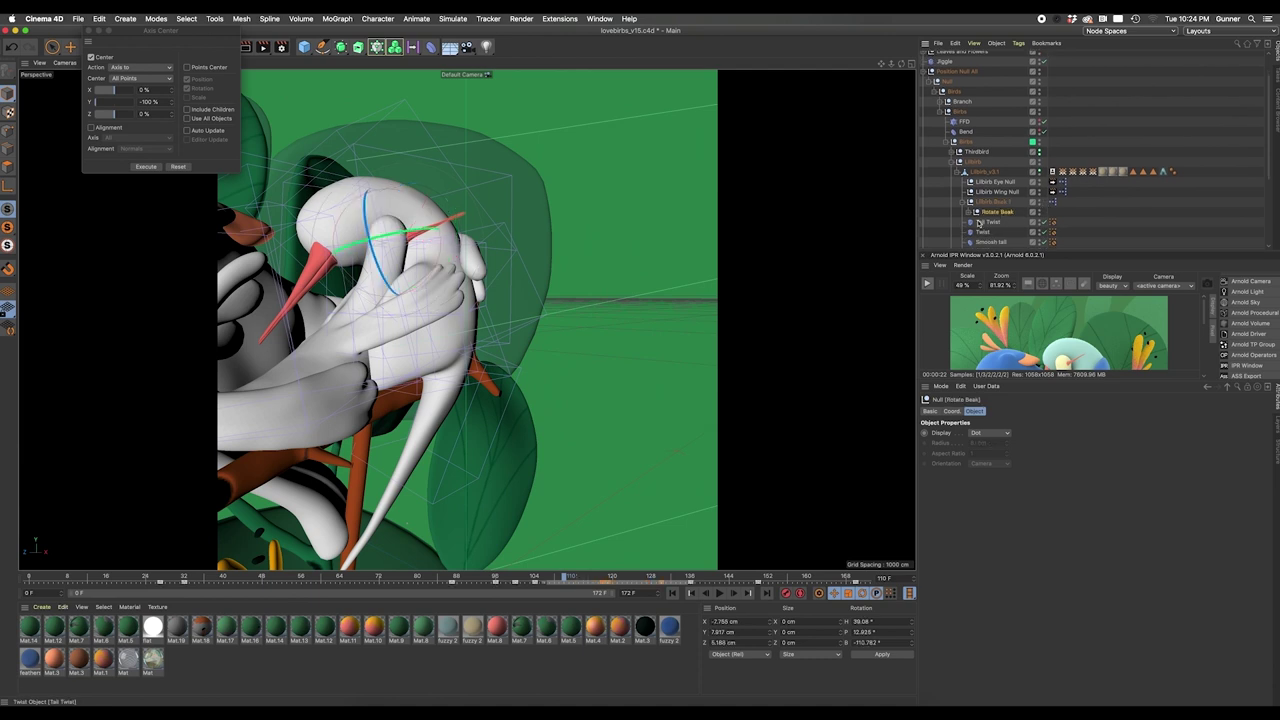
left_click_drag(168, 580, 465, 580)
left_click_drag(512, 392, 548, 396, "alt")
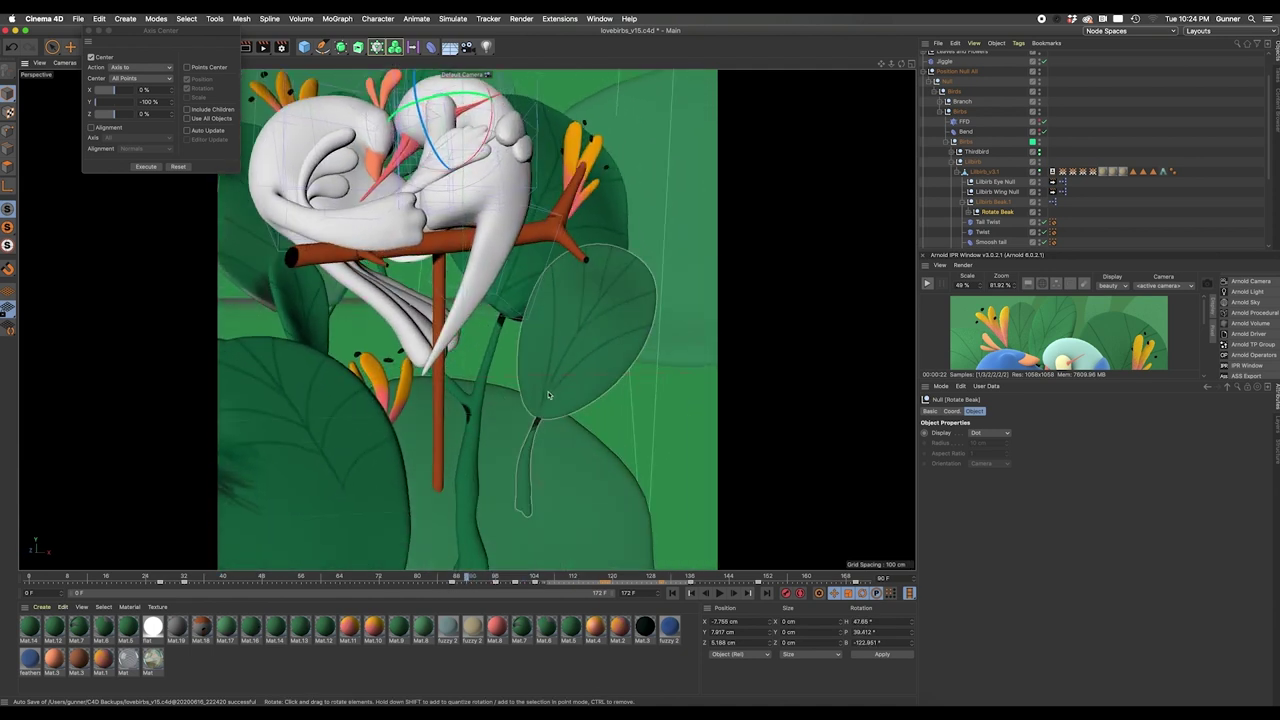
left_click(577, 348)
left_click_drag(578, 348, 621, 527, "alt")
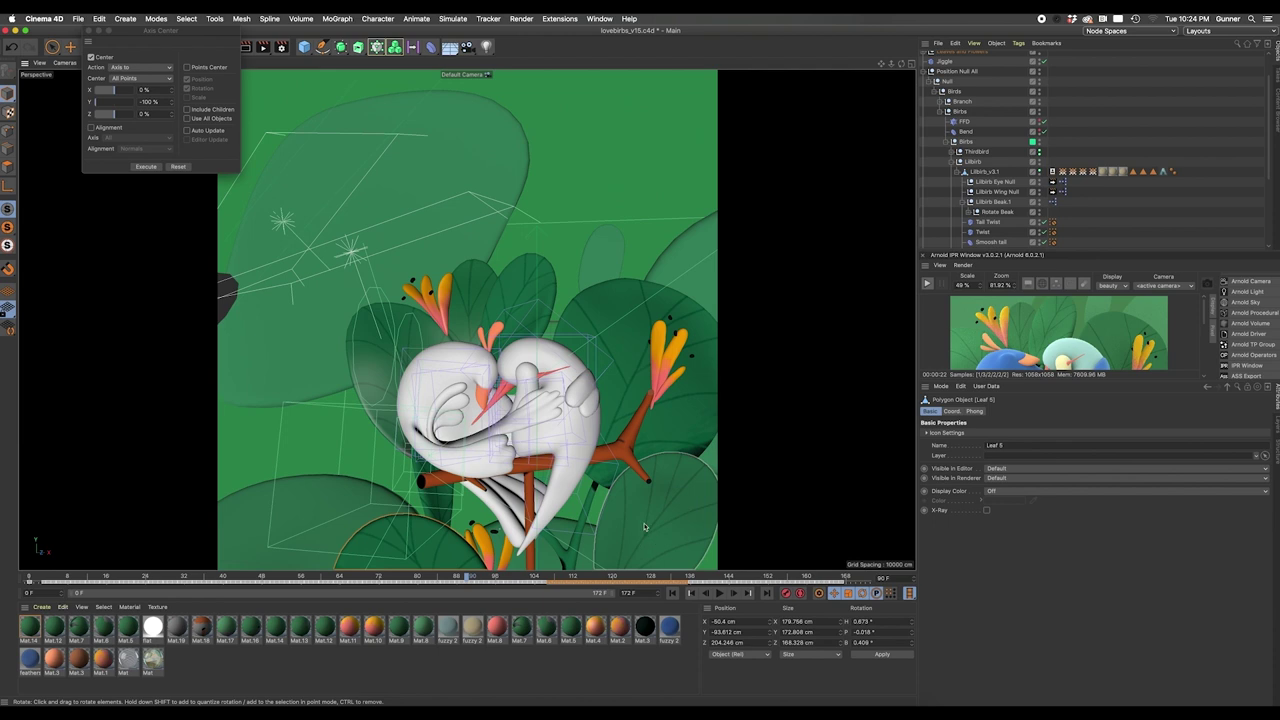
scroll(548, 410, "up", 5)
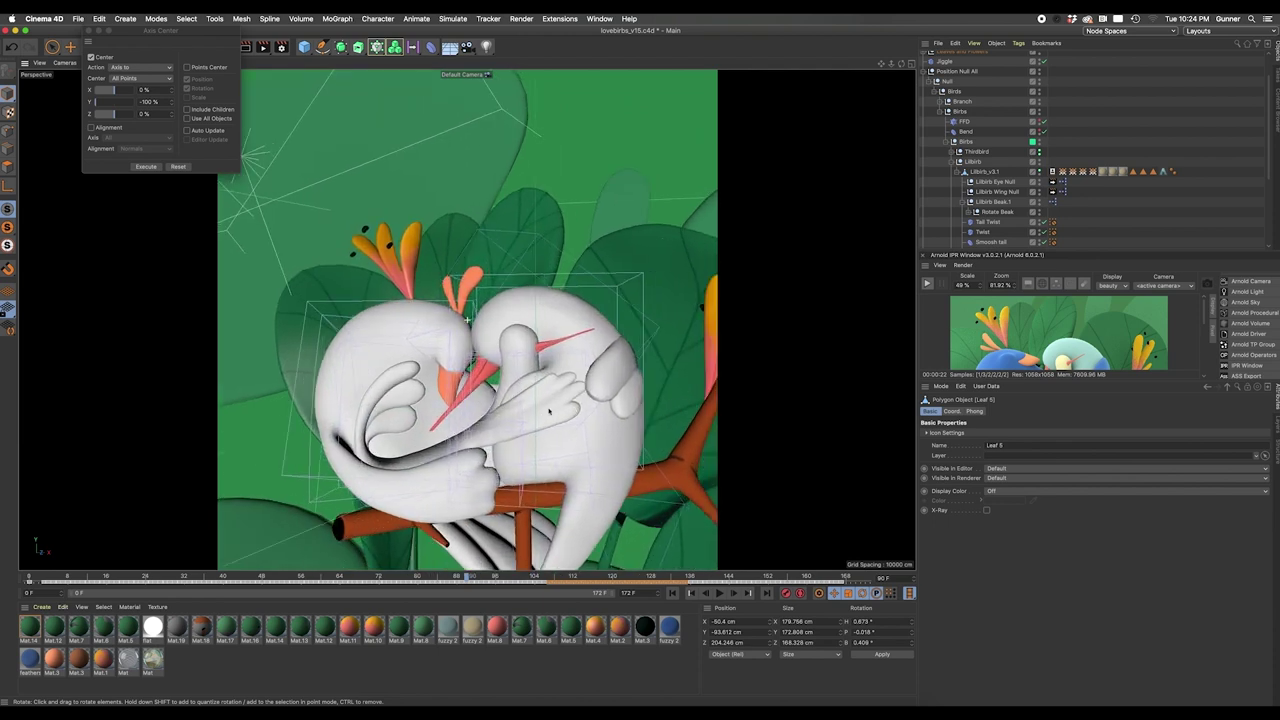
middle_click_drag(548, 410, 441, 452, "alt")
left_click_drag(404, 451, 522, 390, "alt")
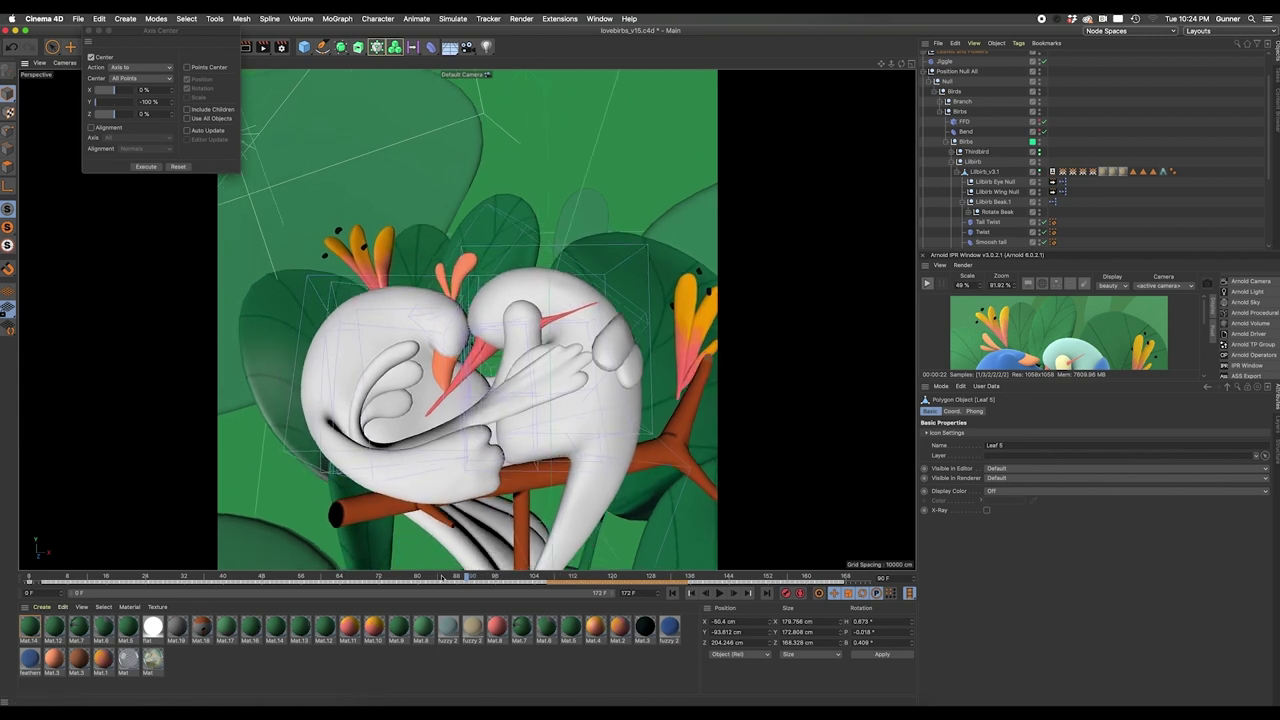
Set the playhead to frame 81 and expand Position Null All to reveal Birb
left_click_drag(465, 577, 421, 577)
left_click(940, 131)
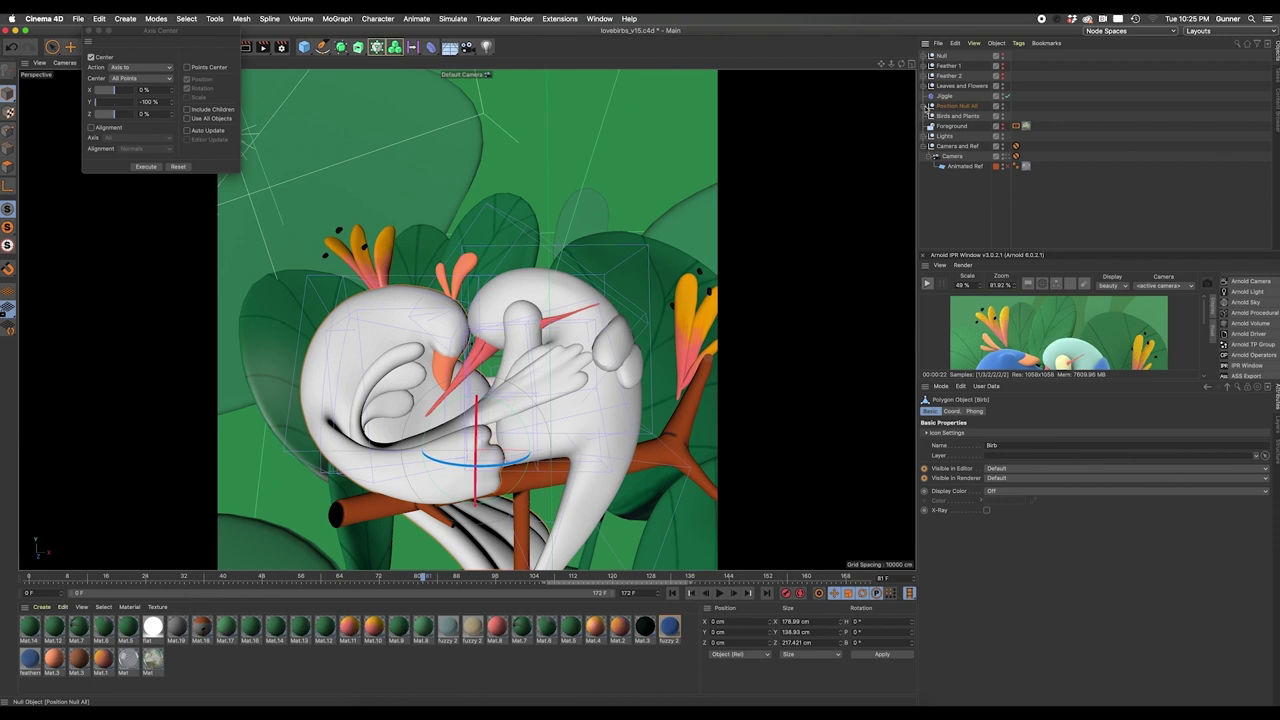
left_click(924, 106)
scroll(962, 176, "down", 2)
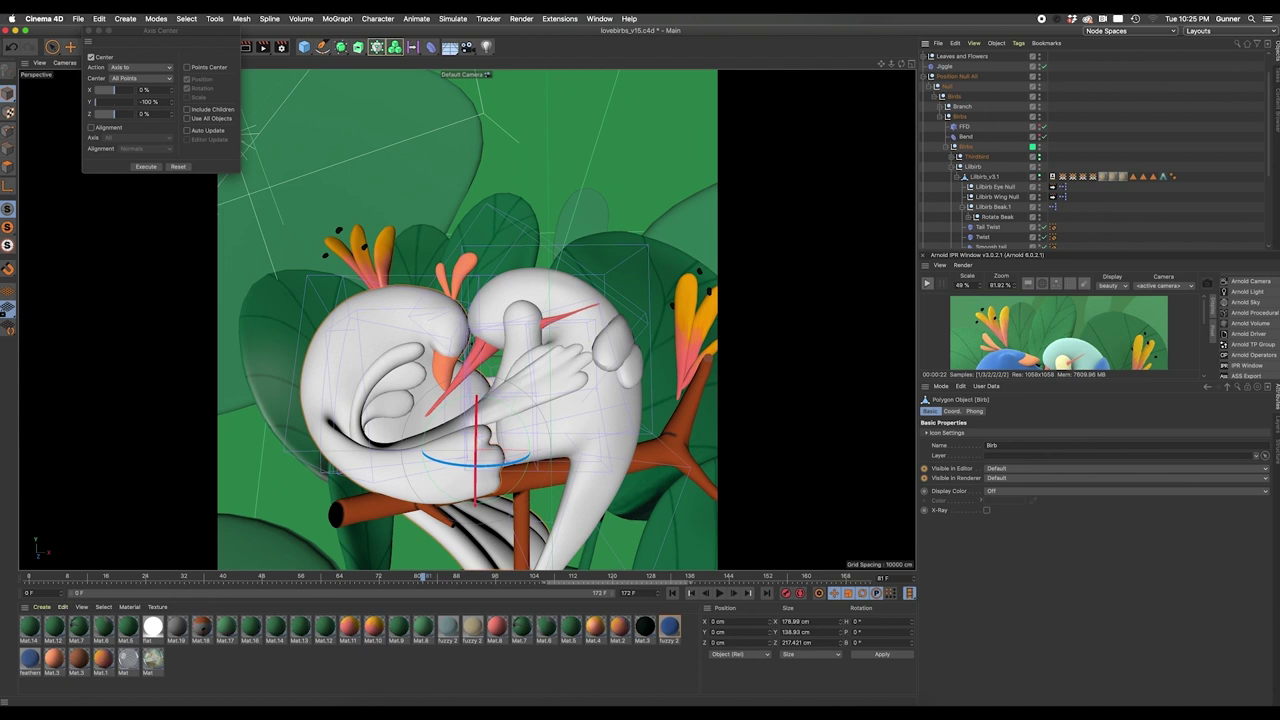
Quick Look the LB_rr.gif sketch in Finder and open it in Preview
key("super+Tab")
key("space")
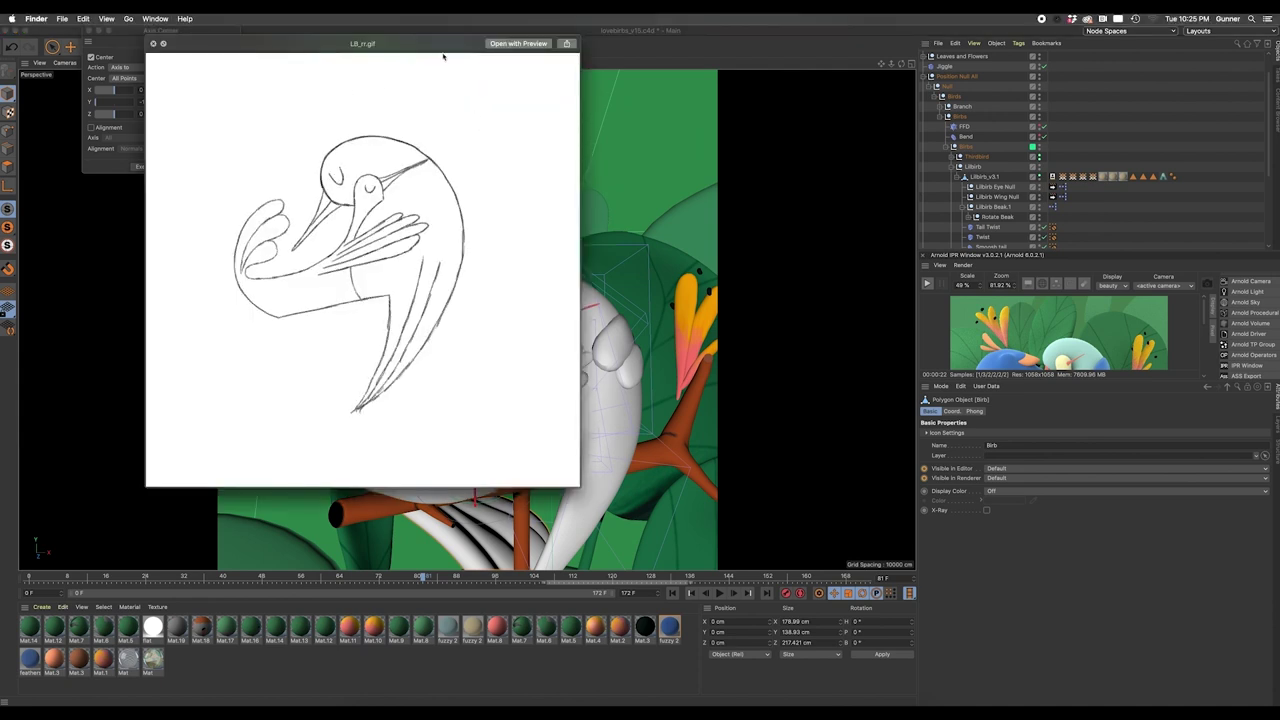
key("Down")
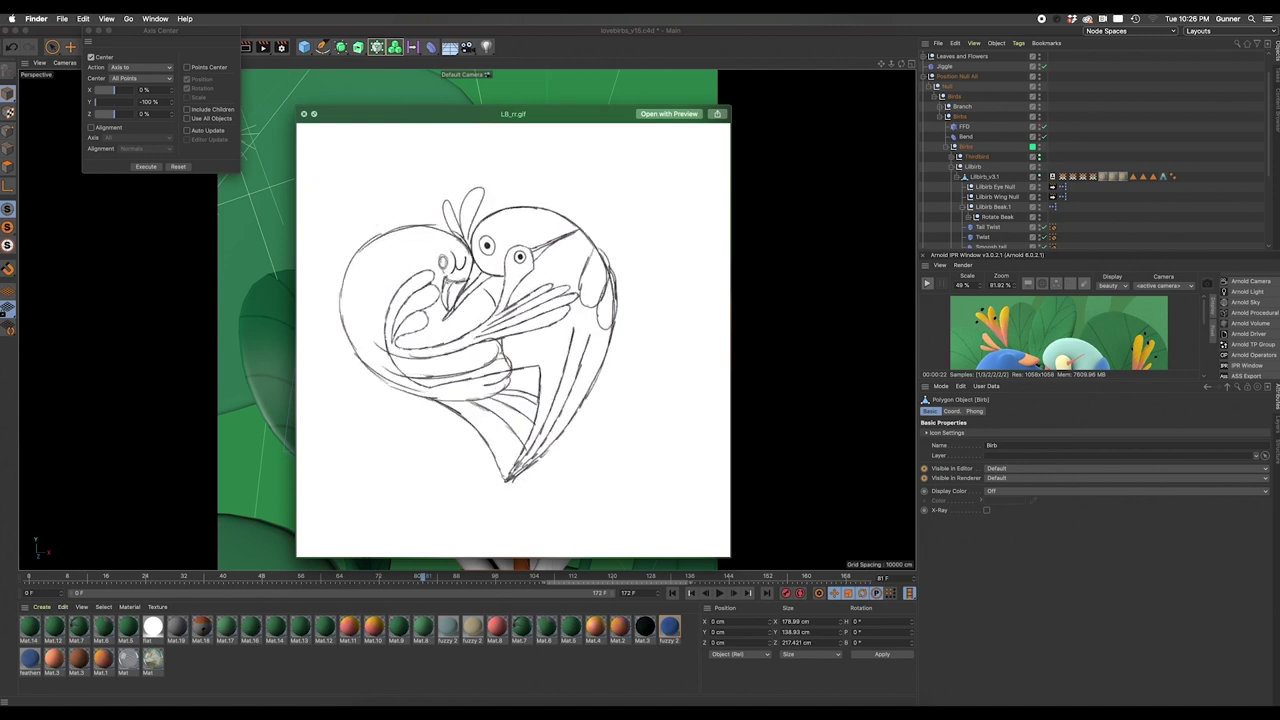
key("super+o")
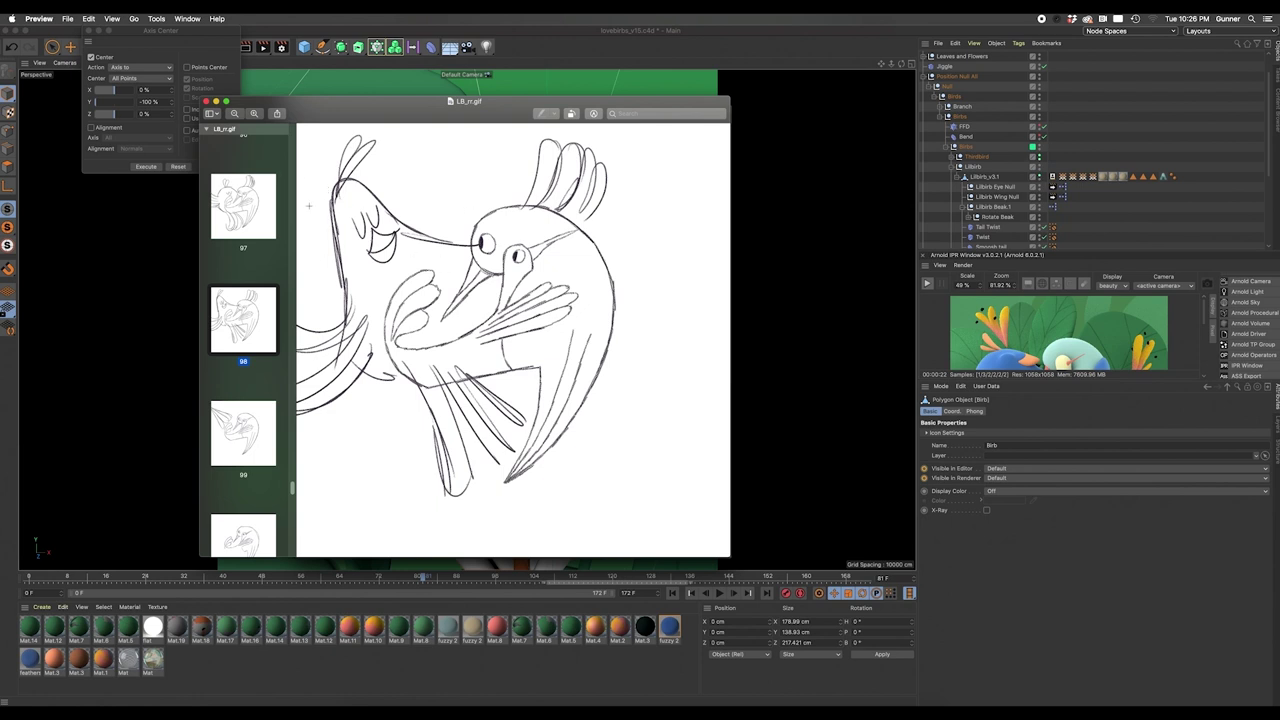
Browse LB_rr.gif's thumbnails from frame 97 to 99, then back to 96 and 97
left_click(239, 208)
left_click(250, 320)
left_click(232, 426)
left_click(232, 345)
left_click(245, 208)
scroll(244, 208, "up", 2)
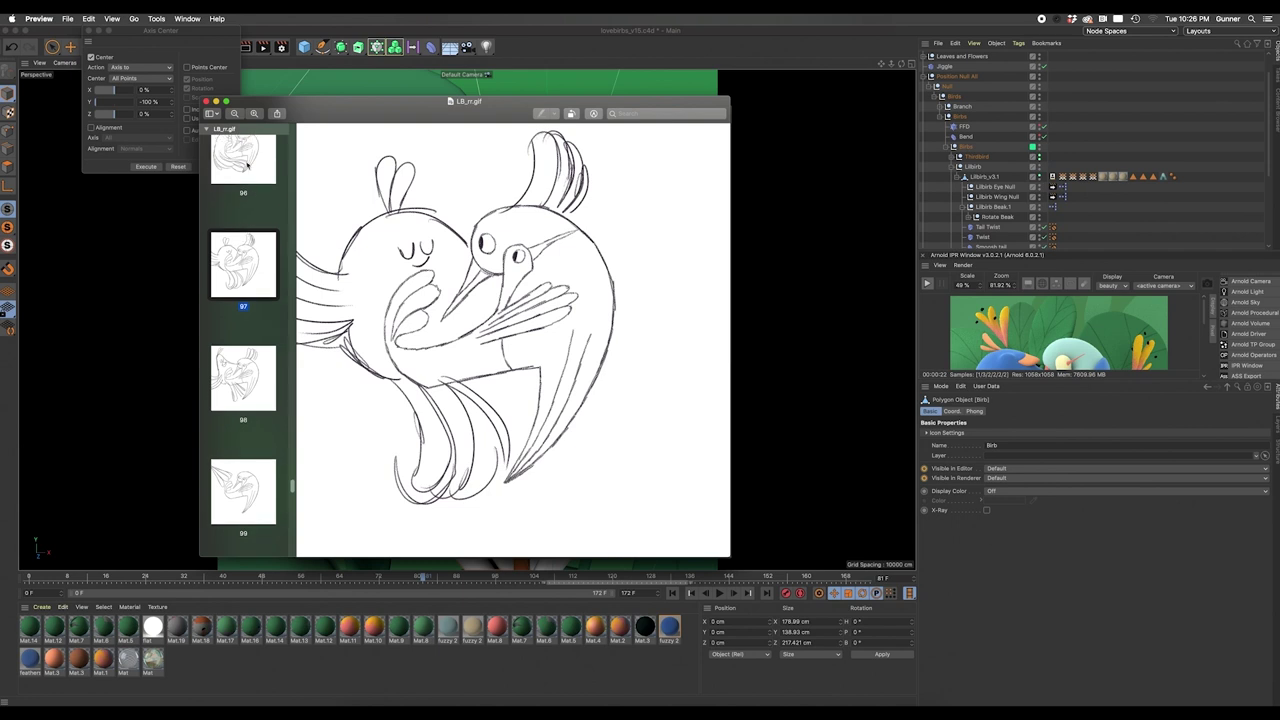
left_click(247, 165)
scroll(242, 300, "up", 3)
left_click(239, 348)
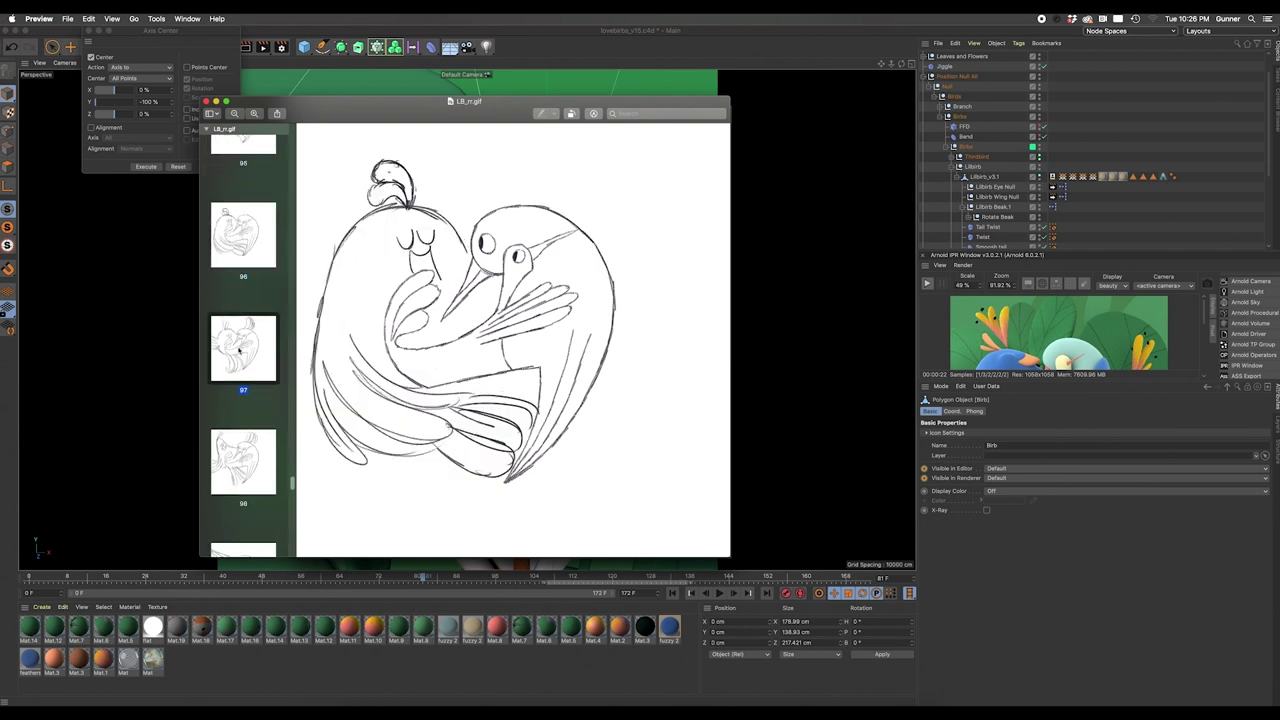
Step between frames 96 and 100 with the arrow keys, settling on frame 99
scroll(241, 353, "down", 1)
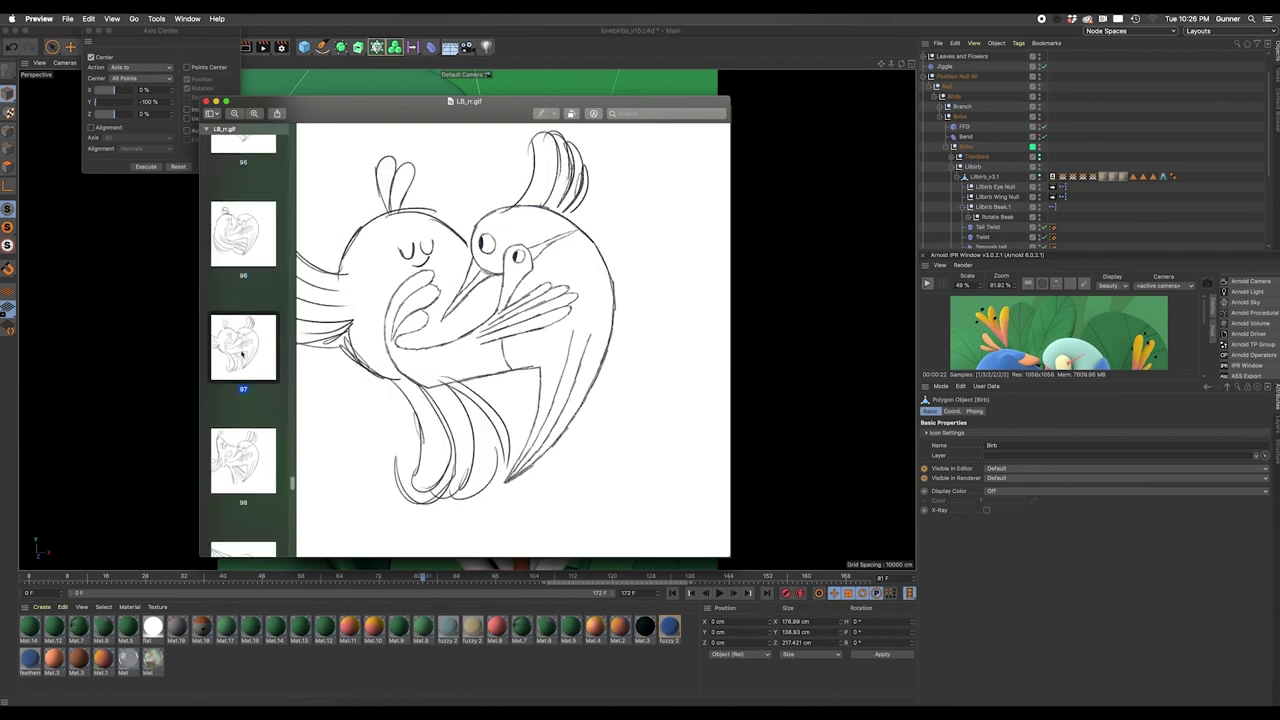
key("Down")
key("Up")
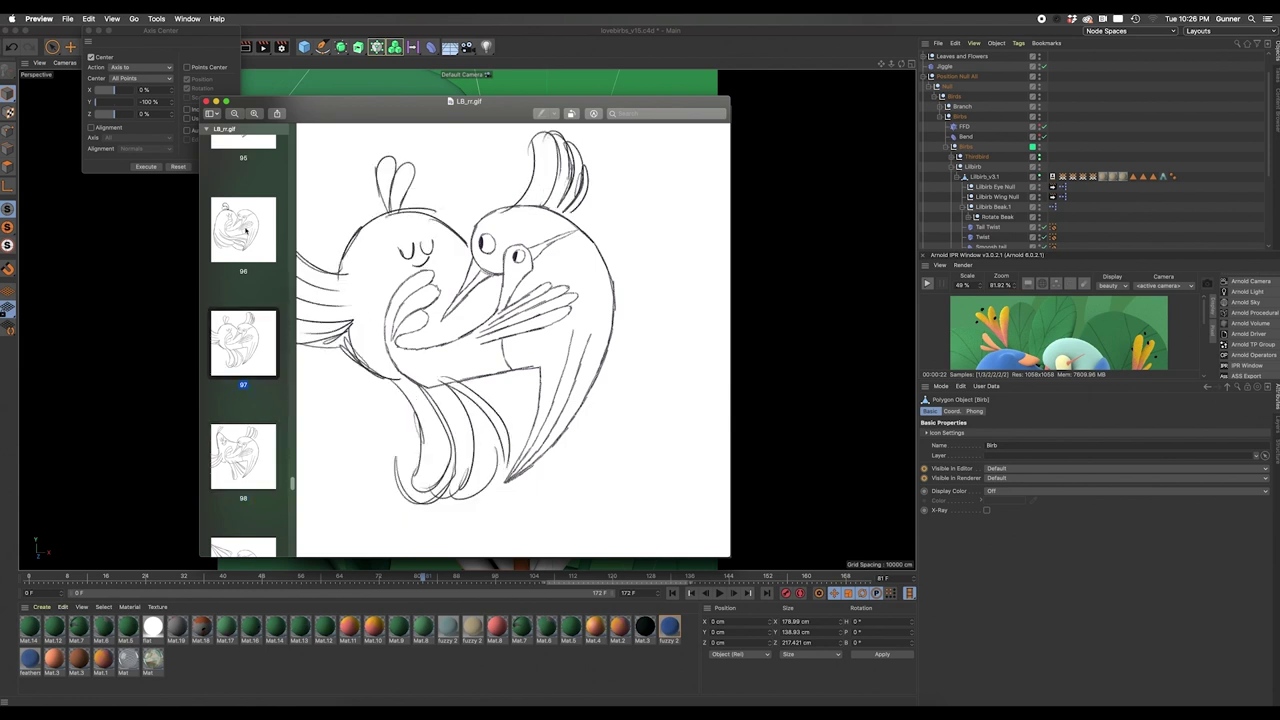
left_click(246, 230)
key("Down")
key("Down")
key("Down")
key("Down")
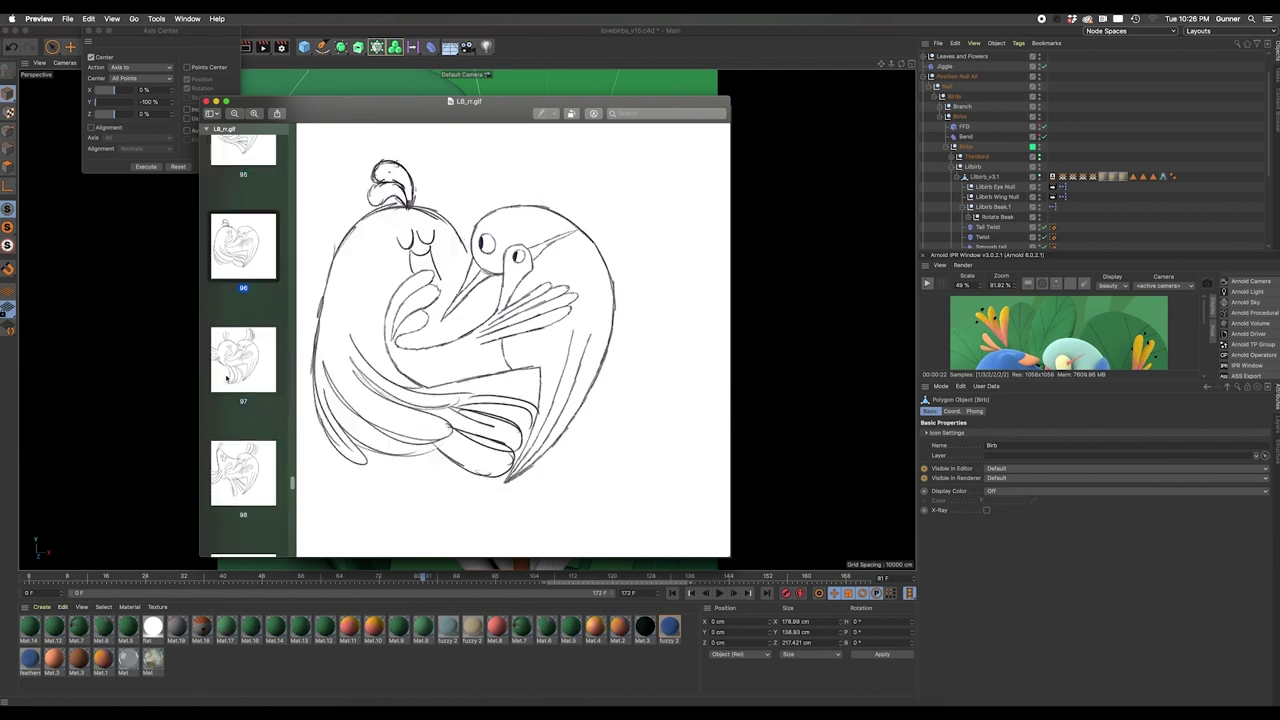
scroll(245, 442, "up", 1)
key("Up")
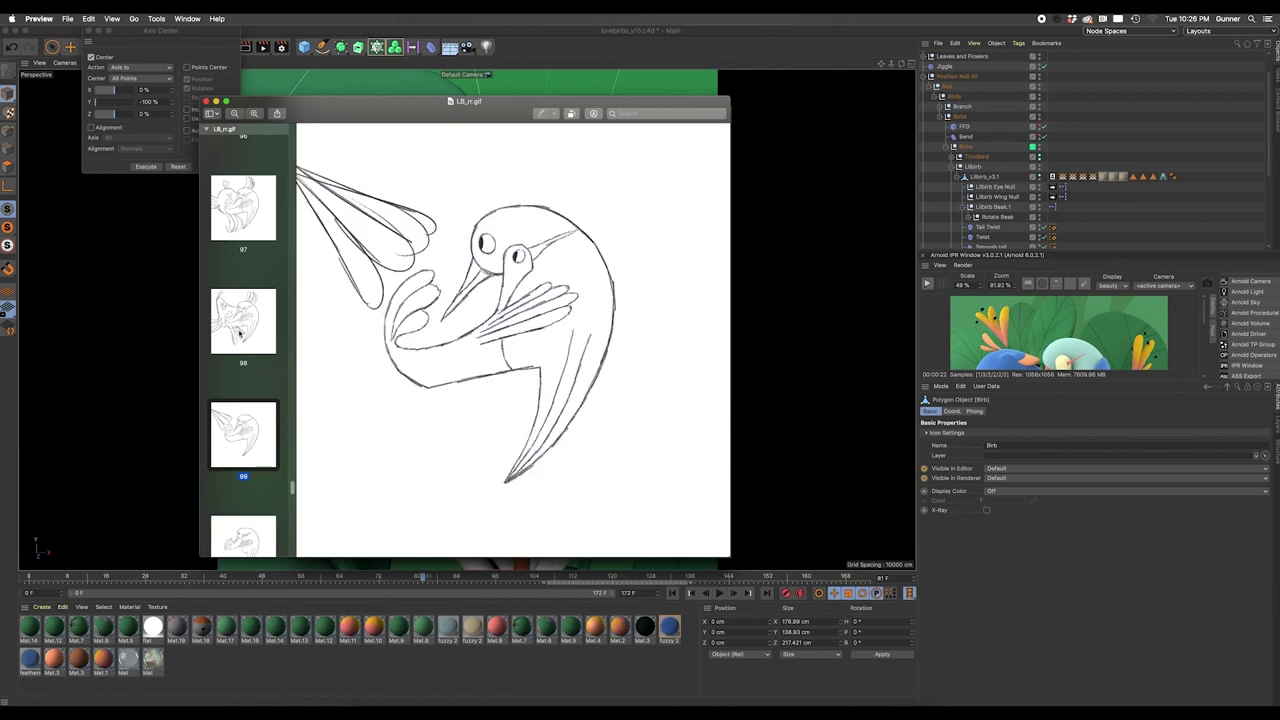
left_click(240, 333)
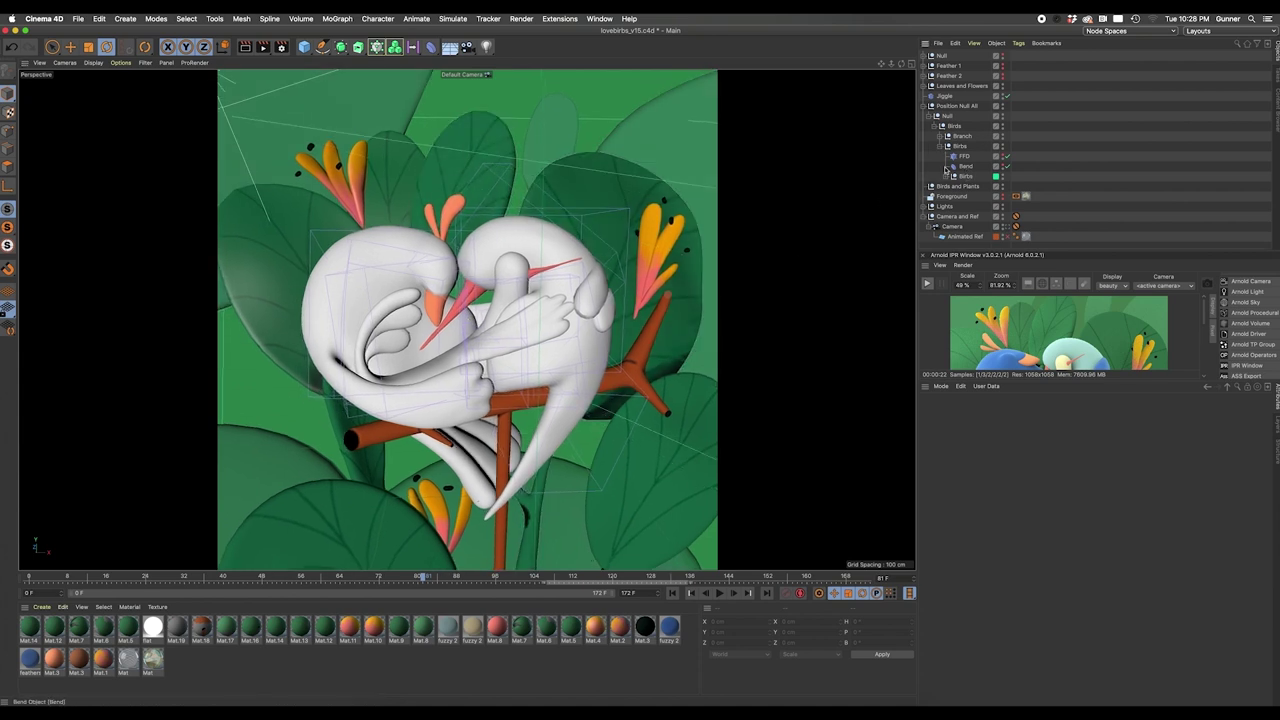
Enlarge the Object Manager, expand groups 01 and 02, and select the retopologised bird mesh
scroll(1010, 172, "down", 1)
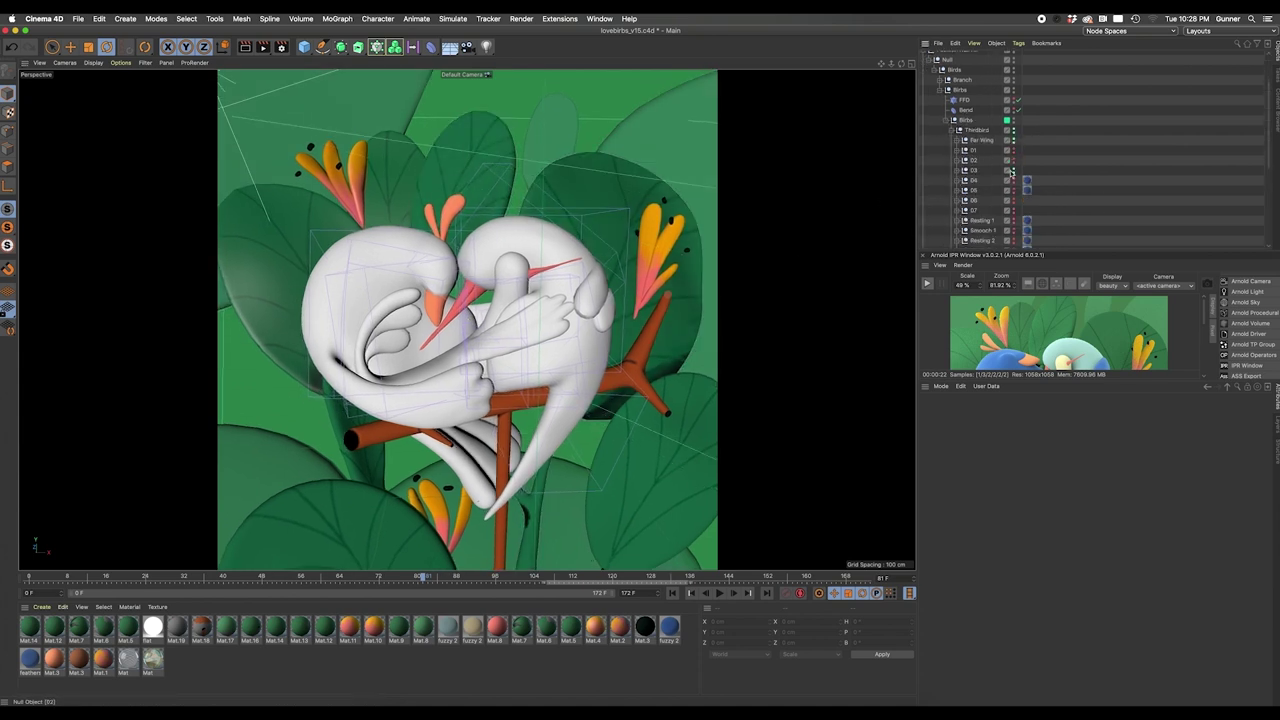
left_click_drag(1022, 250, 1025, 462)
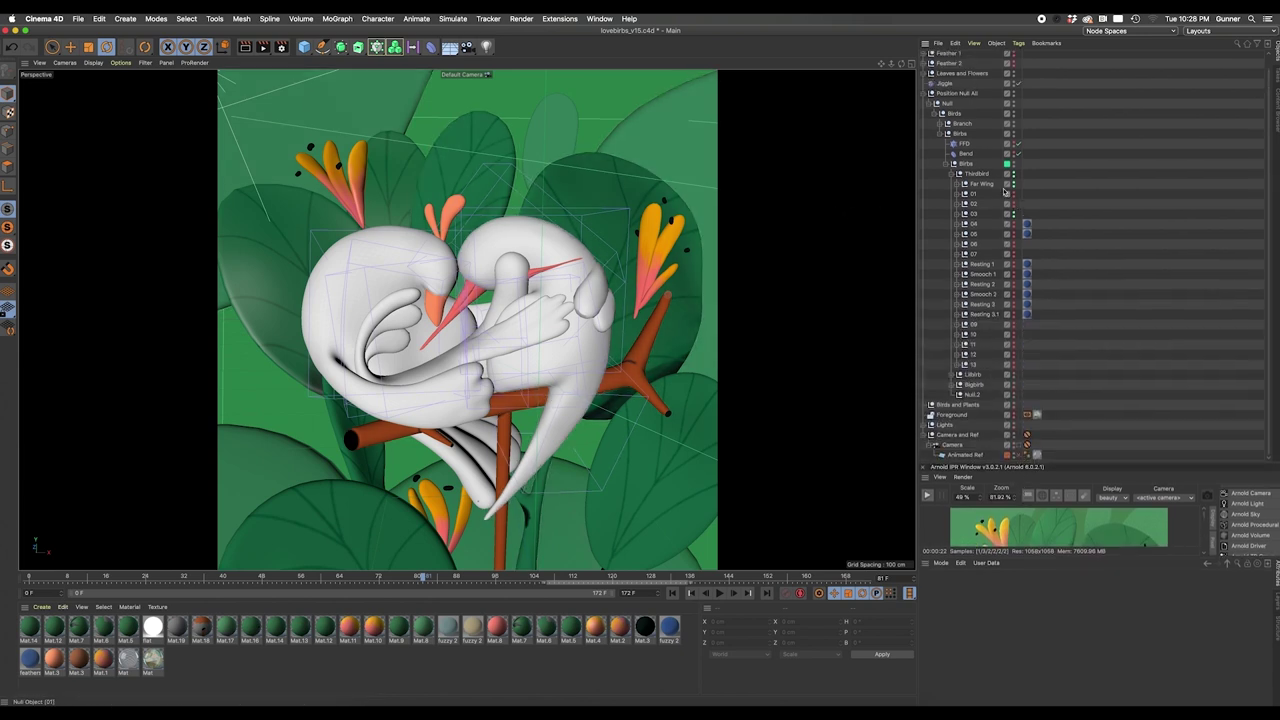
left_click(959, 205)
left_click(955, 194)
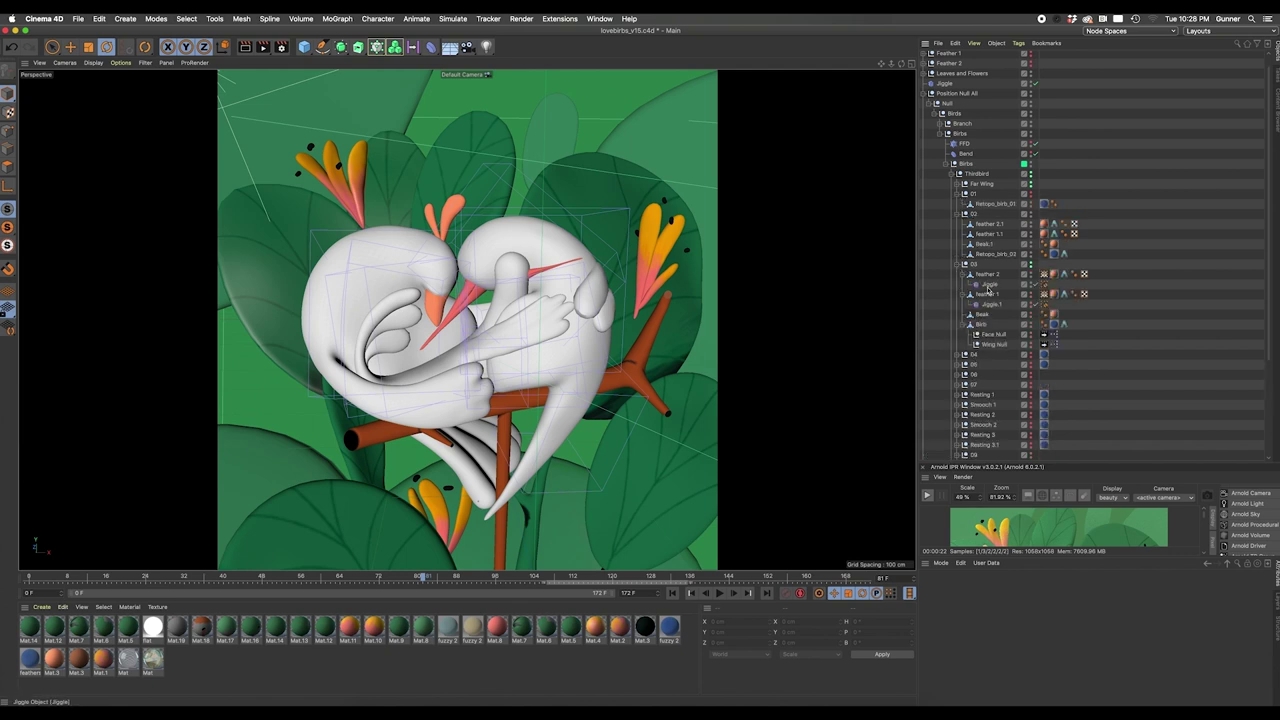
left_click(976, 327)
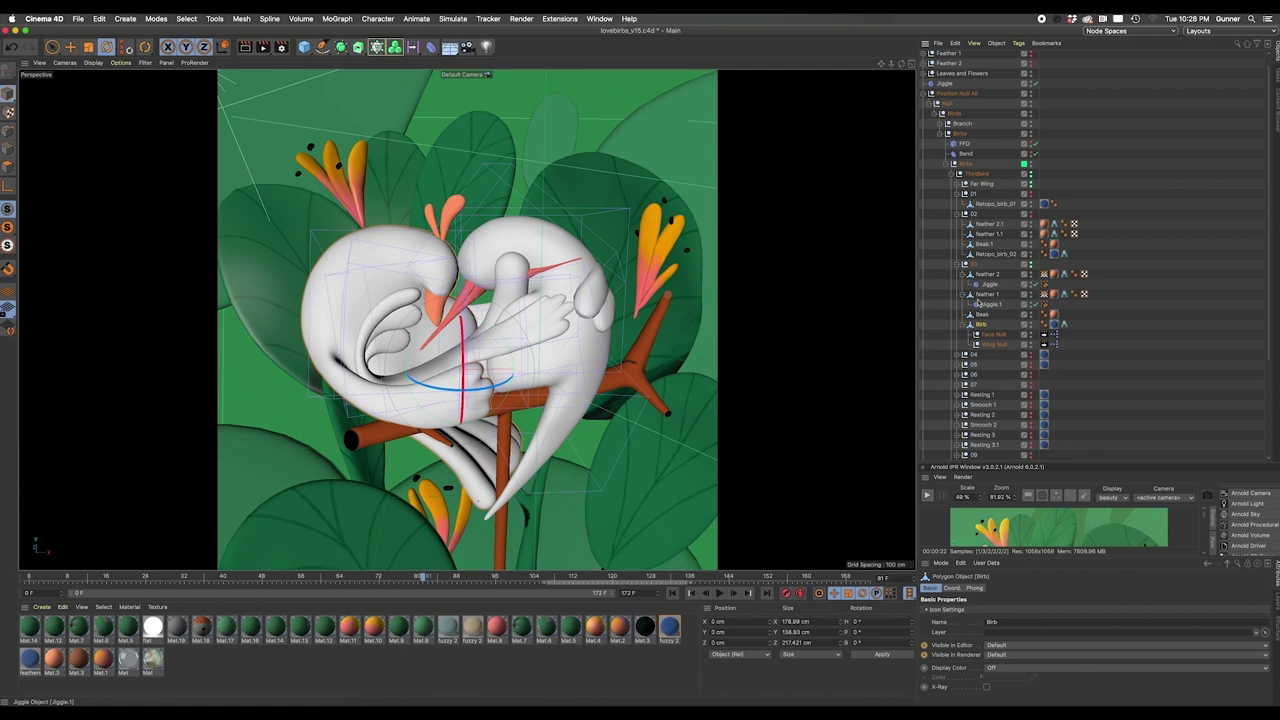
Collapse groups 01, 02 and 03, then expand 04 and view its basic properties
left_click(957, 194)
left_click(957, 204)
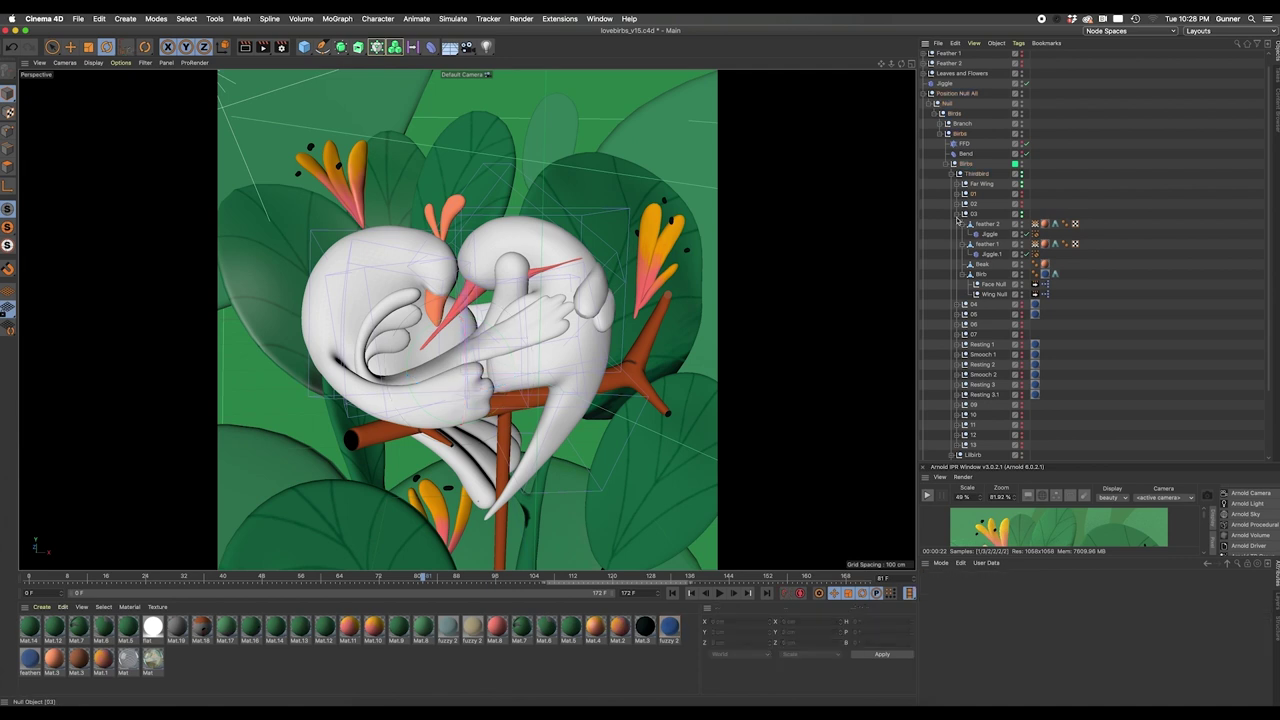
left_click(957, 214)
left_click(990, 224)
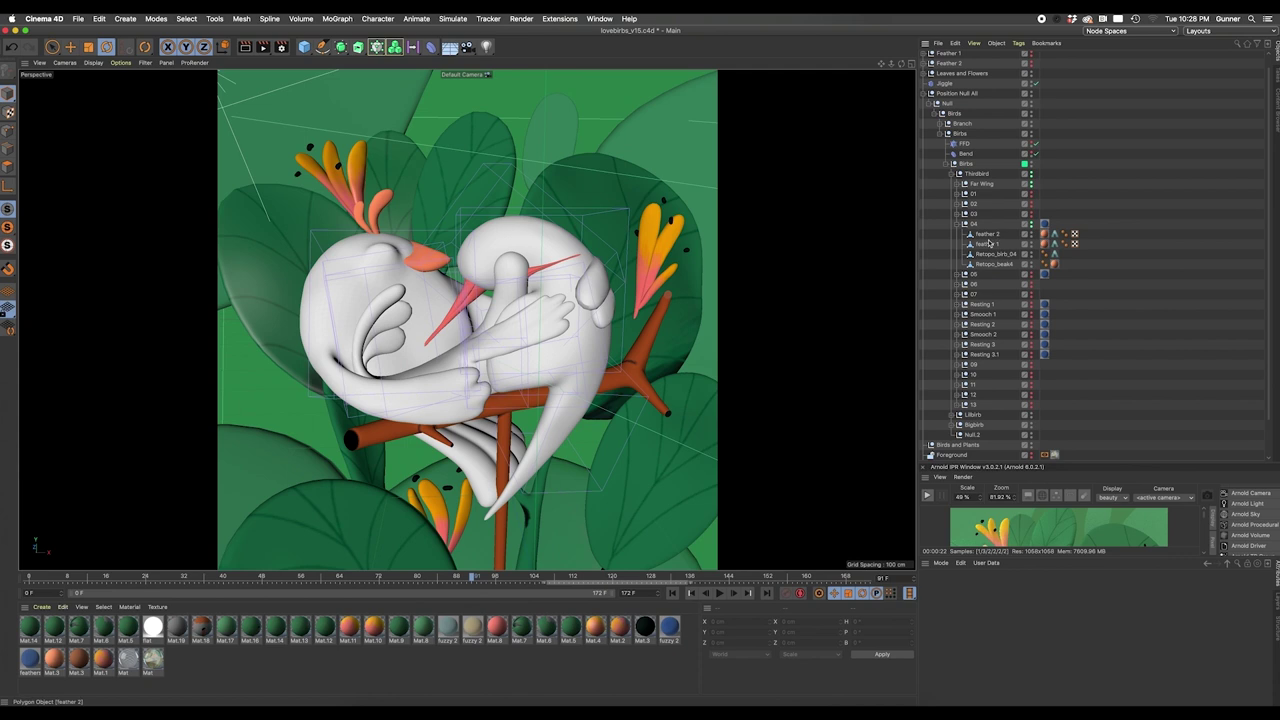
left_click(939, 589)
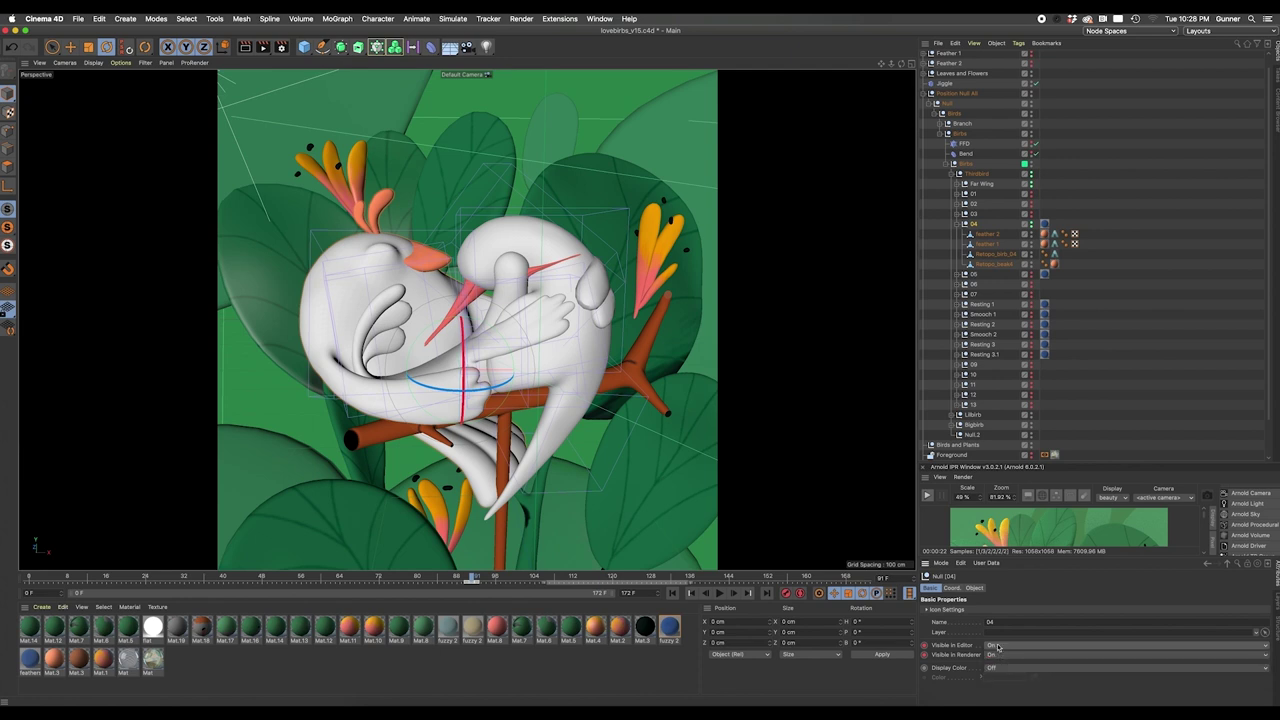
Scrub the animation to about frame 116 checking crest and head poses, collapse 04, return near start
left_click_drag(473, 580, 481, 580)
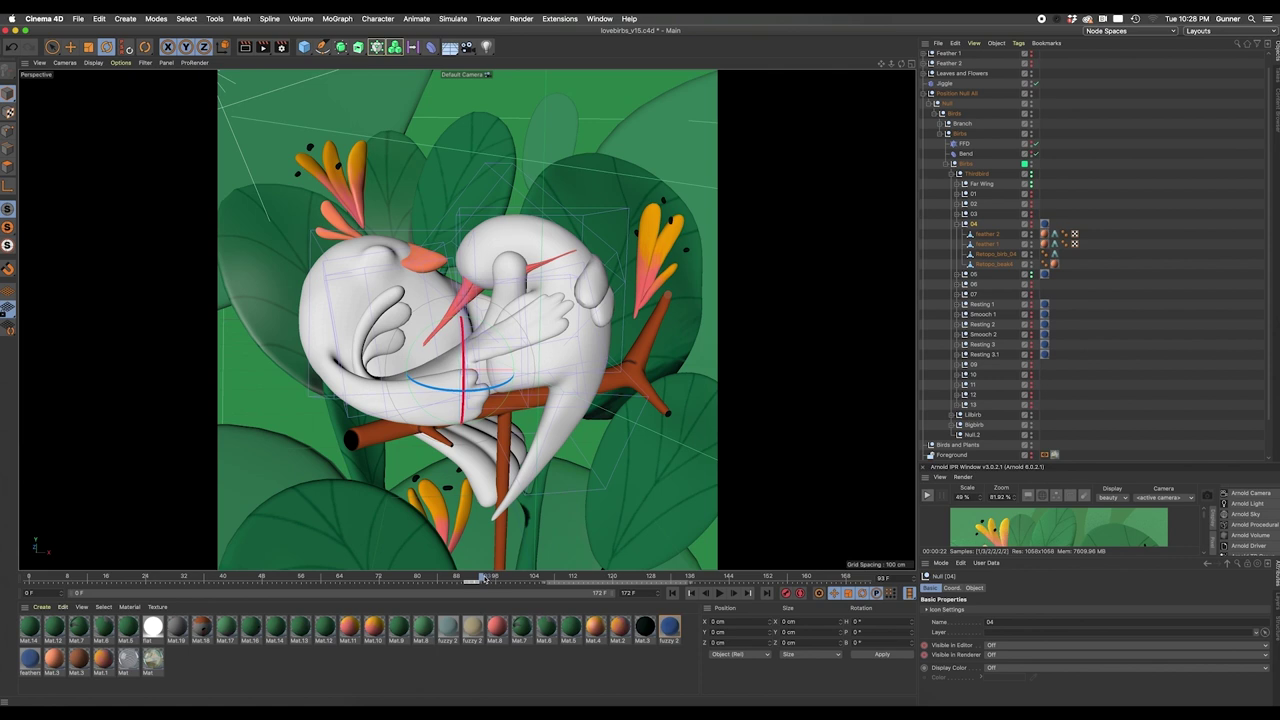
left_click_drag(483, 580, 492, 580)
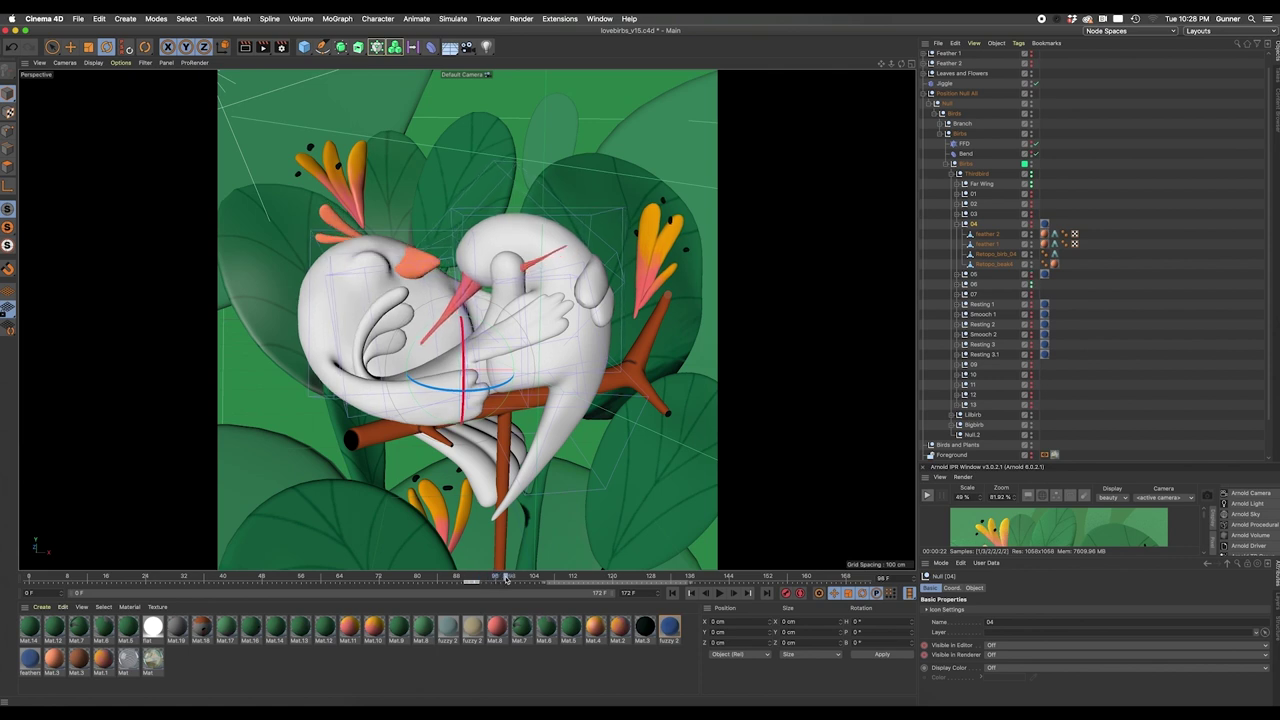
left_click_drag(505, 578, 588, 578)
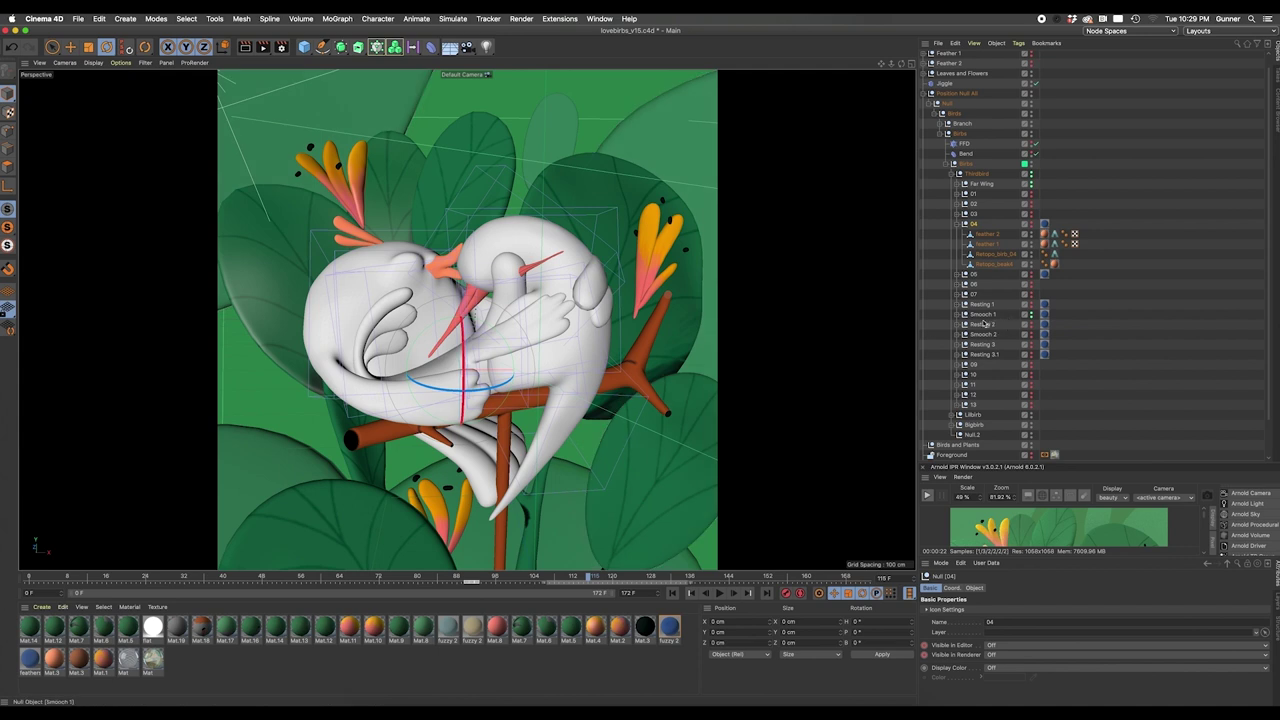
left_click_drag(587, 578, 493, 579)
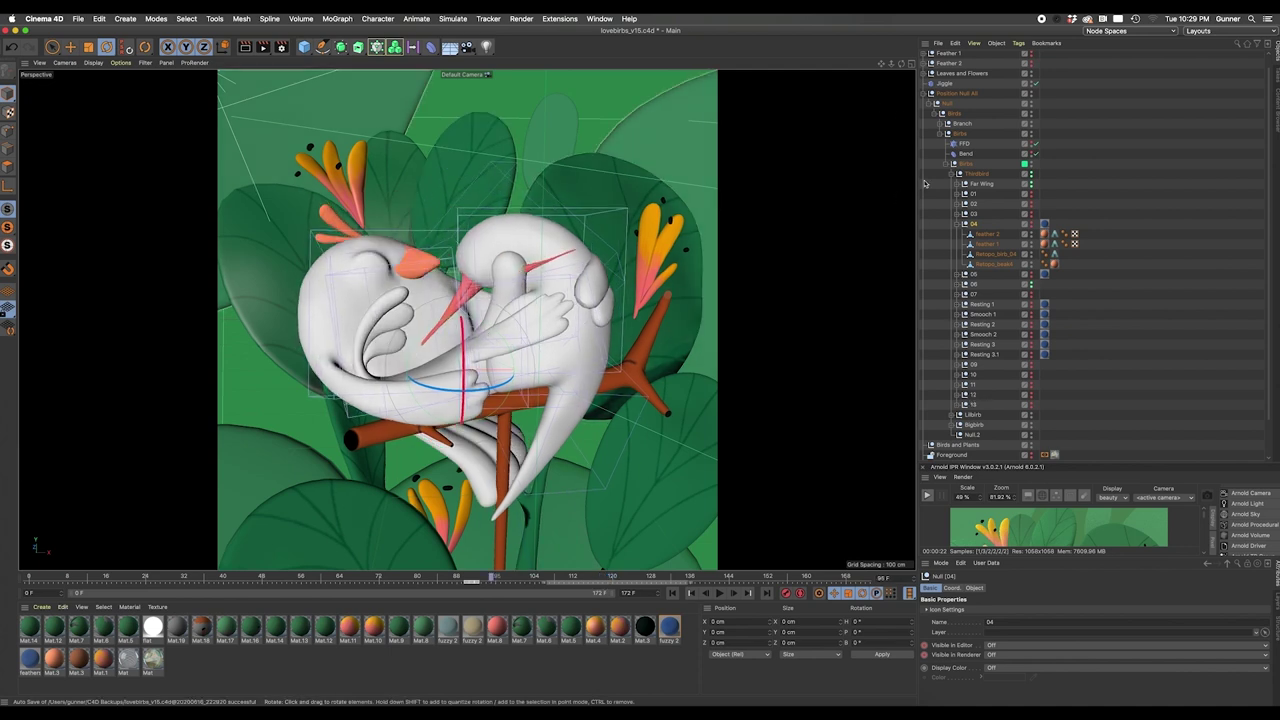
left_click(957, 224)
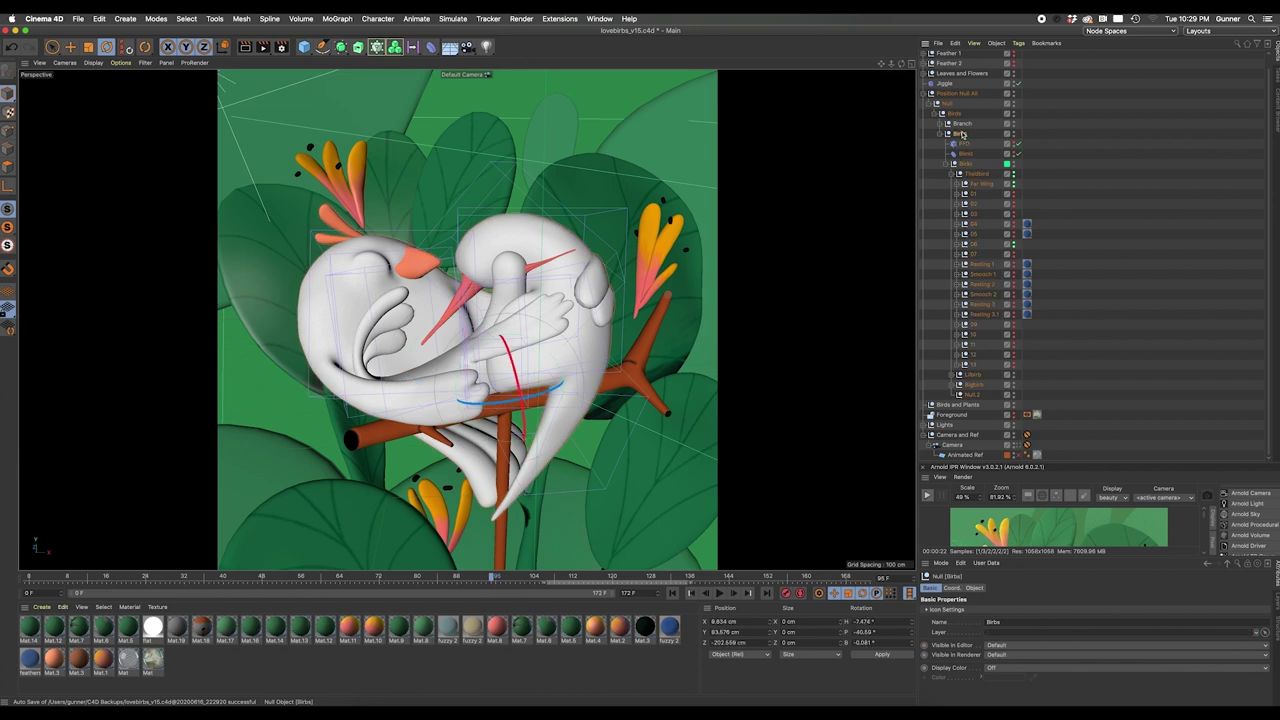
left_click_drag(147, 580, 210, 580)
Collapse the Birds group and scrub between frames 80 and 110 to watch the Bend deformation
left_click(953, 164)
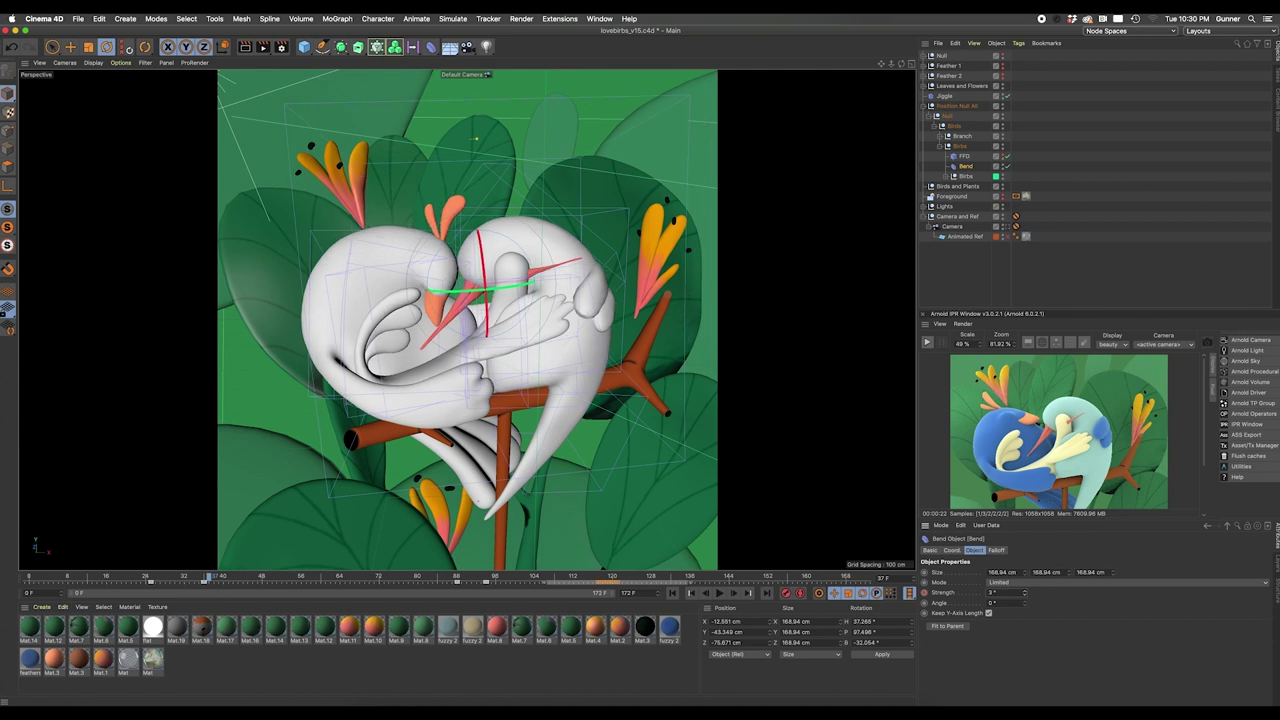
left_click_drag(210, 580, 552, 580)
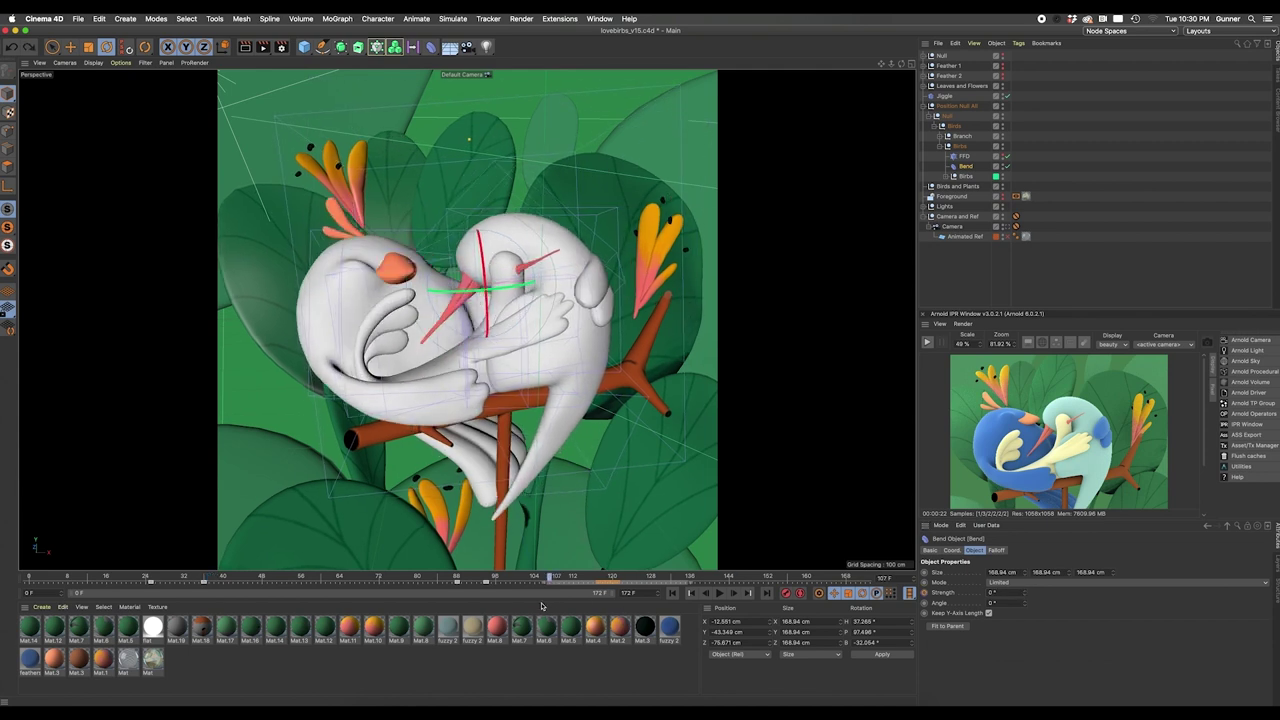
left_click_drag(483, 611, 536, 594)
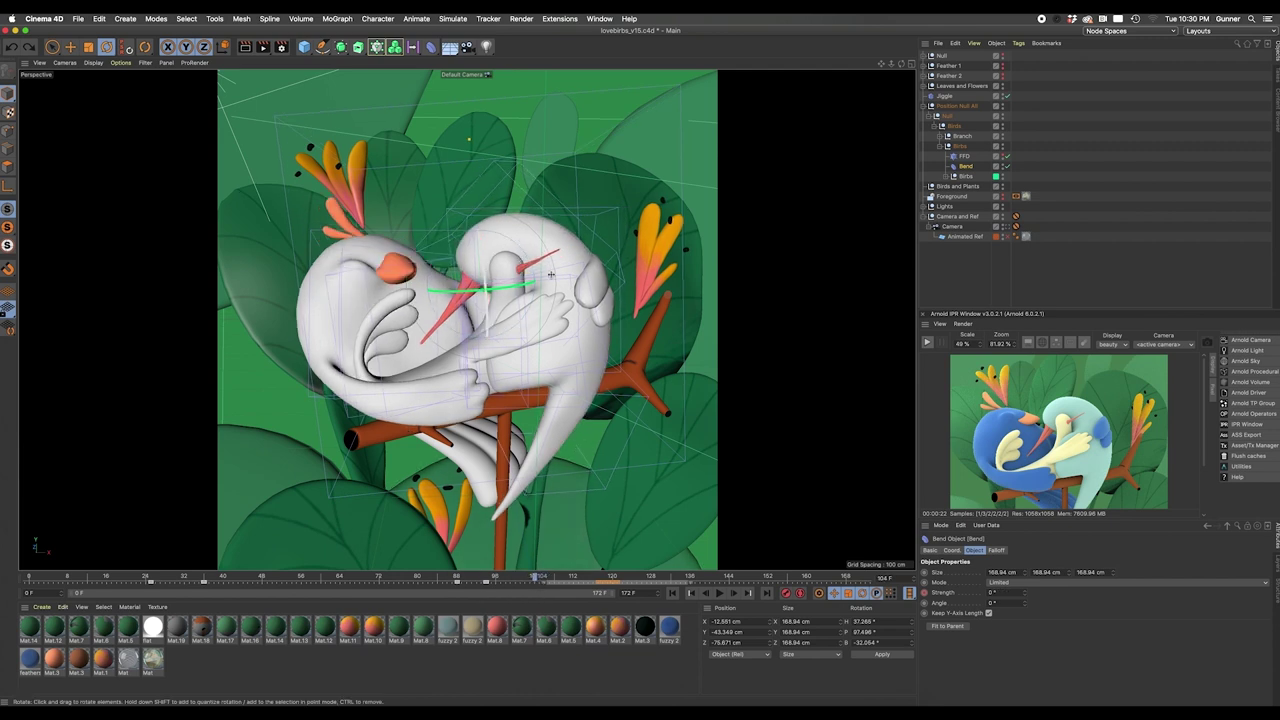
left_click_drag(535, 578, 744, 566)
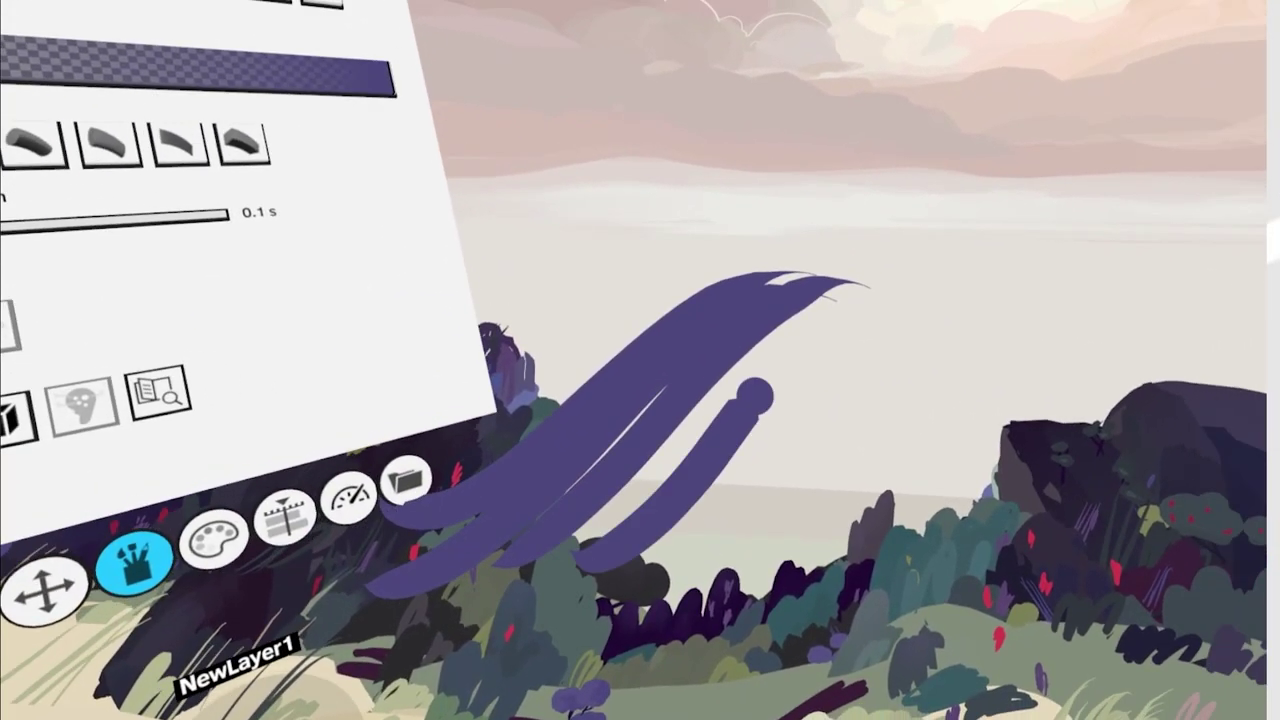
Extend the third purple stroke up to the right
left_click_drag(755, 395, 940, 300)
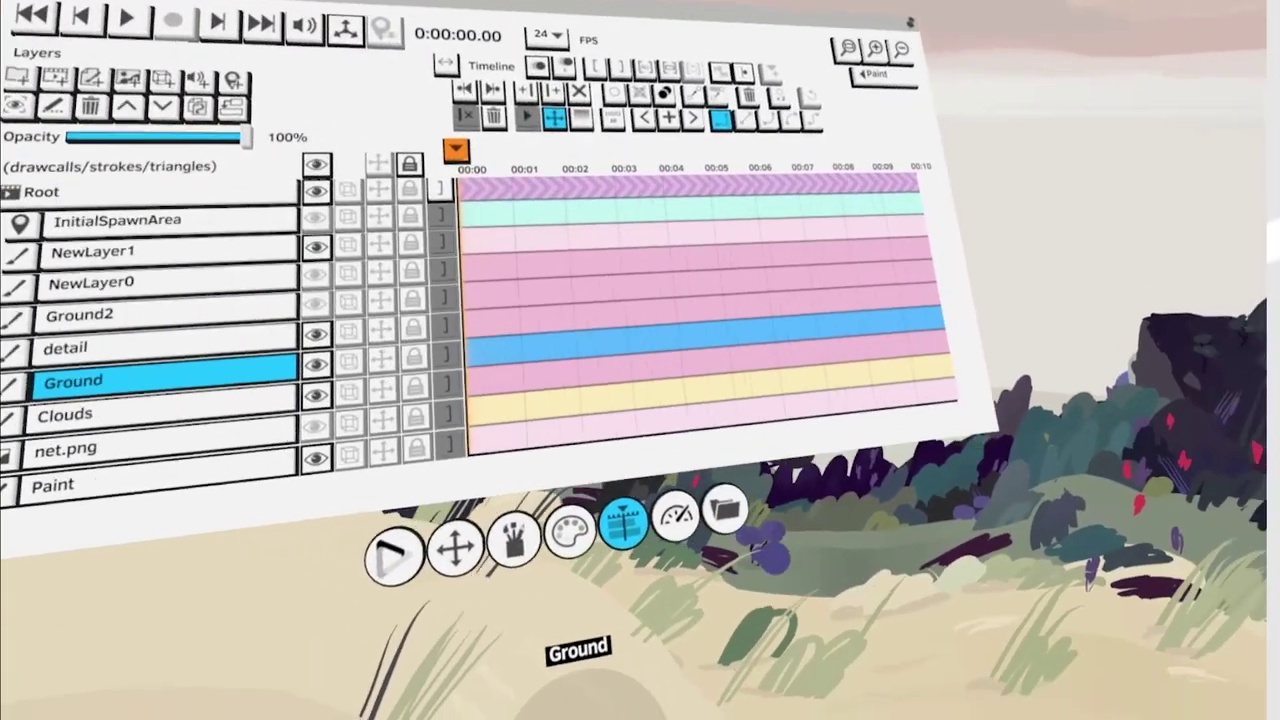
In the Document export settings, rename the file from Net4 to Beach and set Color Space to Gamma
left_click(717, 563)
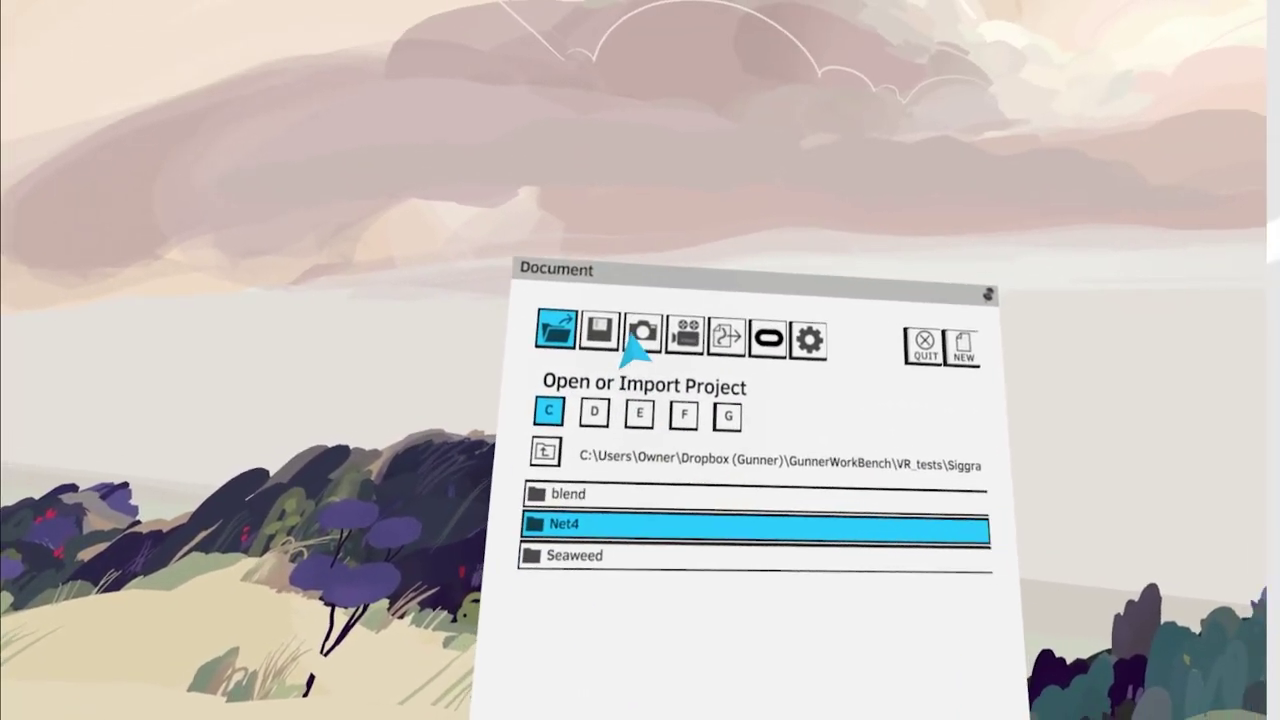
left_click(673, 76)
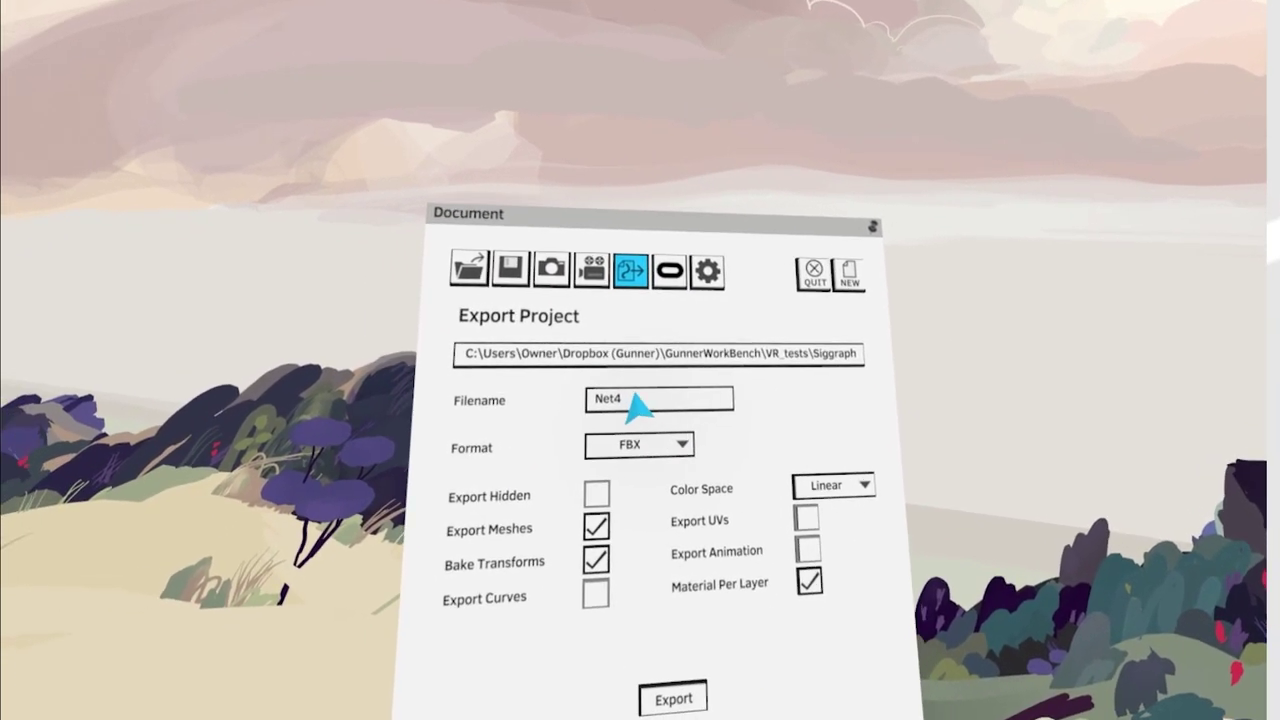
left_click(636, 405)
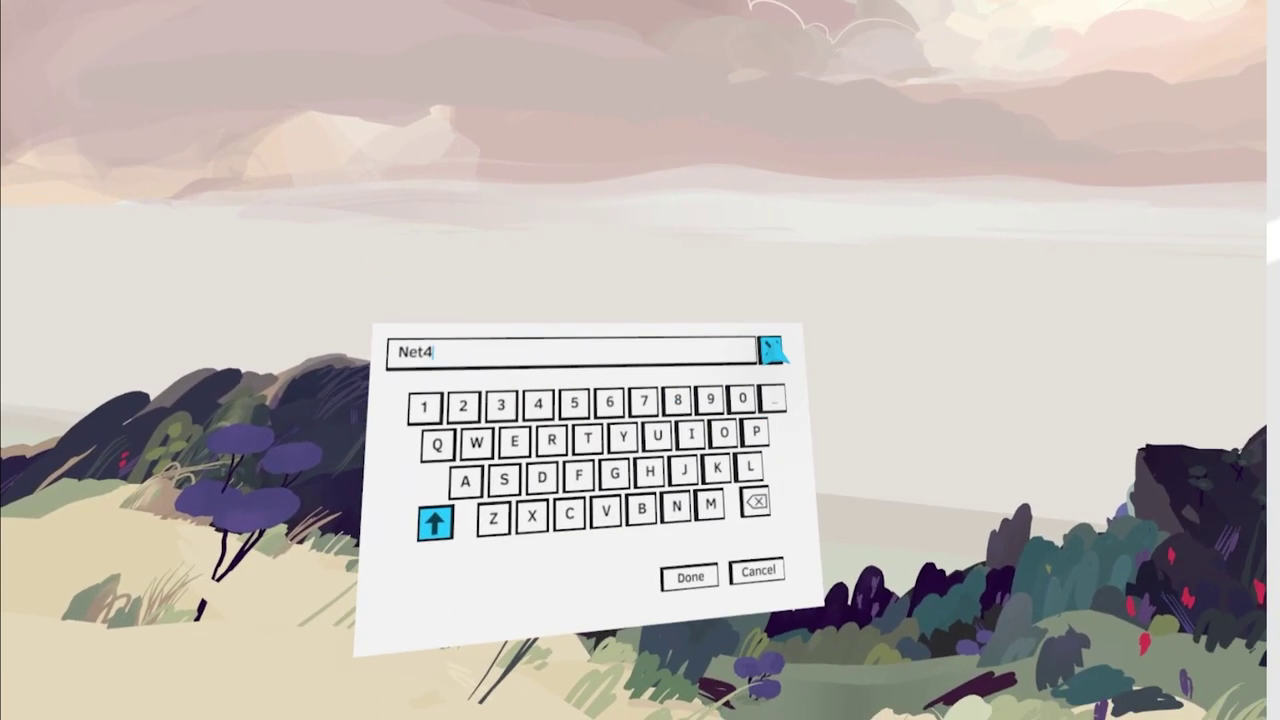
left_click(766, 349)
left_click(689, 483)
left_click(594, 419)
left_click(545, 456)
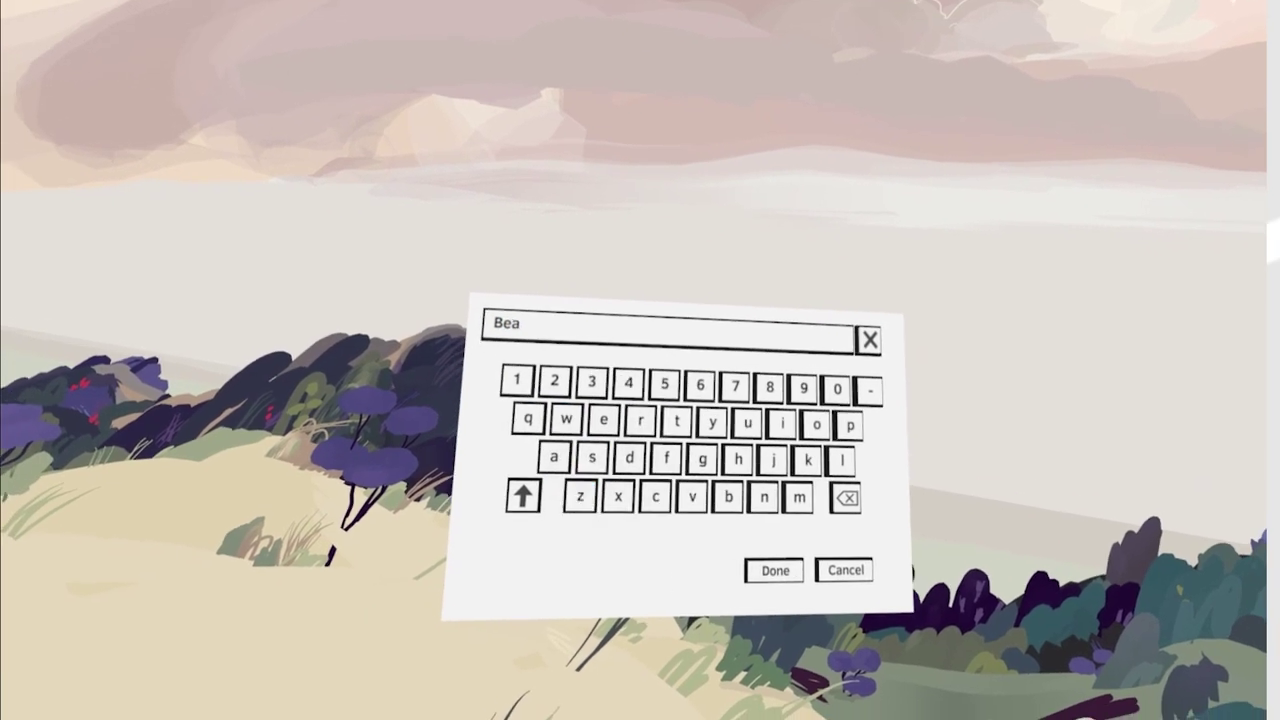
left_click(647, 494)
left_click(679, 462)
left_click(717, 572)
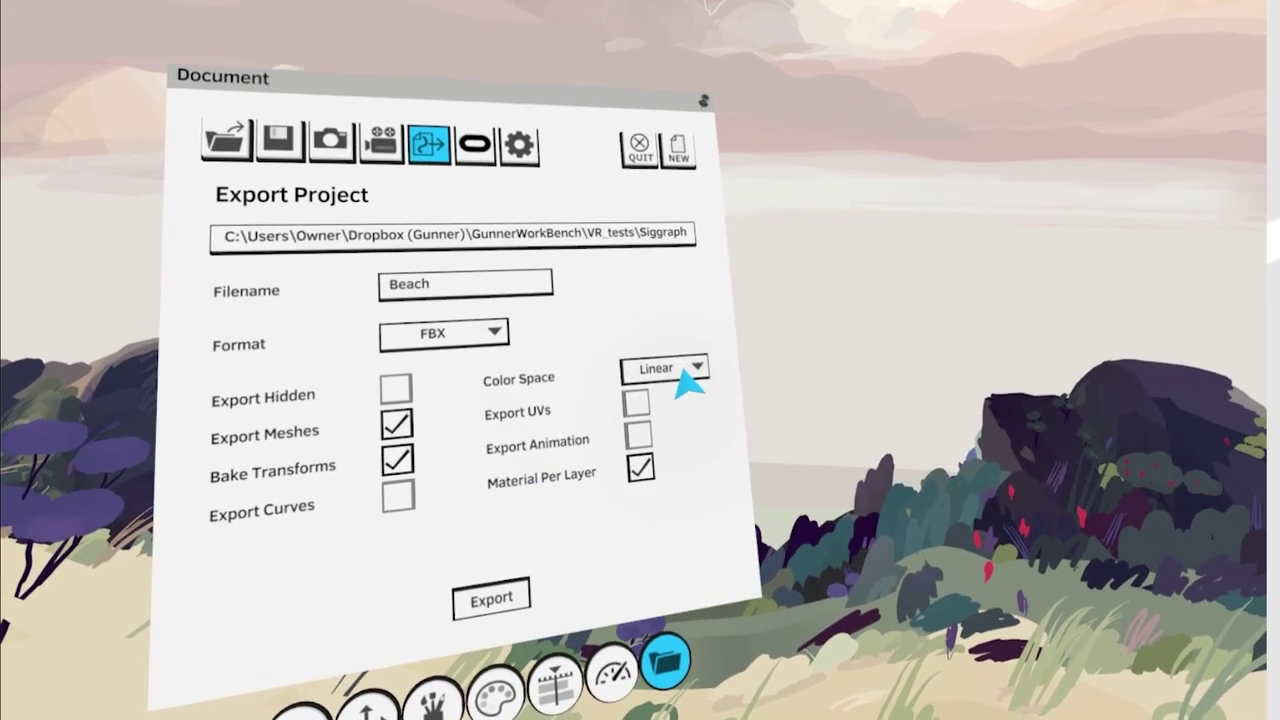
left_click(758, 355)
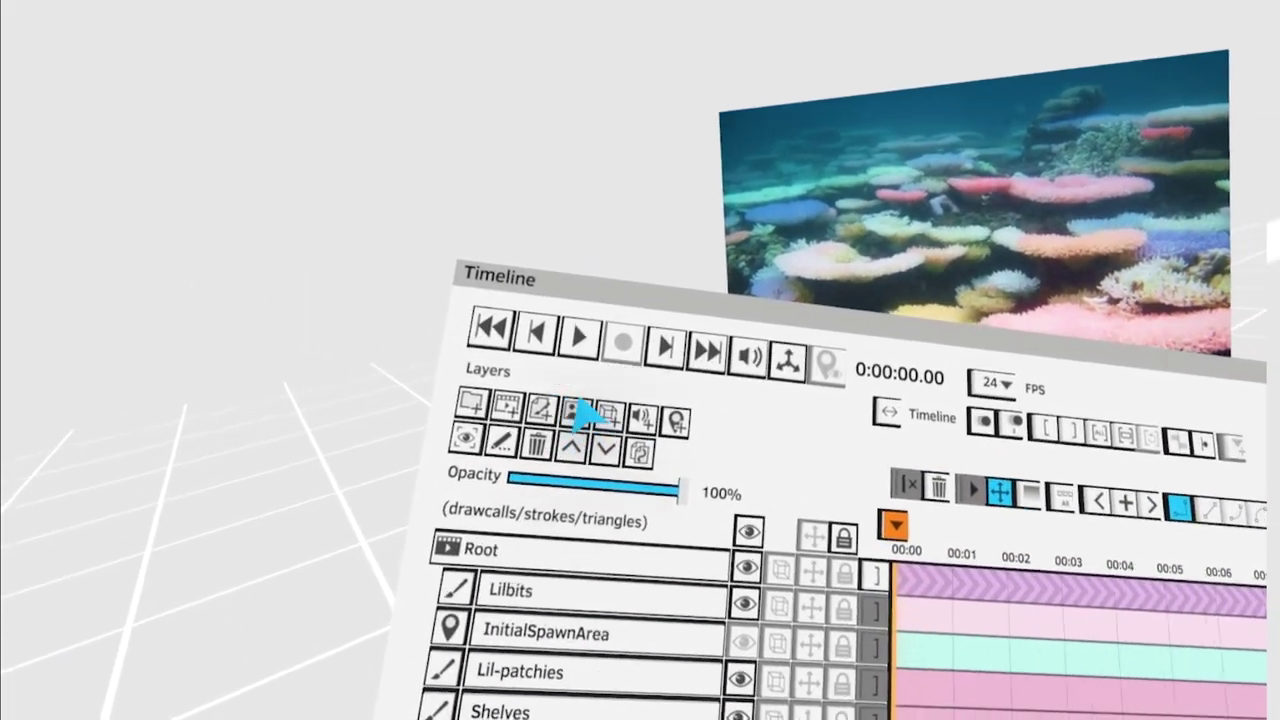
Add the coral reef photo as an image layer and paint a blue blob beside the blue shape
left_click(620, 422)
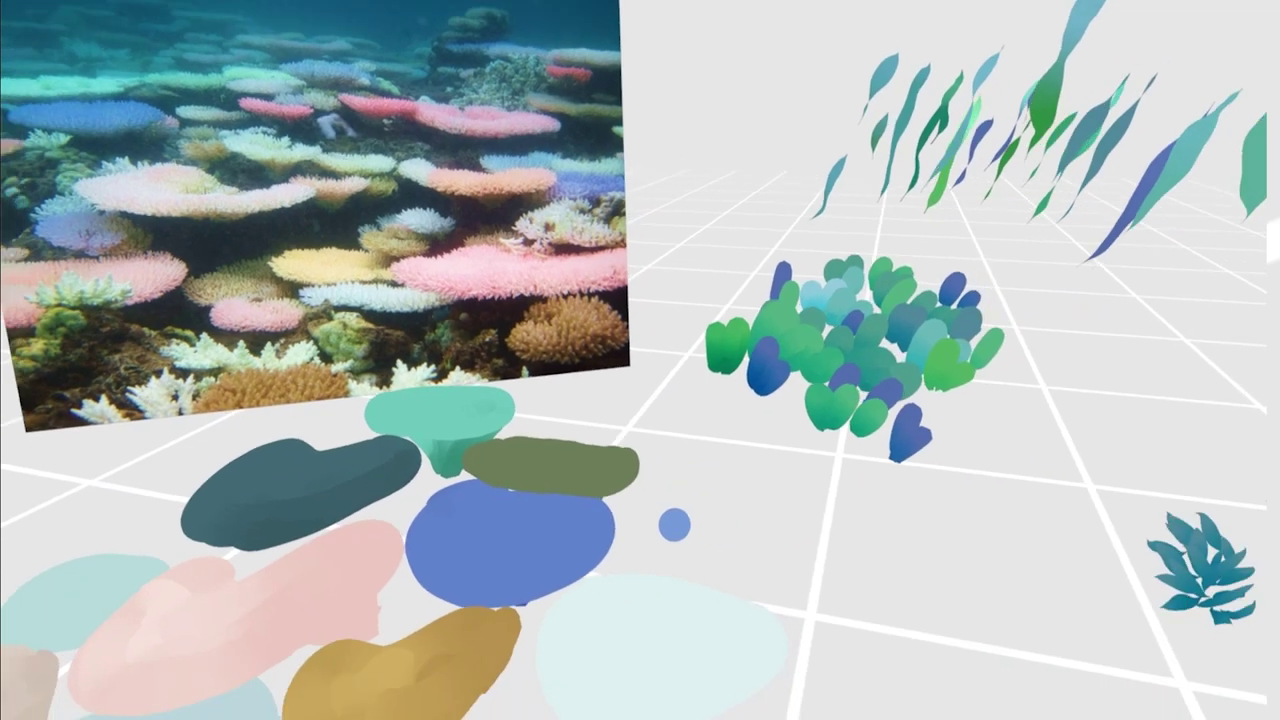
mouse_move(674, 524)
left_mouse_down()
mouse_move(780, 512)
mouse_move(650, 585)
left_mouse_up()
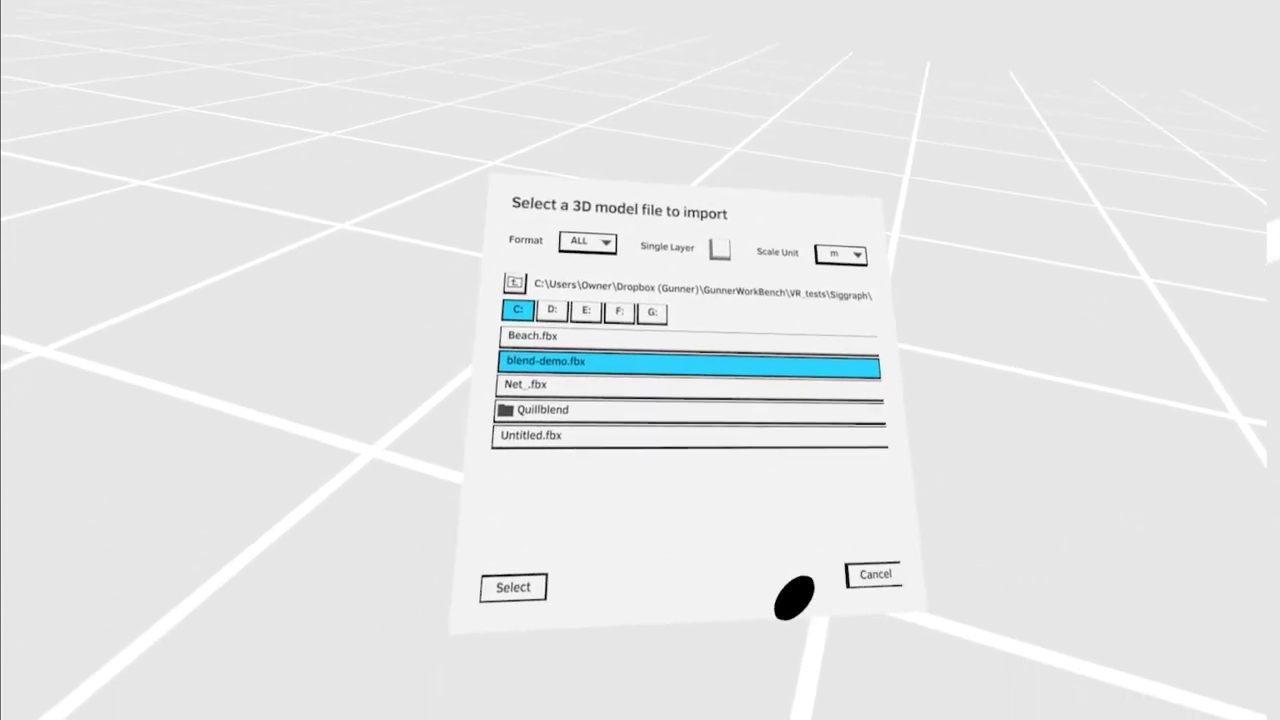
Import blend-demo.fbx from the model file list
left_click(563, 545)
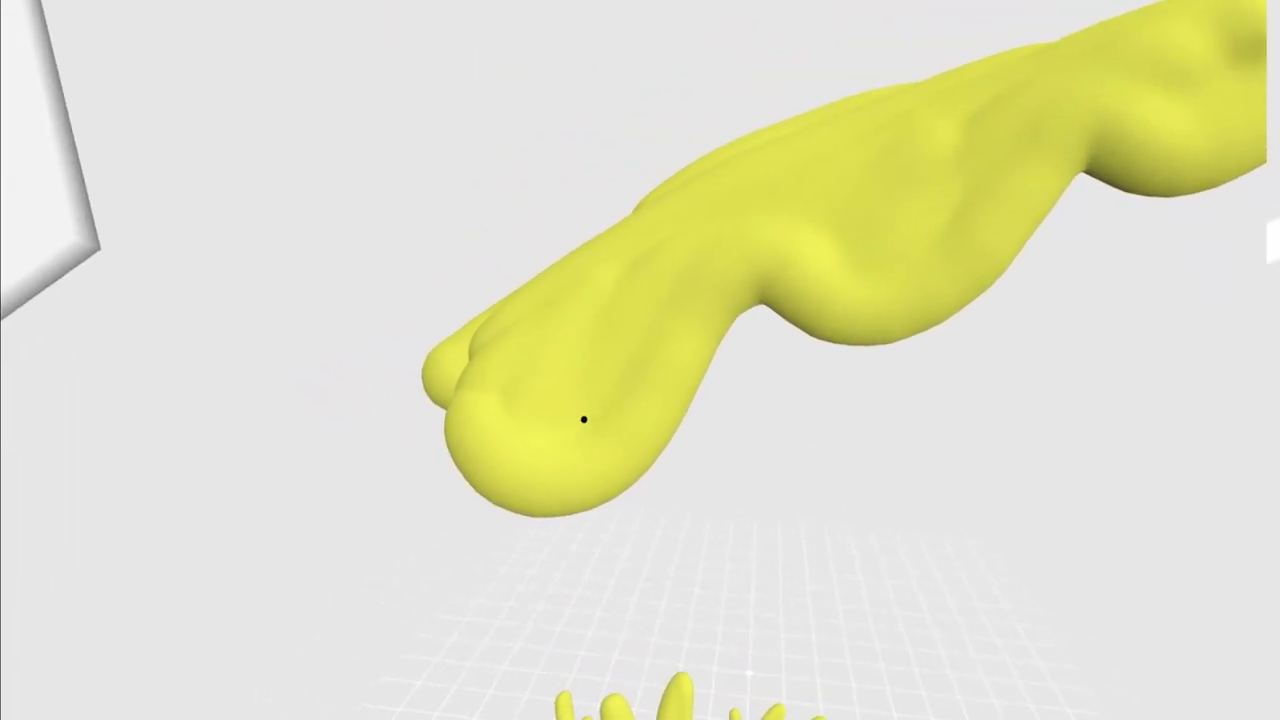
Draw black strokes beside, along and looping near the yellow mesh, plus a wavy one across the branches
mouse_move(500, 443)
left_mouse_down()
mouse_move(663, 371)
mouse_move(580, 394)
mouse_move(755, 395)
left_mouse_up()
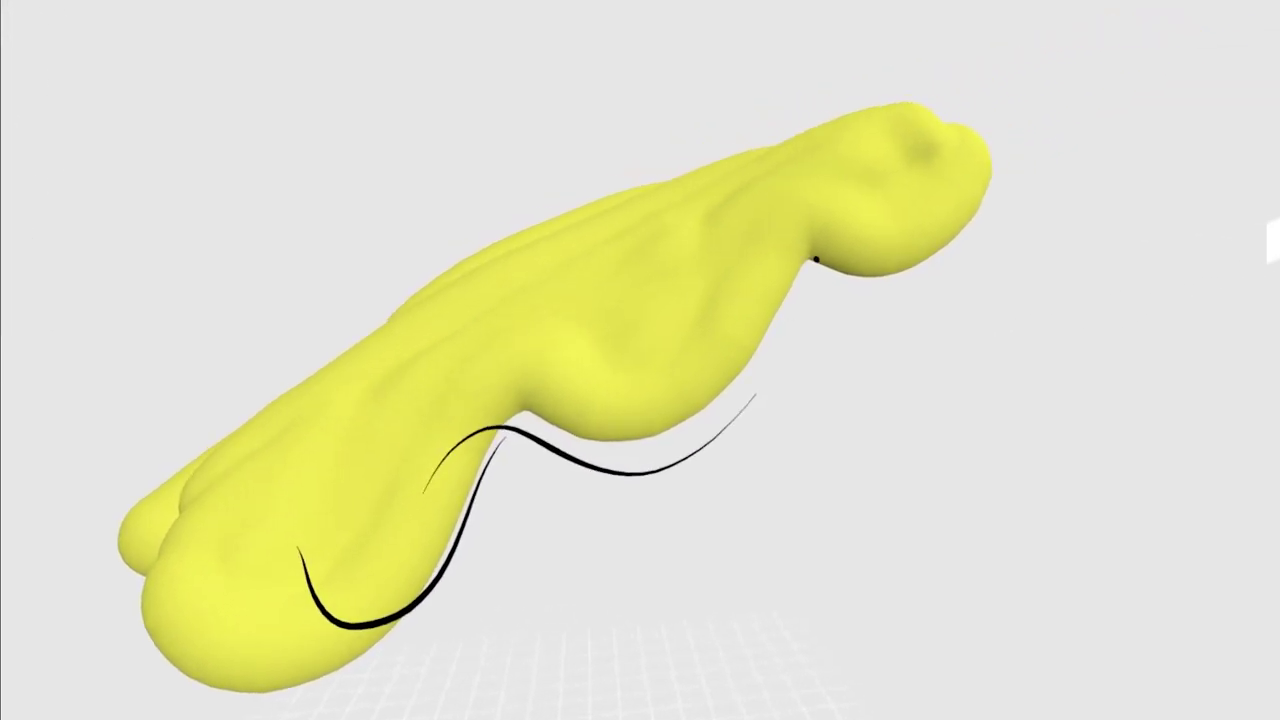
left_click_drag(815, 258, 646, 486)
mouse_move(586, 423)
left_mouse_down()
mouse_move(617, 497)
mouse_move(635, 473)
mouse_move(627, 502)
mouse_move(697, 481)
mouse_move(637, 493)
mouse_move(634, 469)
mouse_move(644, 483)
mouse_move(656, 473)
mouse_move(643, 375)
left_mouse_up()
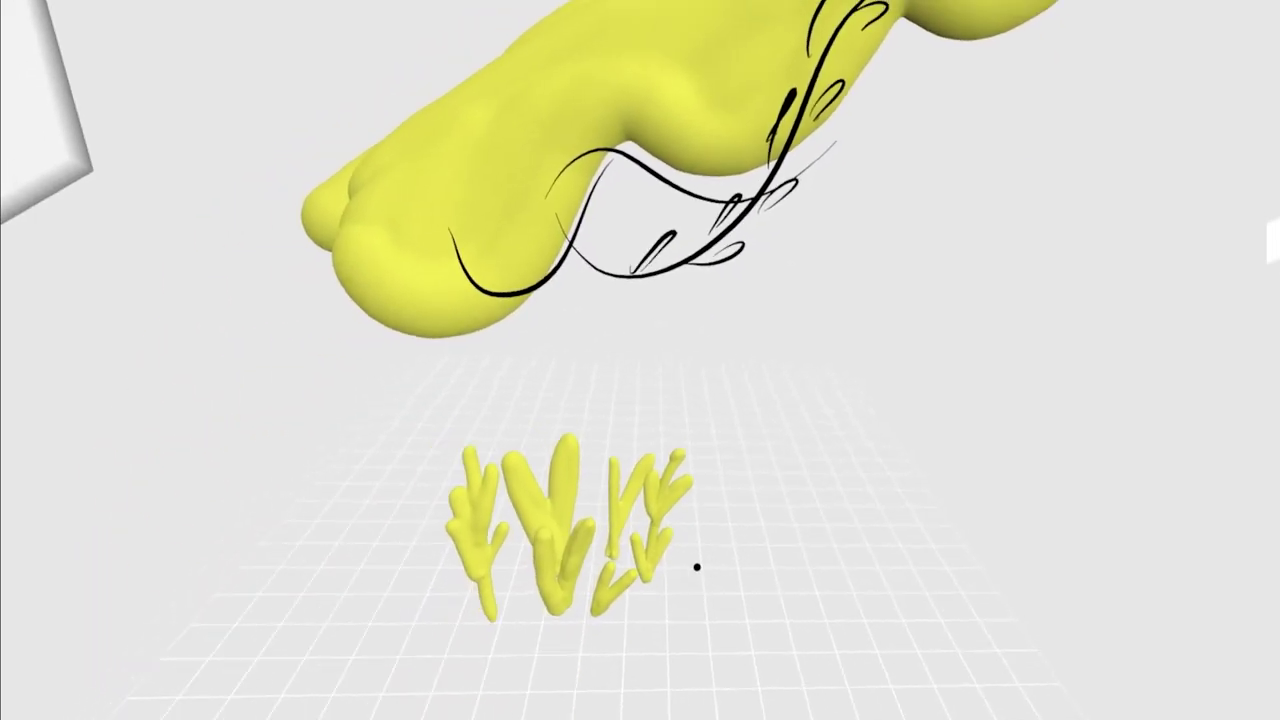
mouse_move(697, 567)
left_mouse_down()
mouse_move(371, 614)
mouse_move(355, 685)
left_mouse_up()
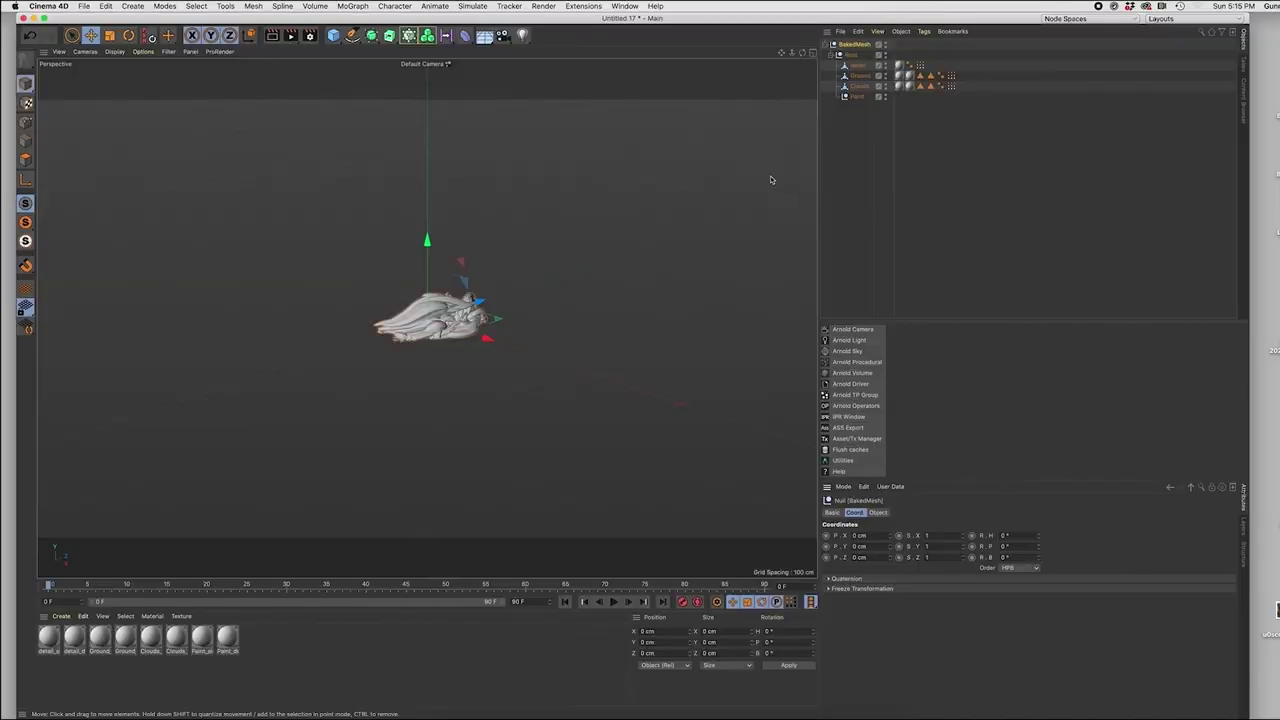
left_click_drag(411, 335, 611, 323, "alt")
left_click_drag(492, 347, 425, 318, "alt")
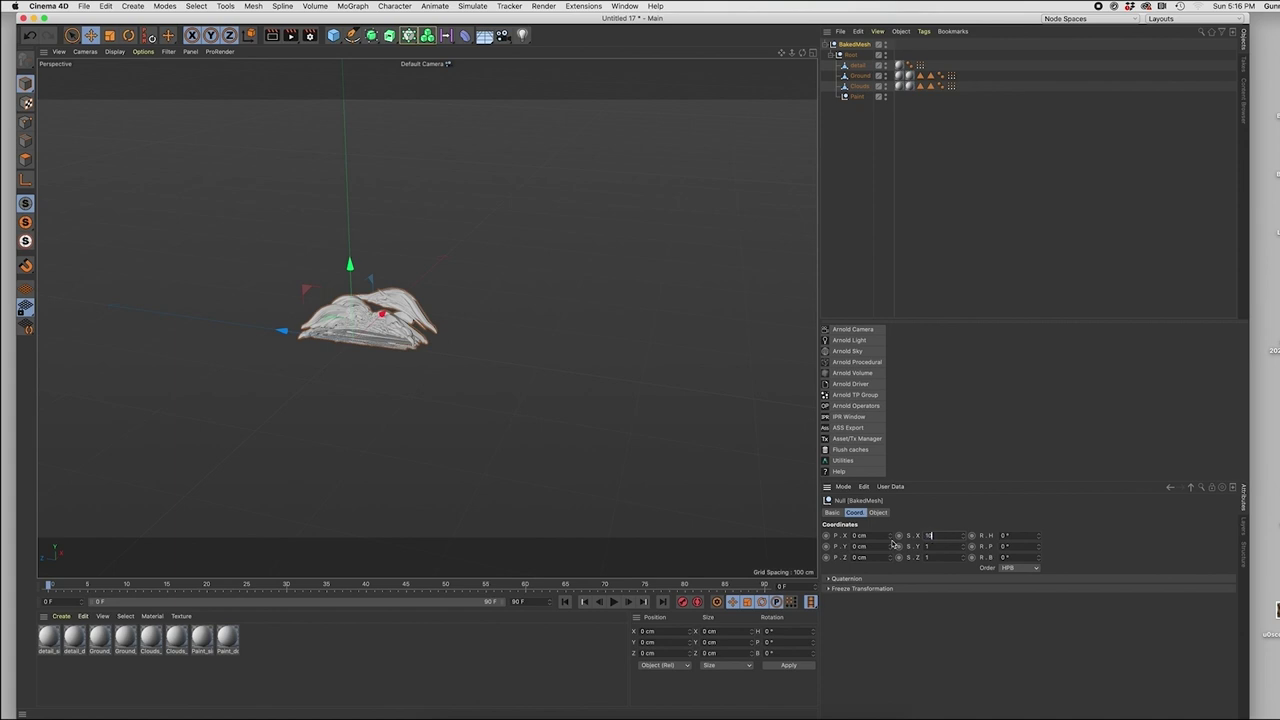
Enter 100 in the BakedMesh null's Scale X, Y and Z fields
type("00")
key("Tab")
type("00")
key("Tab")
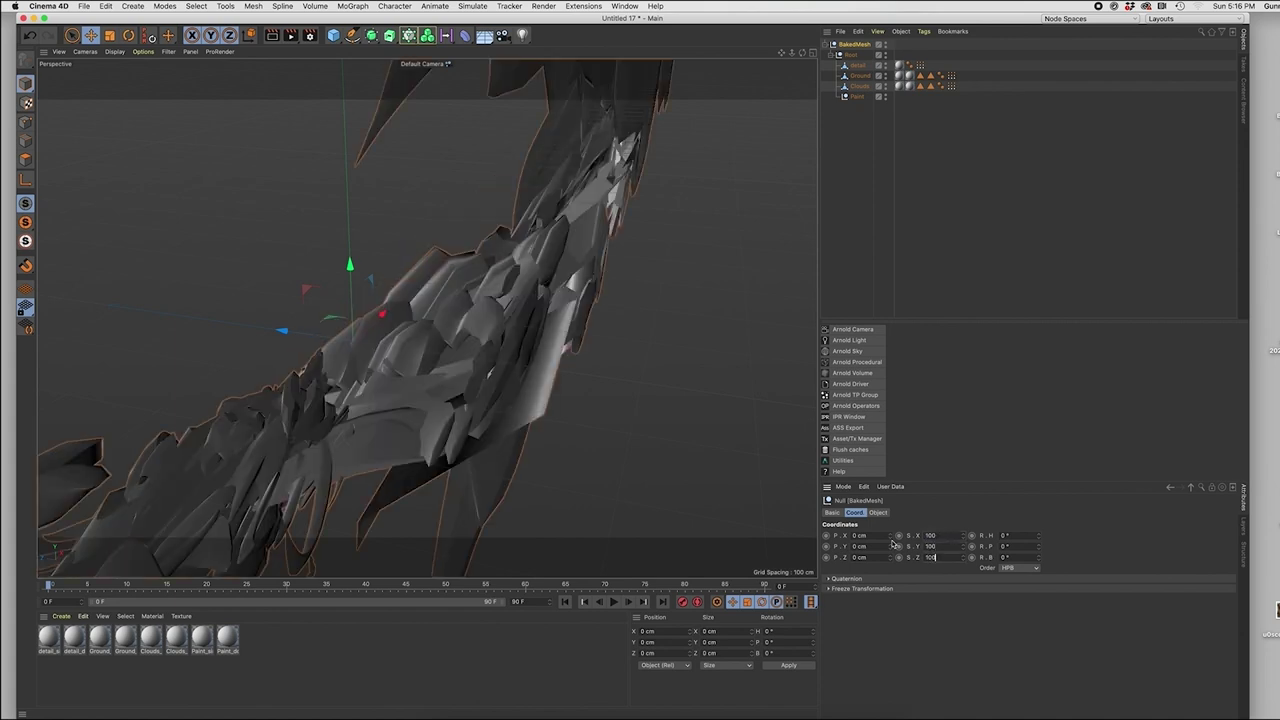
key("Return")
Orbit and dolly the Perspective view in toward the landscape's mountains and hills
scroll(399, 249, "up", 2)
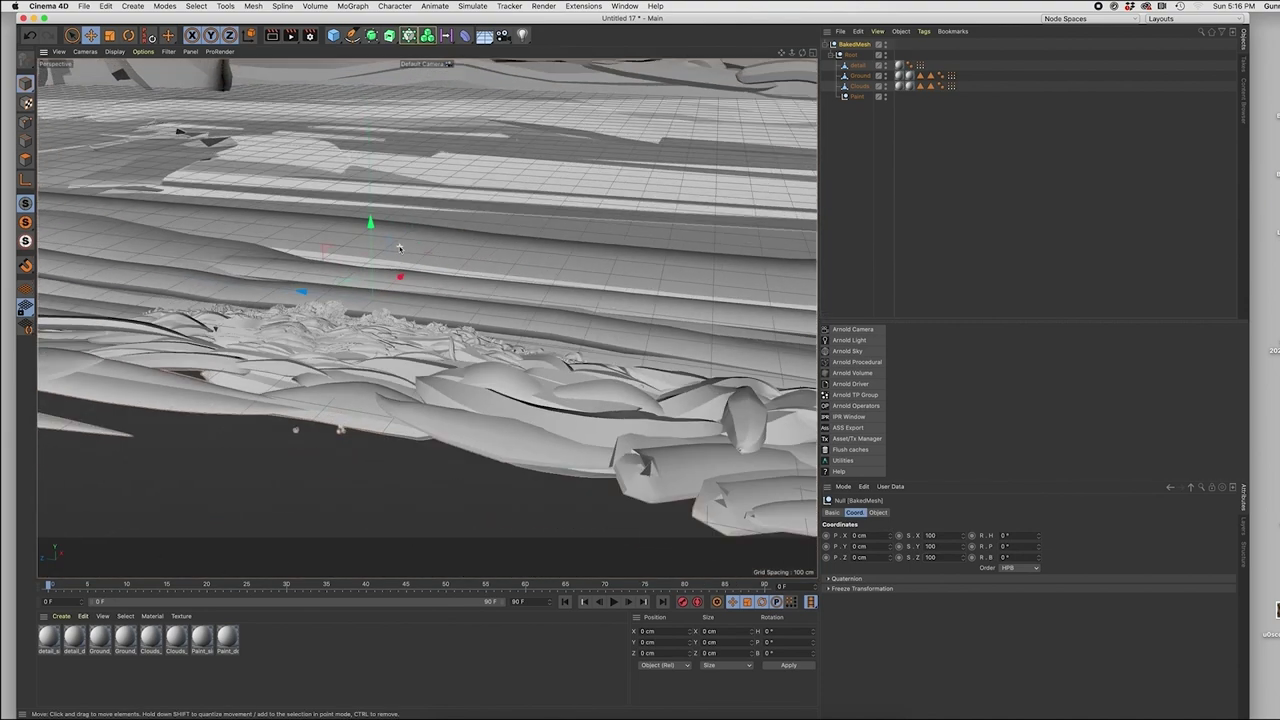
left_click_drag(563, 263, 577, 349, "alt")
scroll(641, 452, "up", 6)
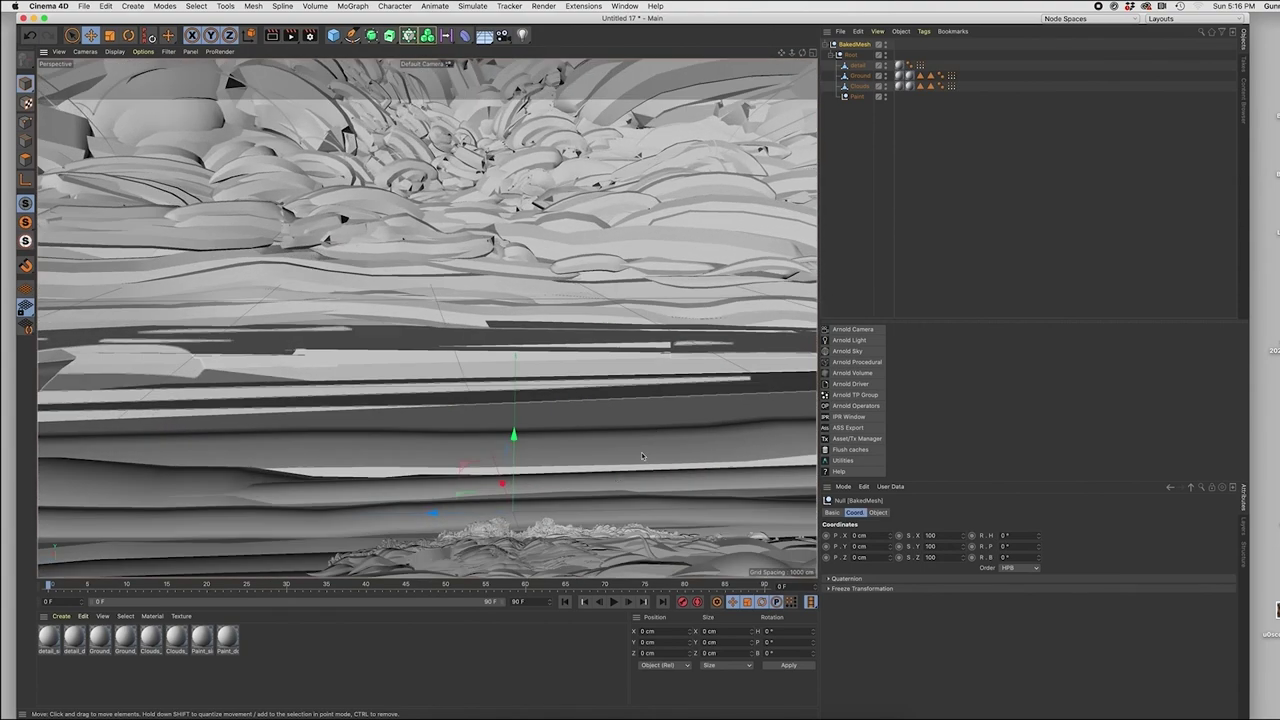
scroll(576, 436, "up", 8)
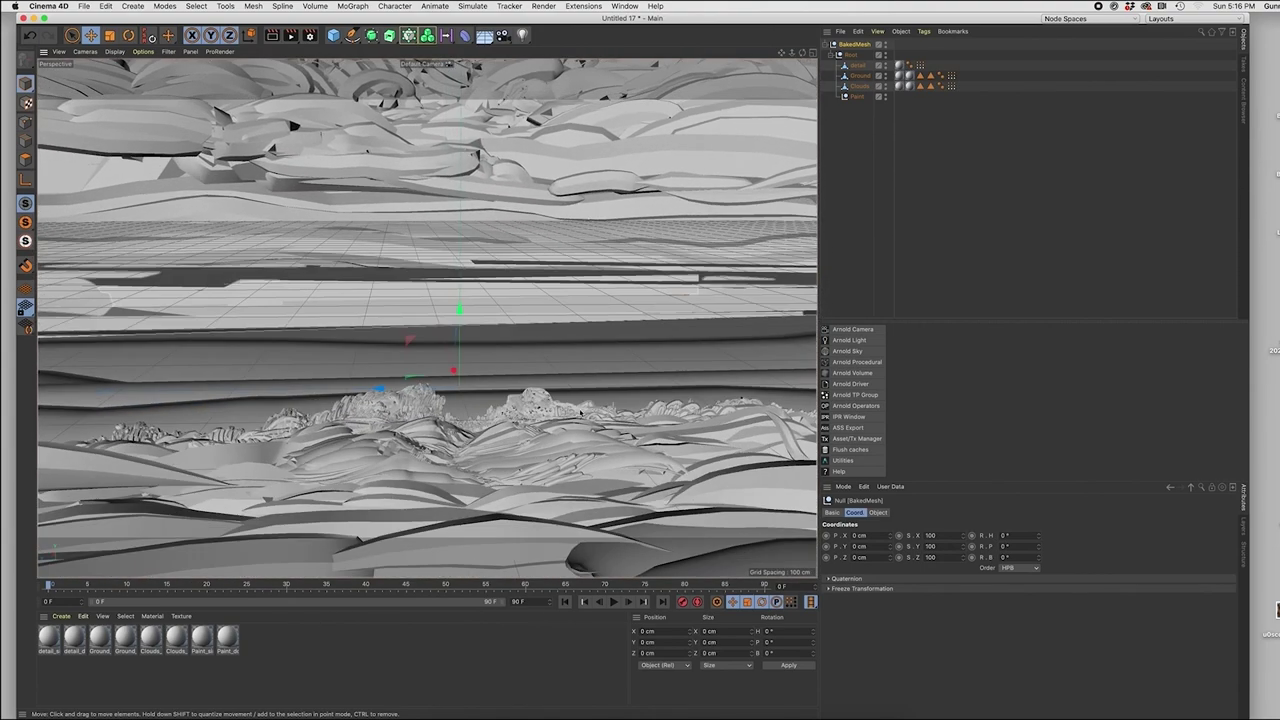
scroll(427, 318, "up", 8)
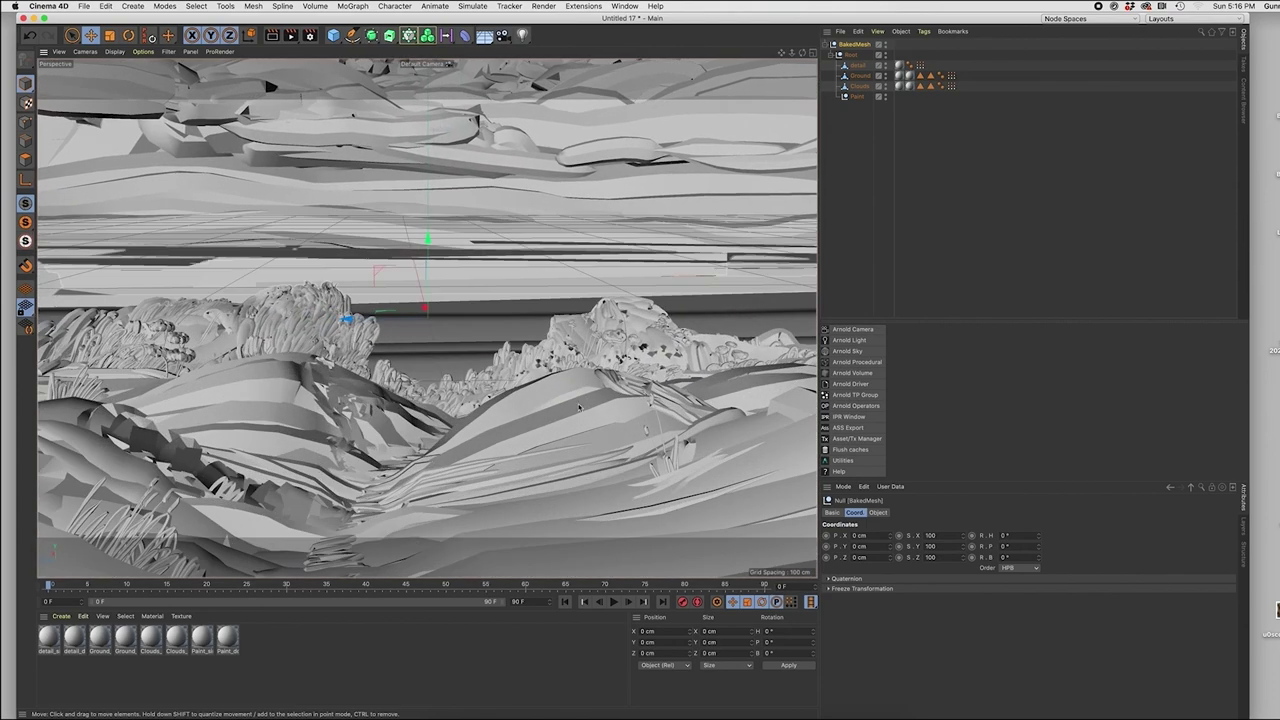
scroll(530, 370, "up", 6)
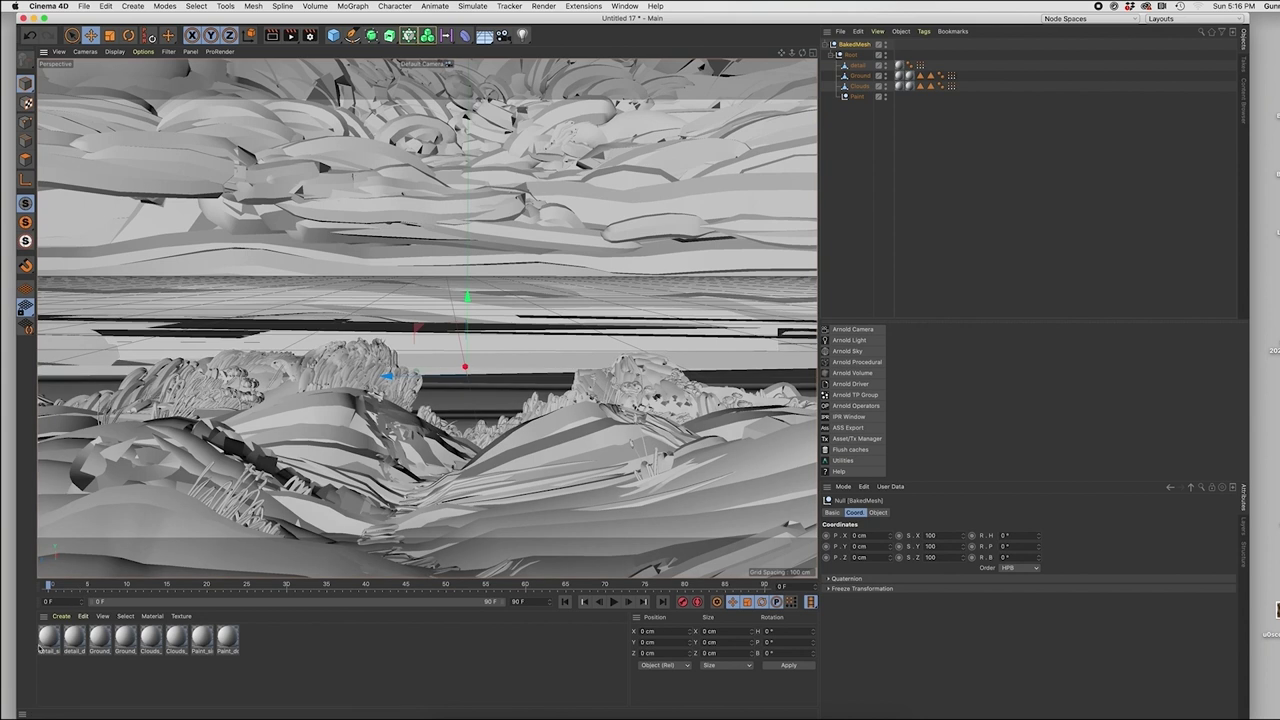
Create a new default material 'Mat' with a Vertex Map colour texture linked to the detail object's Vertex Color tag
left_click(62, 616)
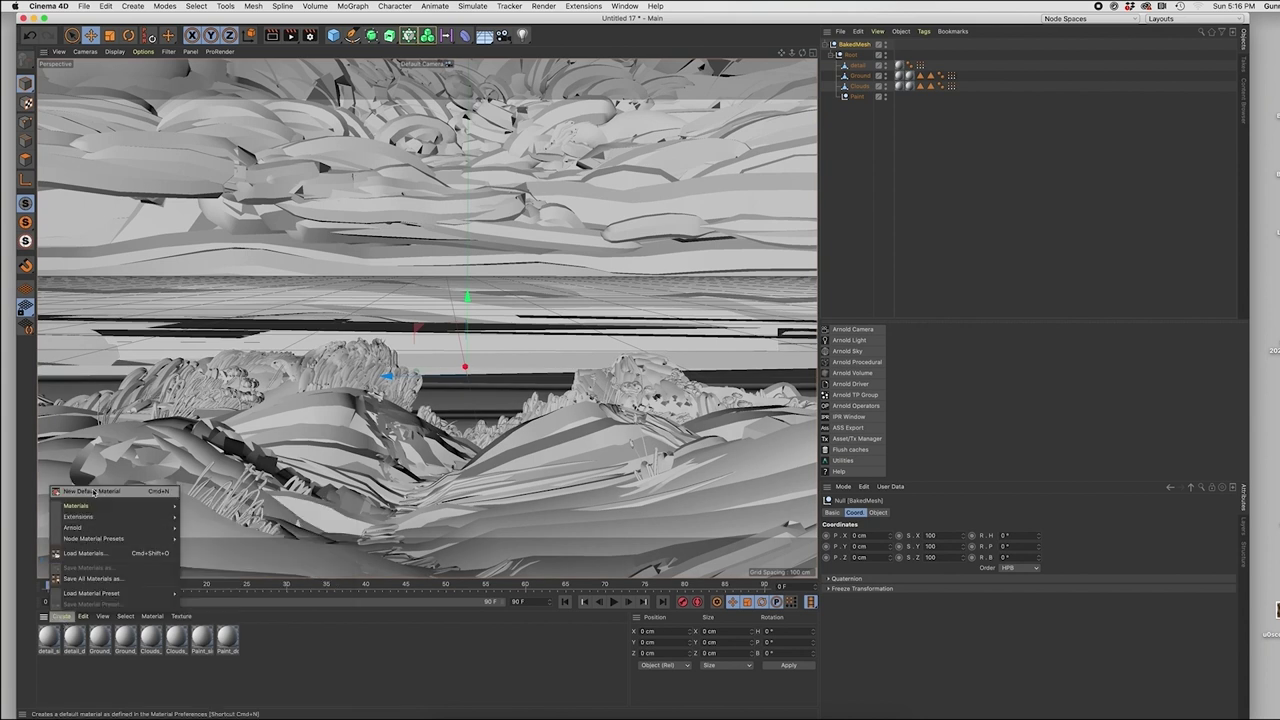
left_click(91, 491)
double_click(50, 638)
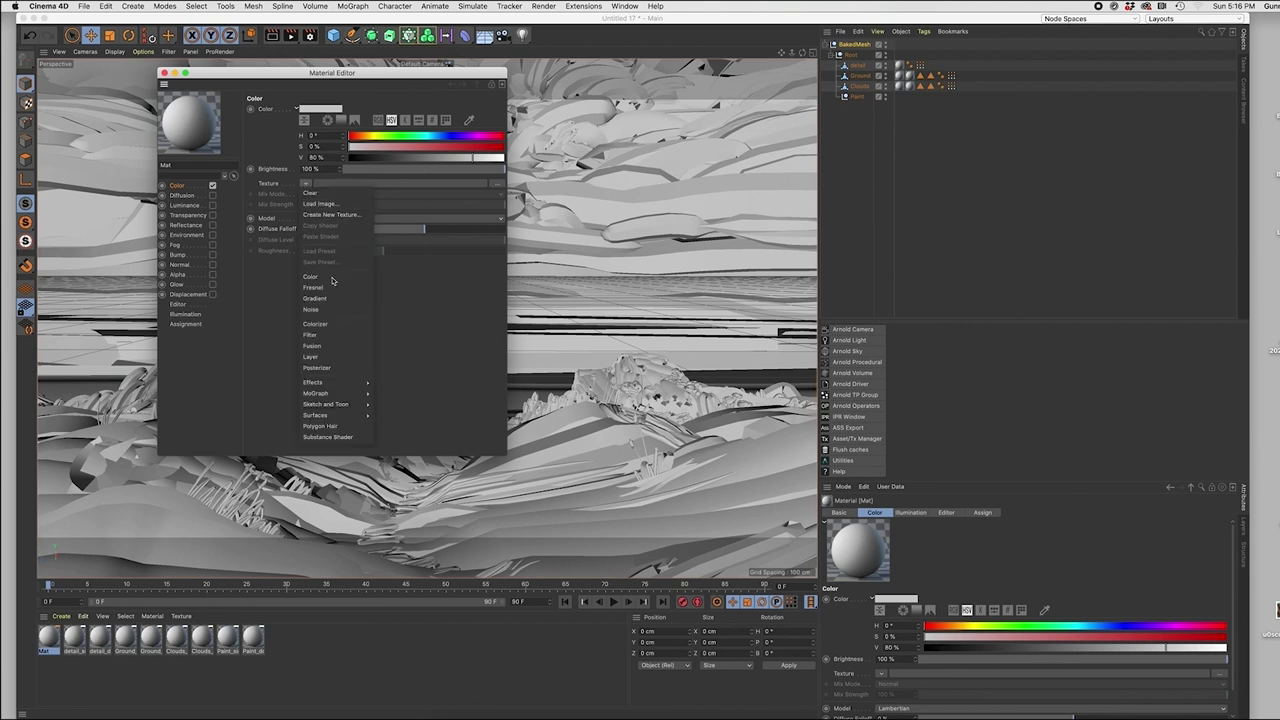
mouse_move(338, 386)
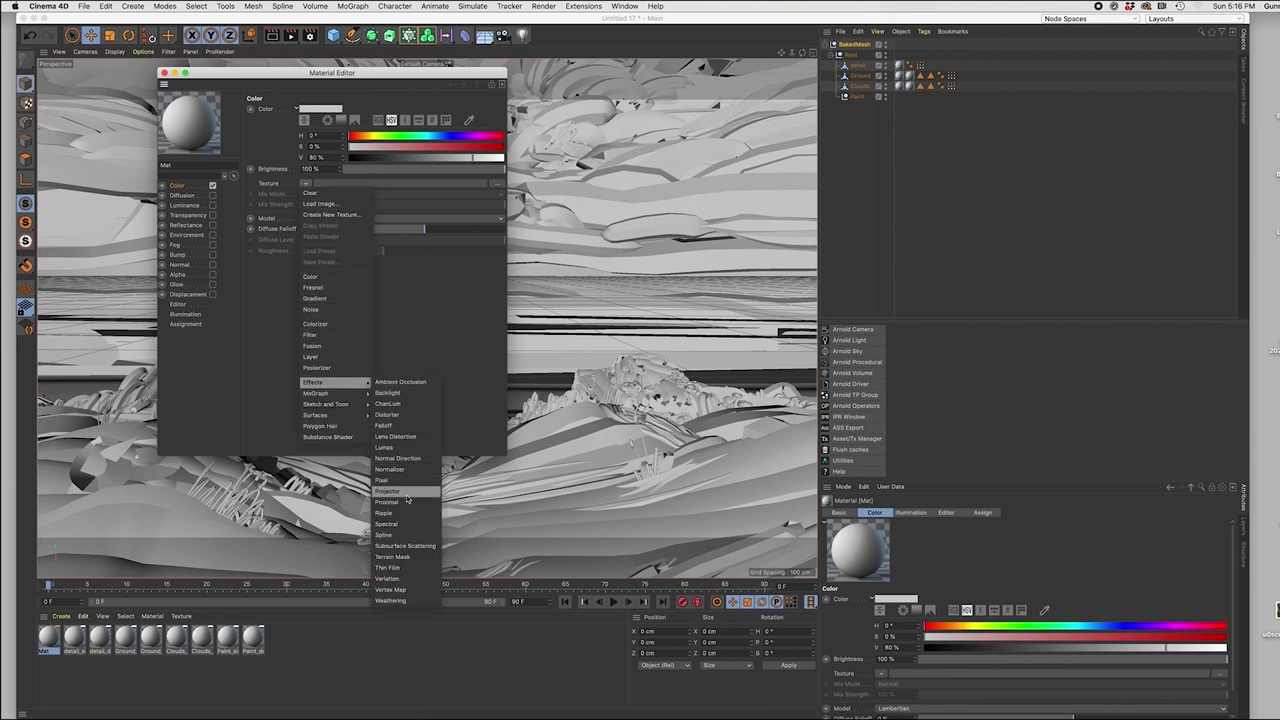
left_click(392, 589)
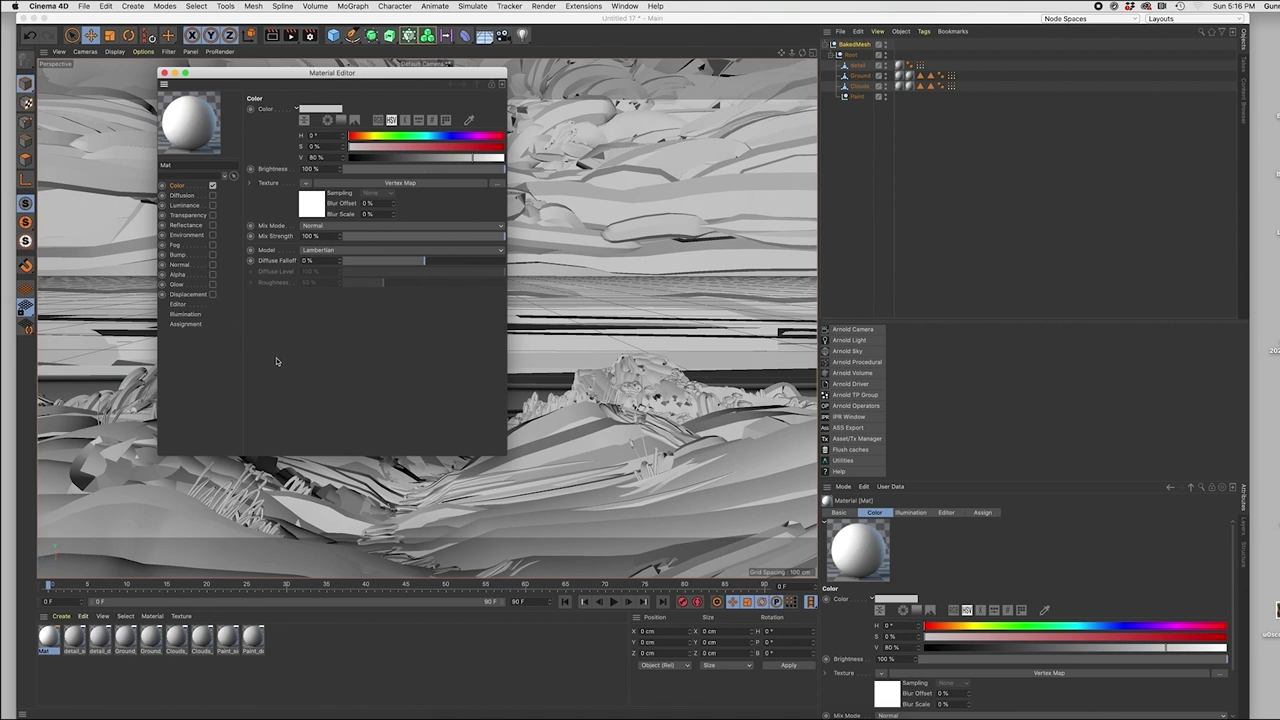
left_click(406, 185)
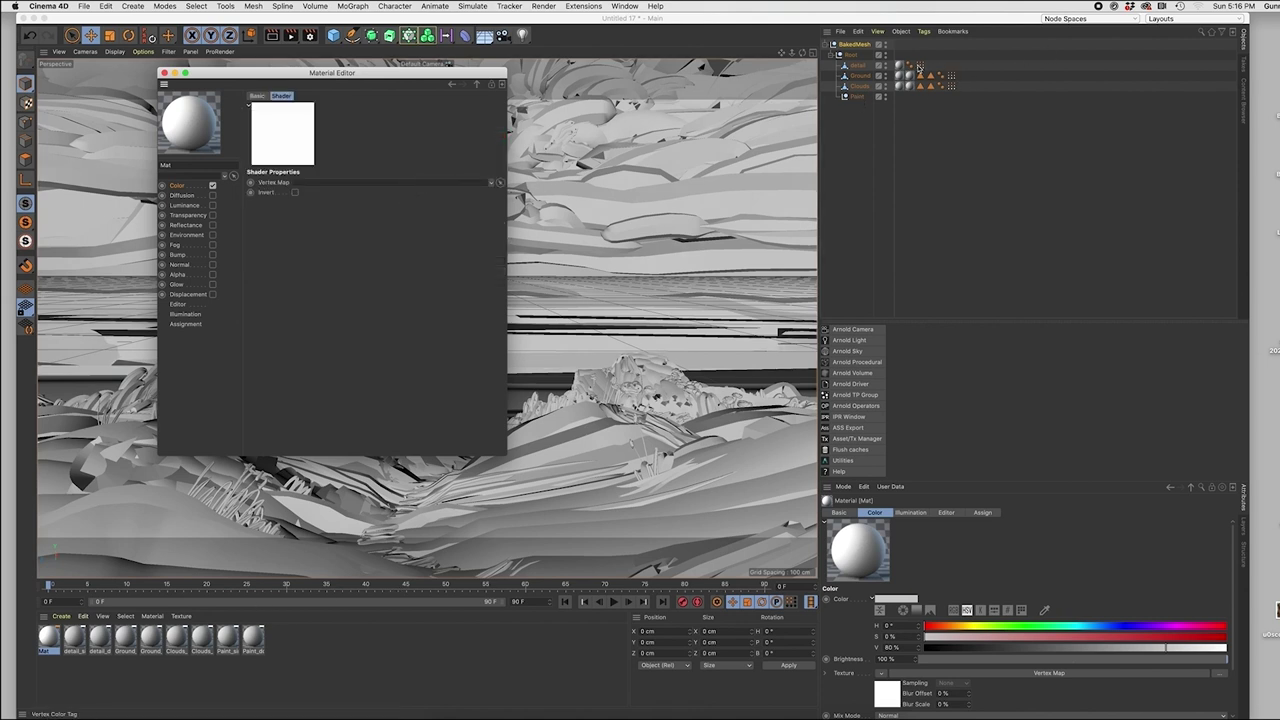
left_click(919, 66)
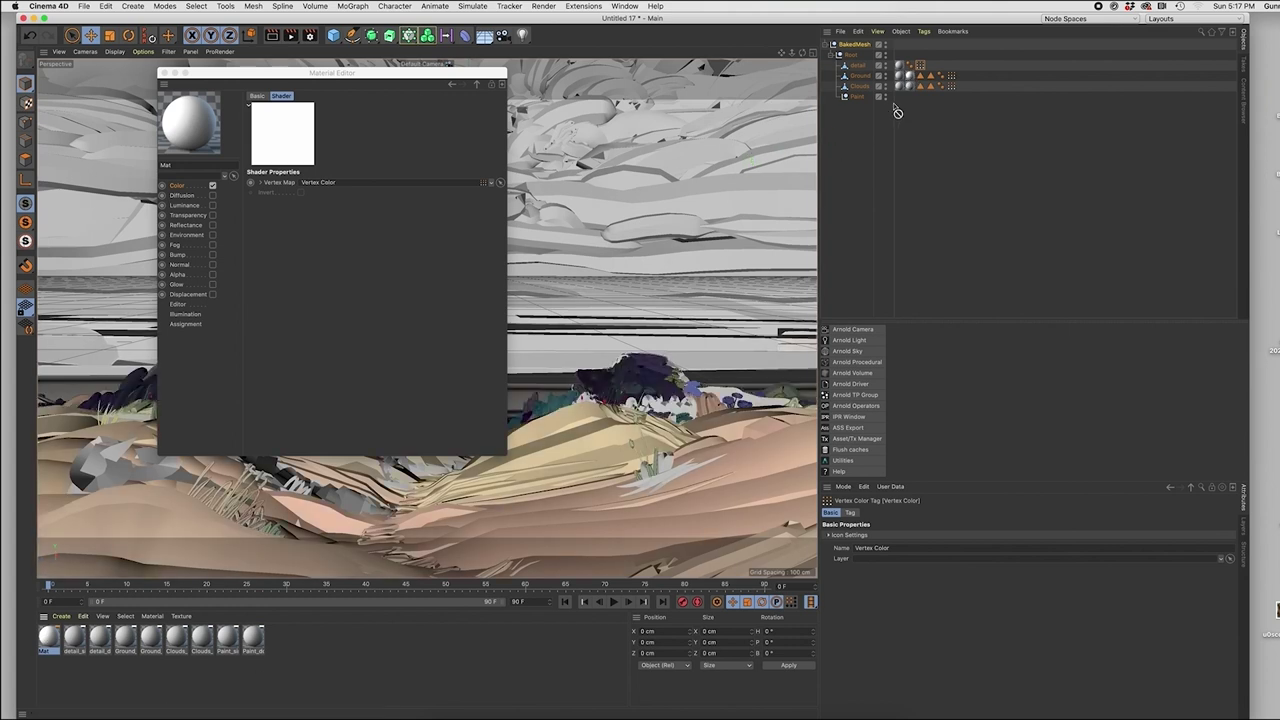
Apply Mat to the scene objects and copy its Vertex Map shader from the Color texture
mouse_move(480, 420)
left_mouse_down("alt")
mouse_move(519, 428)
mouse_move(530, 379)
left_mouse_up("alt")
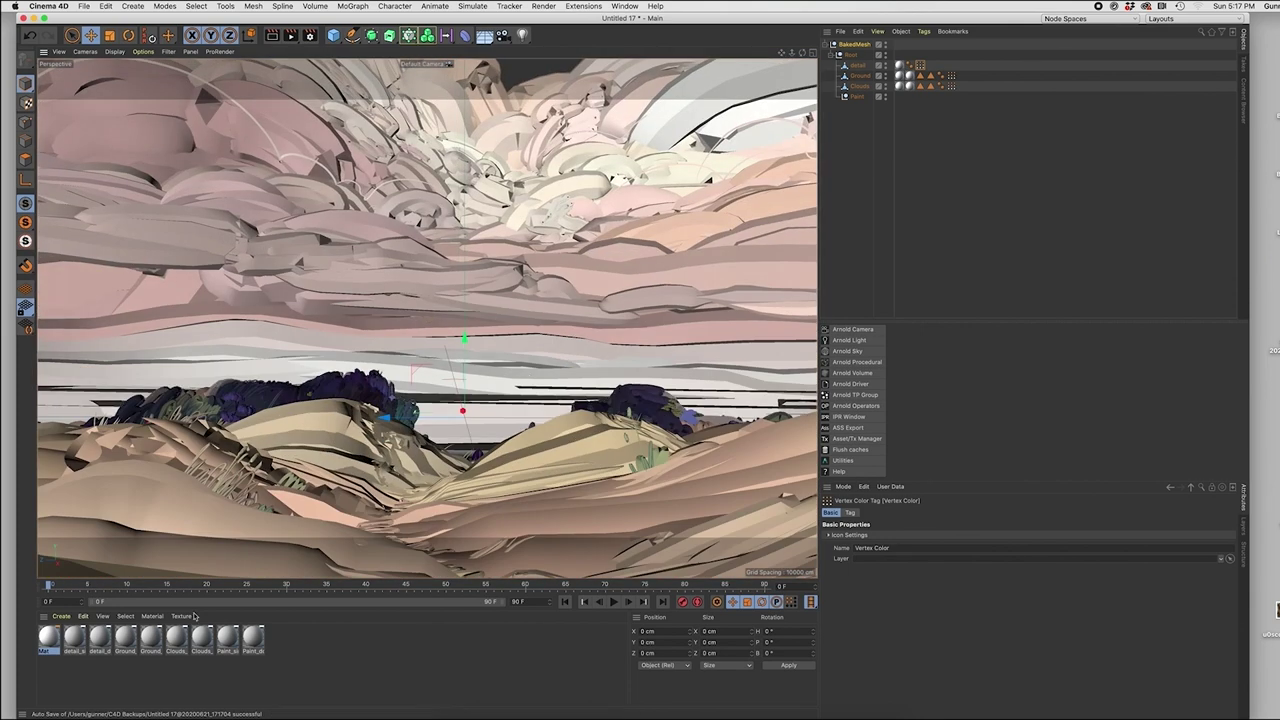
double_click(48, 638)
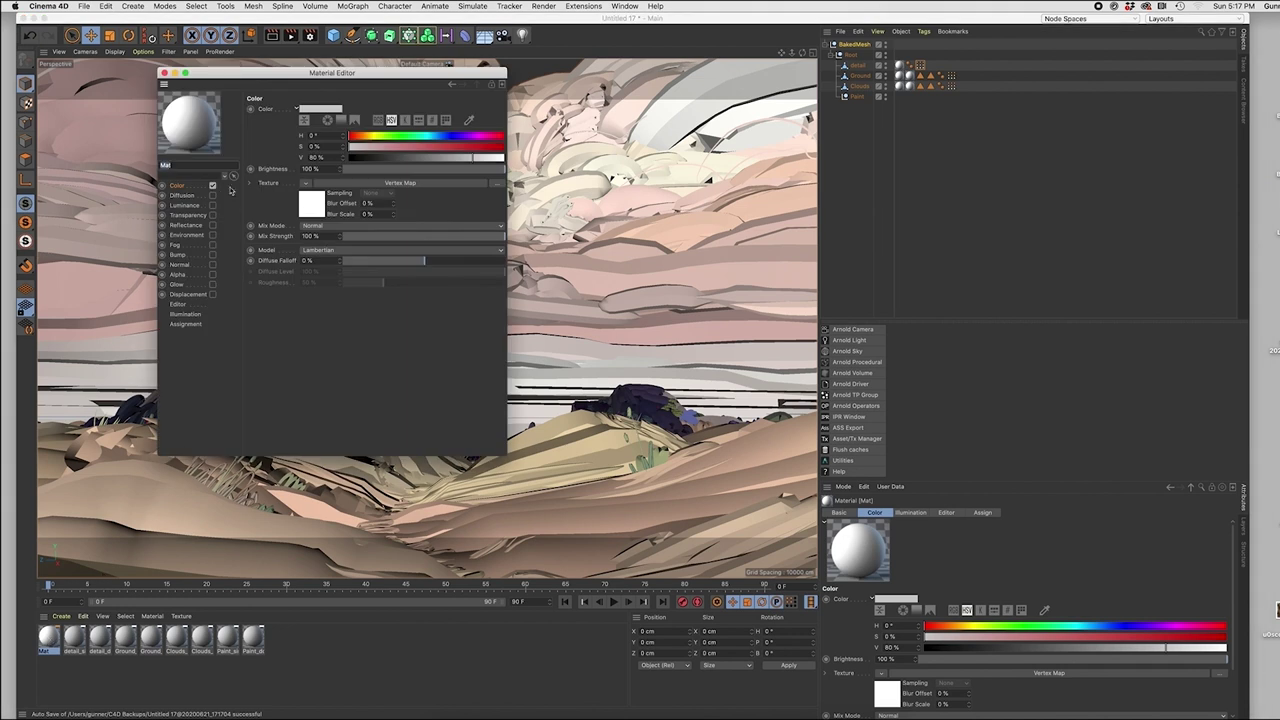
left_click(304, 184)
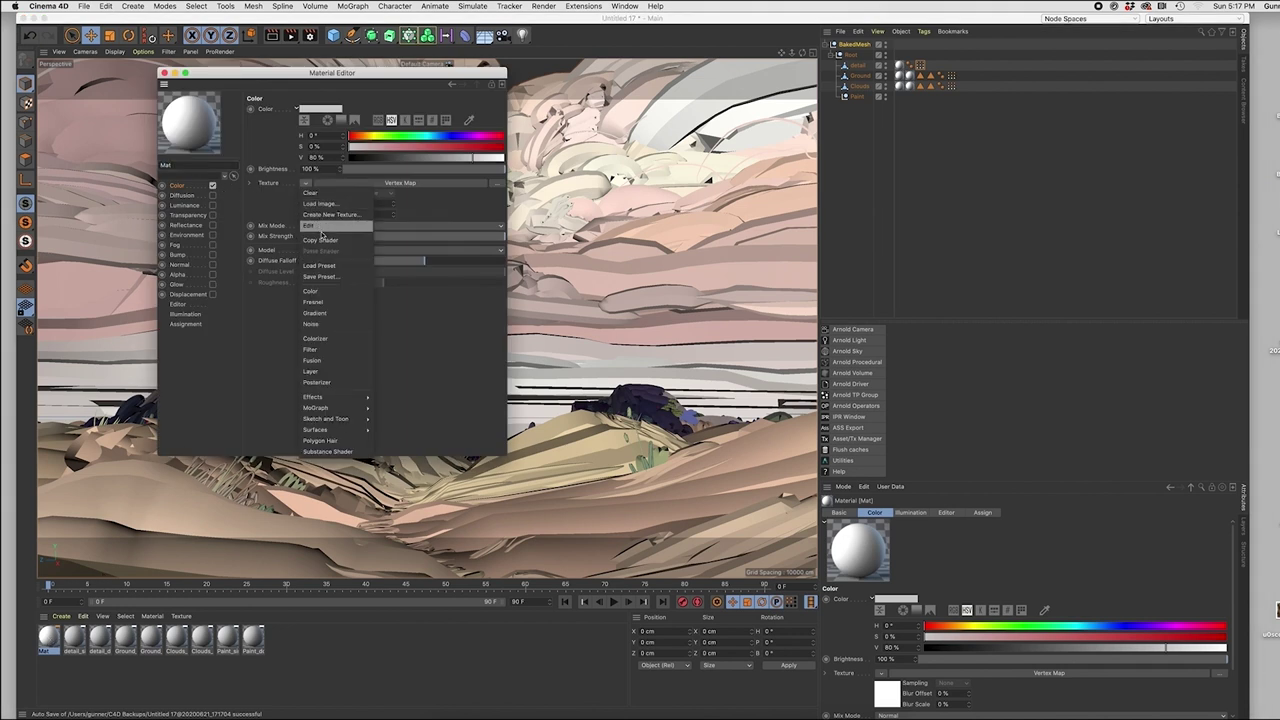
left_click(322, 237)
Enable Luminance, disable Color, and paste the Vertex Map shader into Luminance's texture
left_click(212, 205)
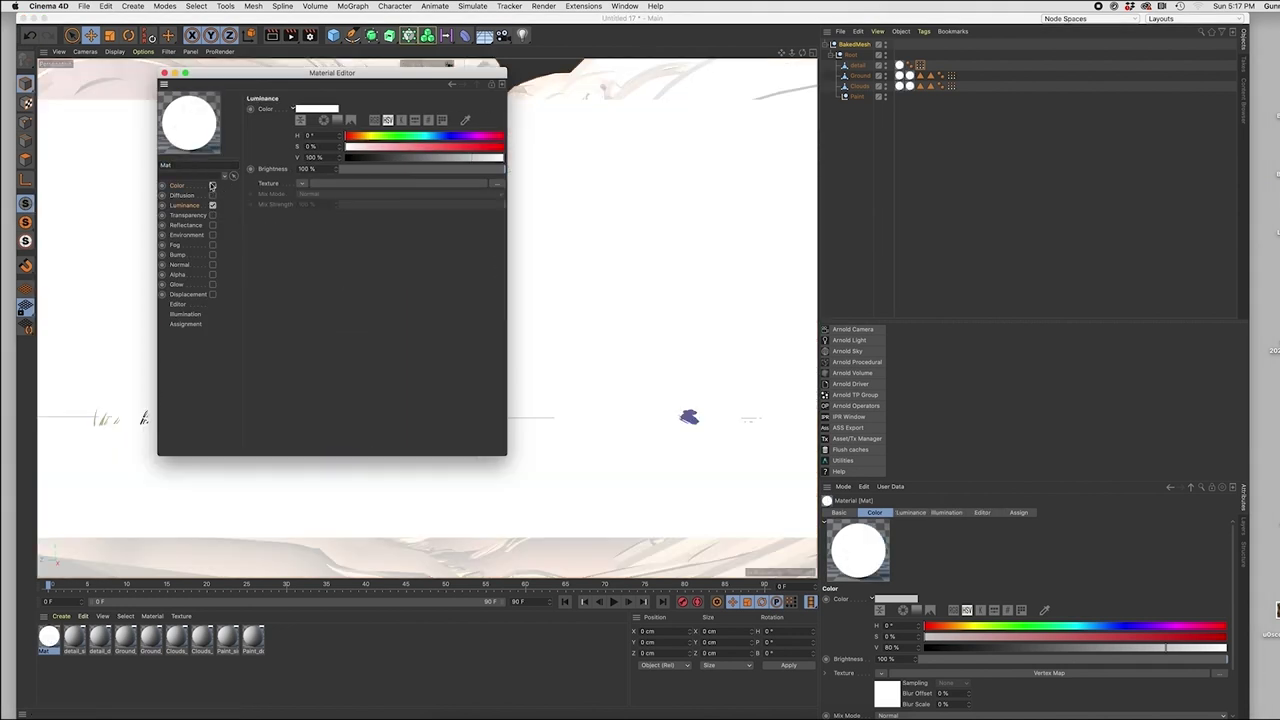
left_click(212, 185)
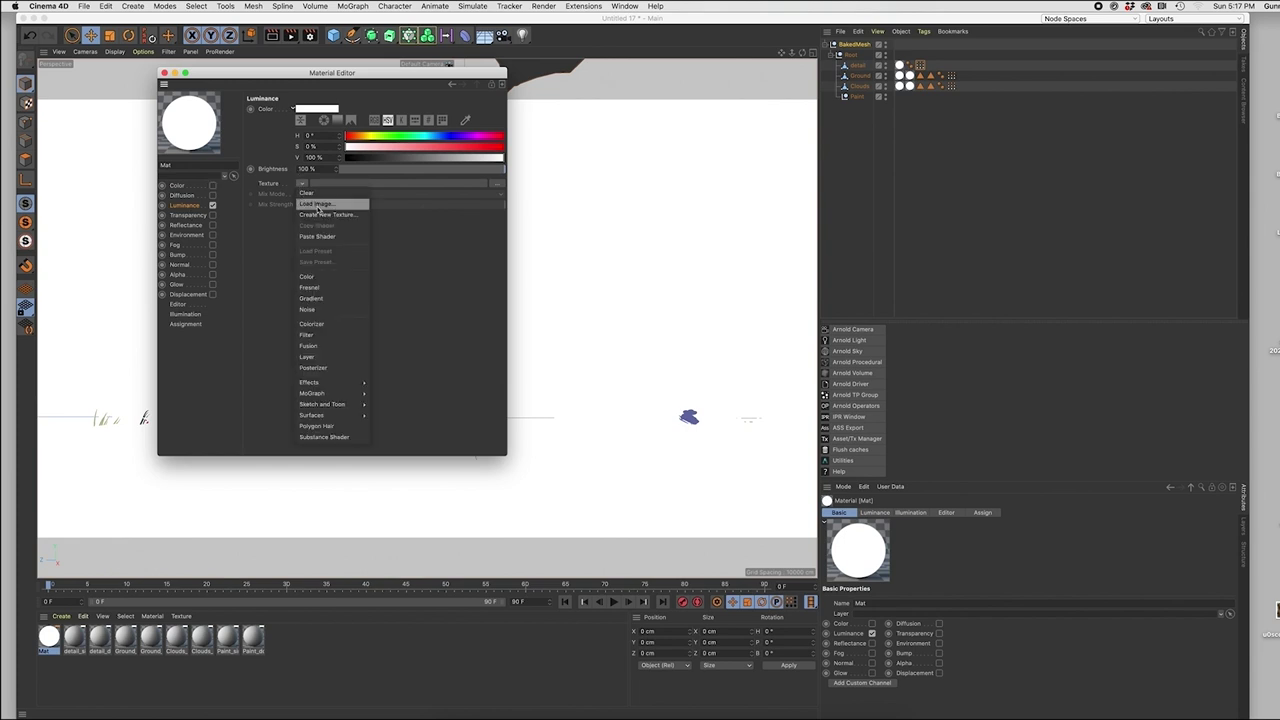
left_click(319, 236)
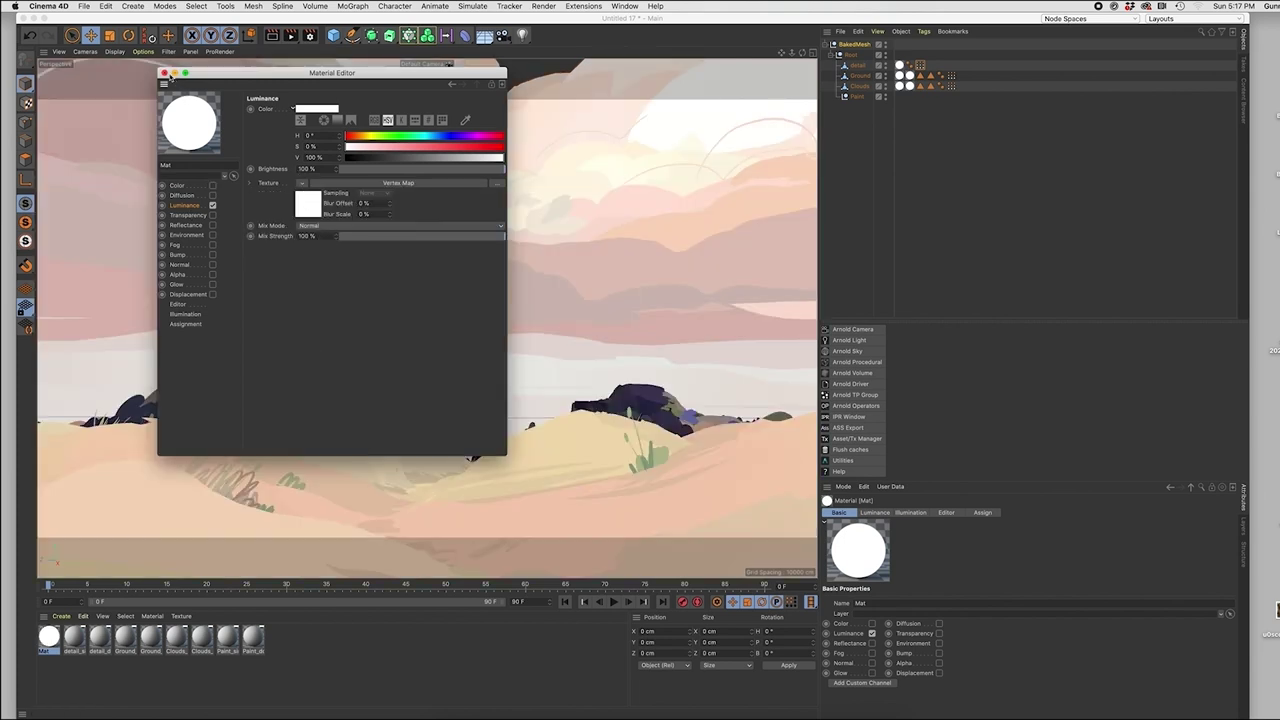
left_click(165, 73)
left_click_drag(559, 440, 610, 440, "alt")
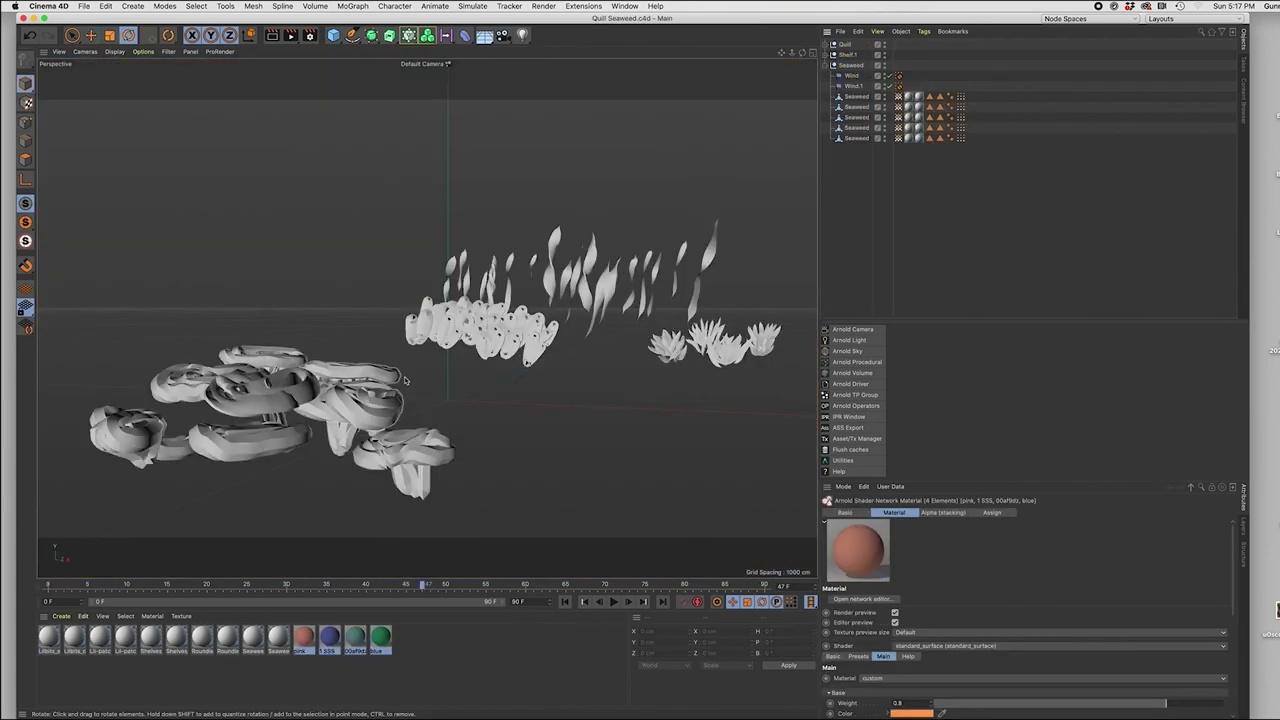
Orbit around the seaweed models and inspect their Vertex Map and Restriction tags
right_click_drag(405, 378, 414, 377, "alt")
left_click_drag(419, 385, 369, 443, "alt")
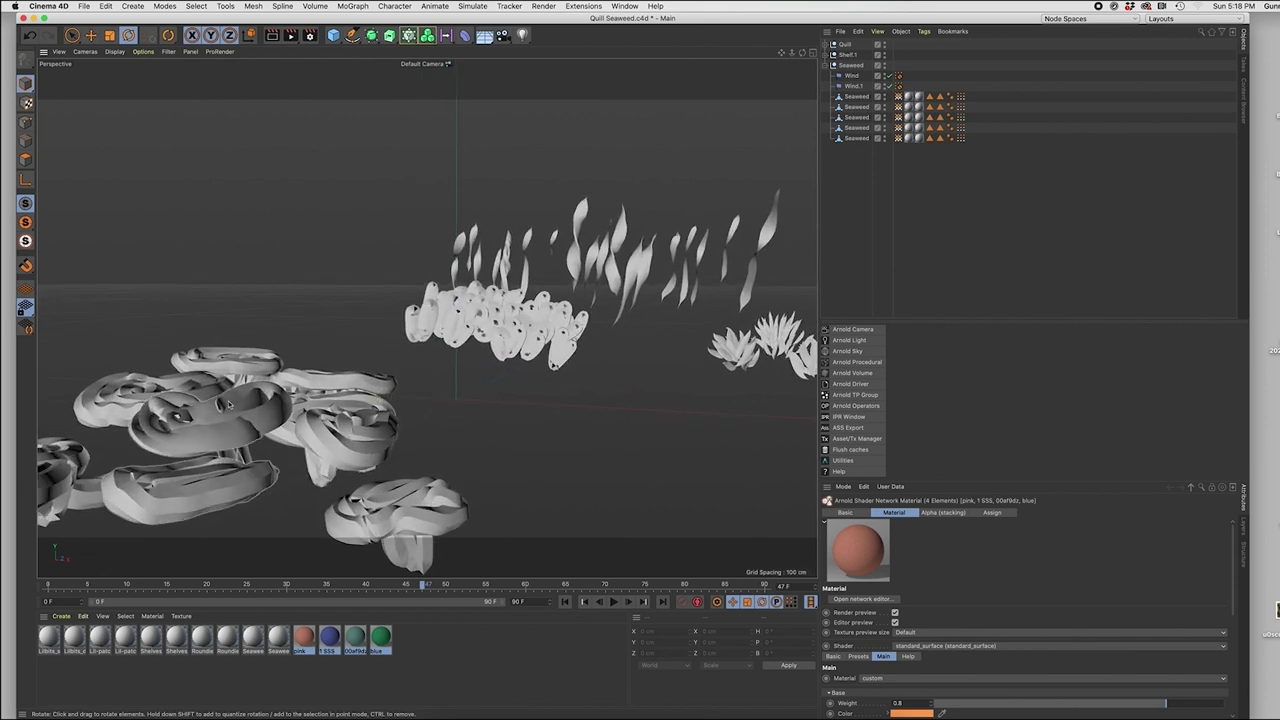
left_click_drag(615, 371, 606, 371, "alt")
left_click_drag(680, 260, 779, 201, "alt")
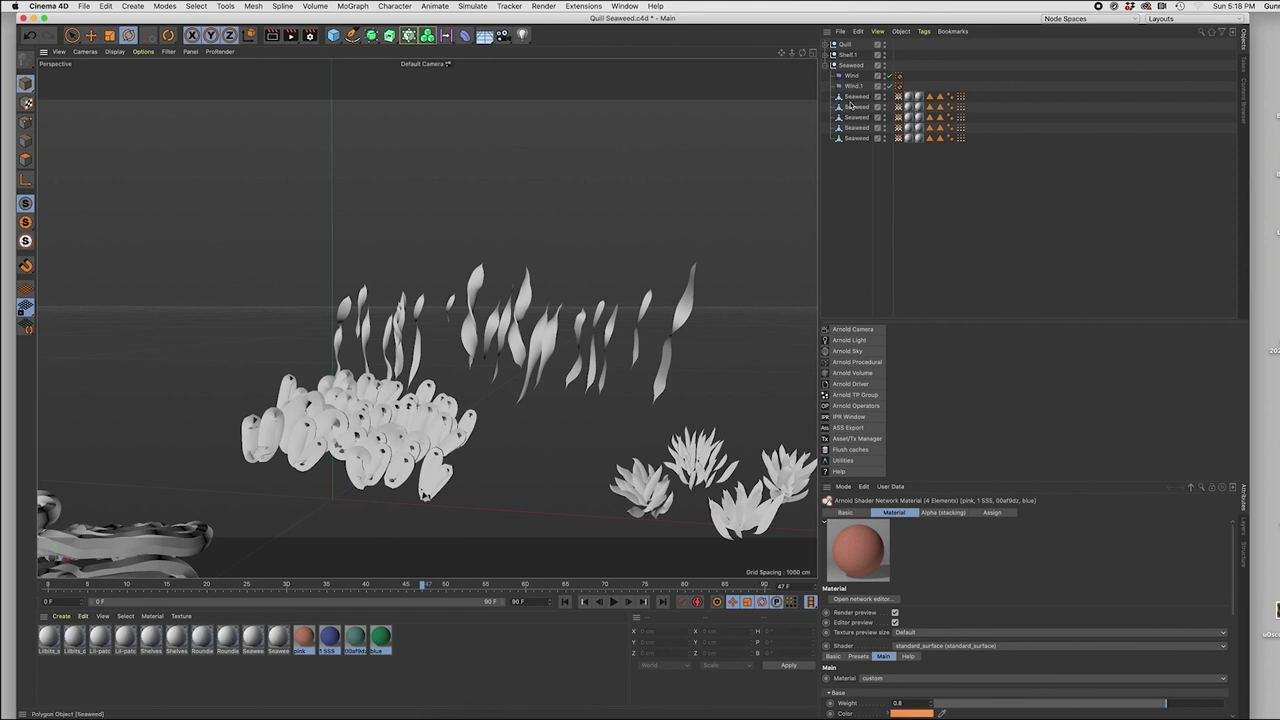
left_click(897, 140)
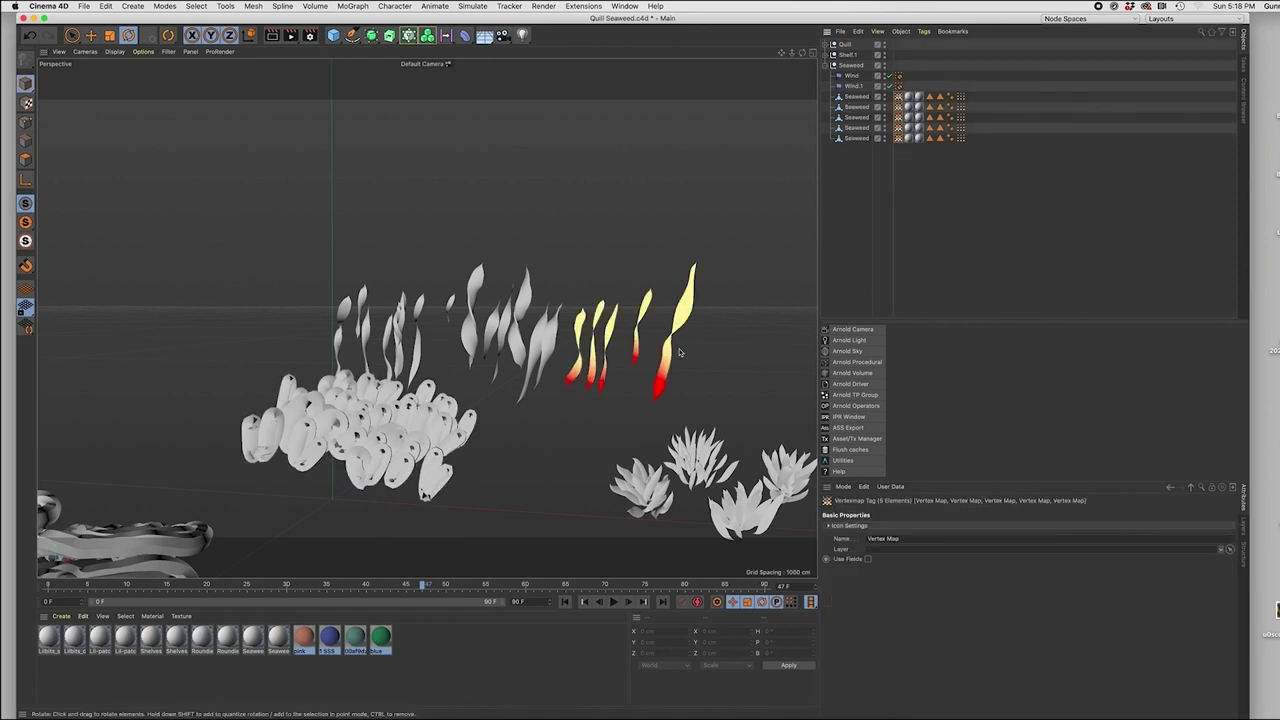
left_click(855, 87)
left_click(898, 77)
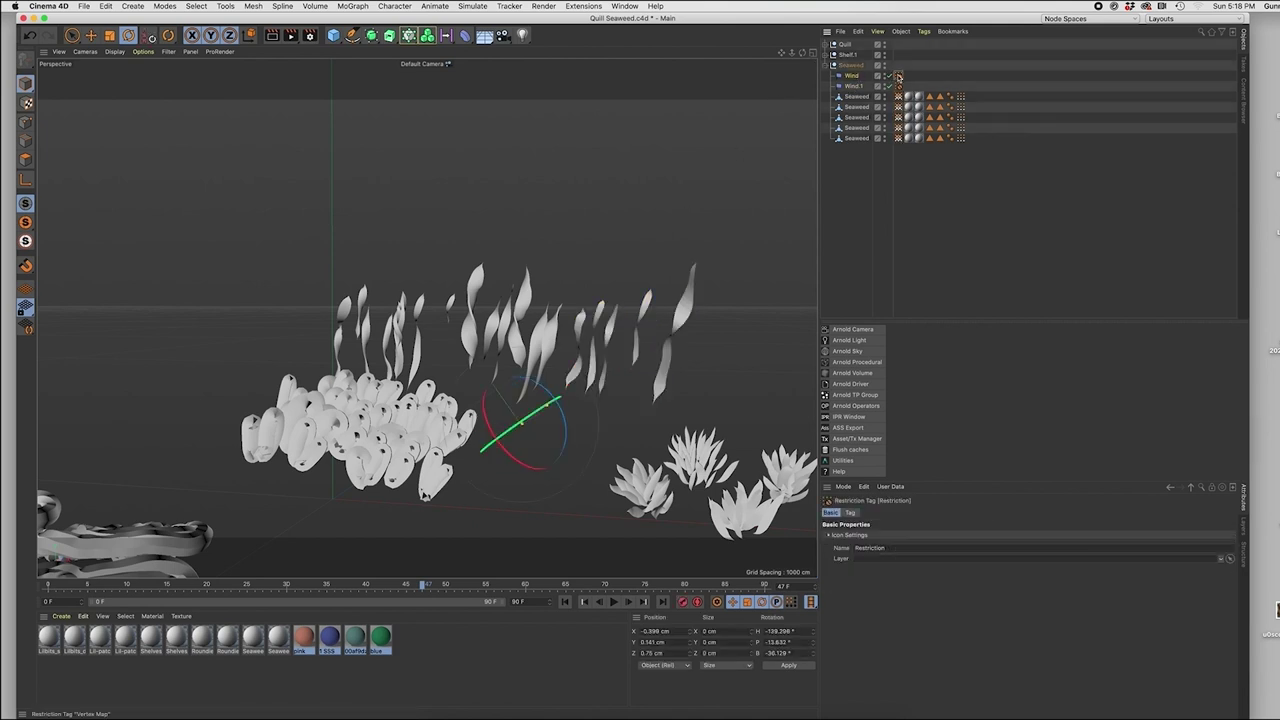
Check the Wind and Wind.1 deformers, then select the seaweed meshes' Vertex Color tags
left_click(852, 76)
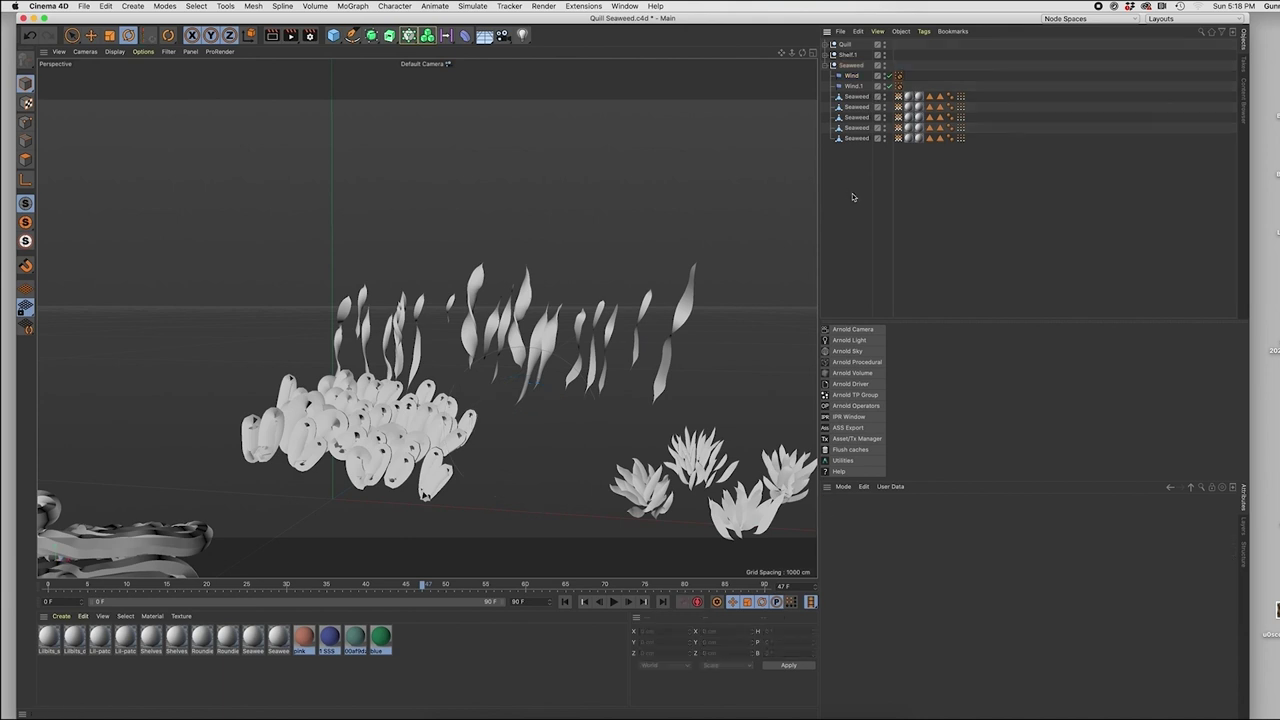
left_click(852, 86)
left_click(852, 76)
left_click(564, 394)
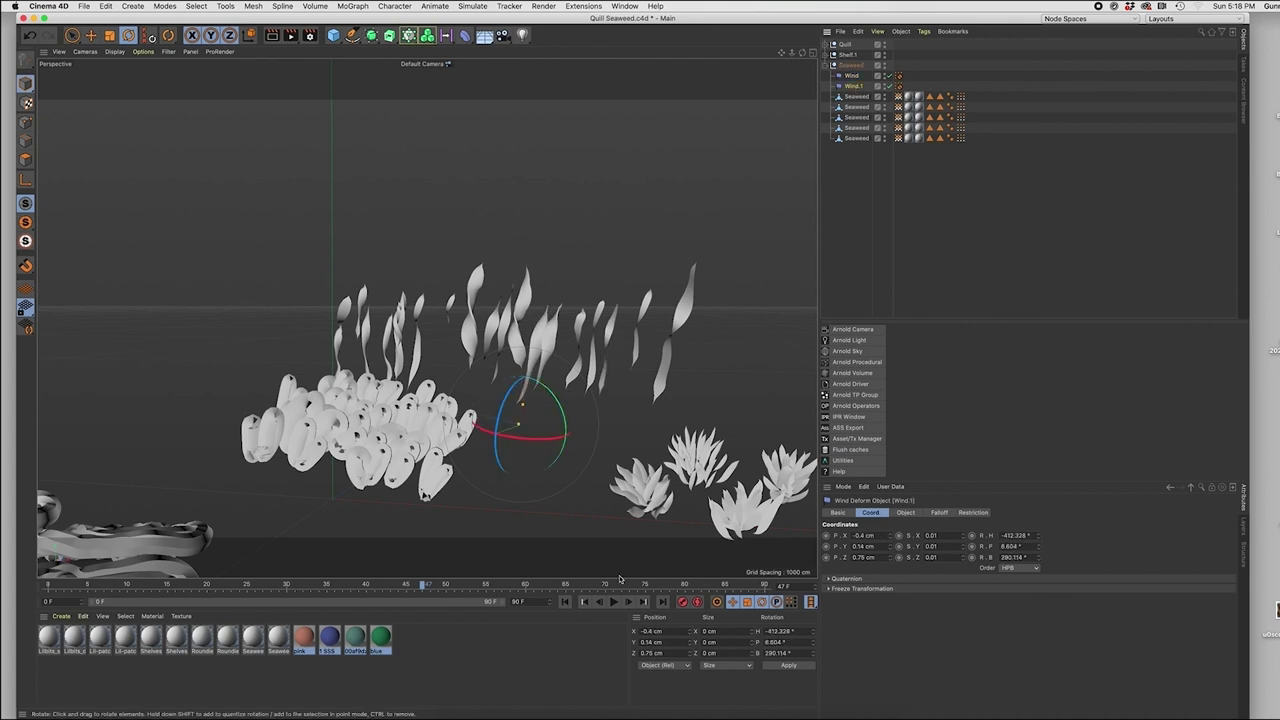
left_click(835, 182)
left_click(961, 96)
Select another seaweed Vertex Color tag, then play and stop the seaweed animation
left_click(961, 138, "shift")
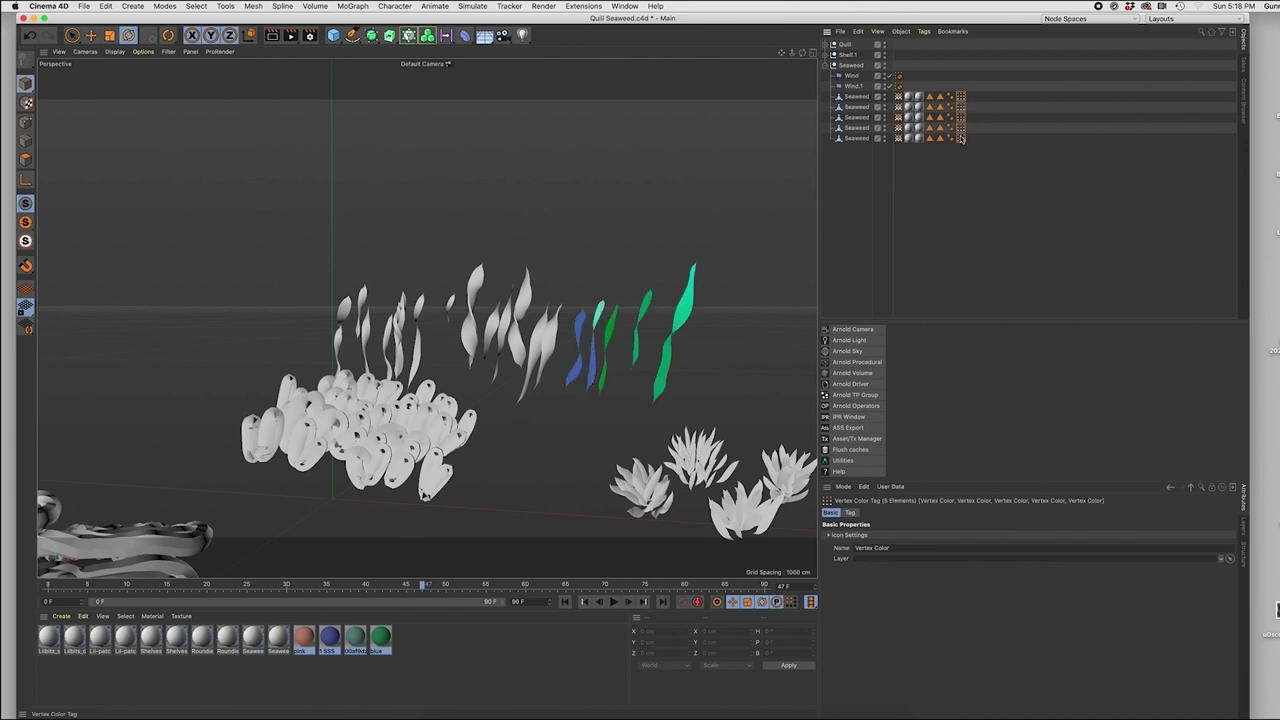
left_click(613, 601)
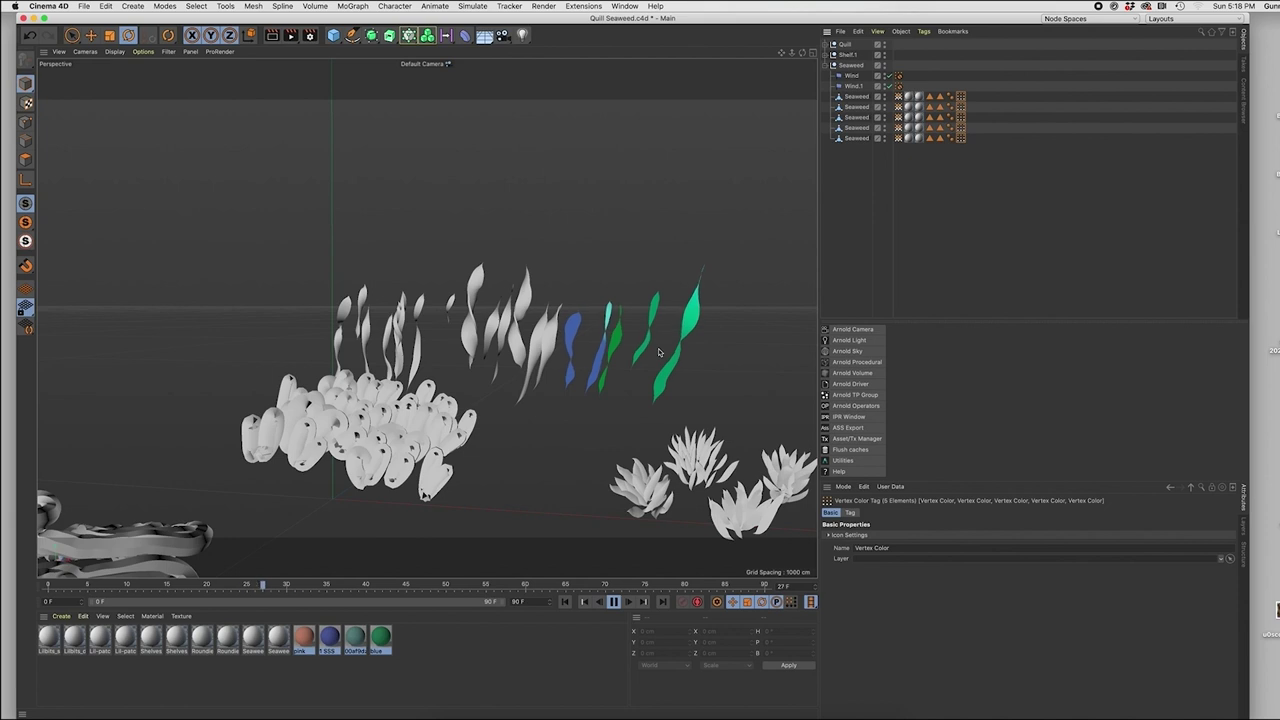
left_click(614, 601)
Switch the viewport display to shading with wireframe lines overlaid
left_click(115, 51)
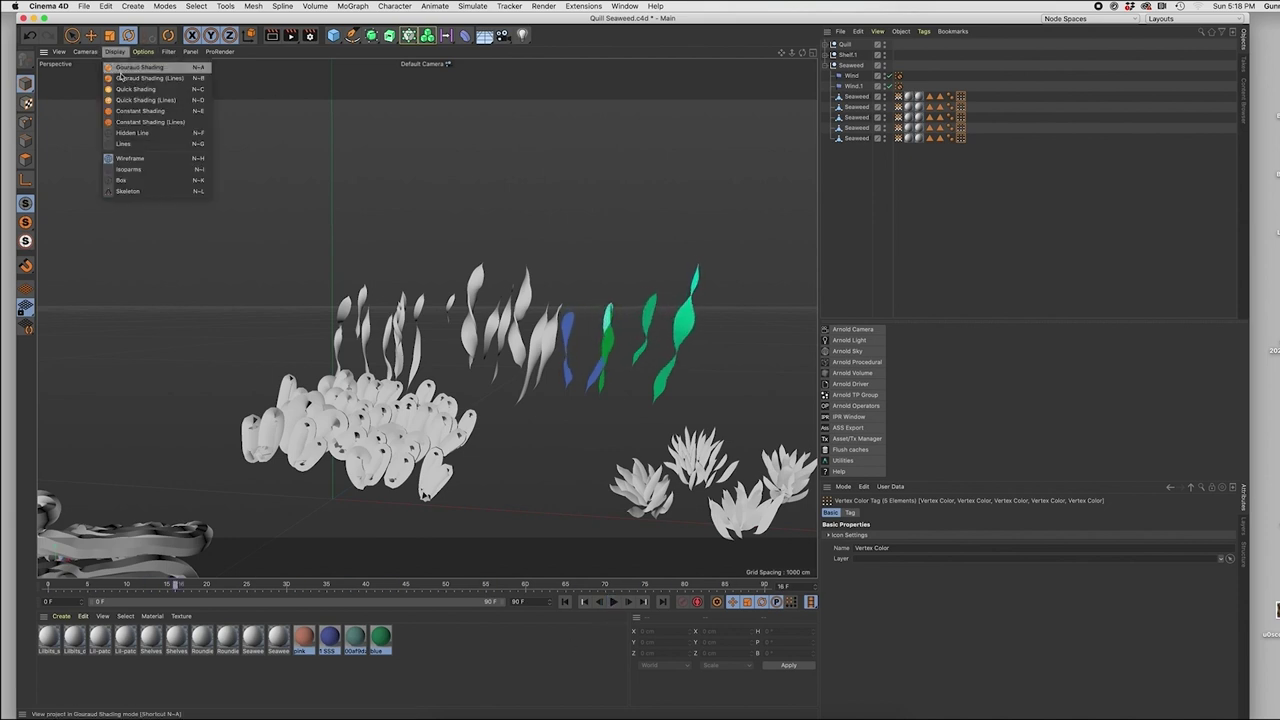
left_click(120, 77)
scroll(650, 322, "up", 5)
scroll(650, 325, "up", 1)
scroll(712, 348, "down", 3)
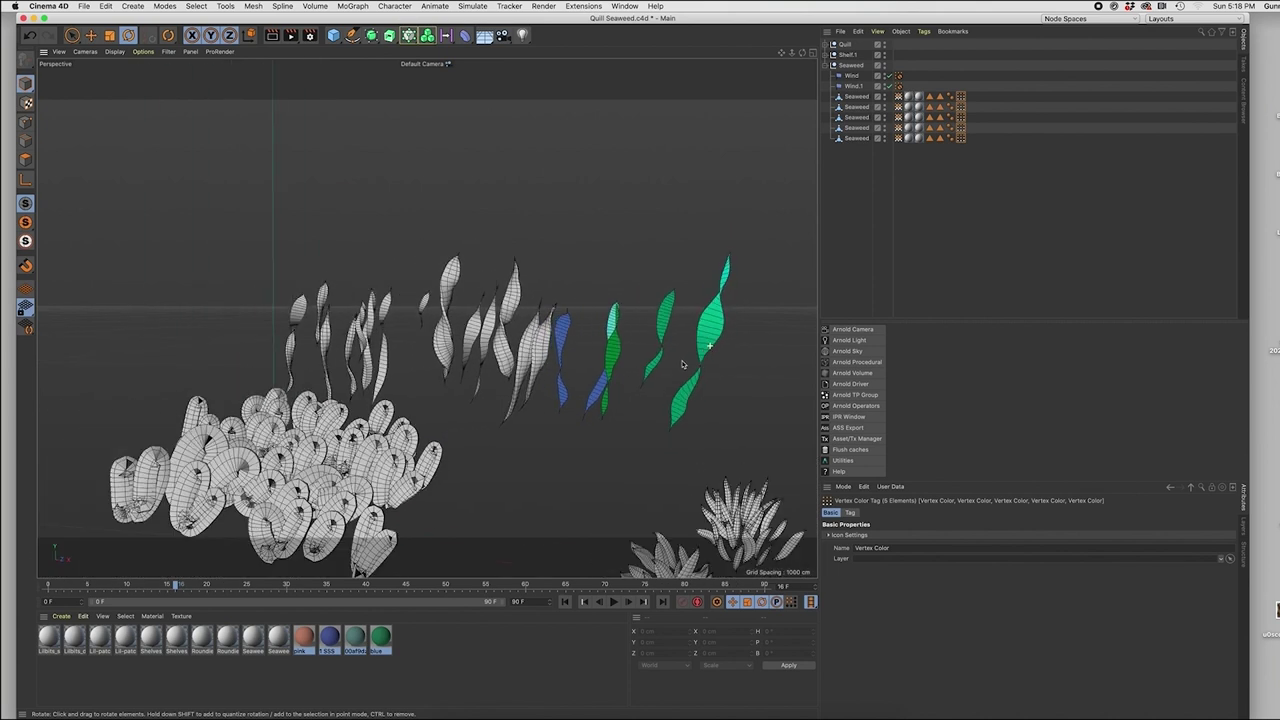
scroll(589, 423, "down", 3)
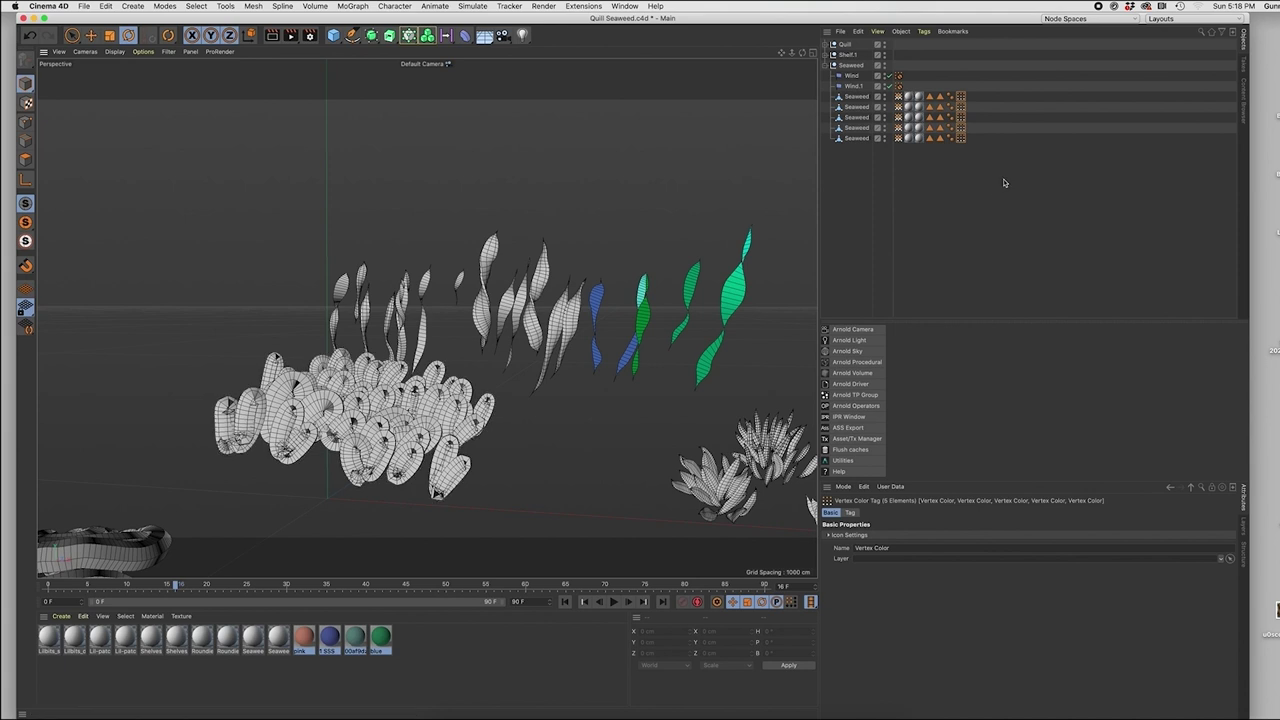
Expand the Shelf.1 and Quill groups in the Object Manager
left_click(826, 55)
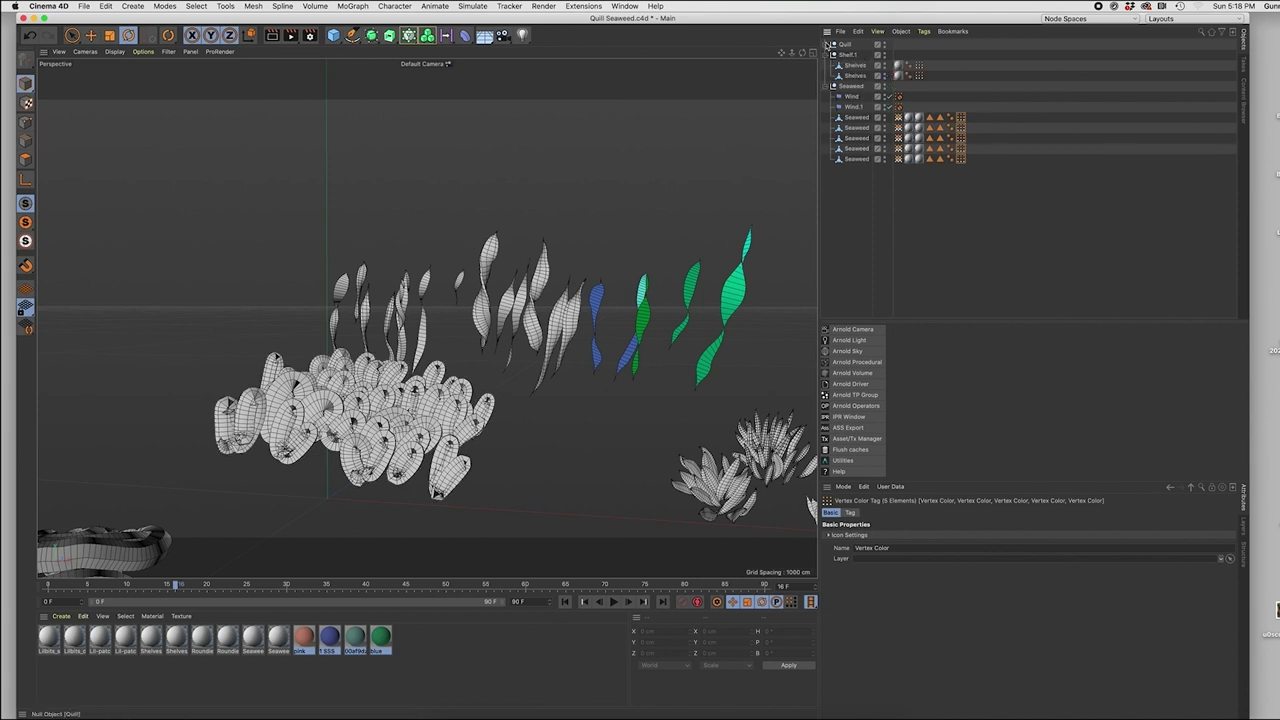
left_click(826, 45)
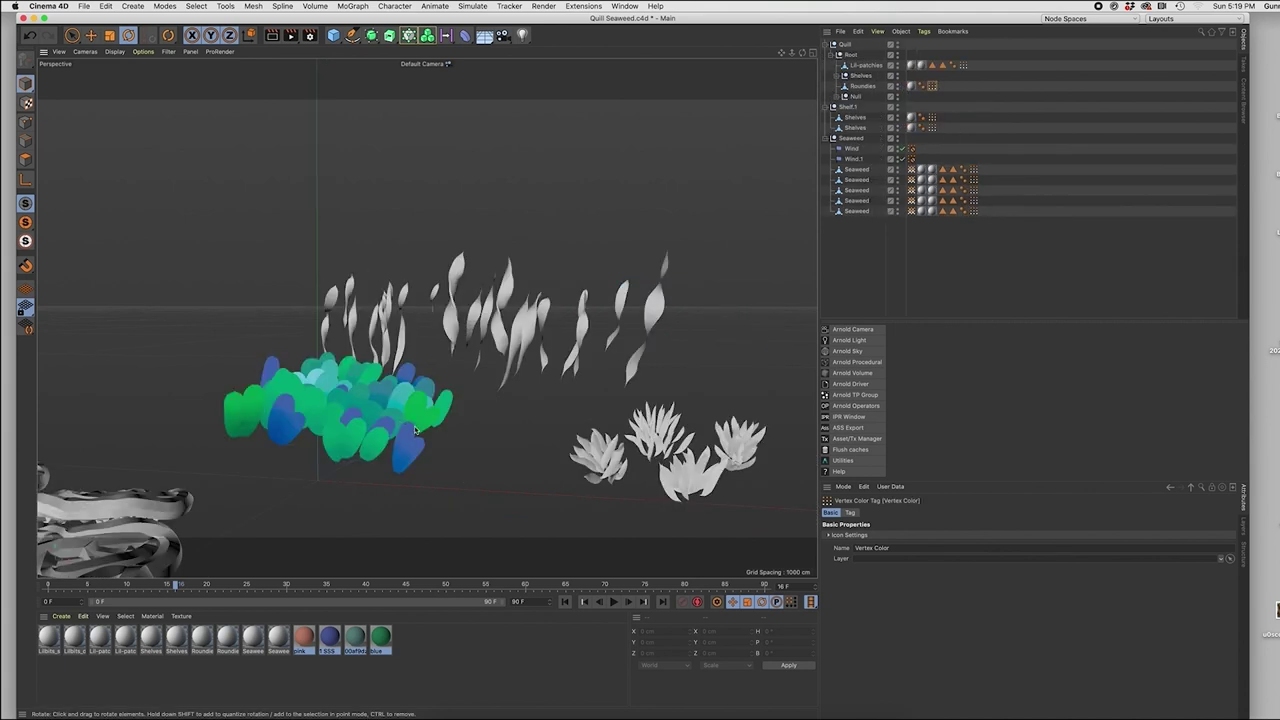
scroll(416, 430, "down", 5)
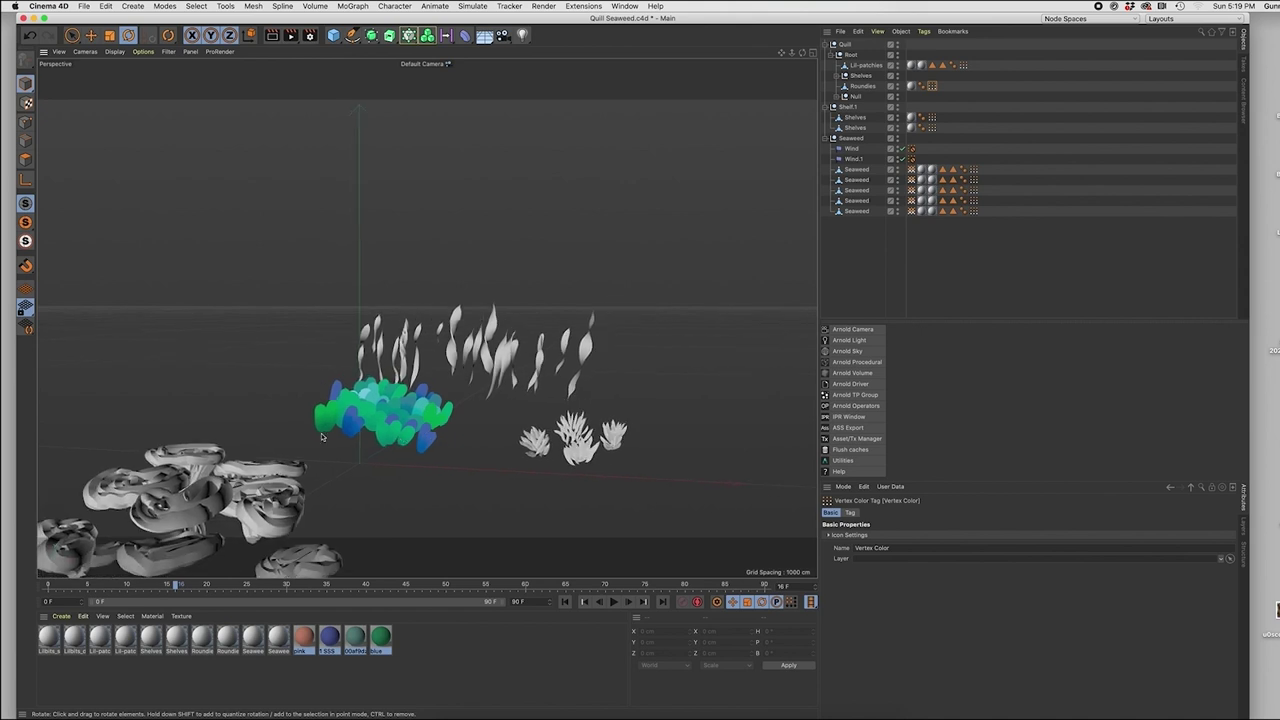
scroll(325, 408, "up", 4)
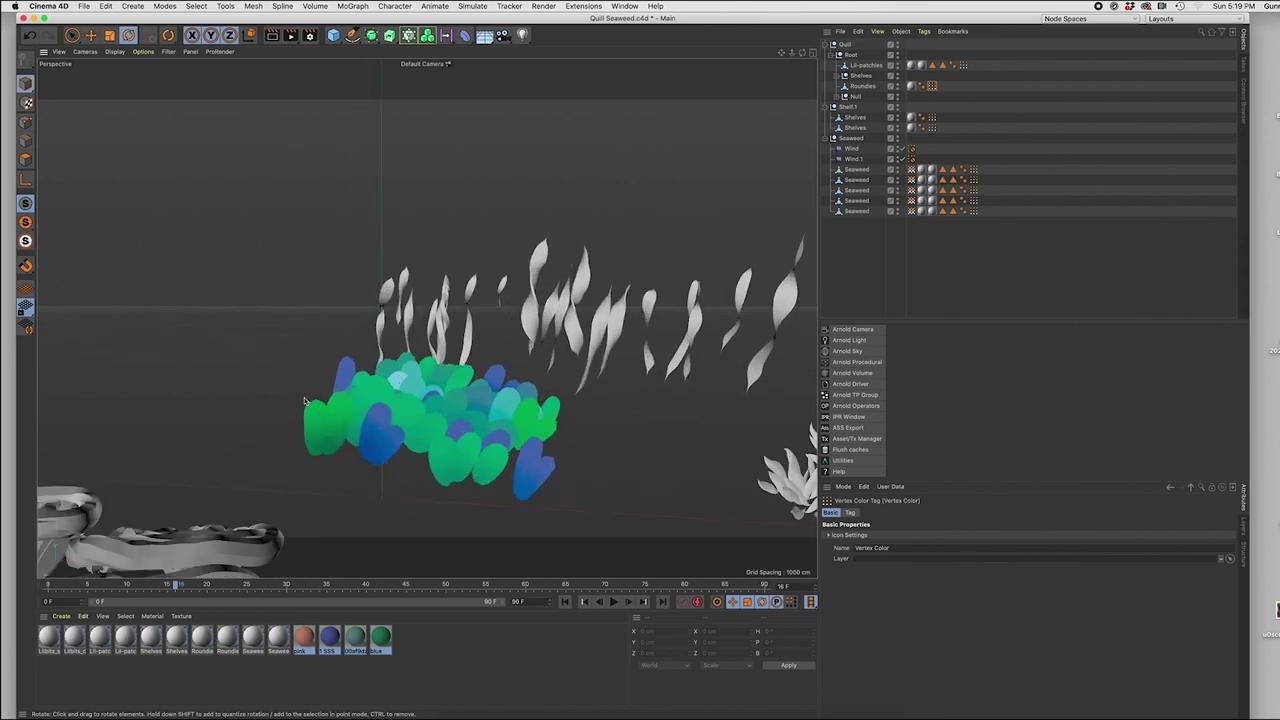
Tilt the small bottom-centre shell slightly with the Rotate tool
left_click_drag(560, 446, 543, 380, "alt")
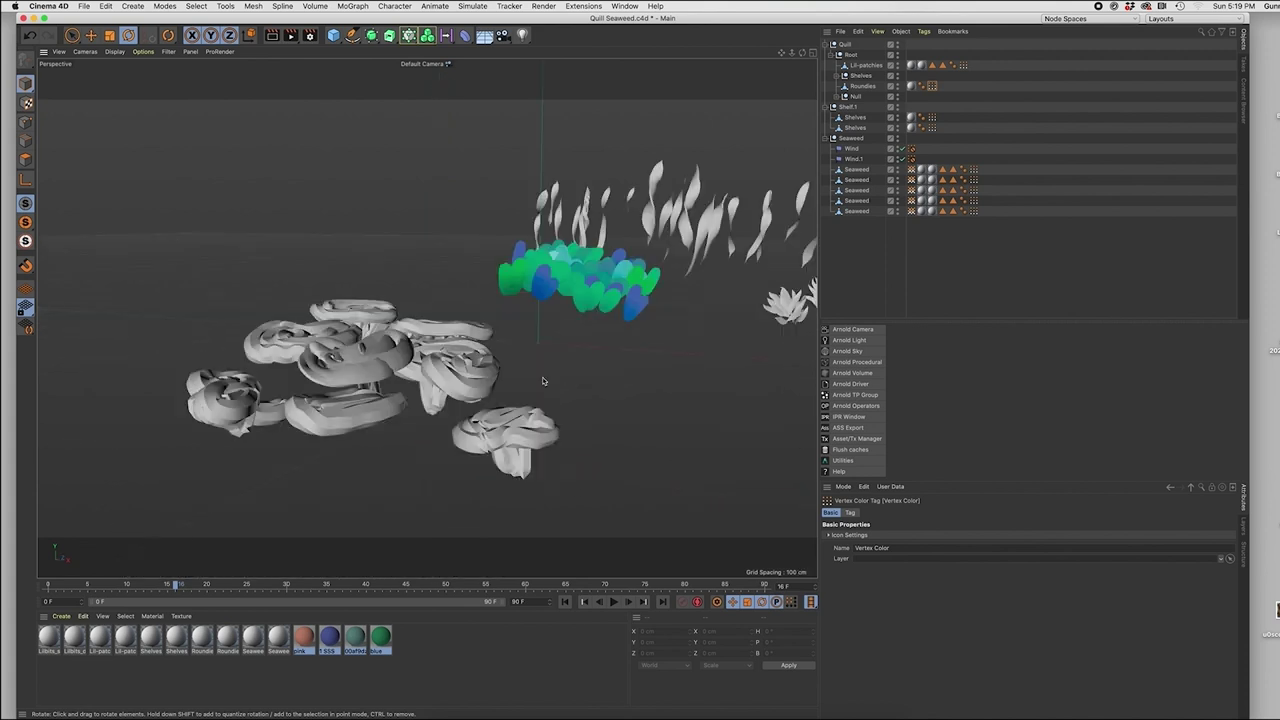
left_click_drag(524, 461, 530, 458)
left_click_drag(480, 452, 534, 373)
Nest a Volume Builder inside a Volume Mesher and move Shelf.1 into the Volume Builder
left_click(505, 430)
left_click(848, 106)
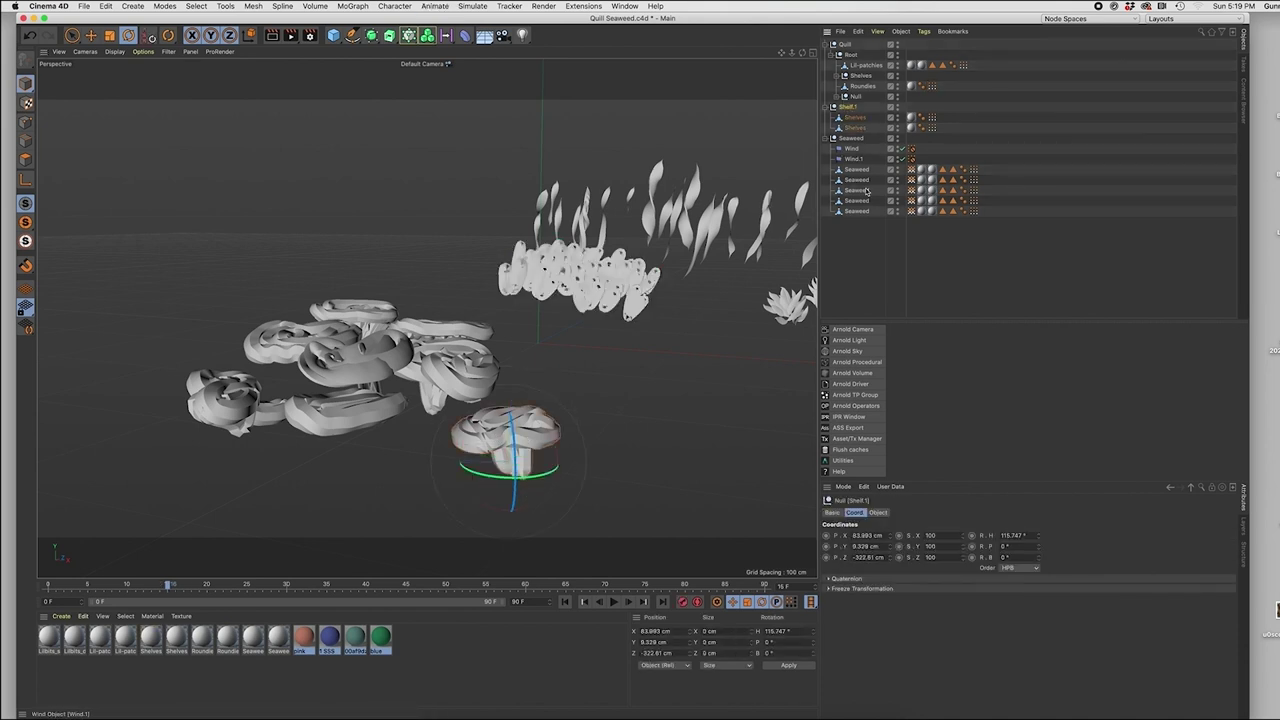
left_click_drag(427, 35, 470, 67)
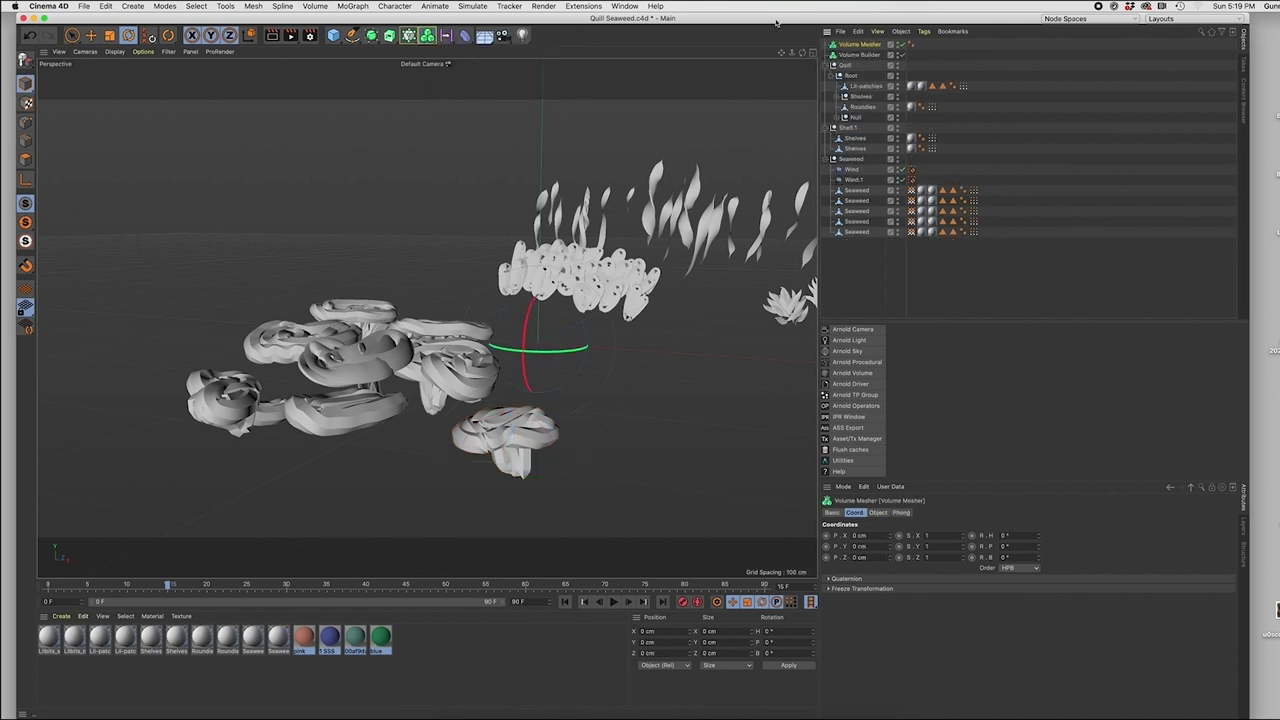
left_click_drag(861, 59, 868, 46)
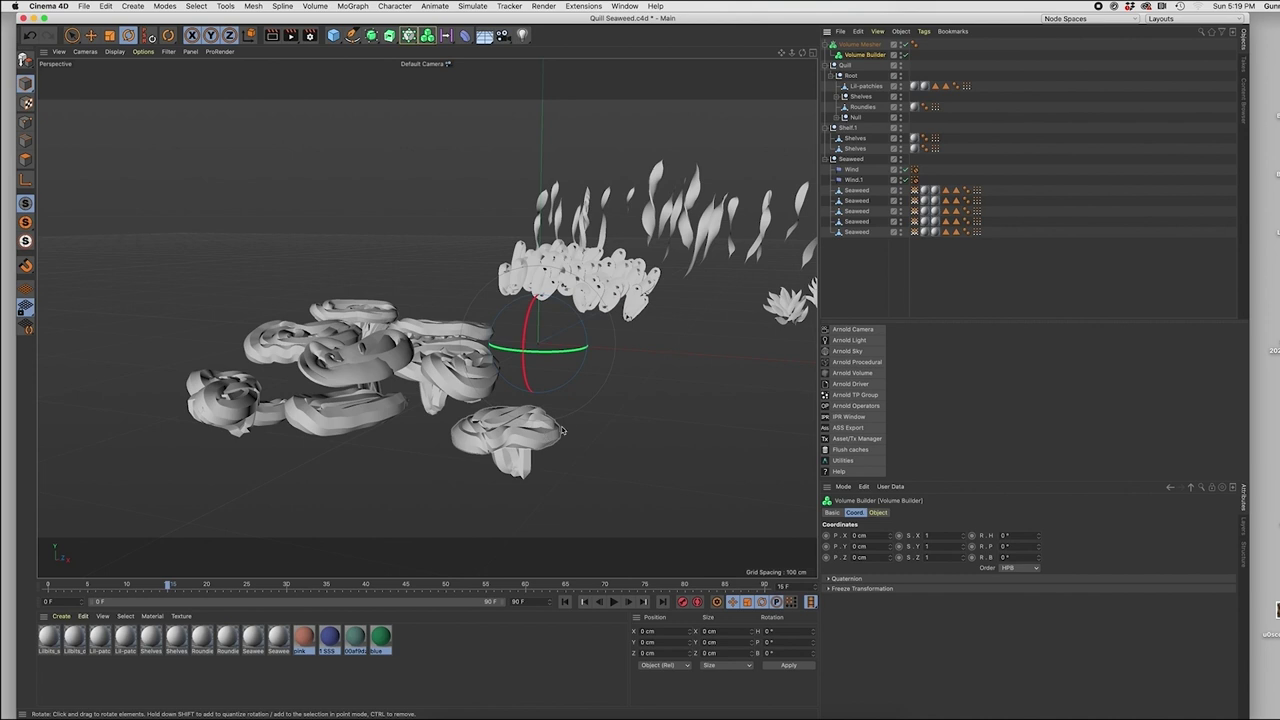
left_click_drag(848, 128, 866, 56)
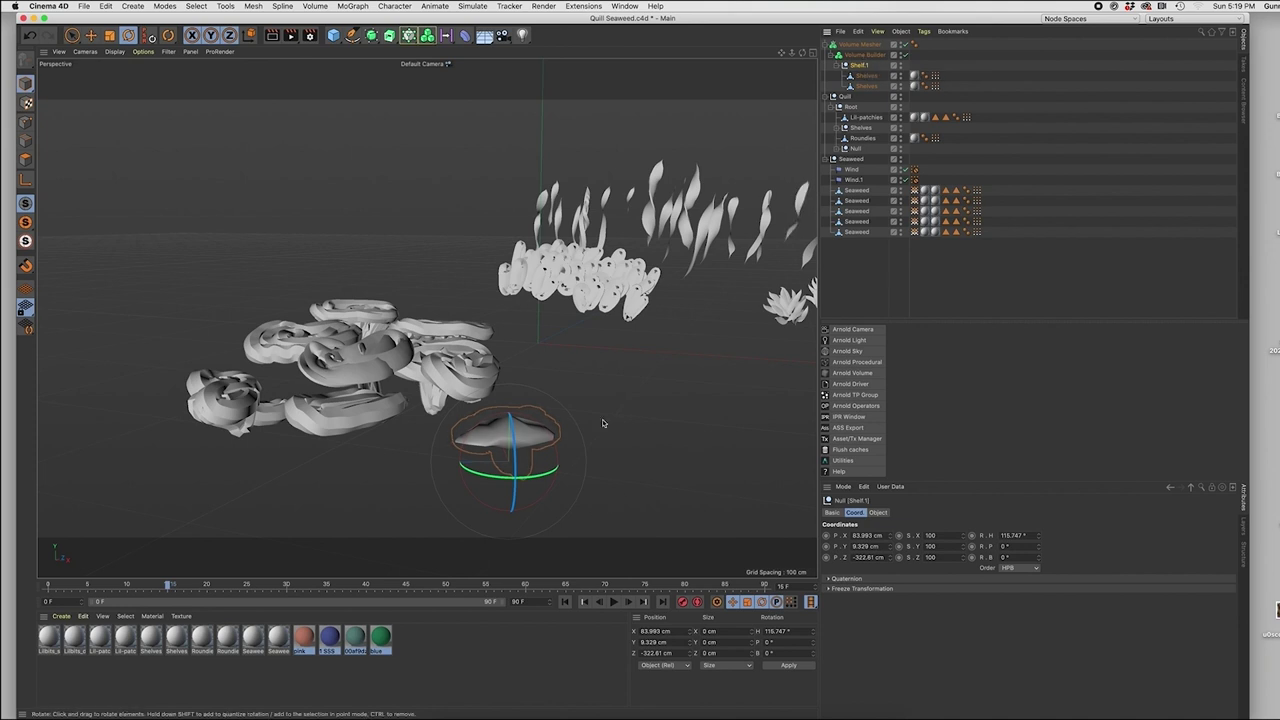
Set the Volume Builder voxel size to 2 cm and add an SDF Smooth filter at 17%
left_click(858, 56)
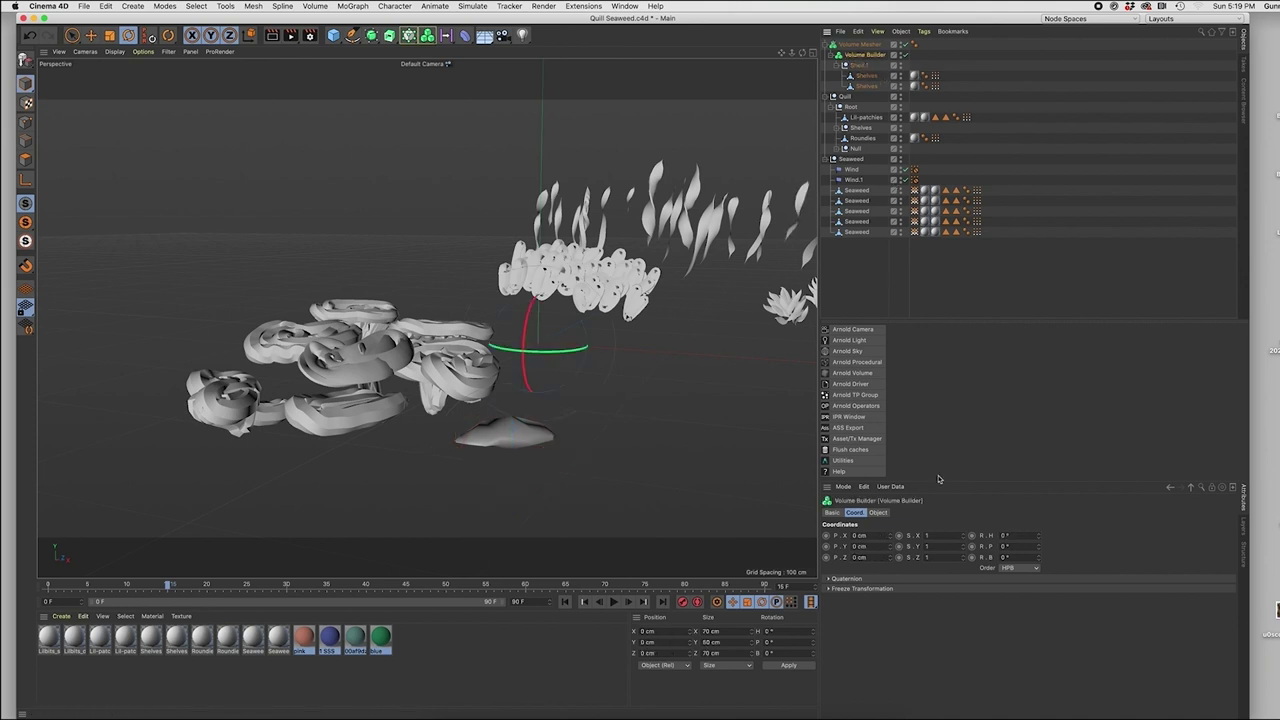
left_click(879, 513)
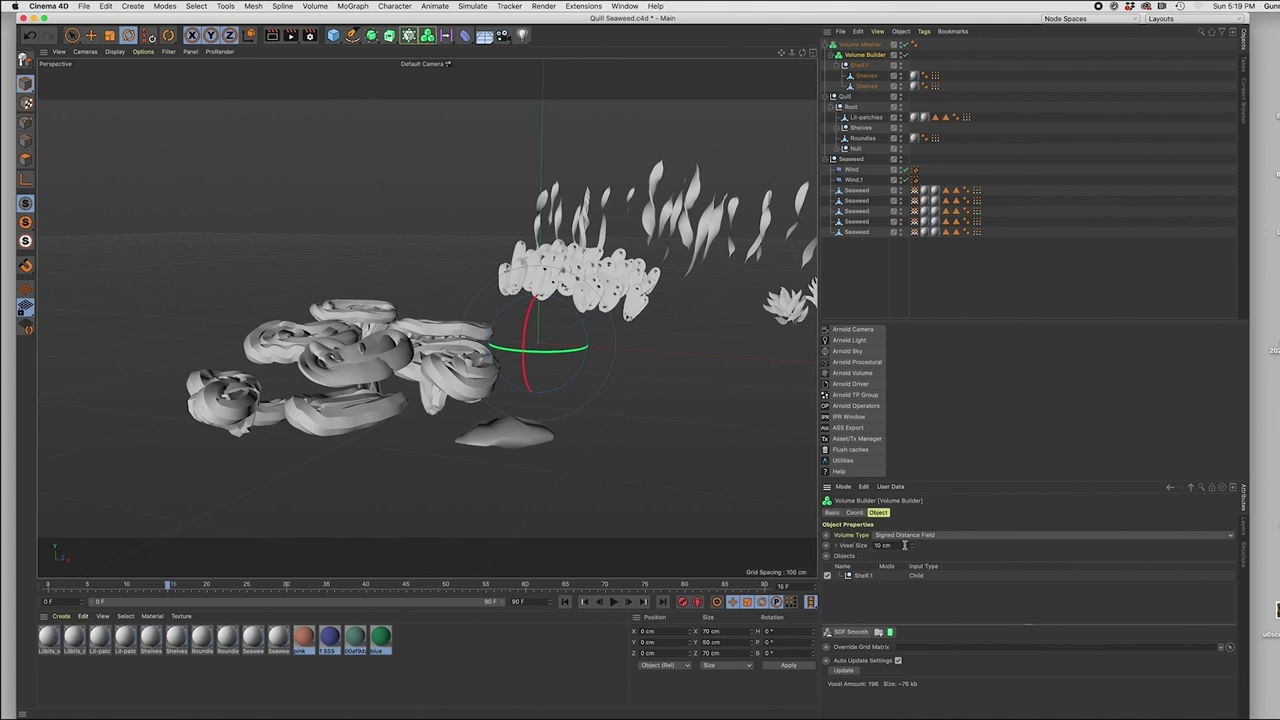
left_click(901, 545)
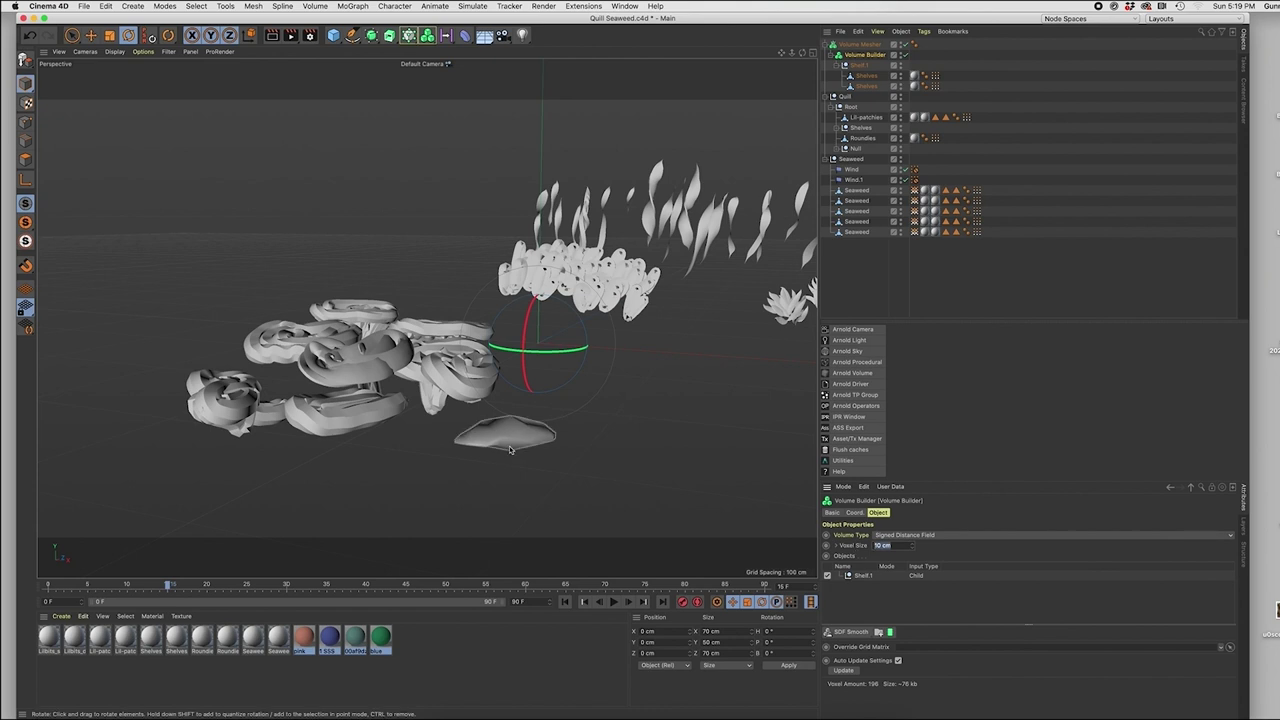
mouse_move(524, 432)
left_mouse_down("alt")
mouse_move(526, 415)
mouse_move(508, 417)
left_mouse_up("alt")
scroll(540, 414, "up", 3)
left_click_drag(434, 393, 504, 405, "alt")
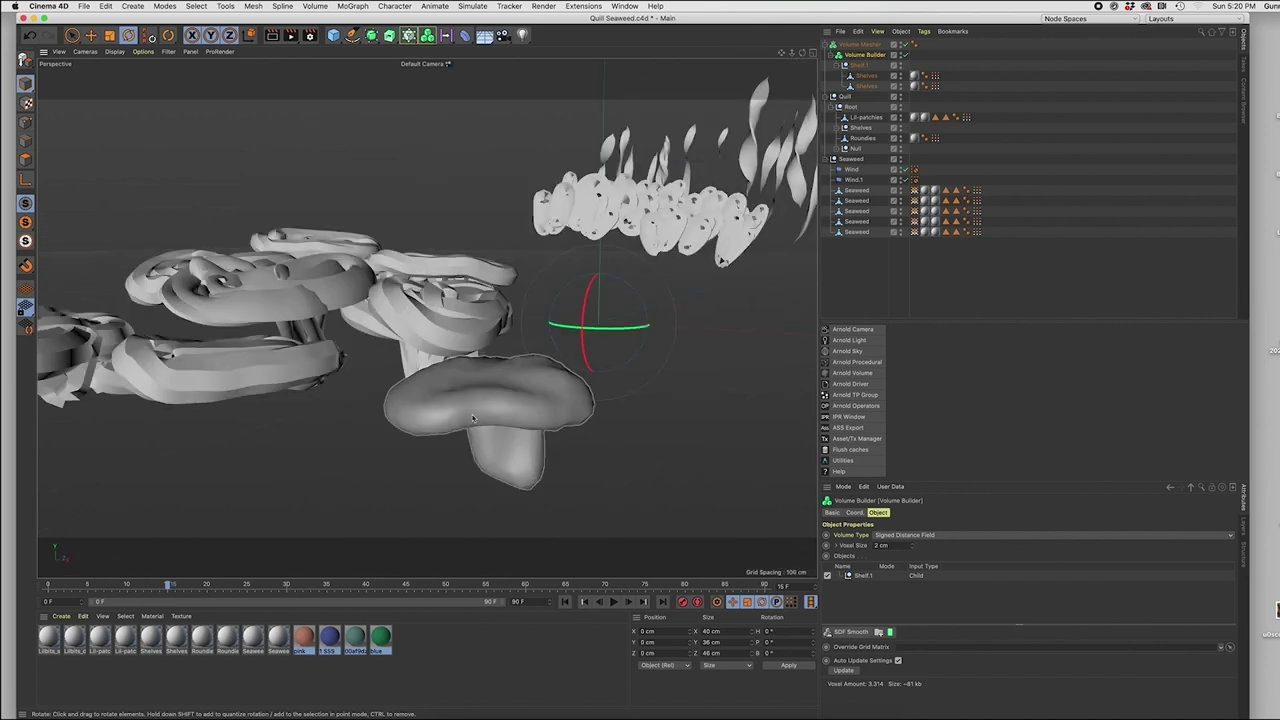
left_click(840, 633)
left_click_drag(1187, 666, 973, 686)
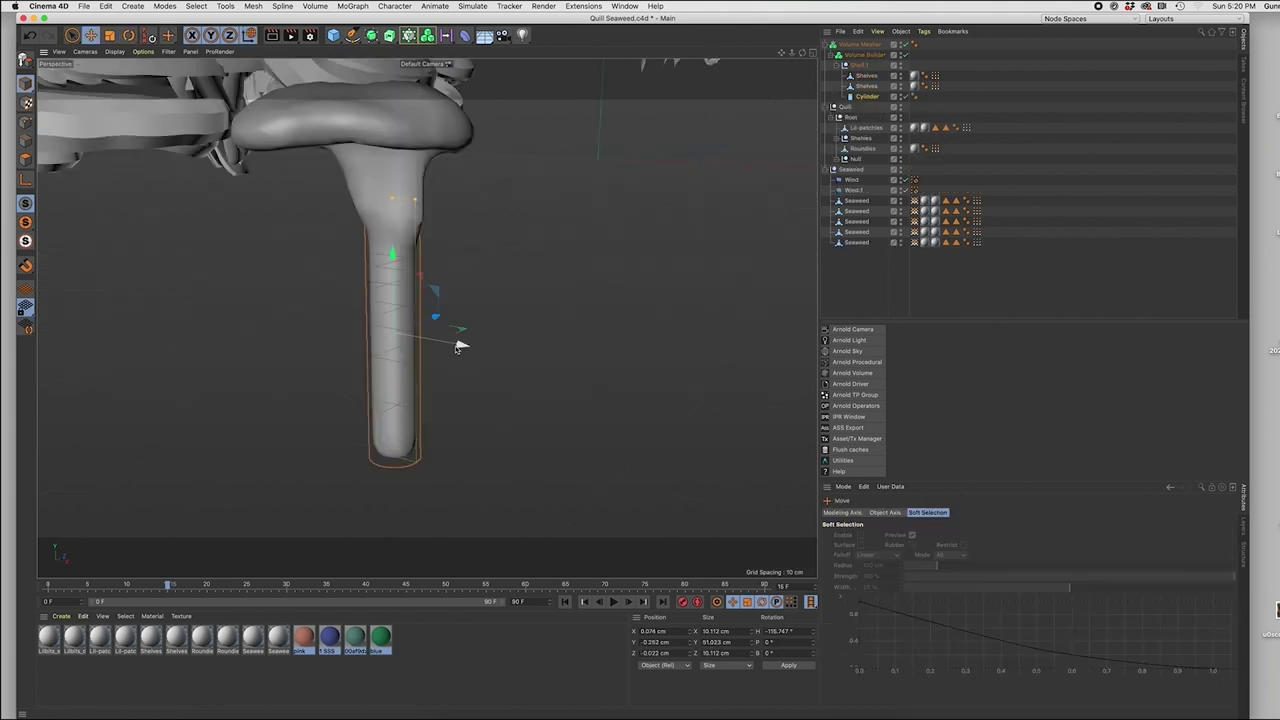
Shift the cylinder stem slightly along its axis under the remeshed shell
left_click_drag(457, 343, 743, 120, "alt")
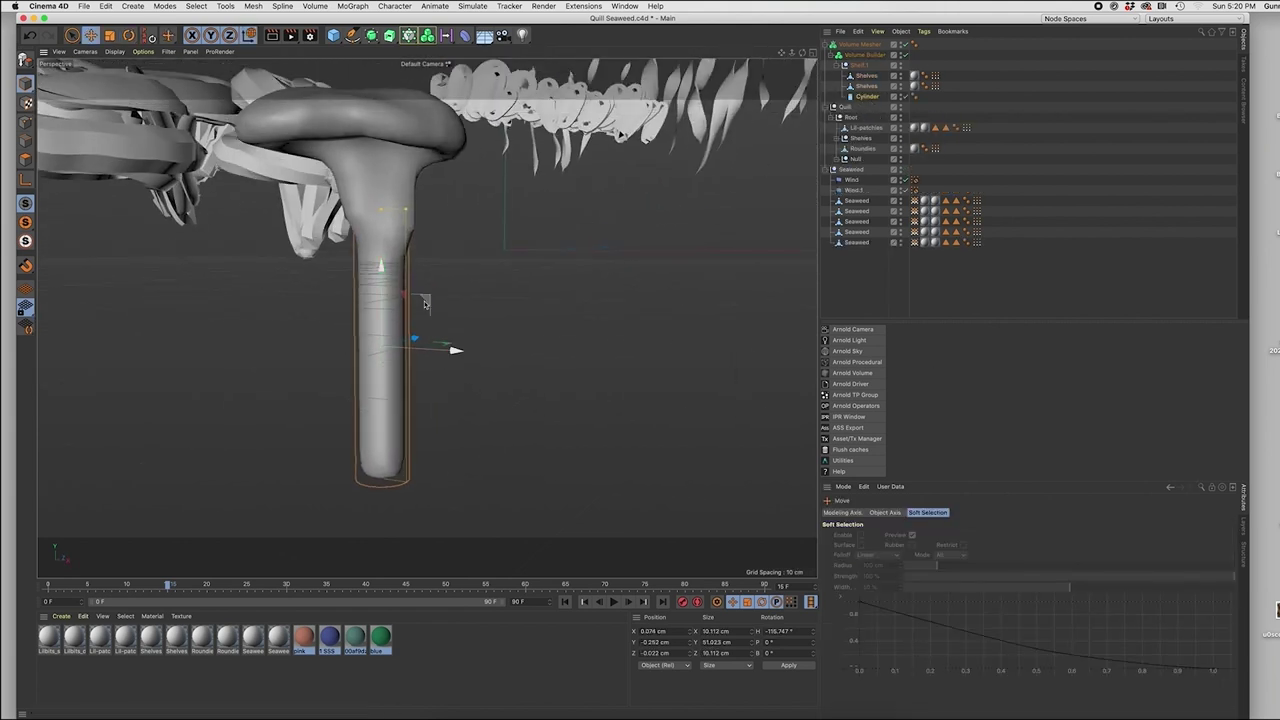
scroll(424, 300, "up", 5)
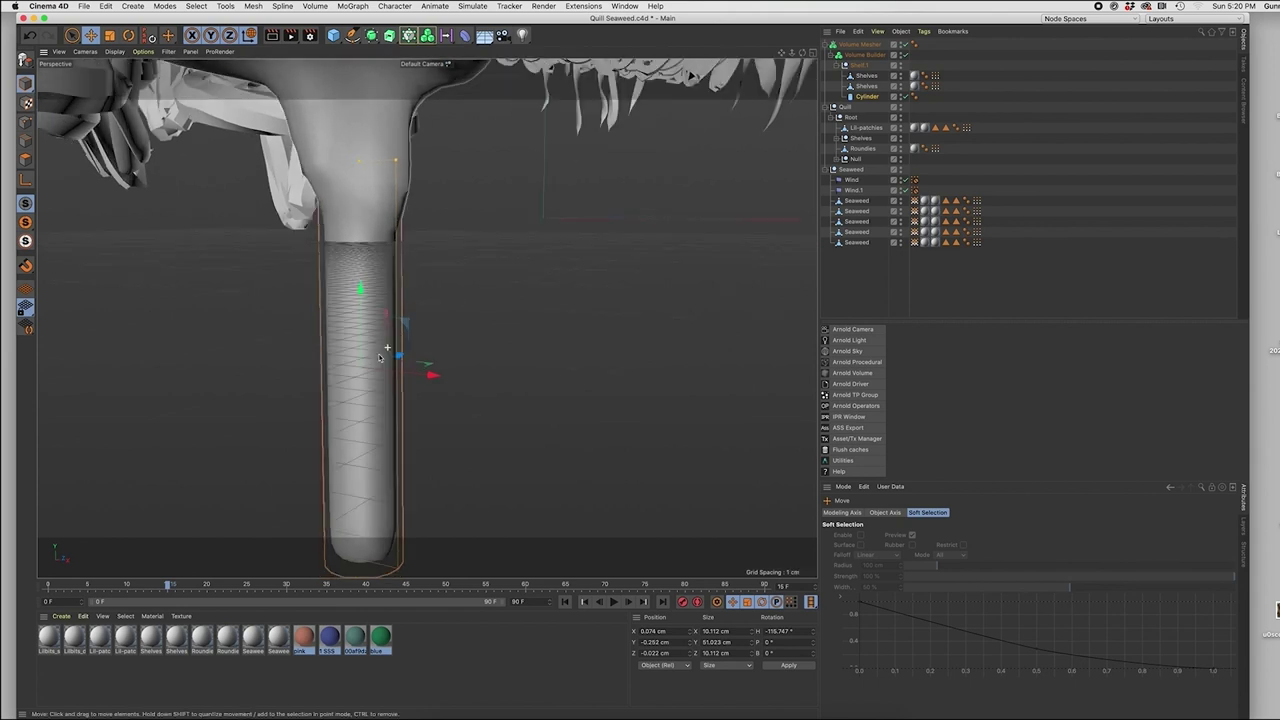
scroll(437, 349, "down", 5)
left_click_drag(443, 349, 485, 346)
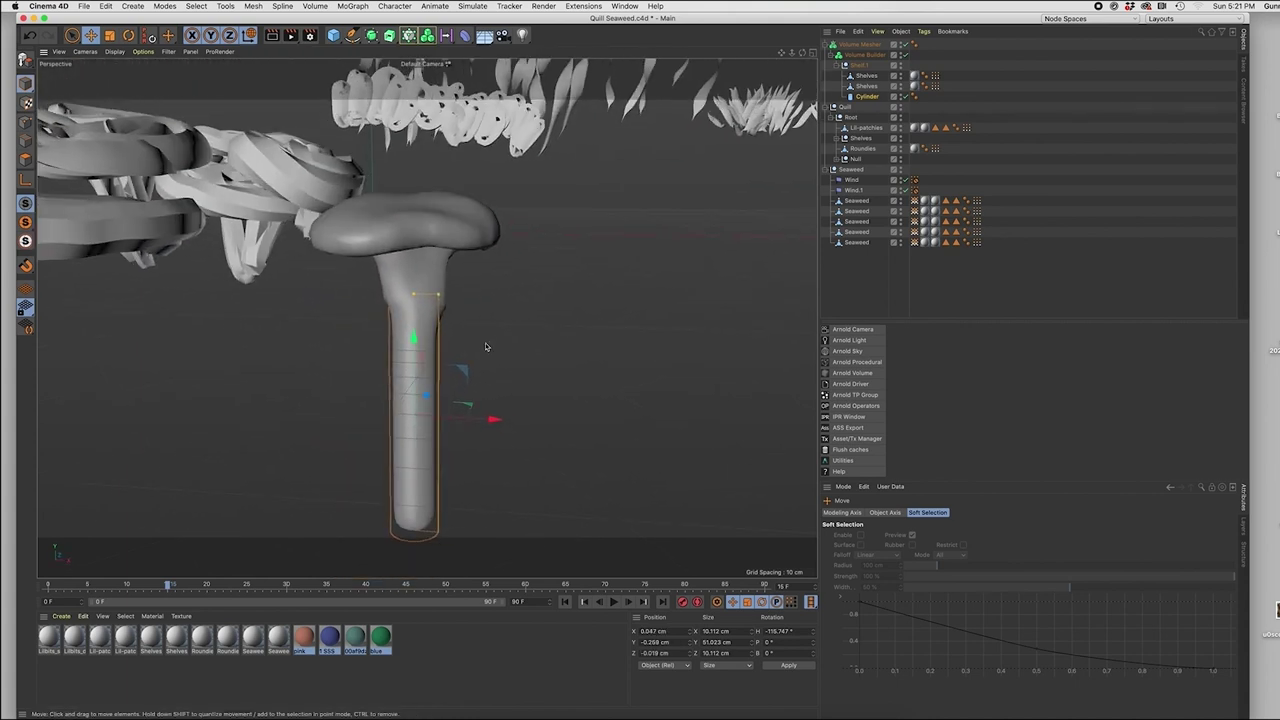
left_click_drag(553, 320, 527, 330, "alt")
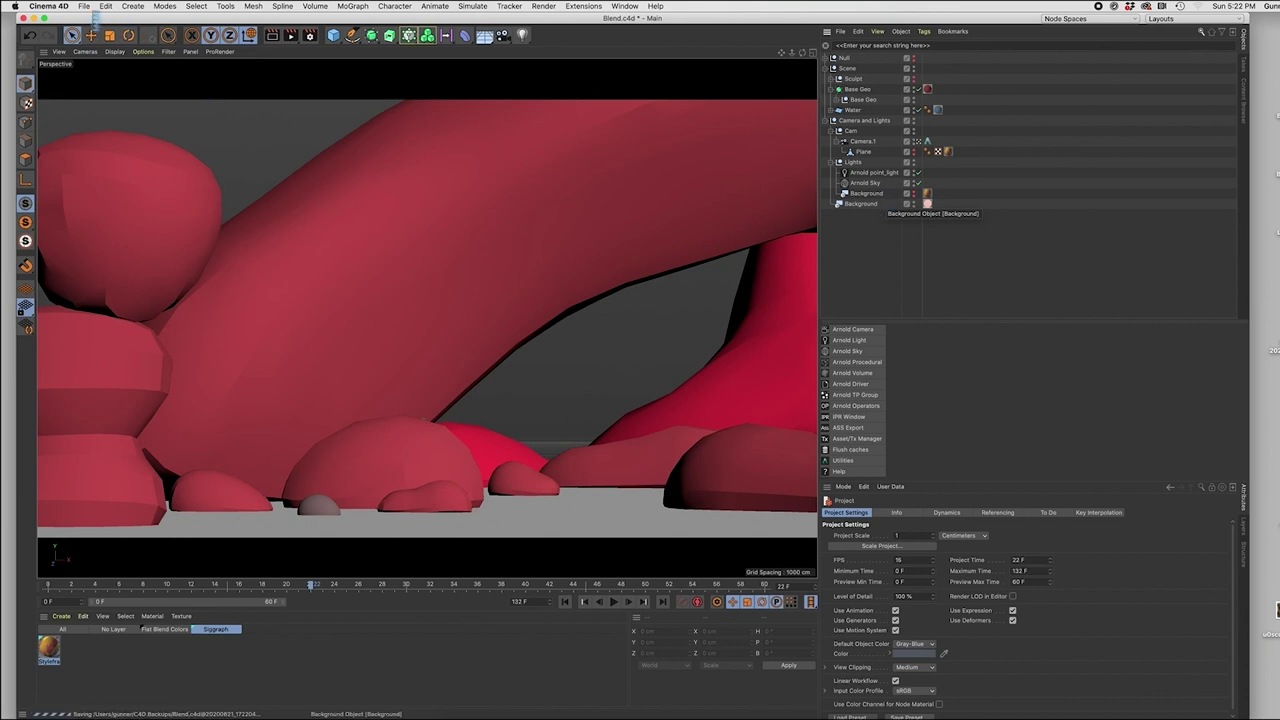
Merge blend-demo.fbx into the Blend.c4d scene, confirming the FBX import
left_click(88, 6)
left_click(118, 40)
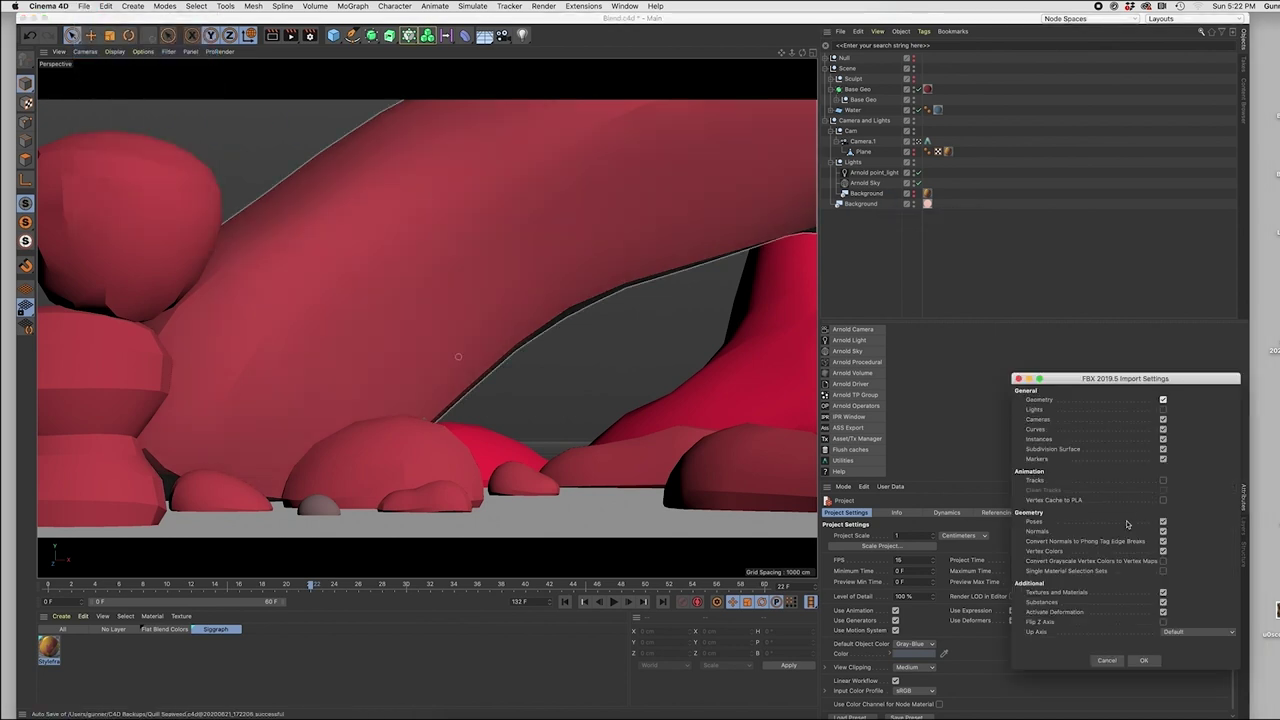
left_click(1143, 661)
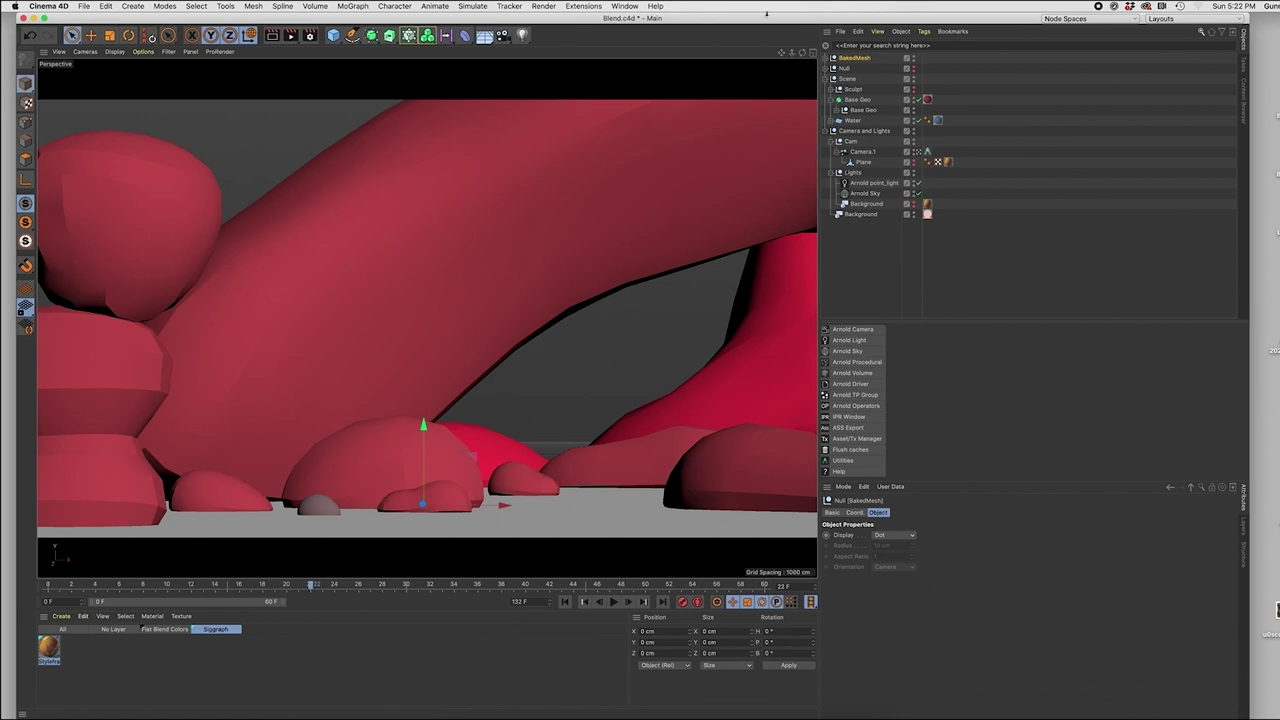
Set the BakedMesh scale to 100
left_click(855, 513)
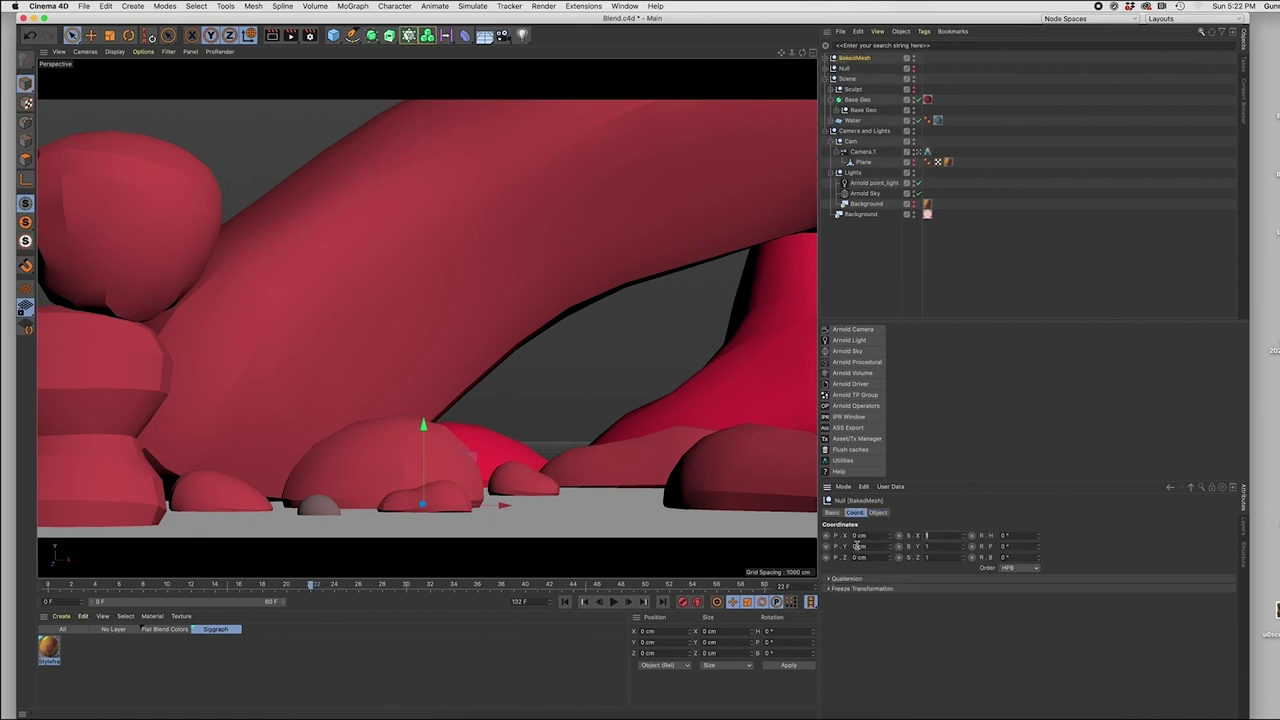
type("0")
key("Tab")
type("100")
key("Tab")
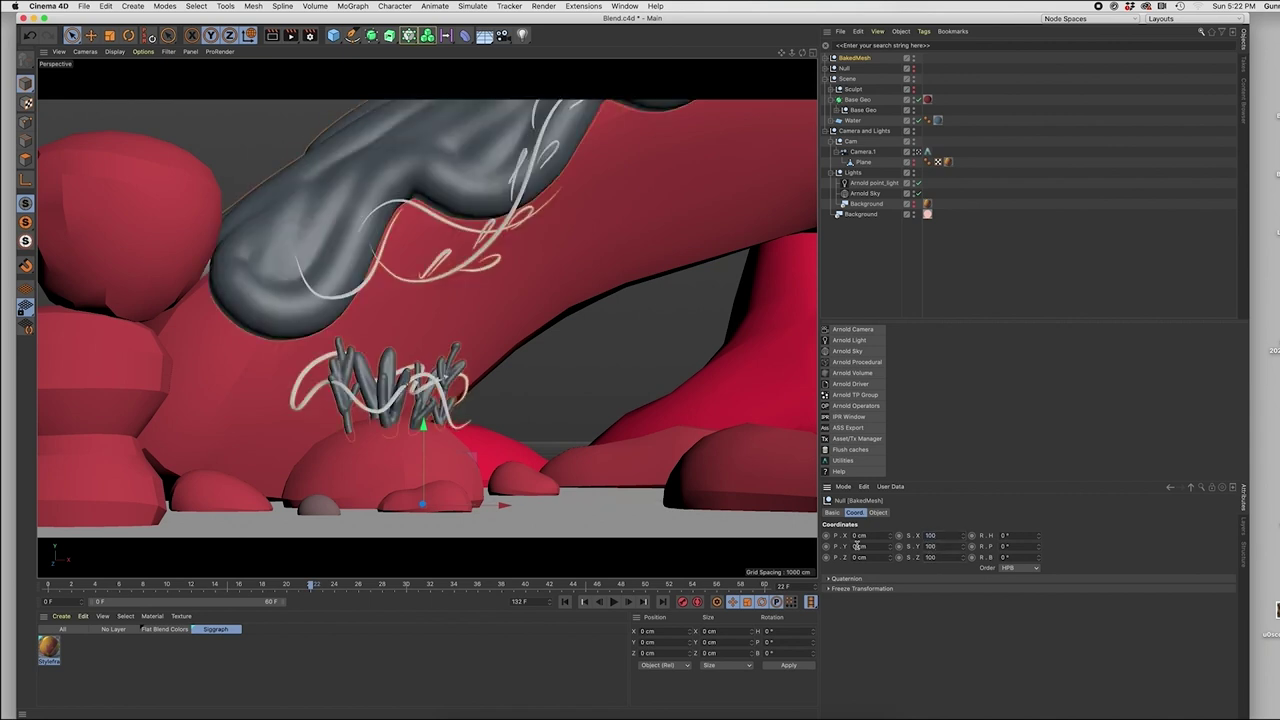
Expand BakedMesh, Root and blend-demo.fbx, then select the NewLayer0 and Layer_4 layers
left_click(826, 58)
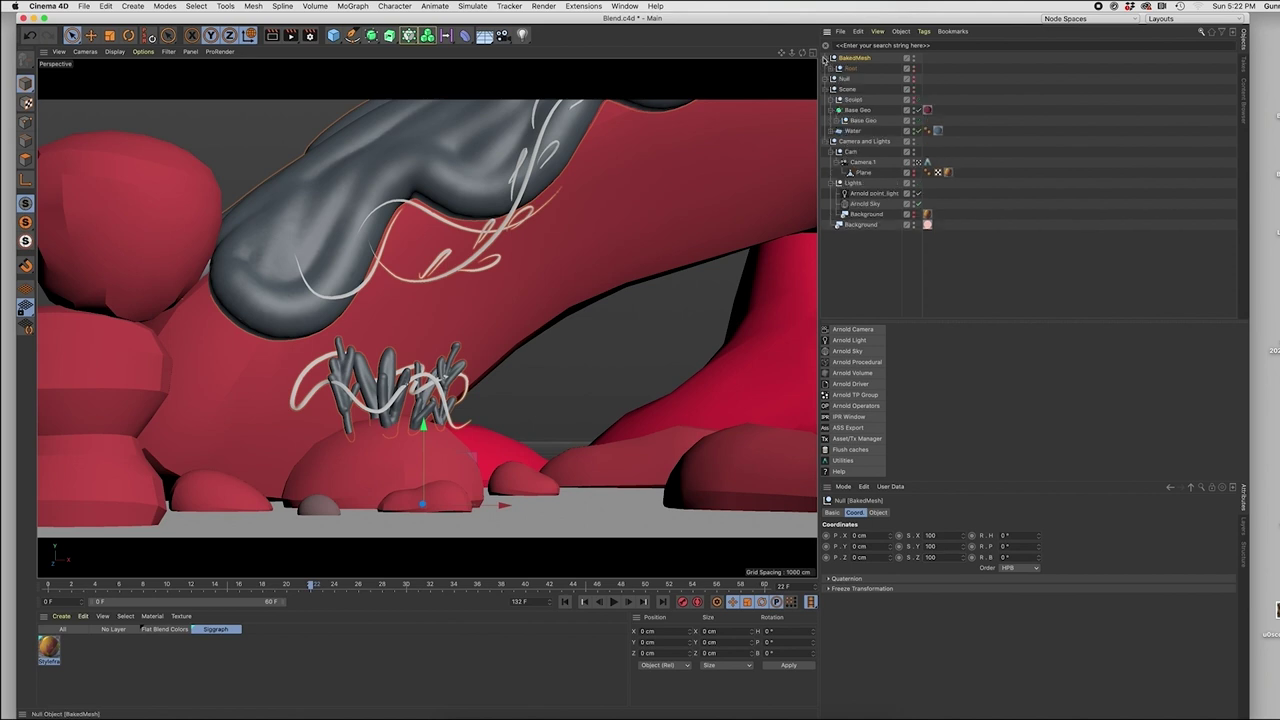
left_click(839, 68)
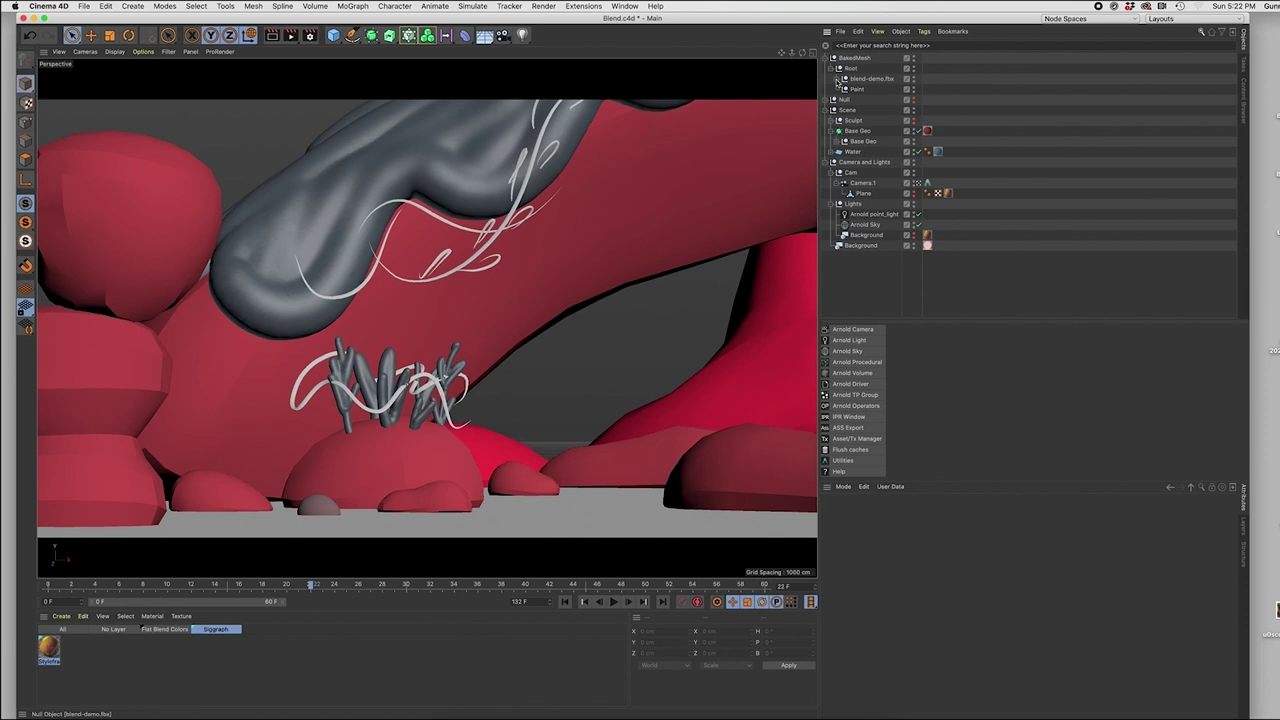
left_click(838, 79)
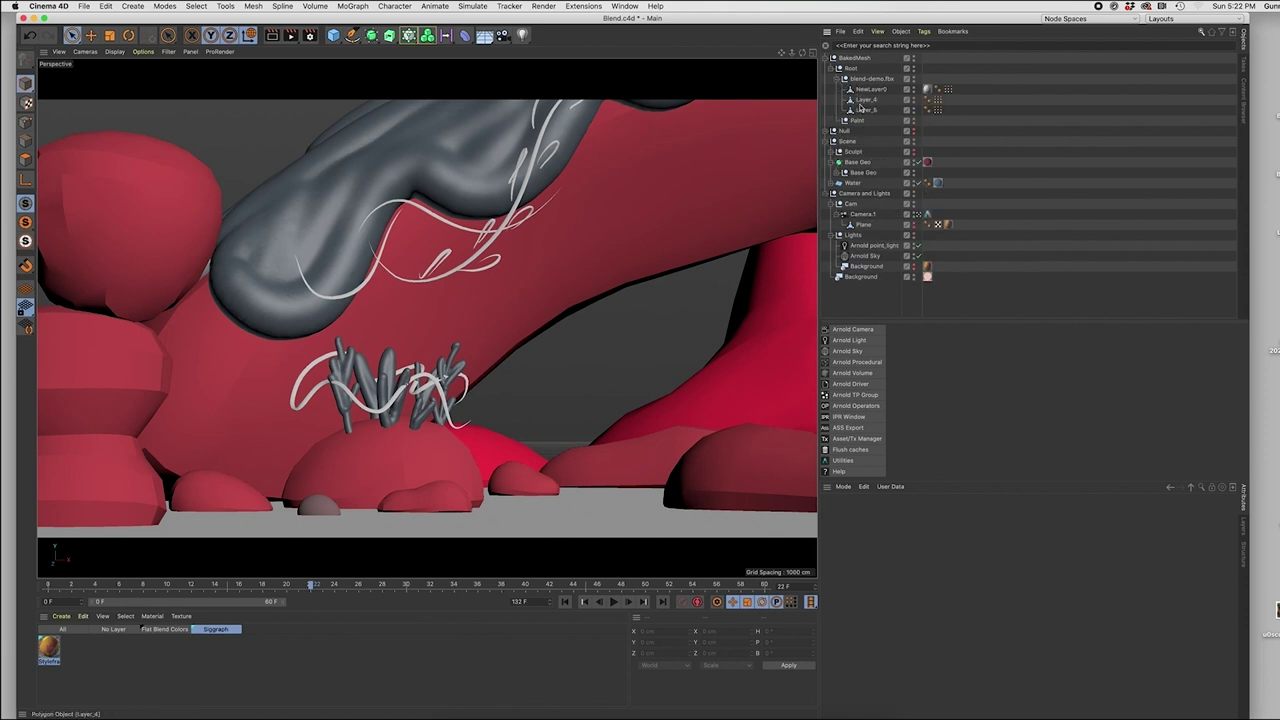
left_click(868, 89)
left_click(866, 100)
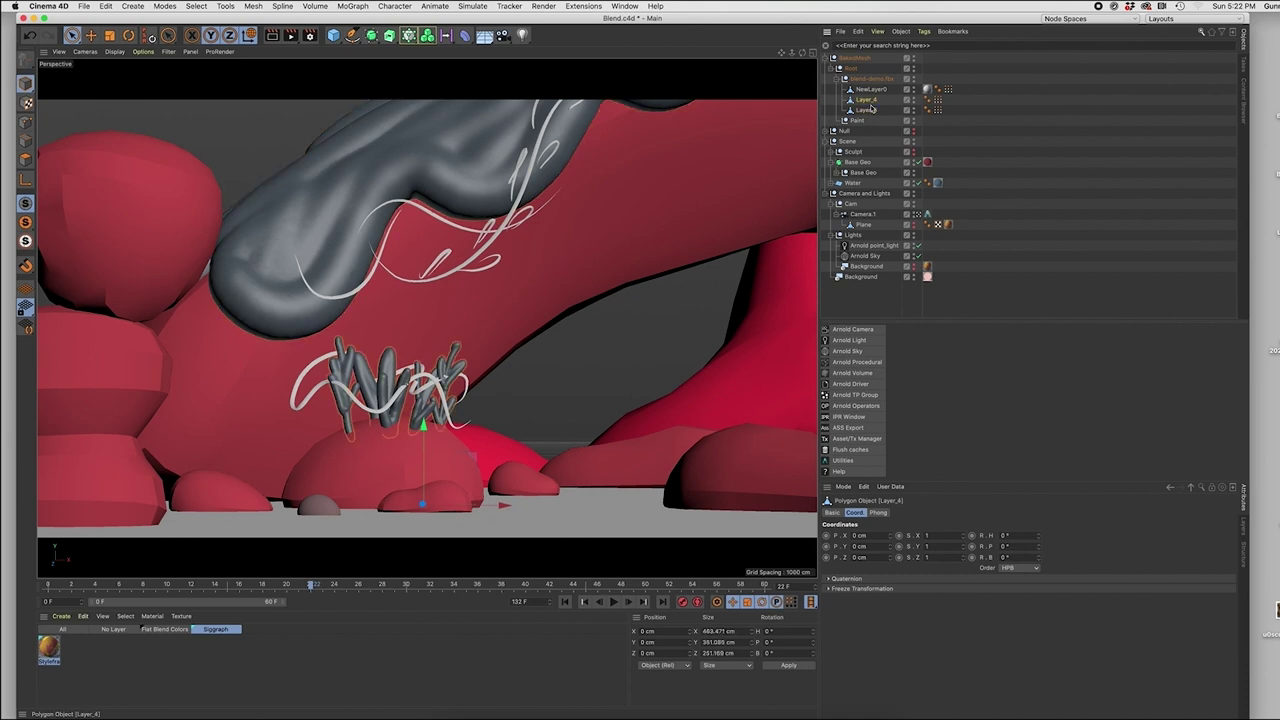
left_click(878, 89)
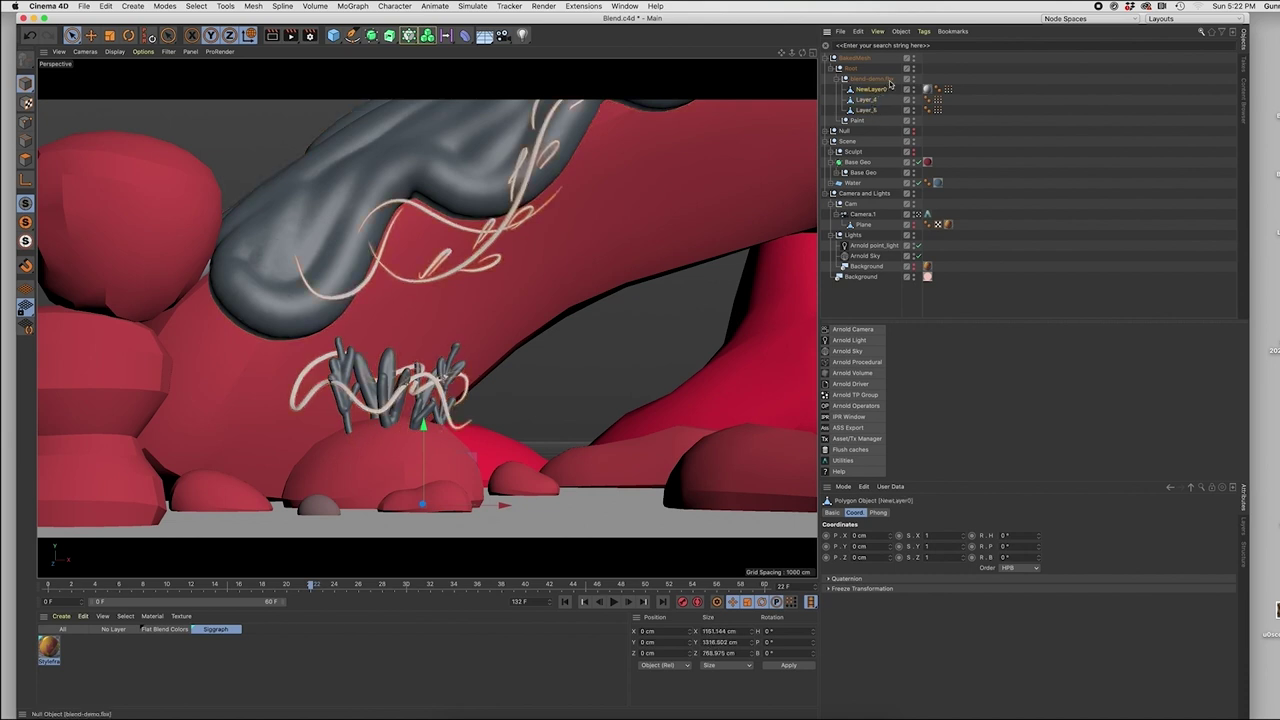